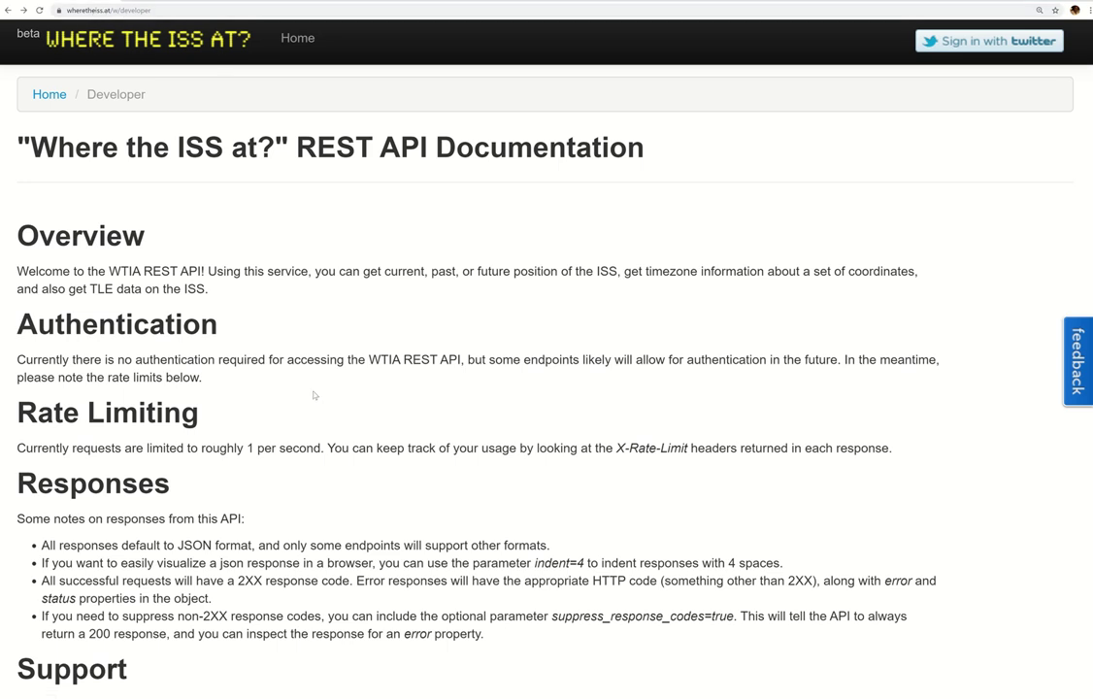
Visit the About page from the docs footer, then return Home to the live ISS location page
scroll(437, 435, "down", 9)
scroll(437, 435, "down", 20)
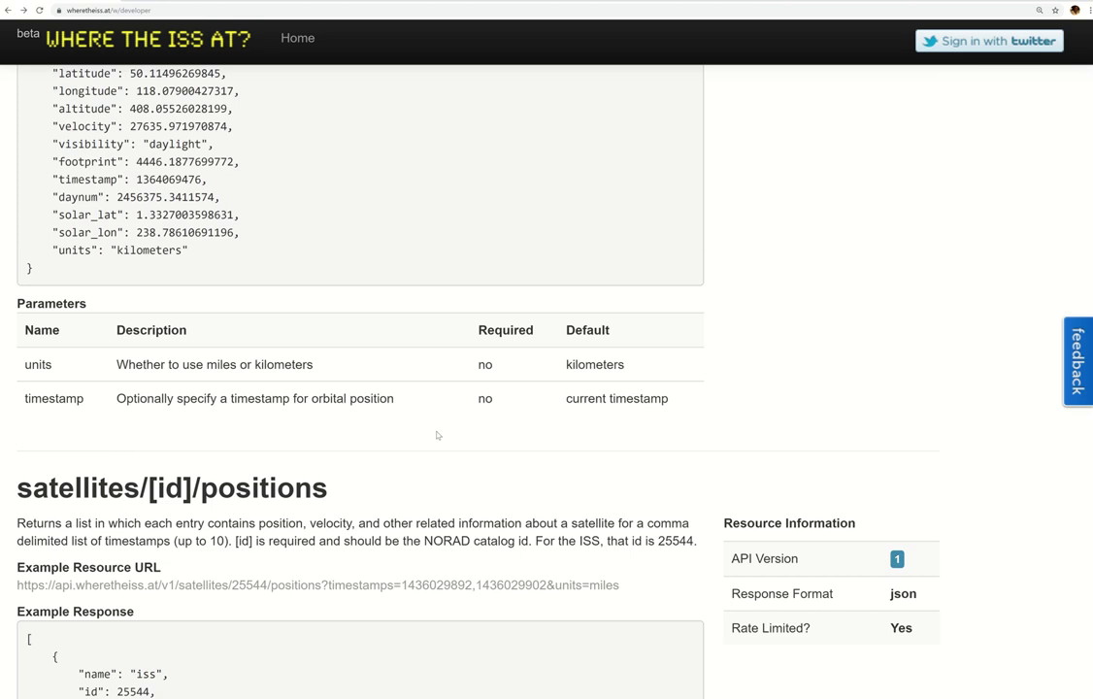
scroll(436, 437, "down", 2)
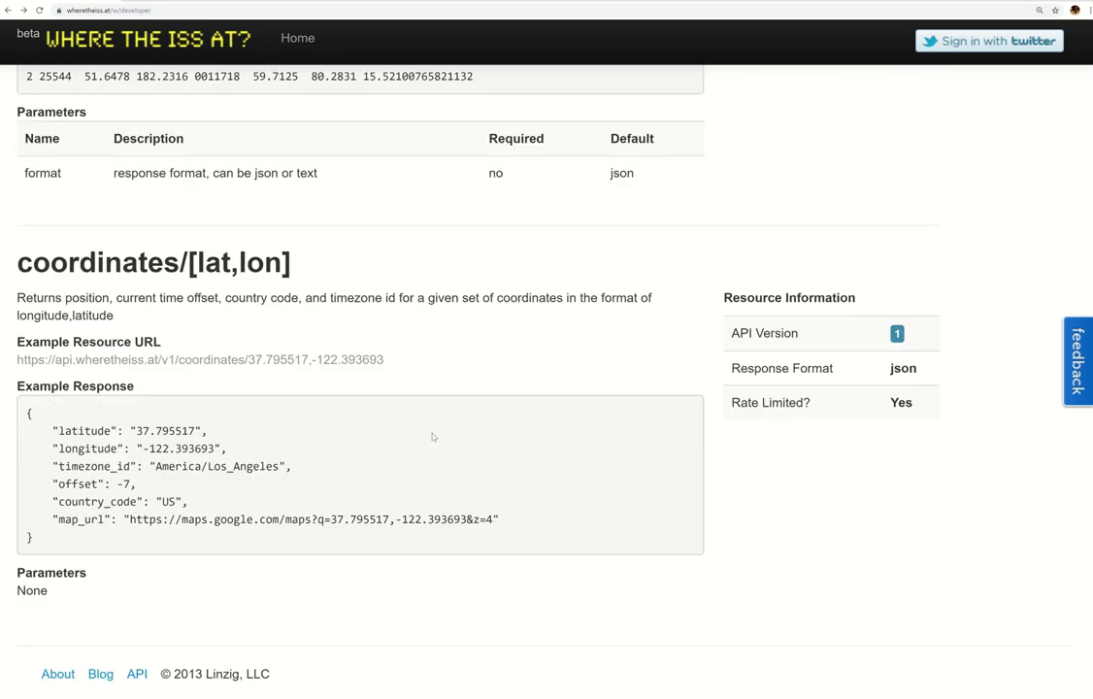
left_click(60, 675)
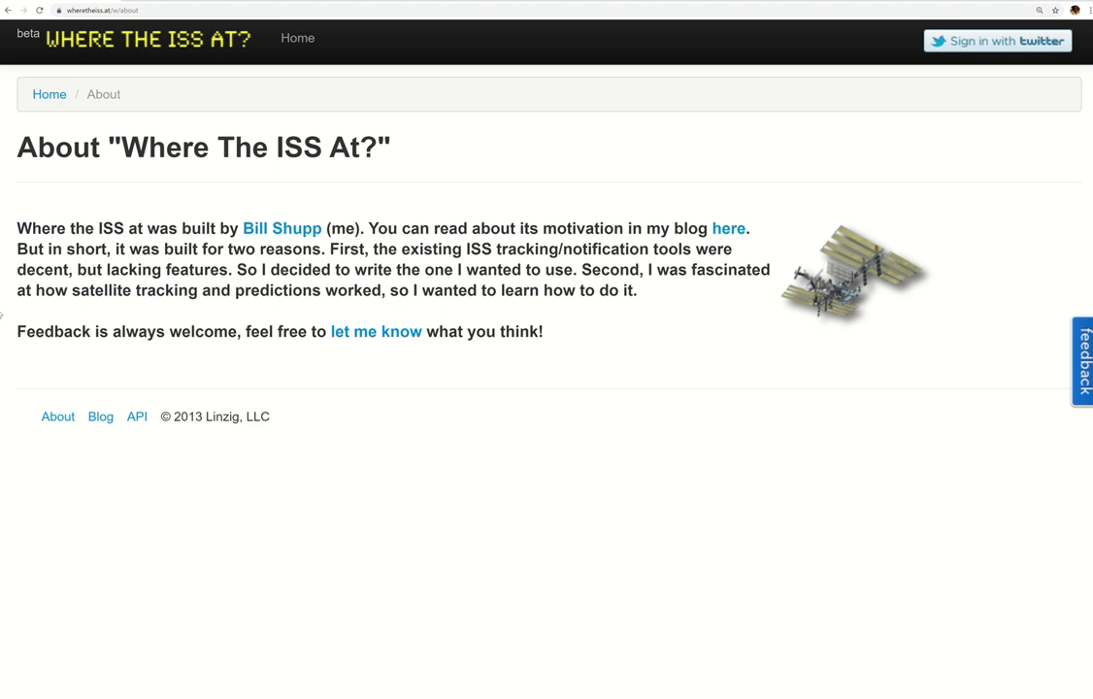
left_click(46, 94)
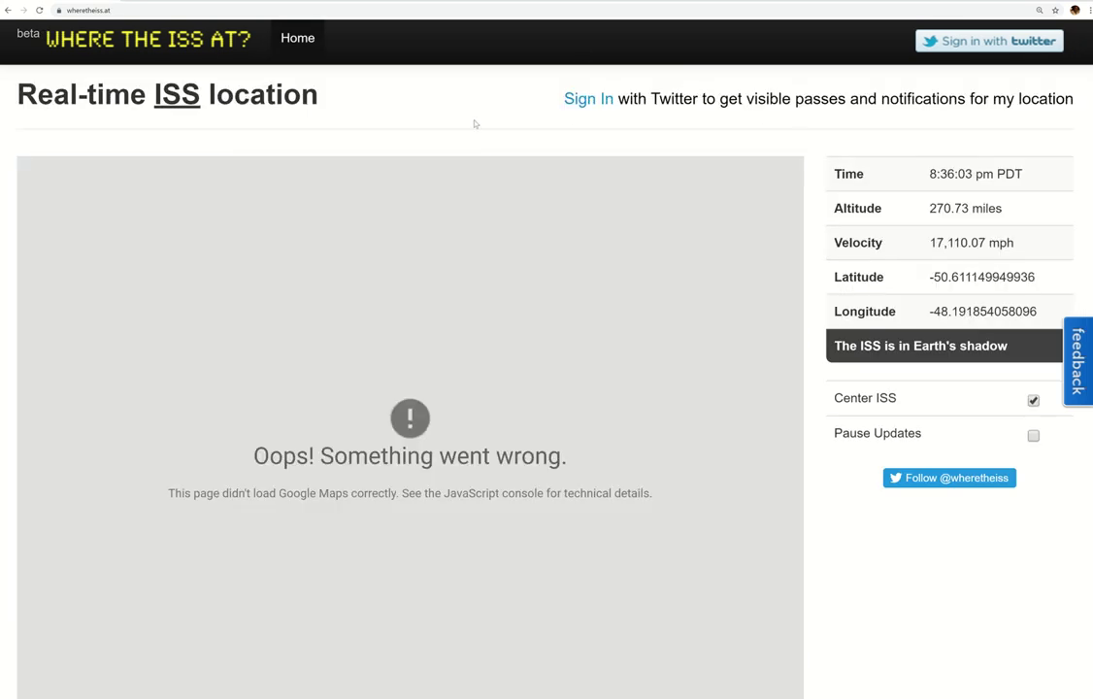
scroll(455, 284, "down", 2)
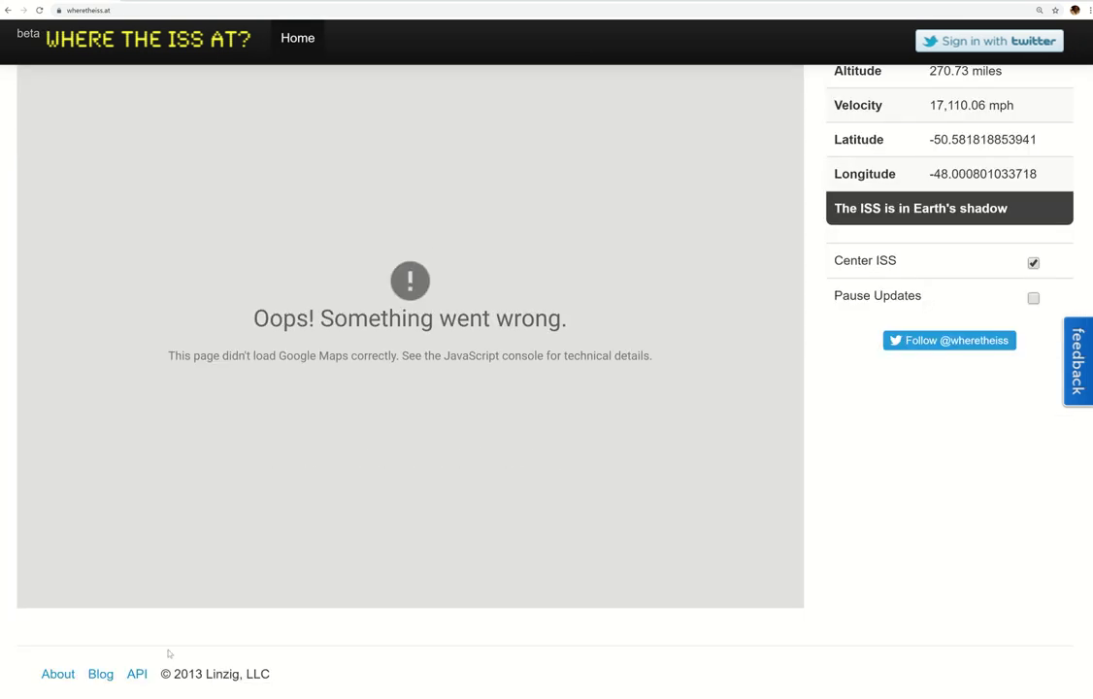
Open the REST API documentation and highlight its title, Overview paragraph and Authentication heading
left_click(138, 677)
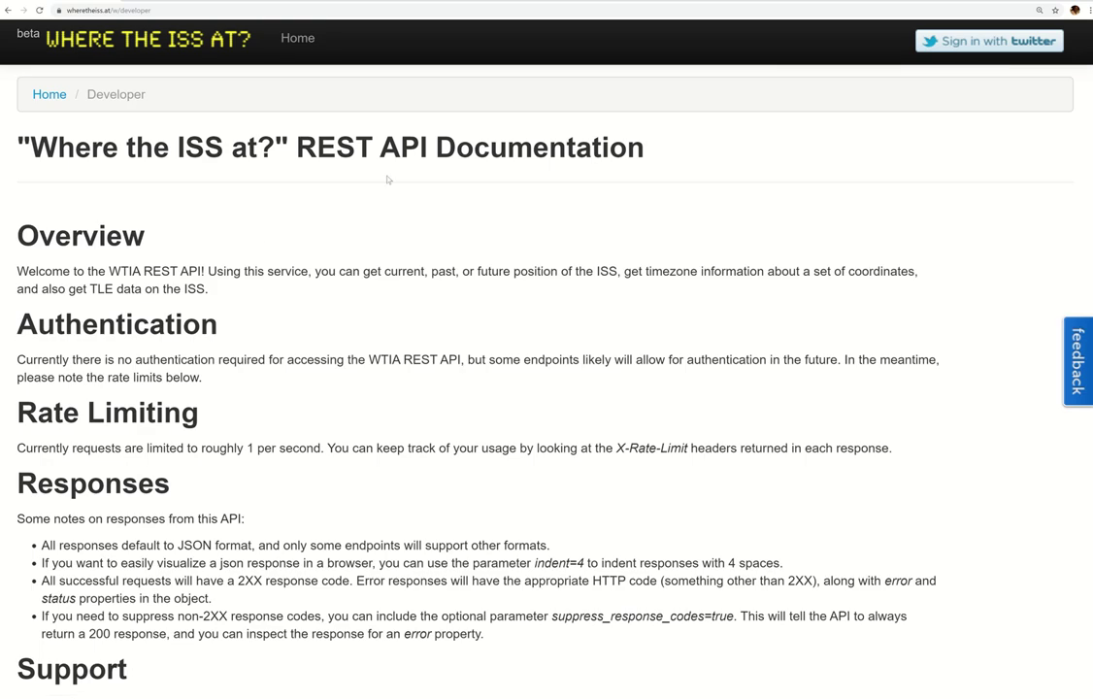
left_click_drag(293, 143, 649, 156)
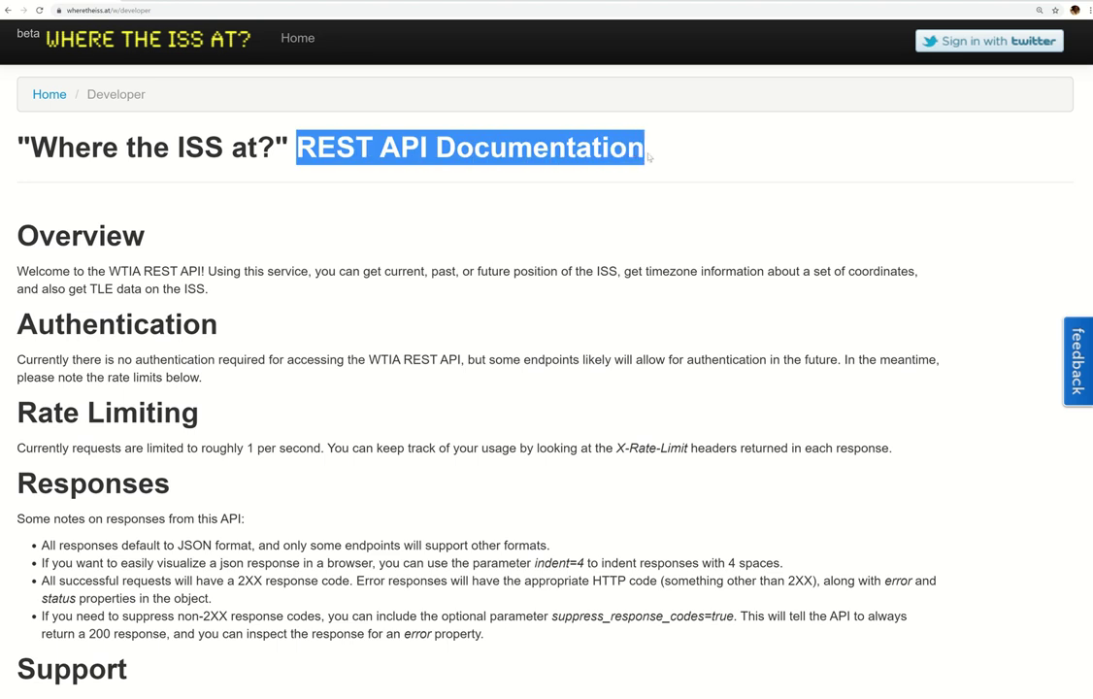
left_click_drag(219, 330, 6, 271)
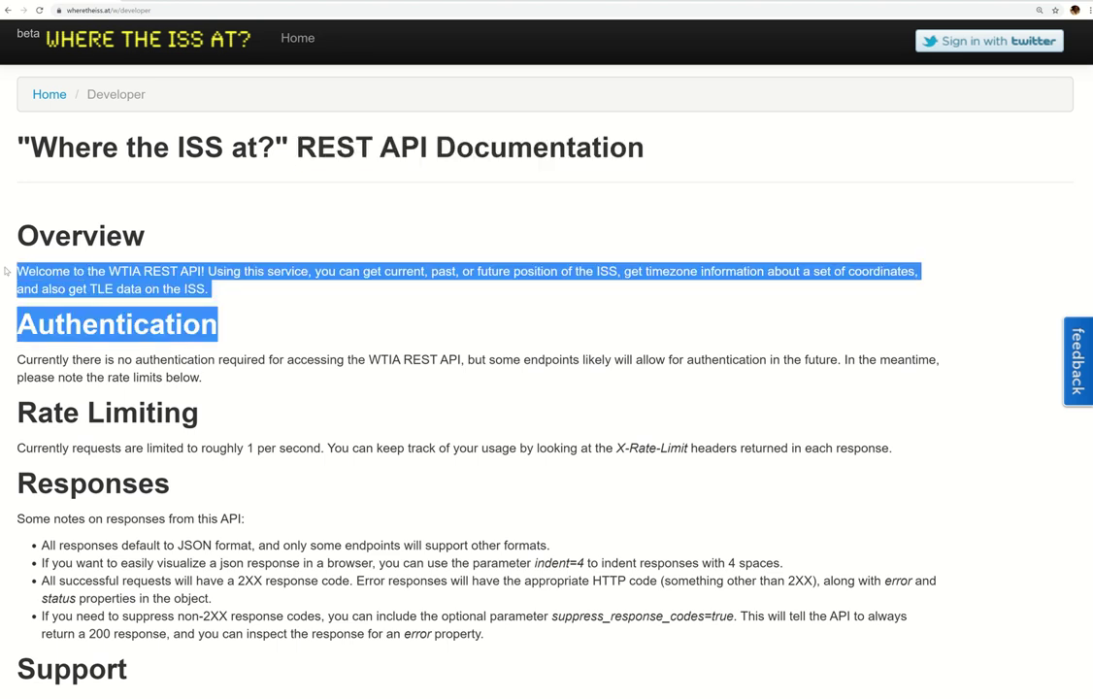
left_click(117, 243)
scroll(271, 329, "down", 2)
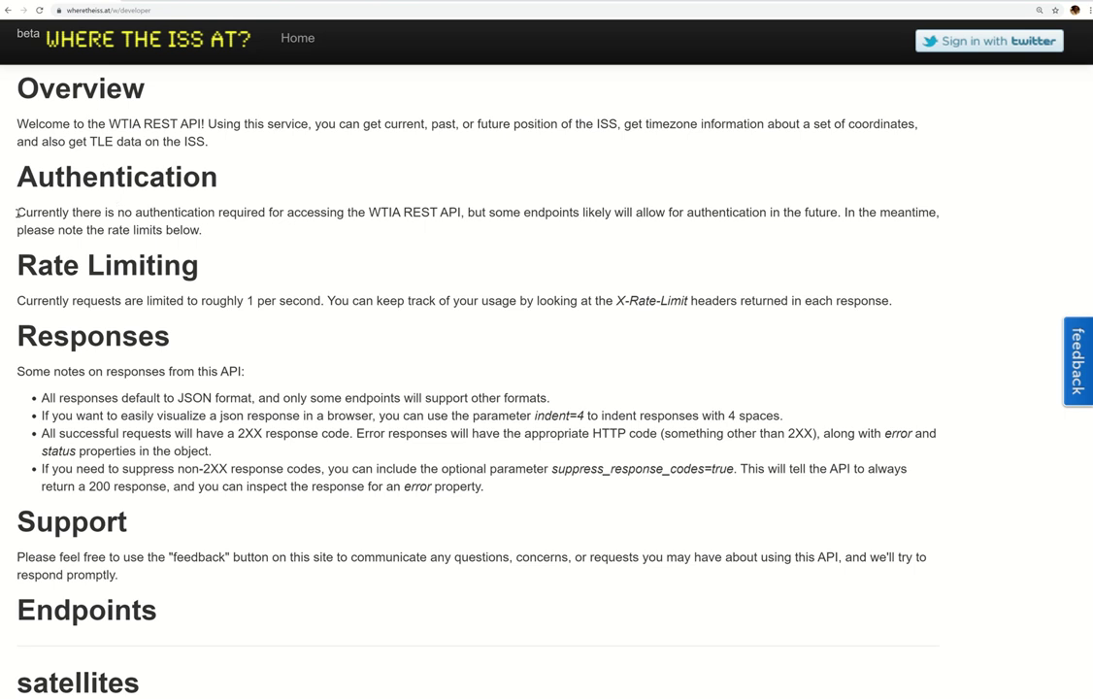
Highlight the Authentication paragraph, the roughly 1 per second limit, and the X-Rate-Limit headers note
left_click_drag(15, 207, 275, 232)
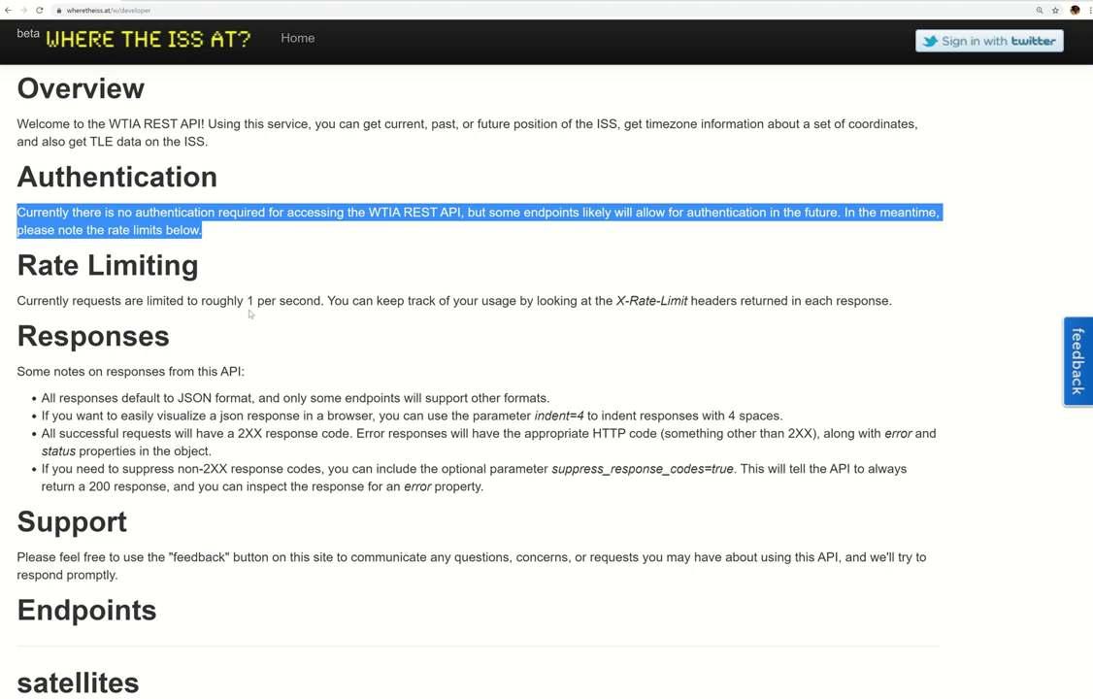
left_click_drag(321, 301, 146, 302)
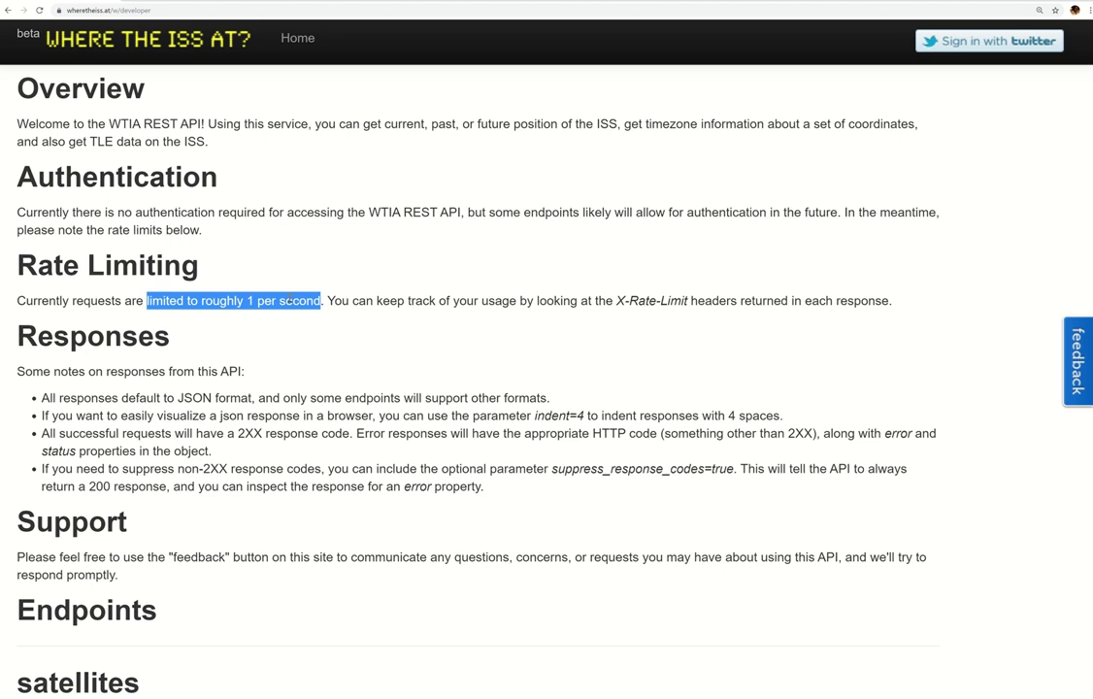
left_click_drag(17, 265, 224, 264)
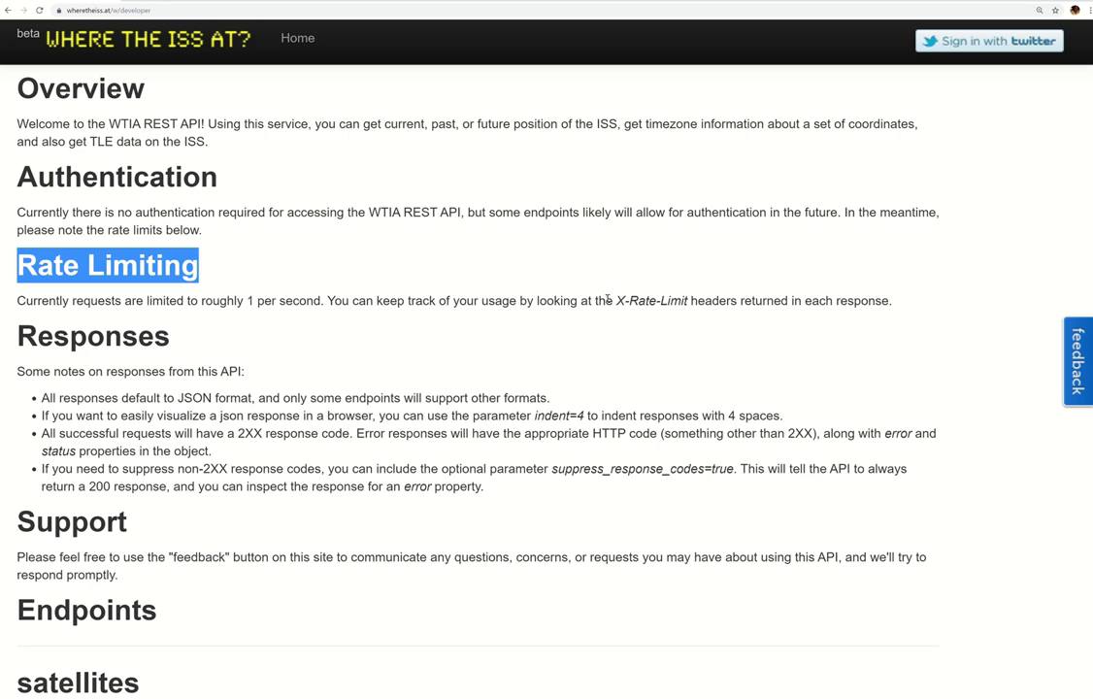
left_click_drag(617, 301, 693, 304)
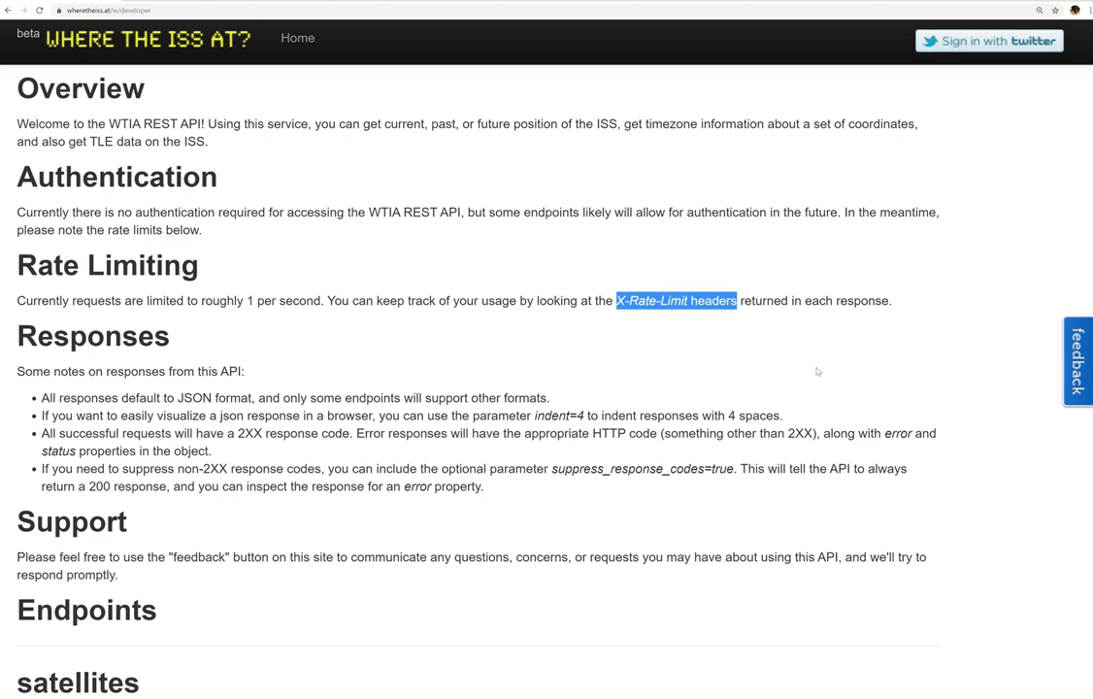
scroll(199, 477, "down", 3)
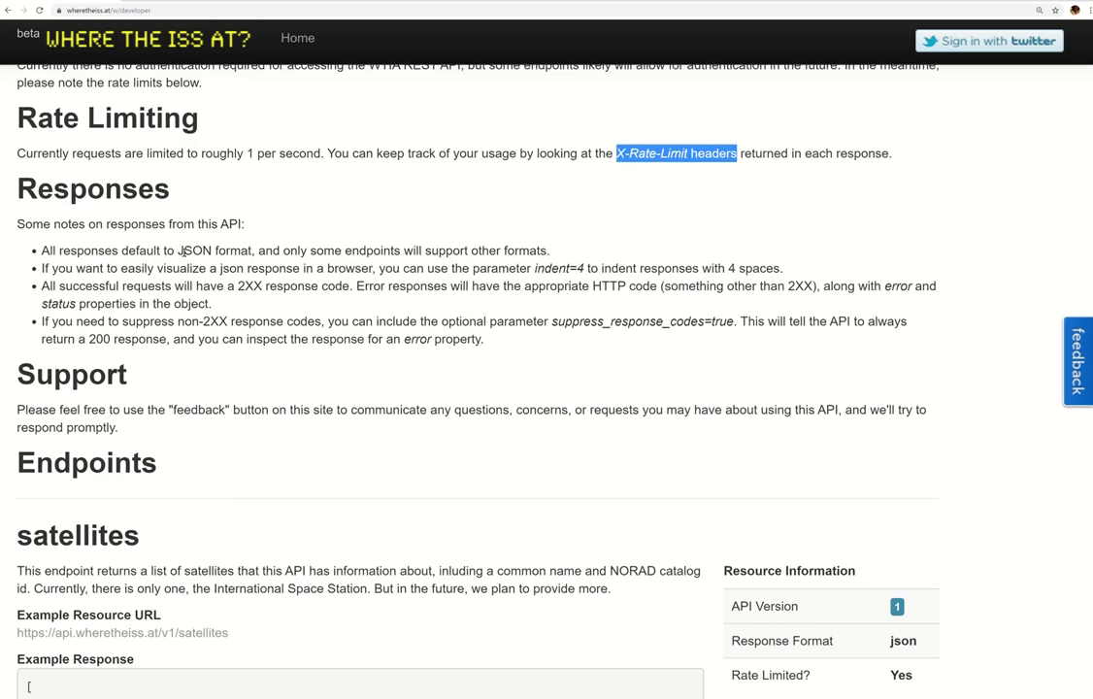
left_click_drag(120, 269, 842, 277)
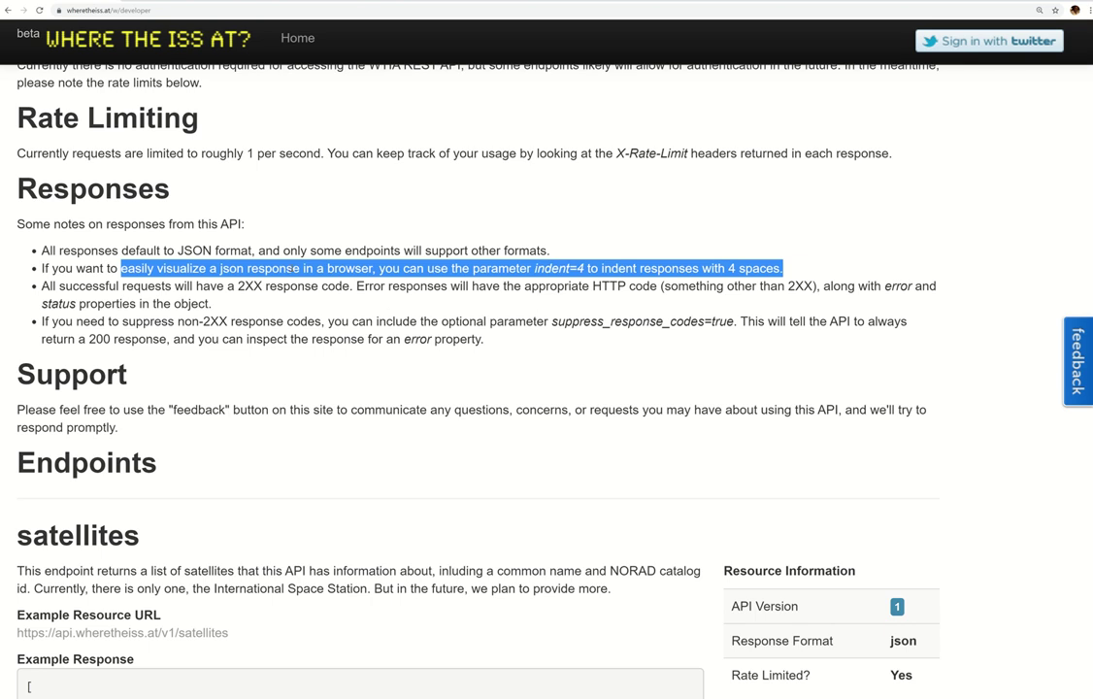
left_click(292, 269)
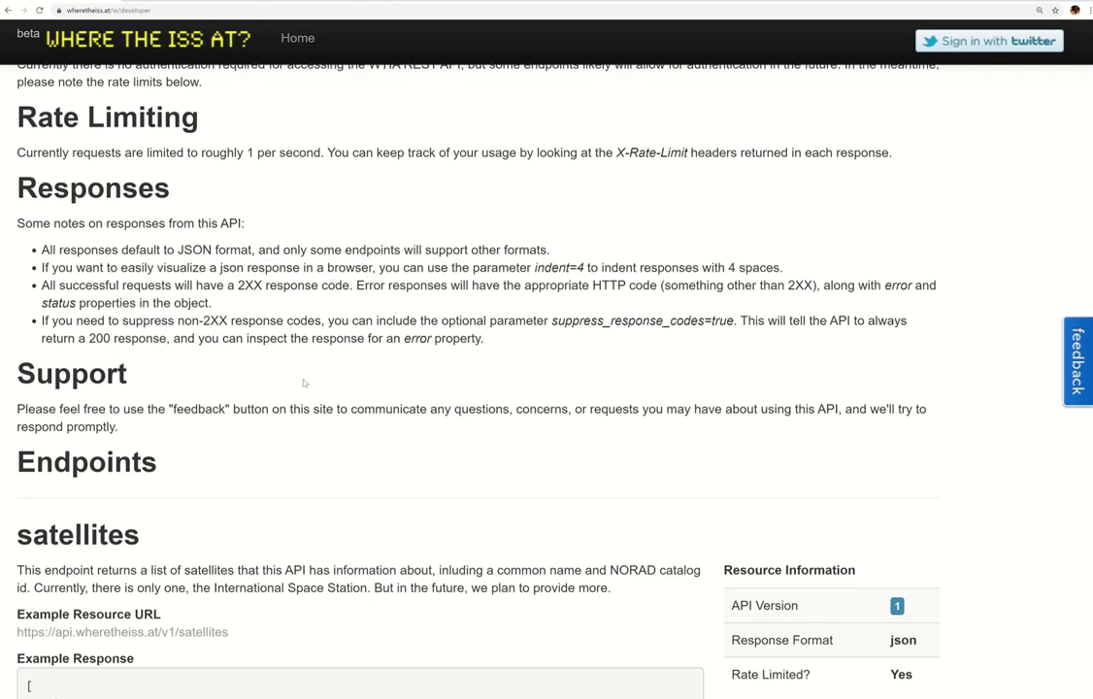
scroll(298, 374, "down", 3)
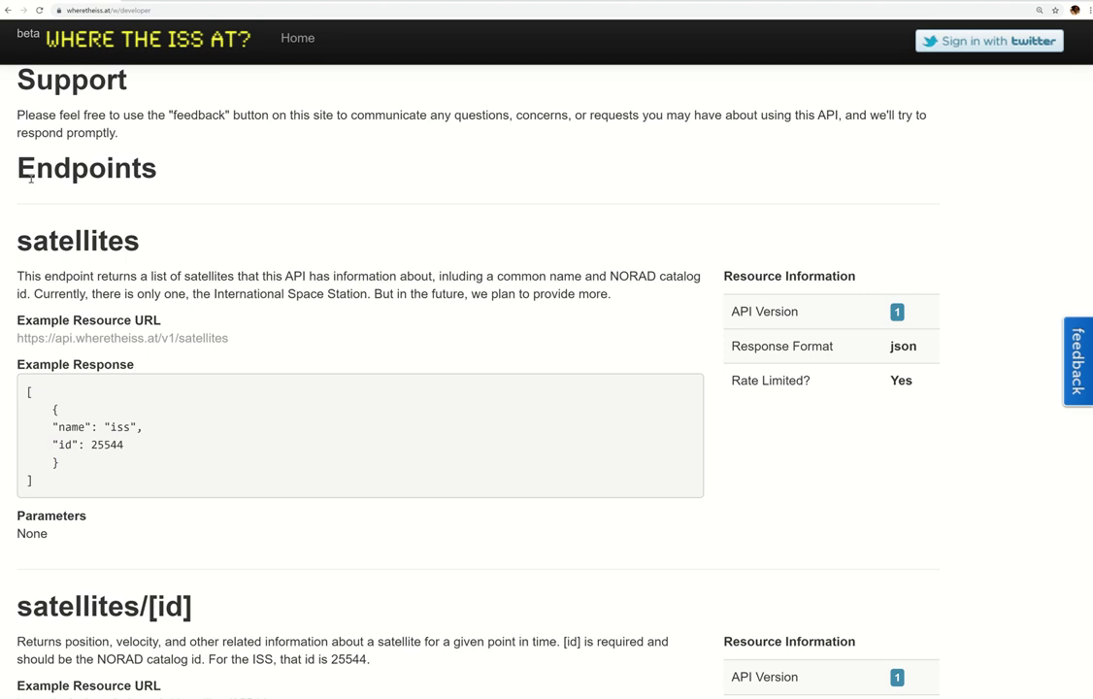
left_click_drag(155, 171, 2, 173)
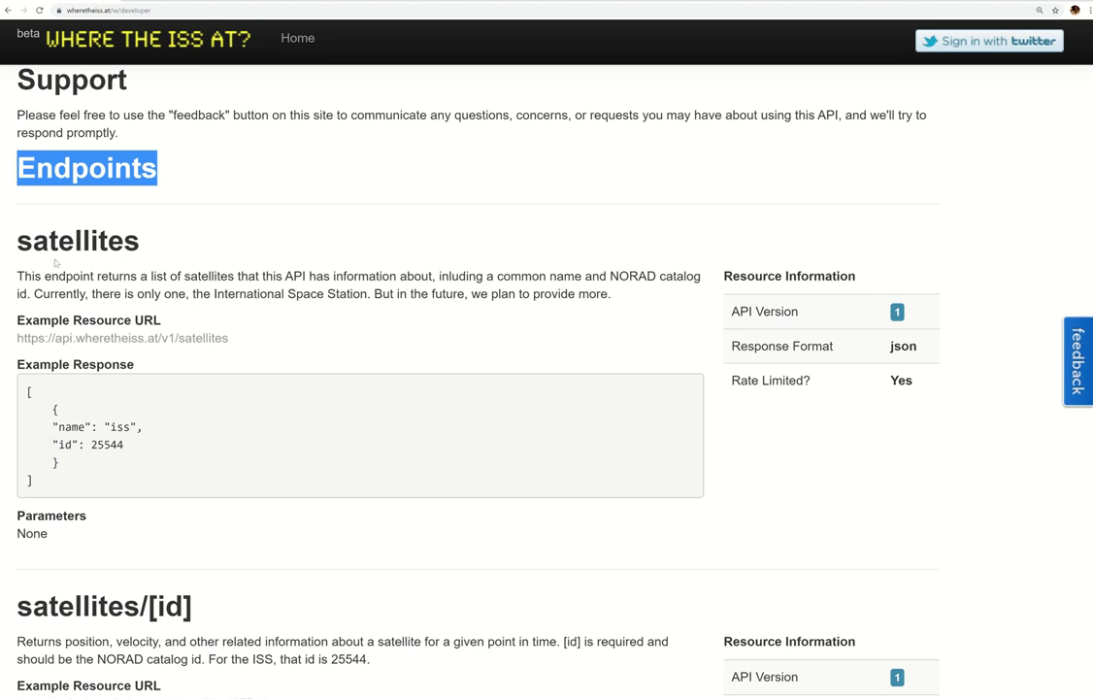
Select the satellites example URL and the id 25544 in the example response
left_click(210, 338)
triple_click(209, 338)
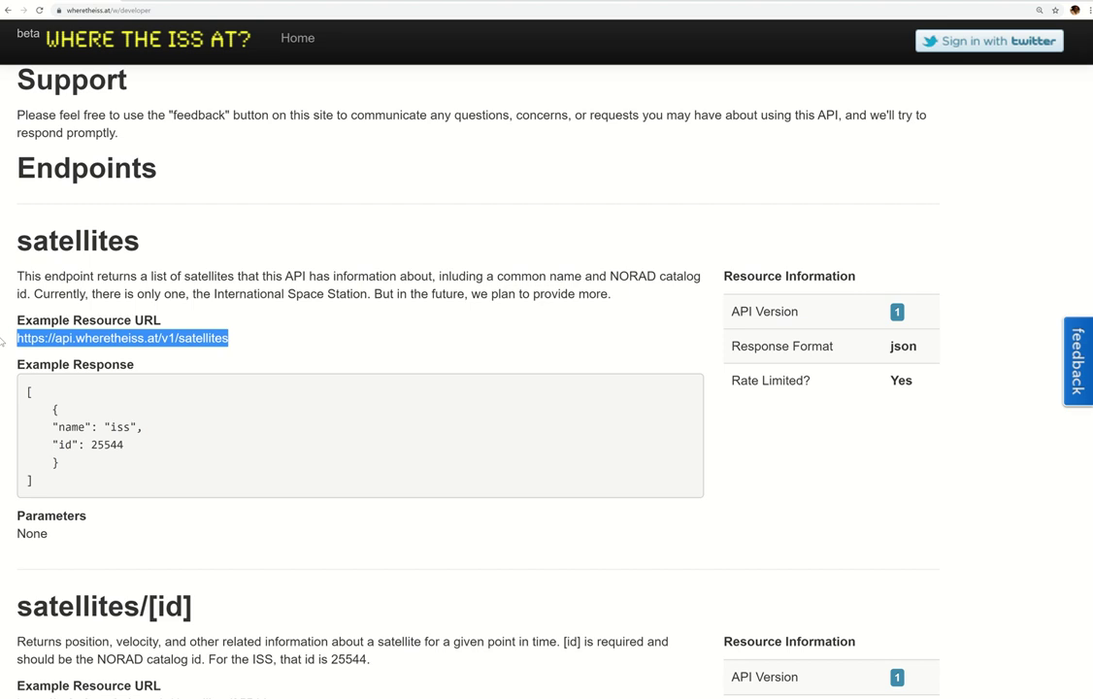
left_click(277, 344)
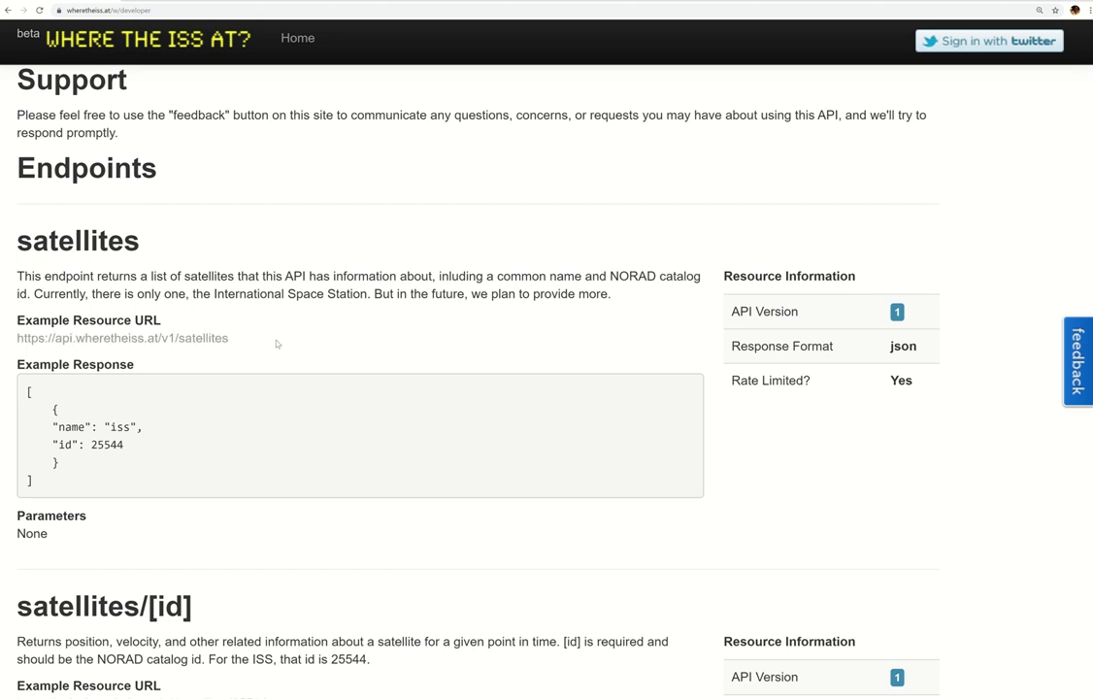
scroll(277, 344, "down", 1)
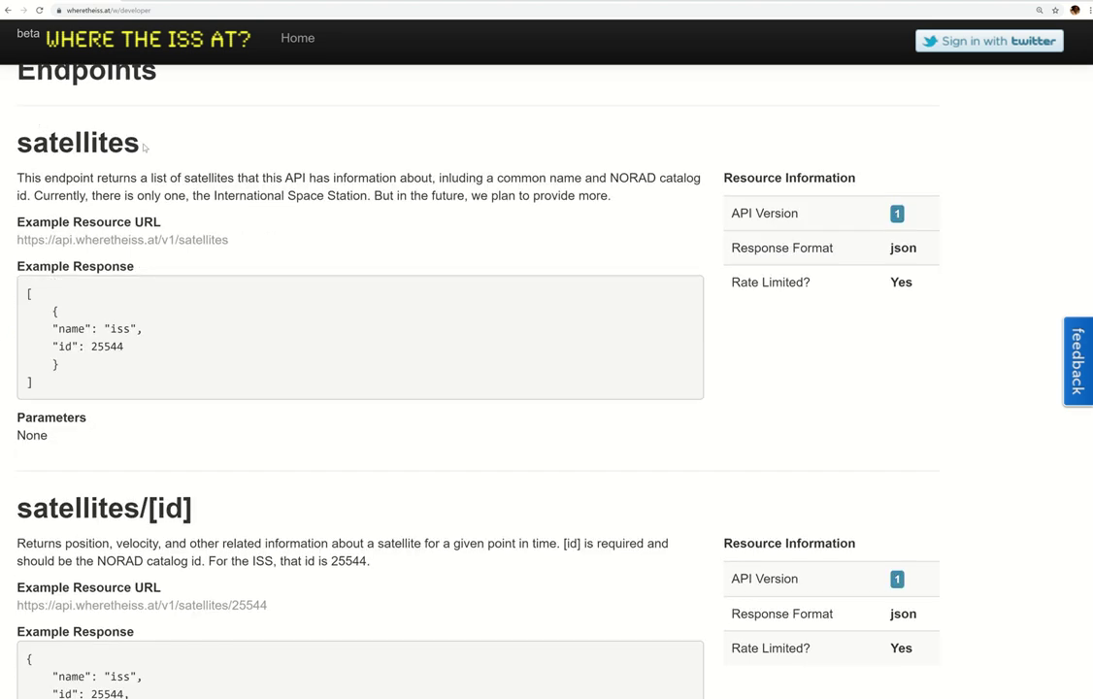
double_click(115, 346)
scroll(152, 384, "down", 5)
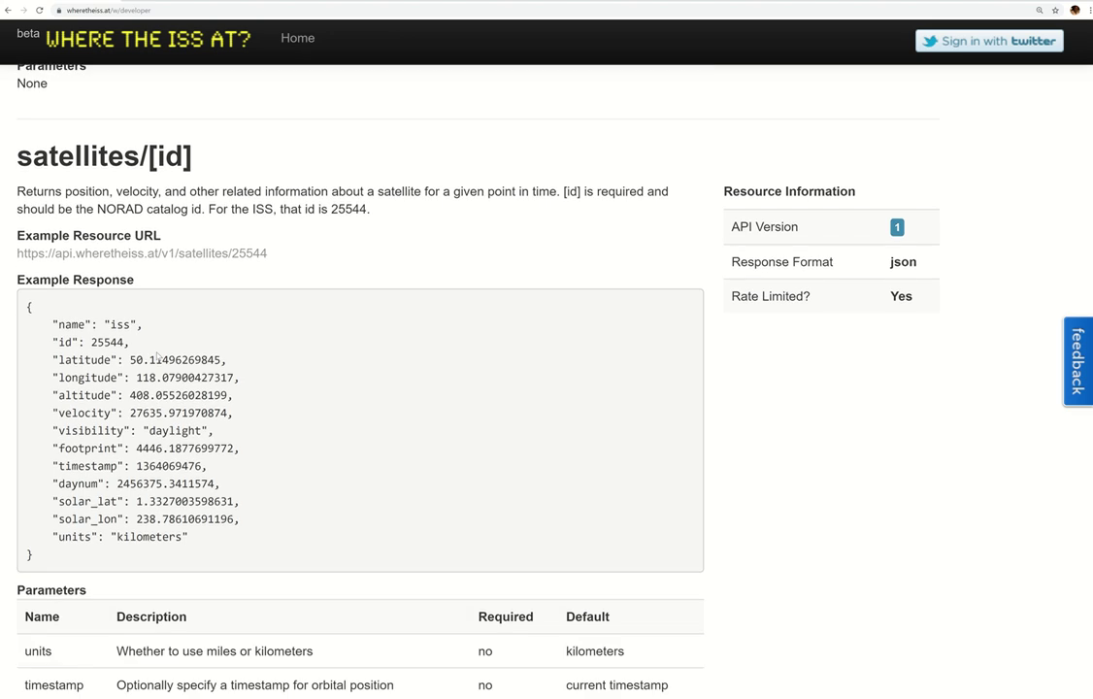
scroll(158, 352, "down", 1)
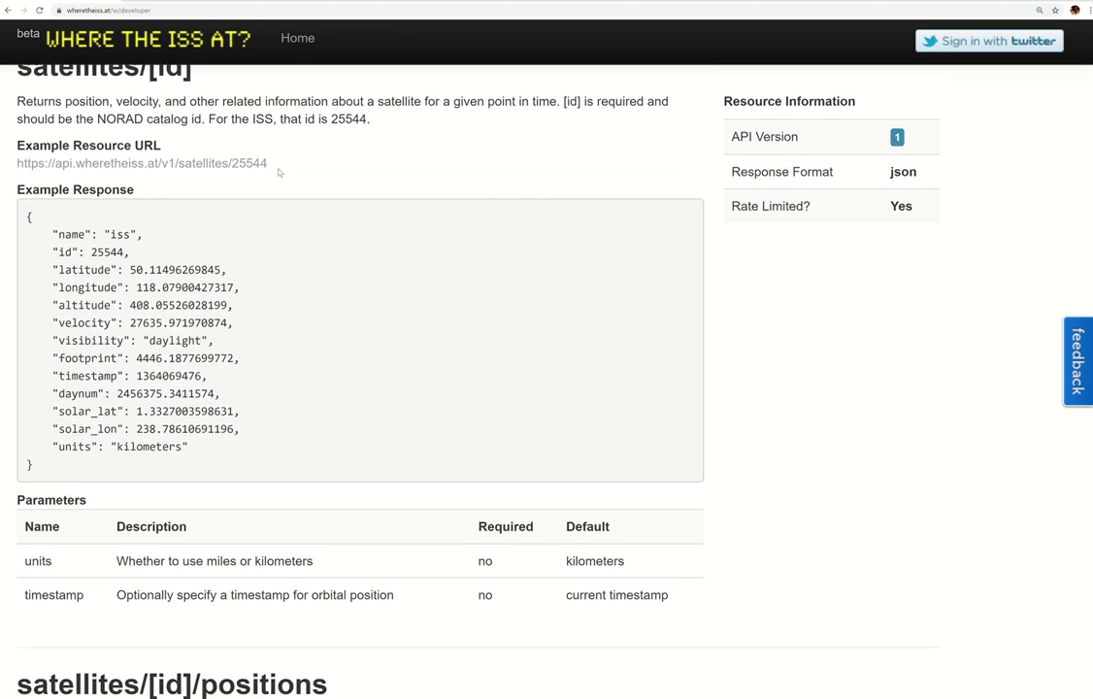
scroll(277, 171, "up", 2)
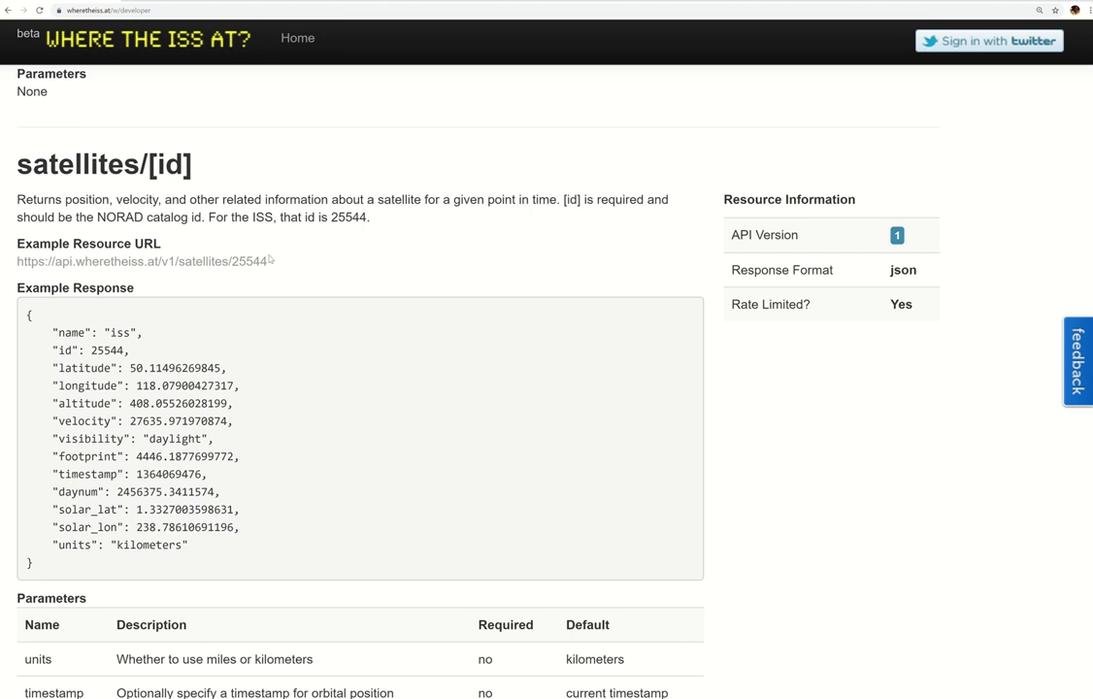
left_click_drag(266, 261, 5, 269)
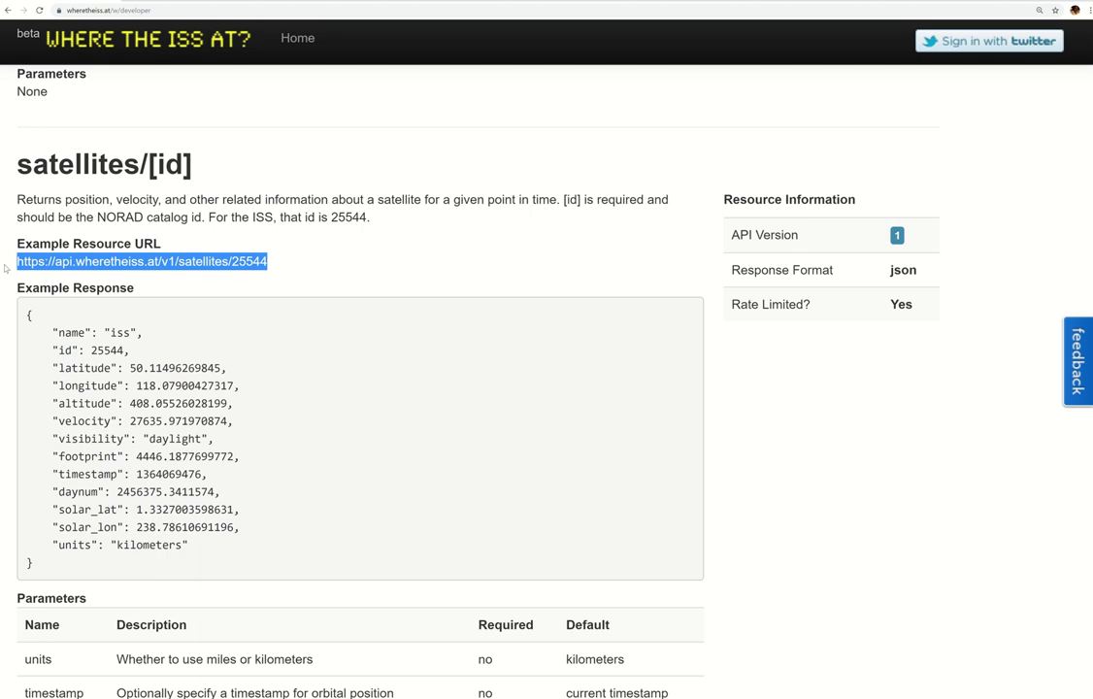
Copy the selected satellites/25544 example URL from the right-click menu
right_click(235, 261)
left_click(261, 272)
scroll(246, 278, "up", 3)
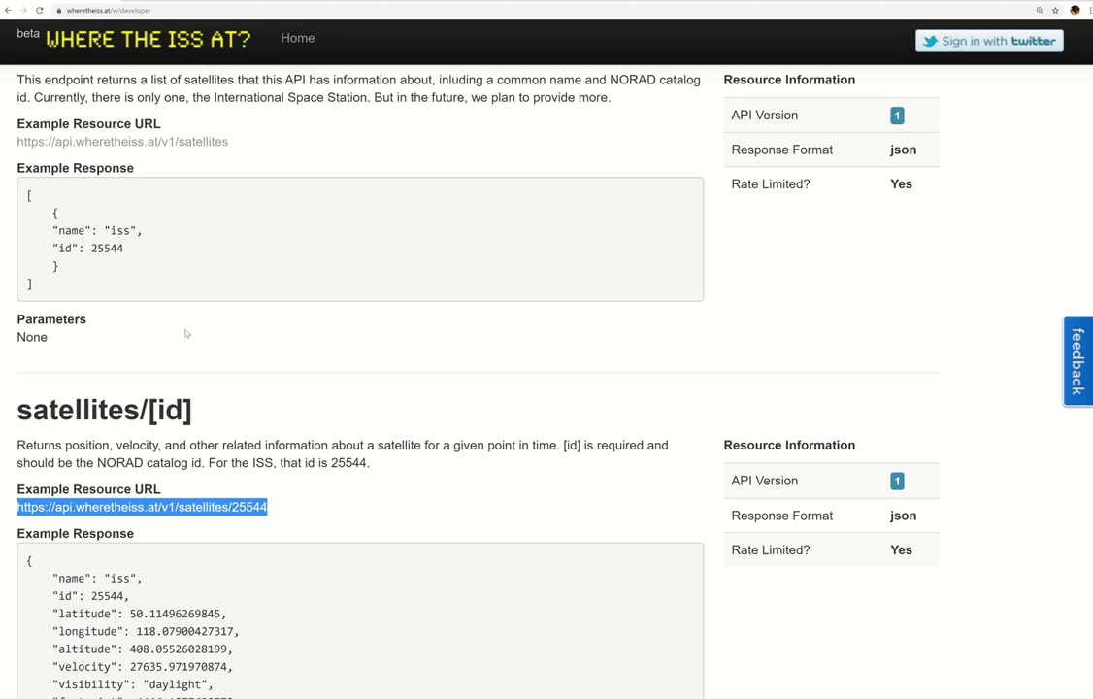
scroll(295, 393, "down", 4)
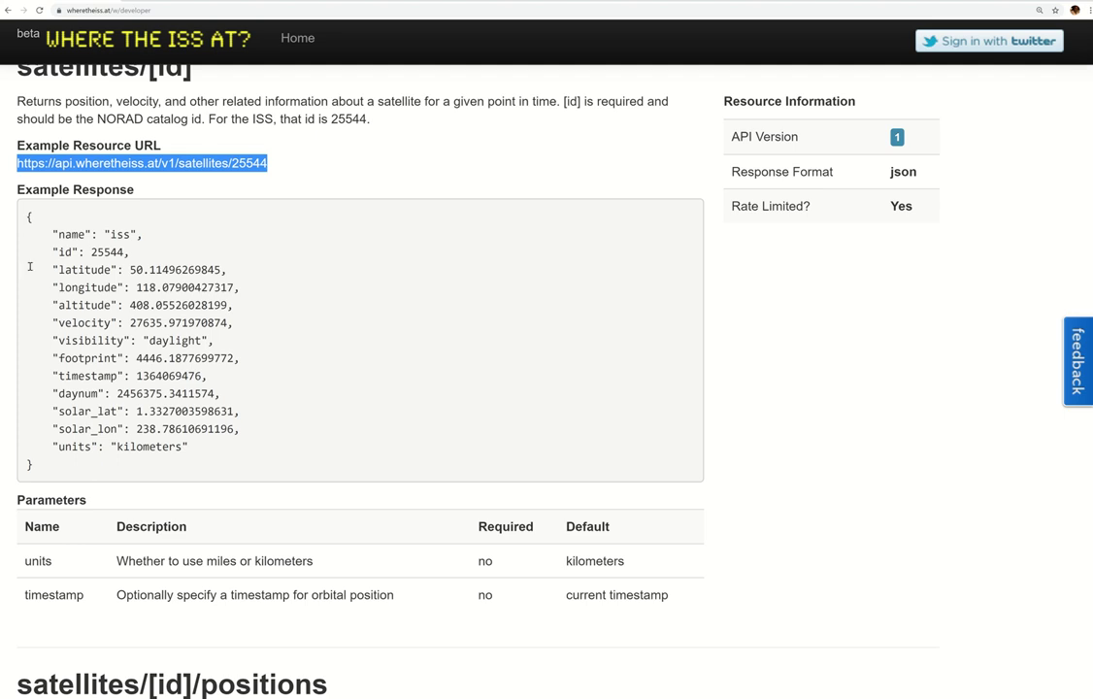
Highlight the latitude, longitude, altitude, velocity and visibility fields in the example response
left_click_drag(201, 269, 23, 271)
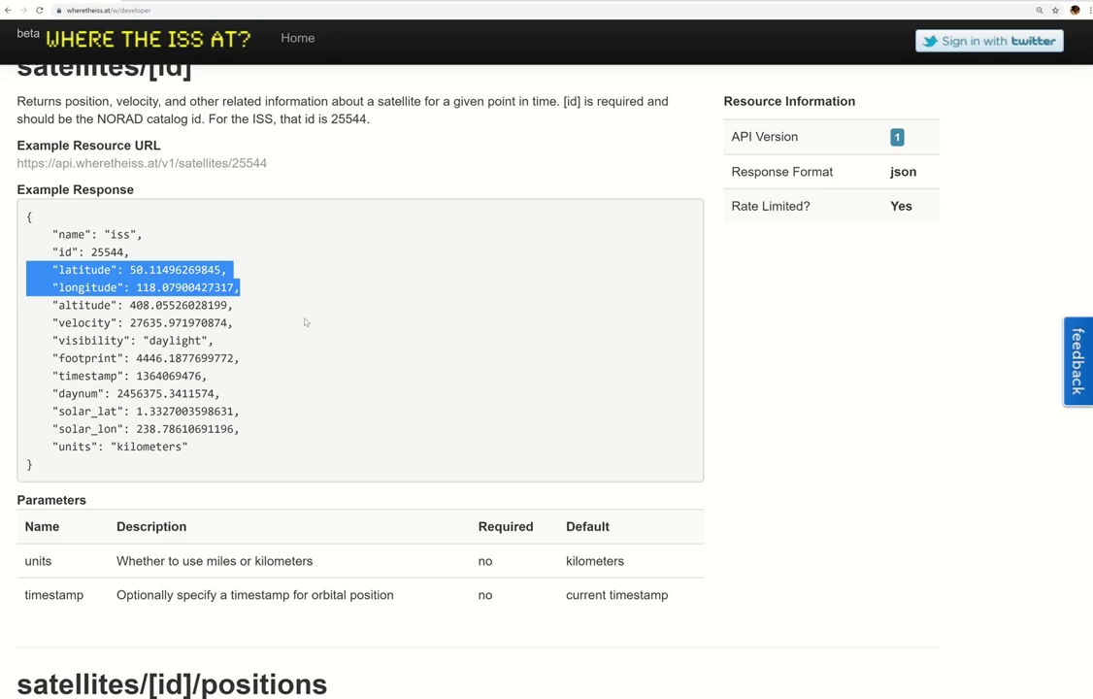
left_click_drag(249, 309, 2, 316)
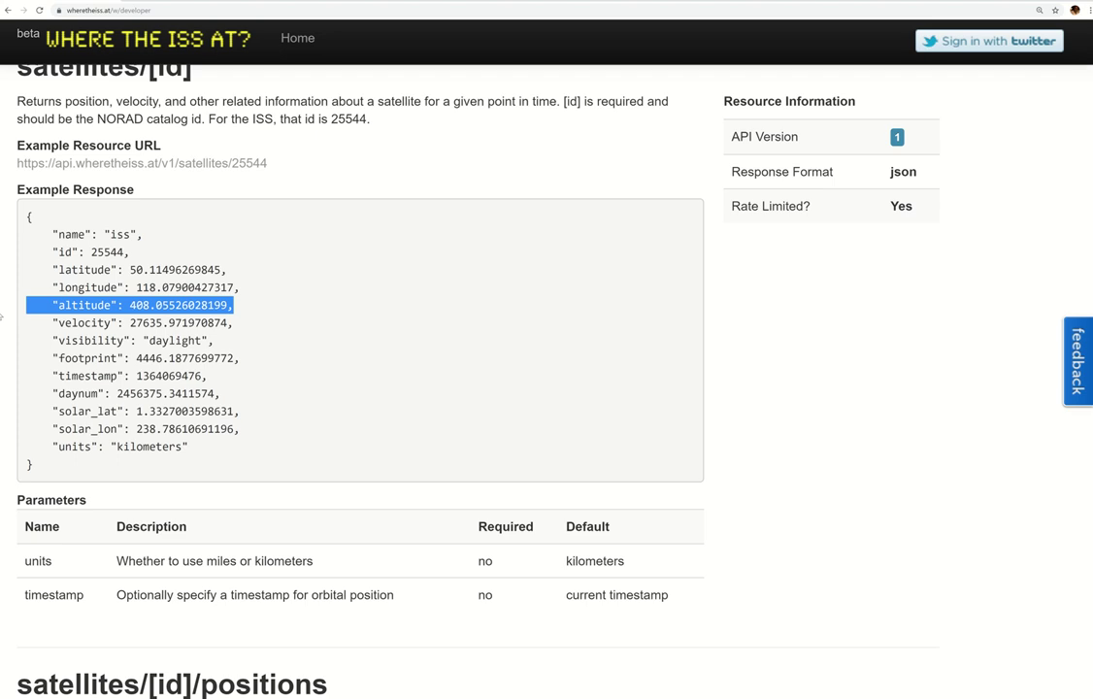
left_click_drag(251, 326, 2, 333)
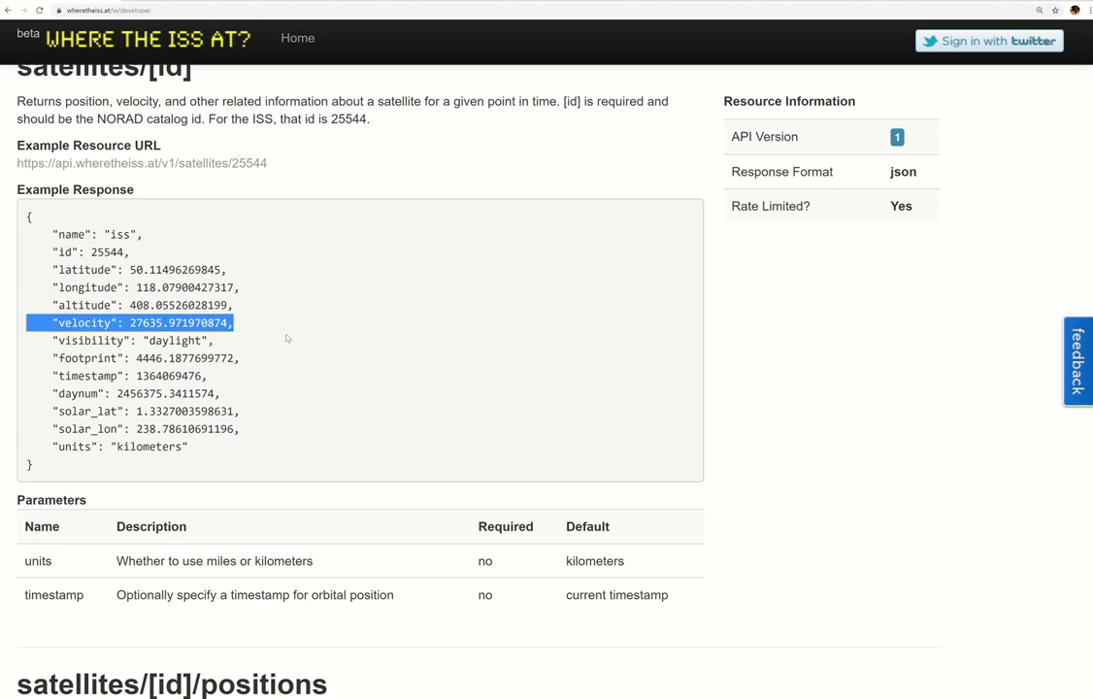
left_click_drag(227, 343, 2, 349)
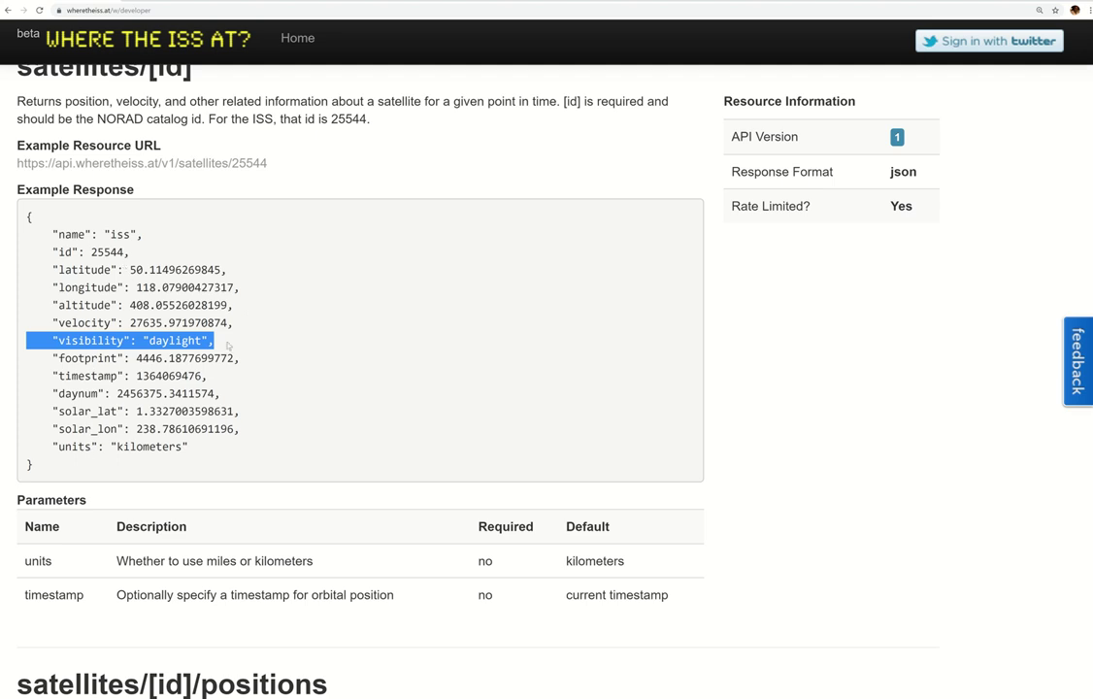
left_click_drag(224, 342, 2, 276)
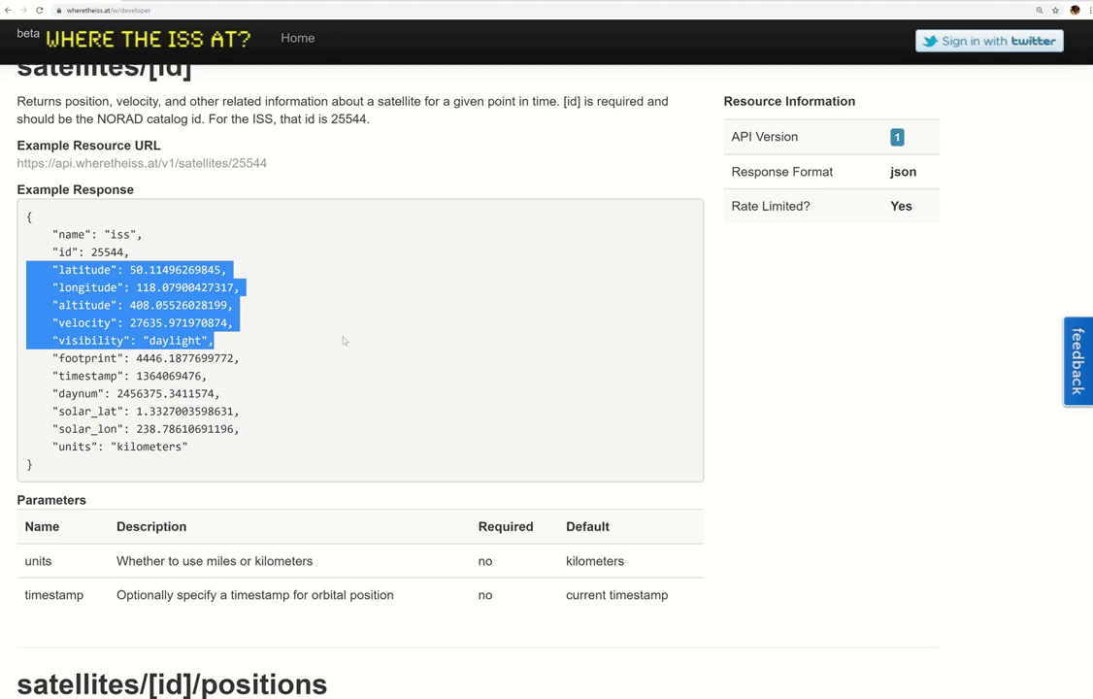
Reselect the full Example Resource URL under satellites/[id]
left_click(280, 167)
left_click_drag(139, 165, 12, 144)
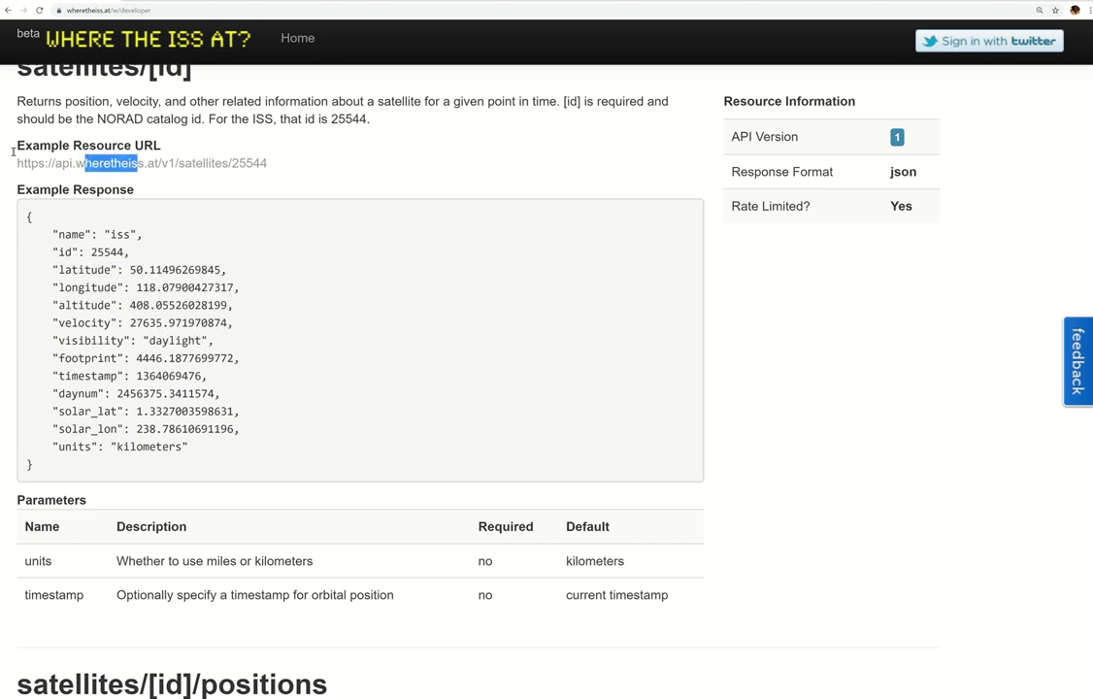
left_click(329, 173)
left_click_drag(269, 165, 8, 164)
key("ctrl+c")
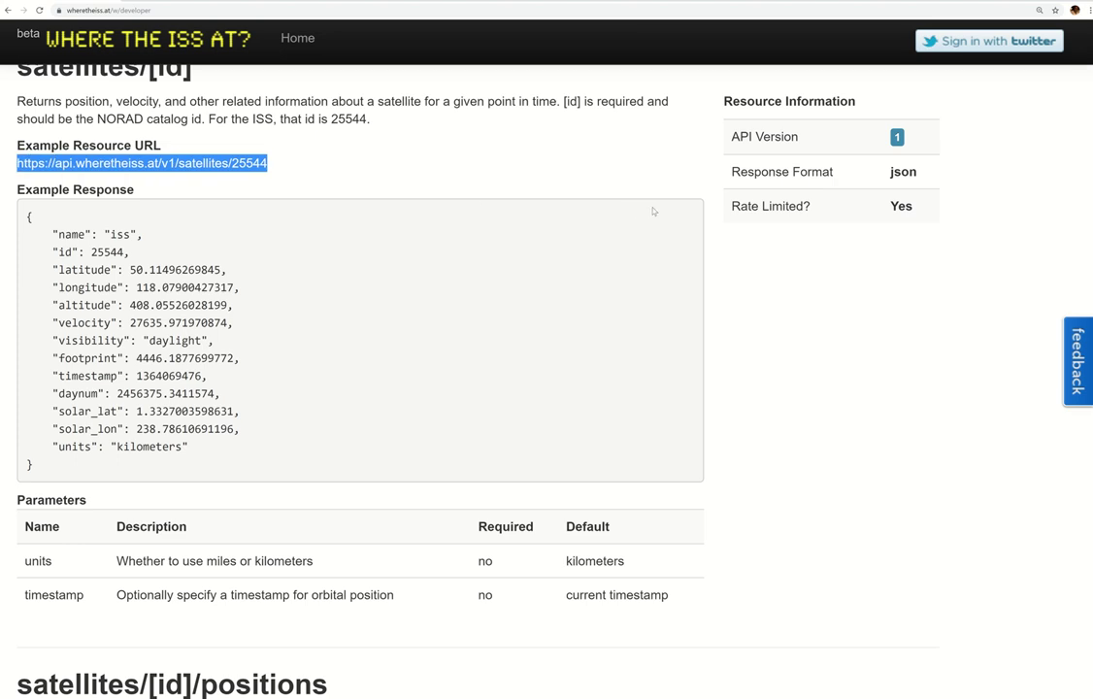
scroll(774, 355, "up", 3)
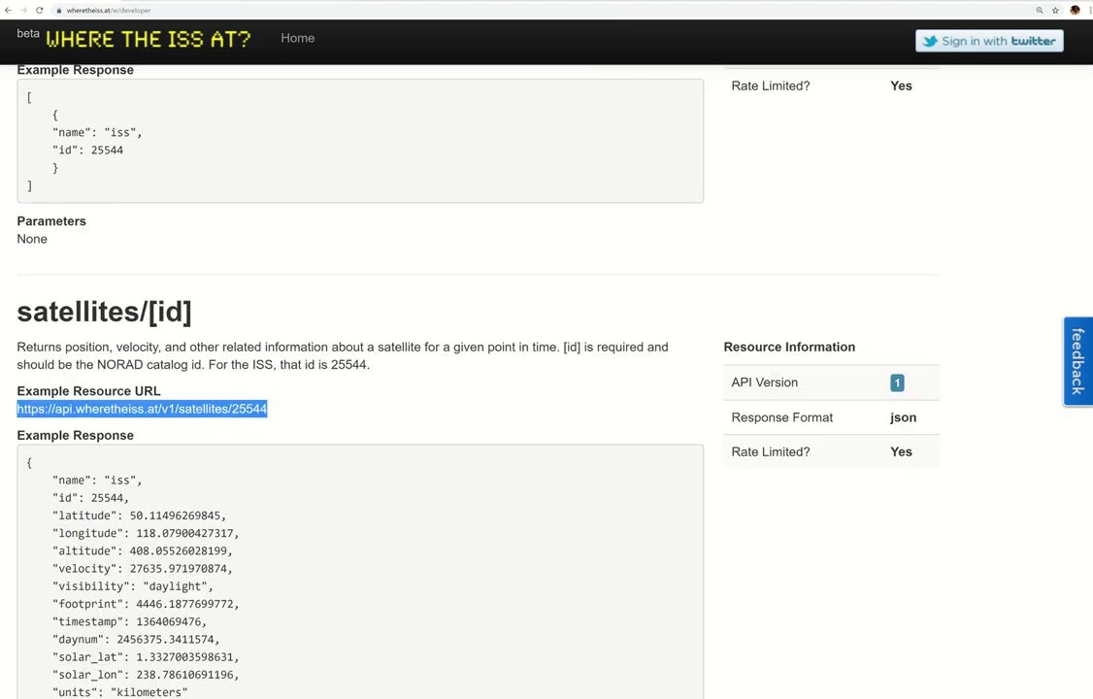
Start a new instant flow from blank with PowerApps as its trigger
left_click(233, 2)
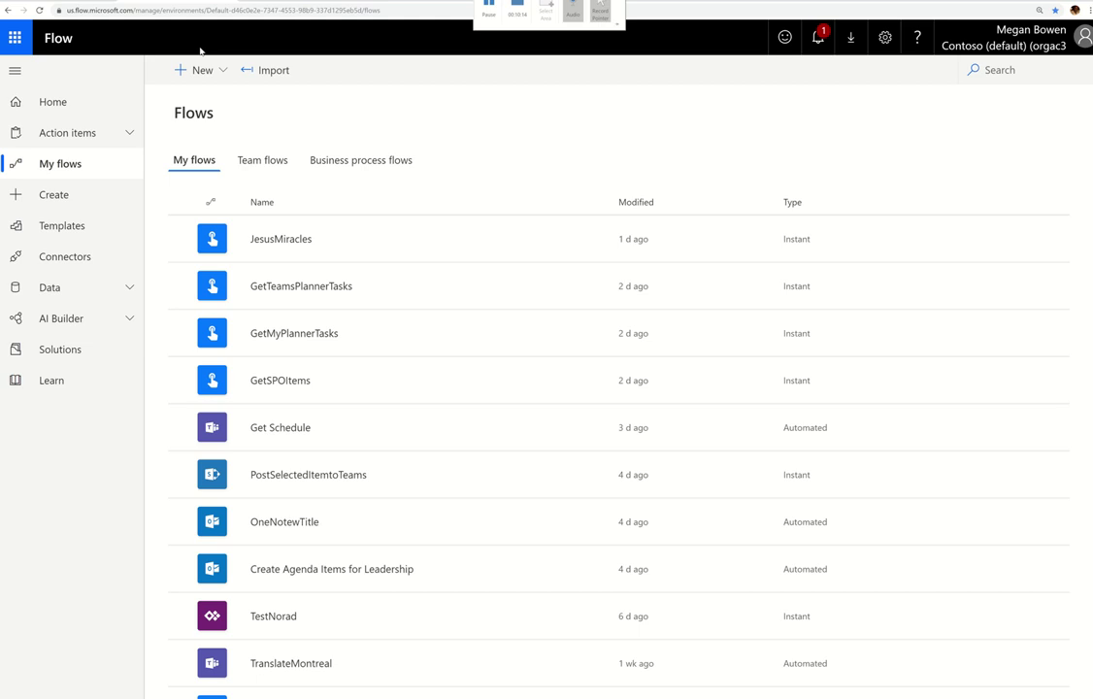
left_click(225, 78)
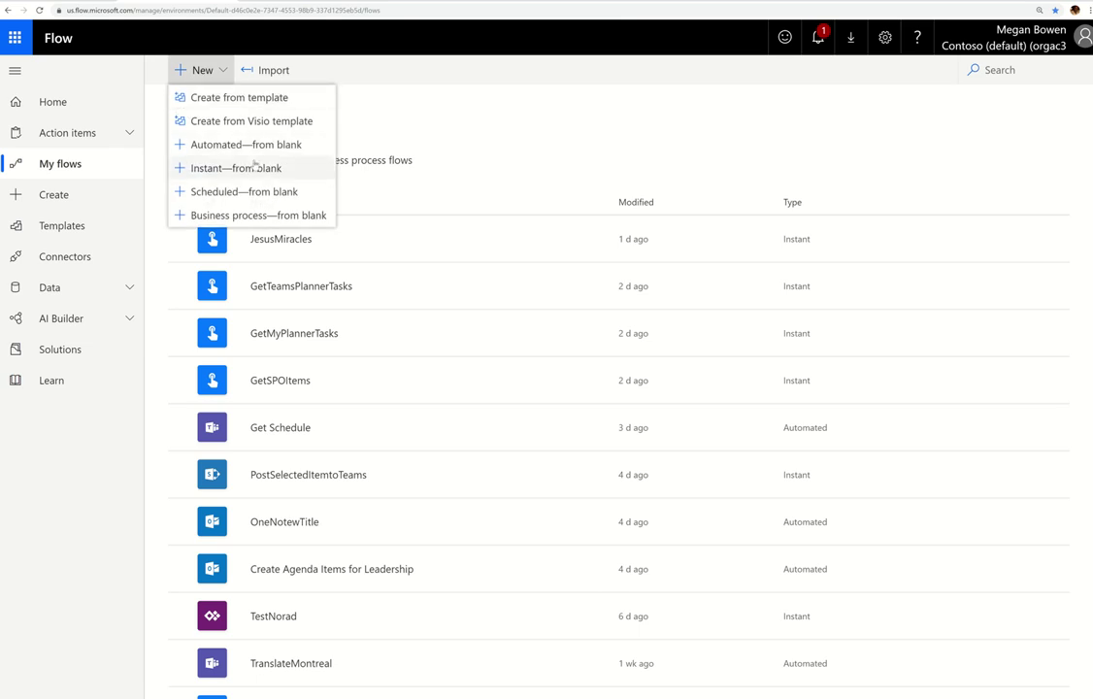
left_click(292, 167)
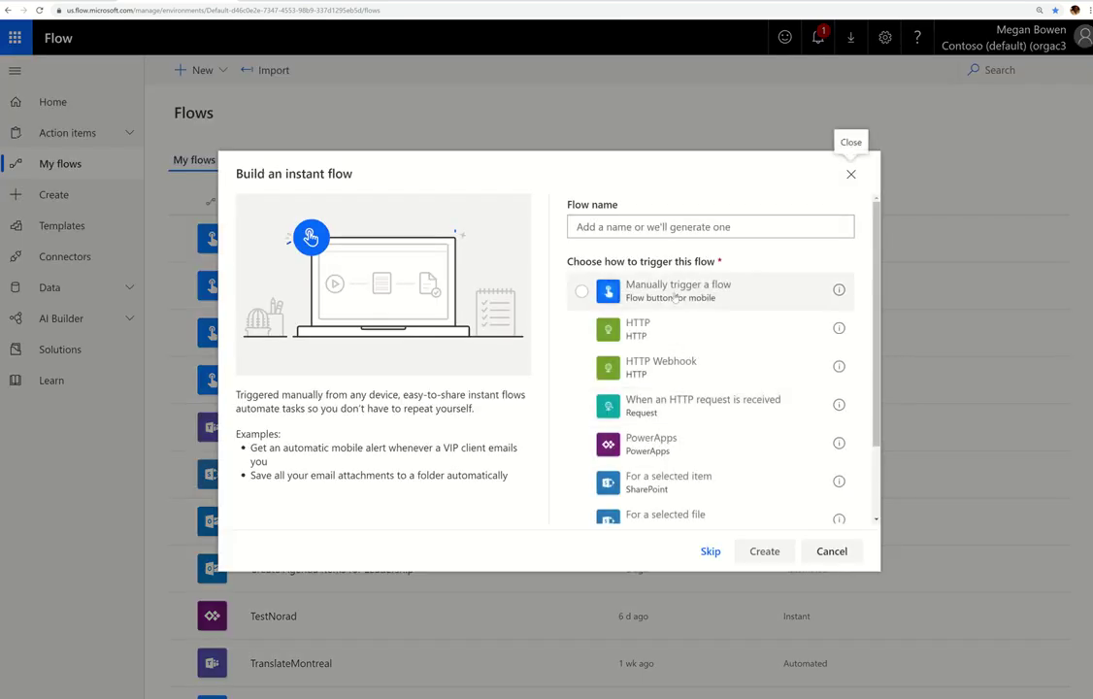
left_click(582, 444)
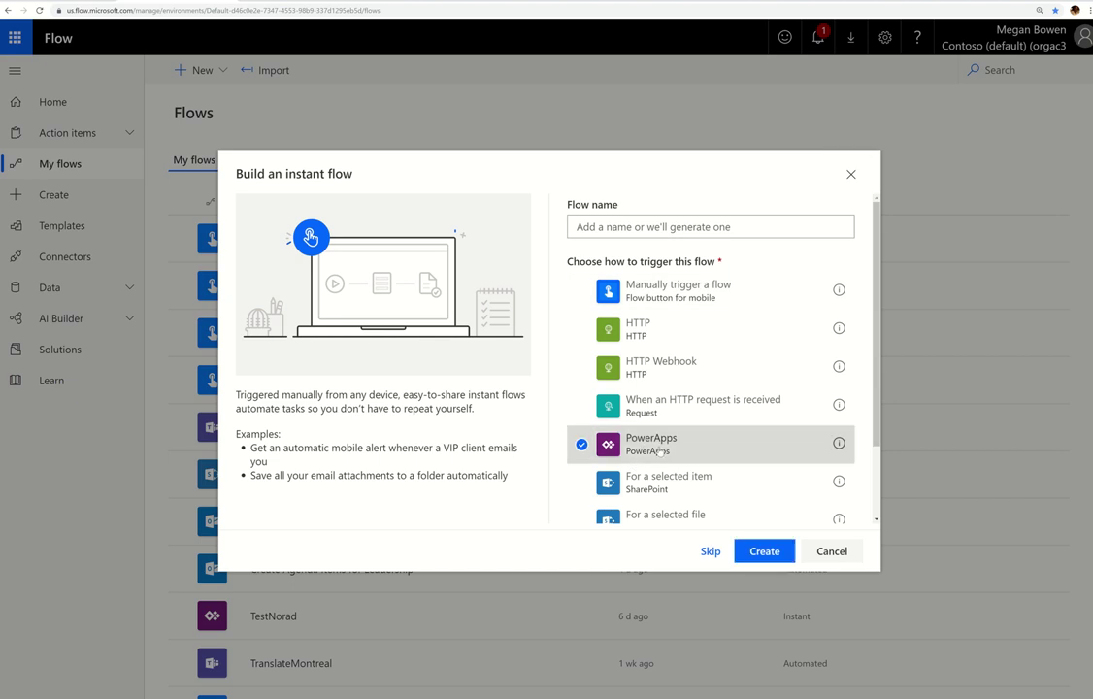
Name the flow ISSLocator and create it
left_click(640, 227)
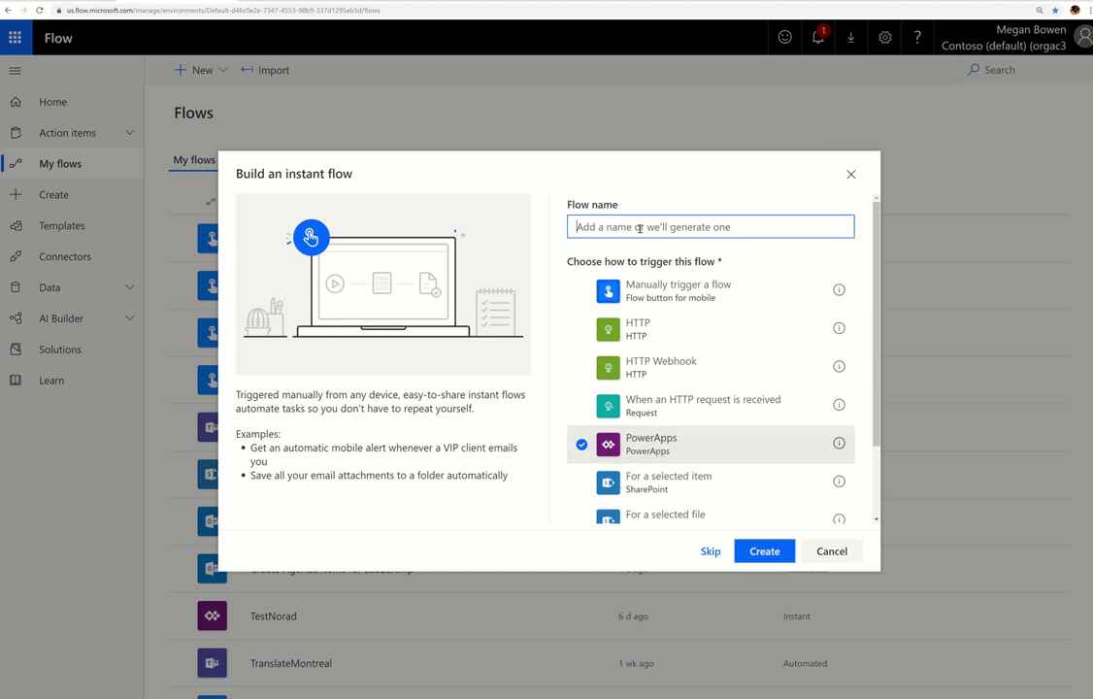
type("ISS")
key("BackSpace")
key("BackSpace")
key("BackSpace")
type("ISS")
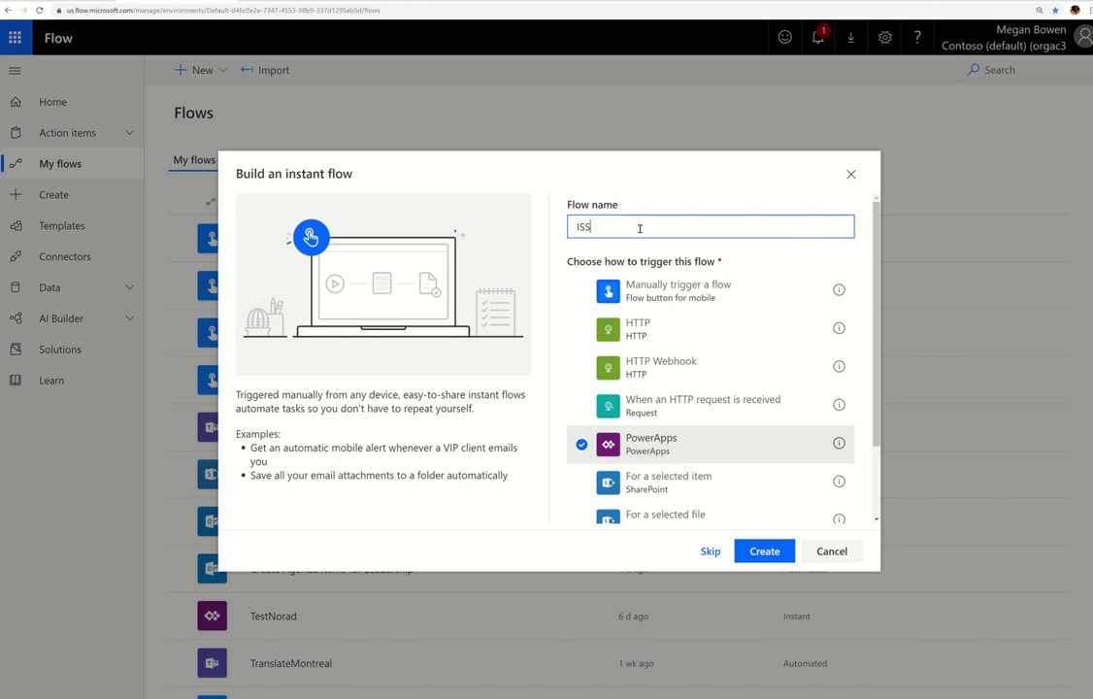
type("Location")
key("BackSpace")
key("BackSpace")
key("BackSpace")
type("or")
key("Home")
key("Right")
key("Right")
key("Right")
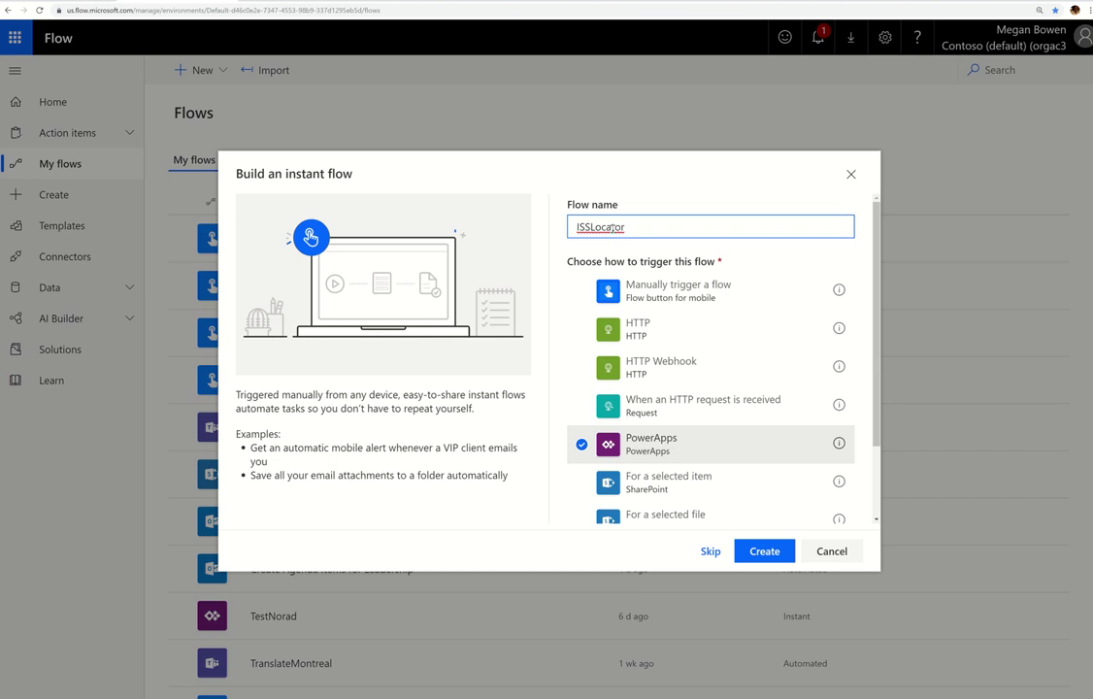
left_click(762, 549)
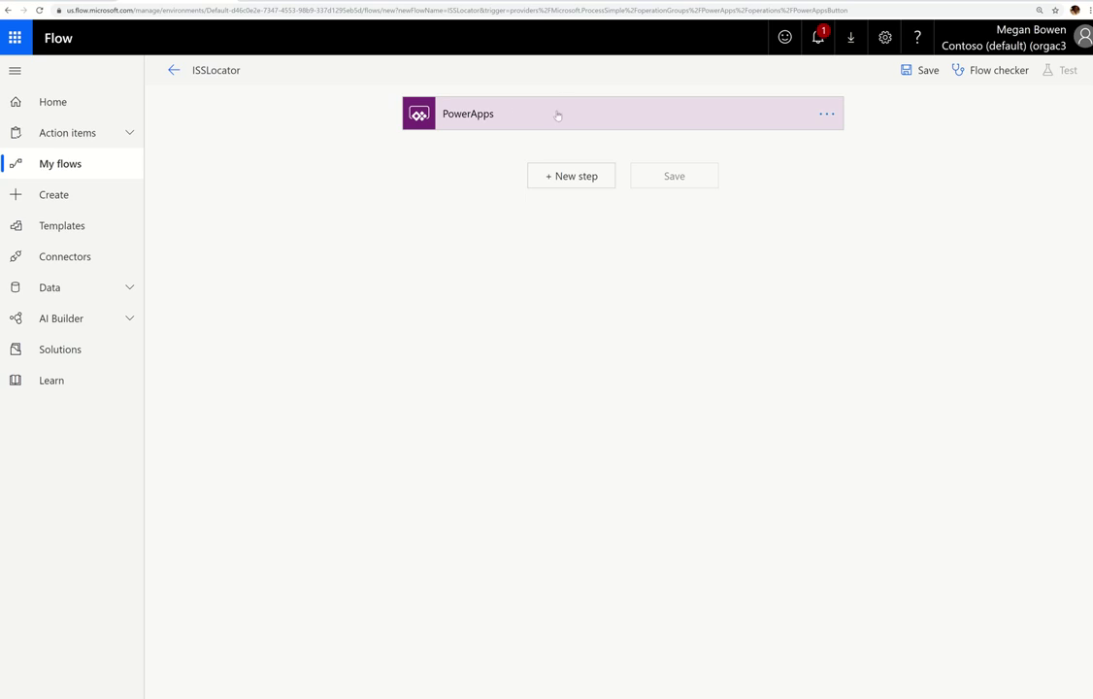
Add an HTTP action, found by searching 'http', after the PowerApps trigger
left_click(560, 178)
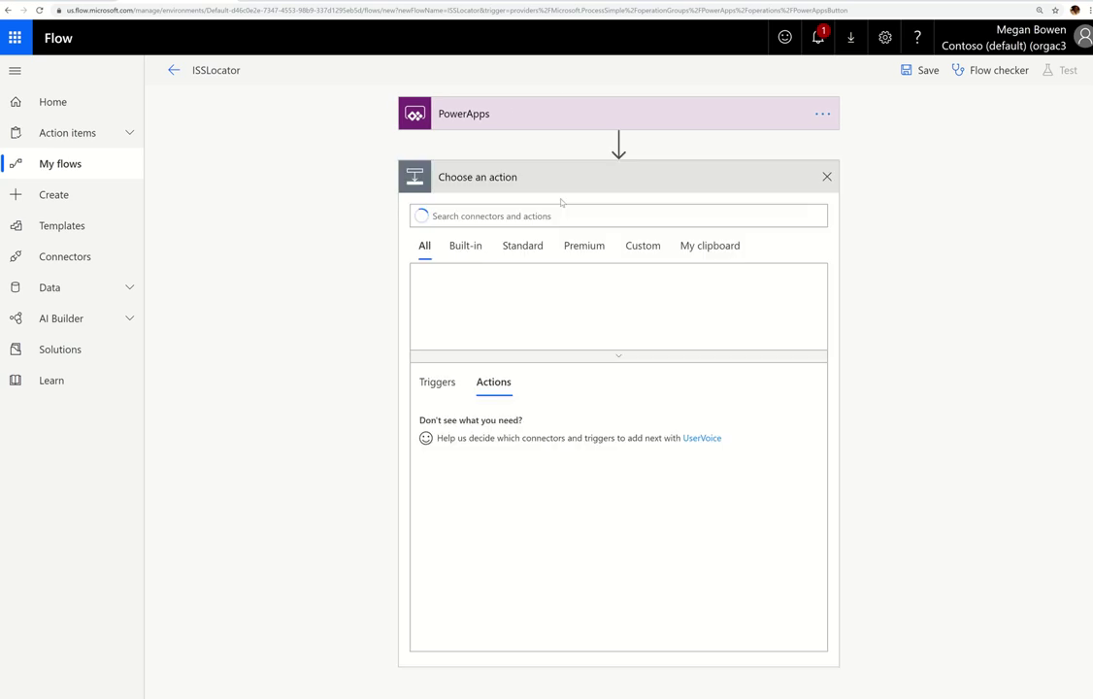
type("http")
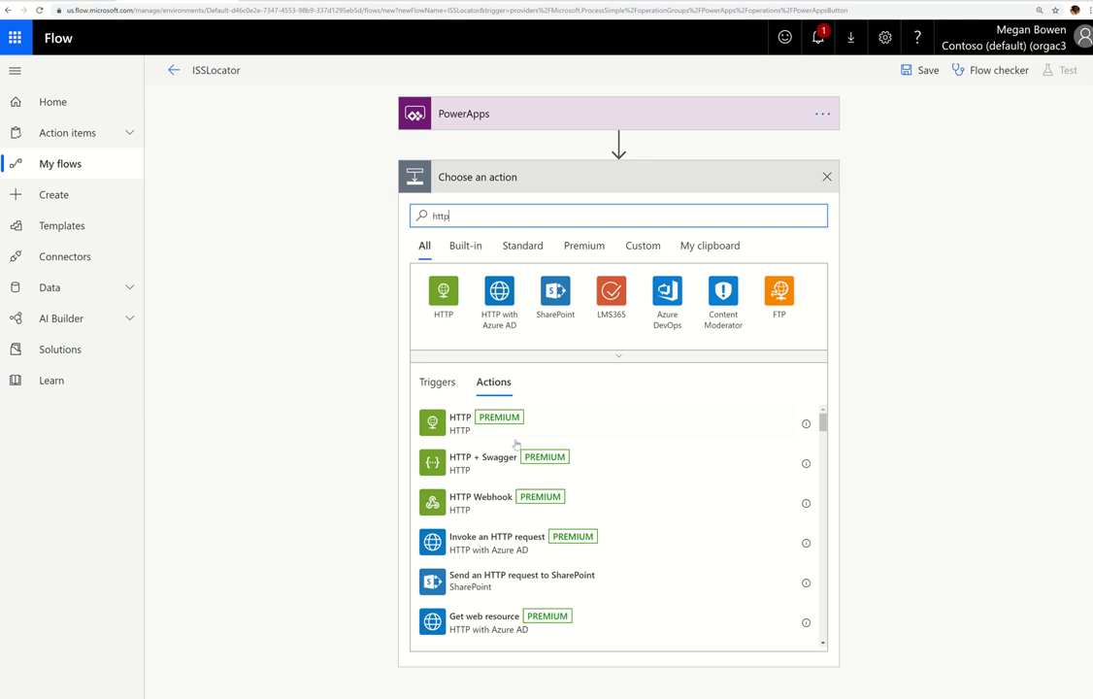
left_click(484, 427)
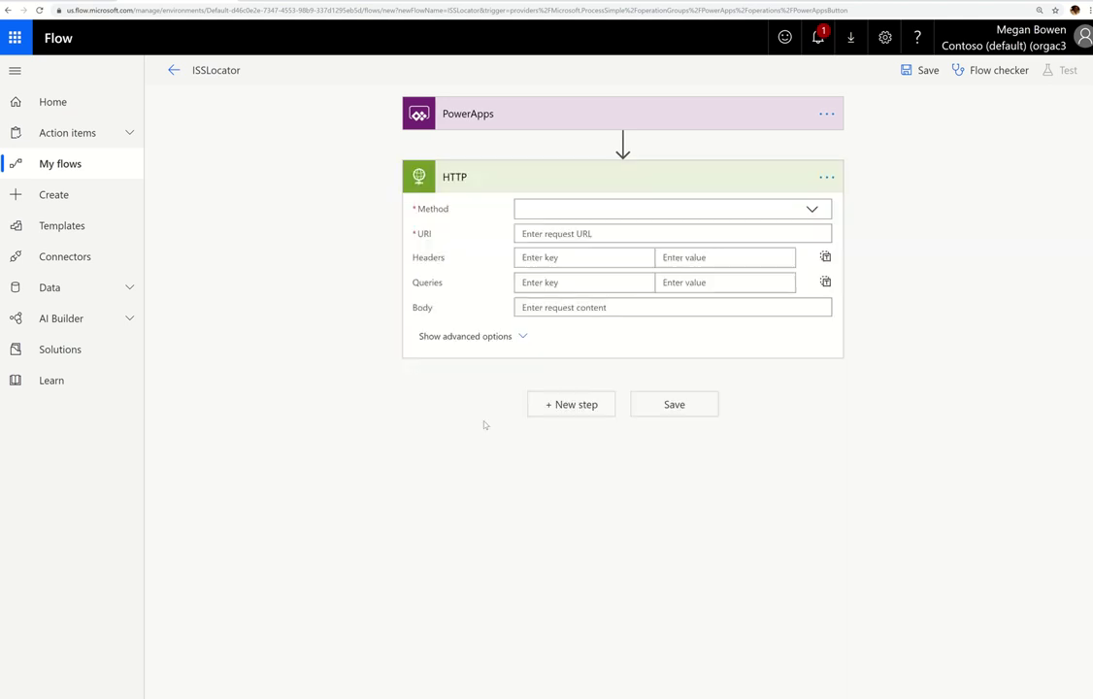
left_click(814, 210)
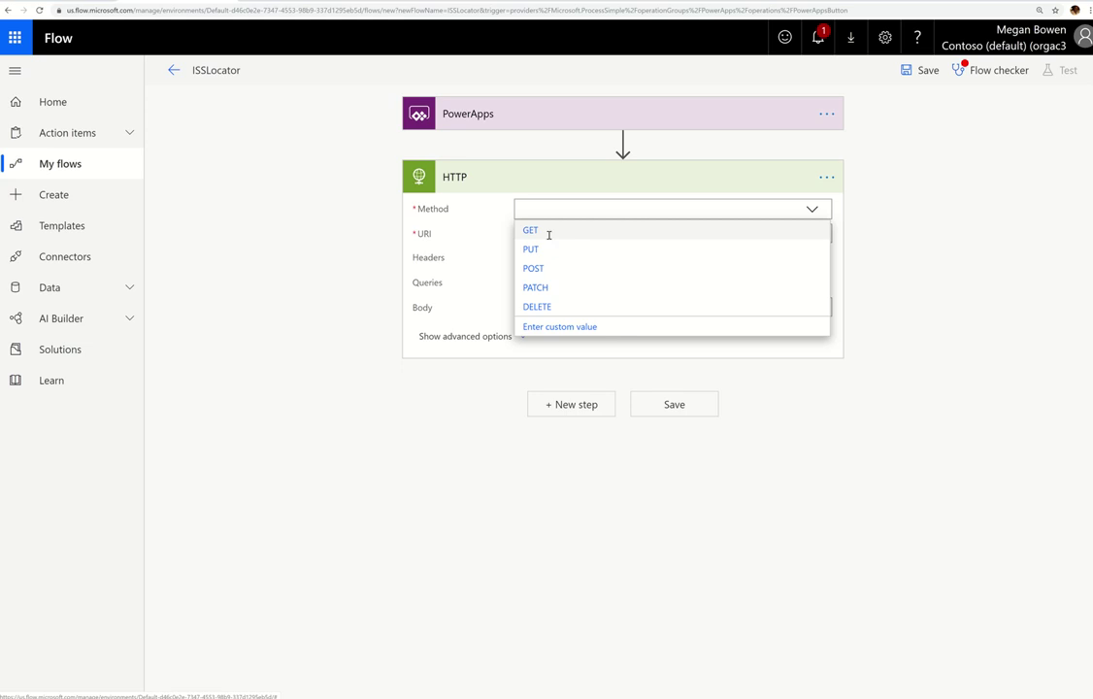
left_click(548, 233)
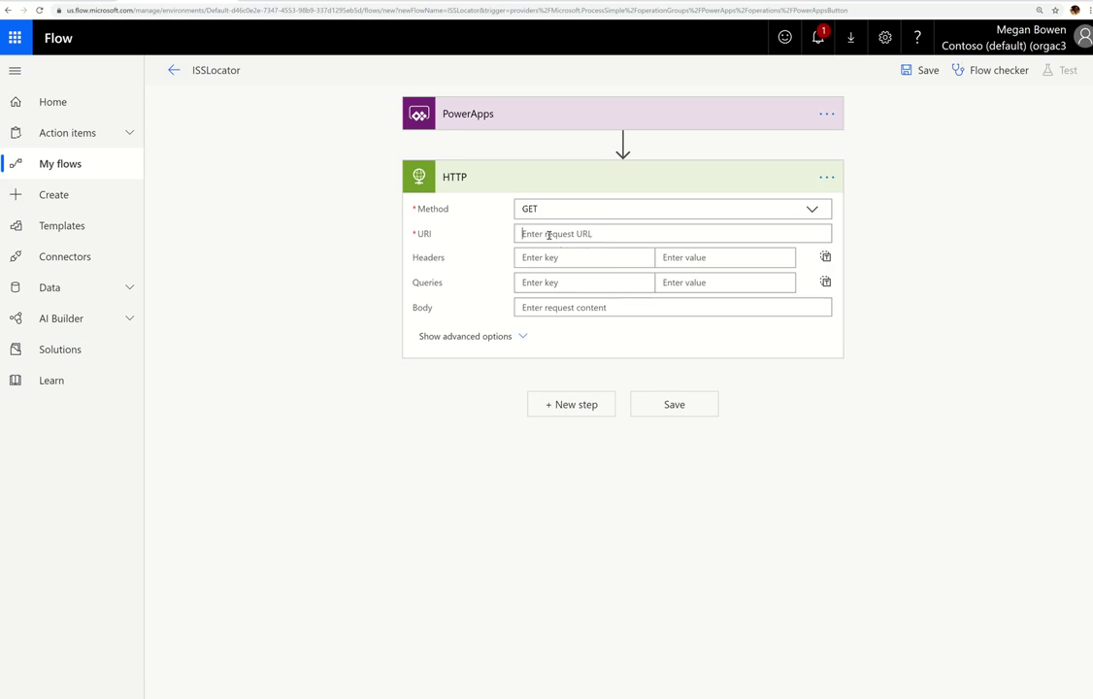
left_click(549, 234)
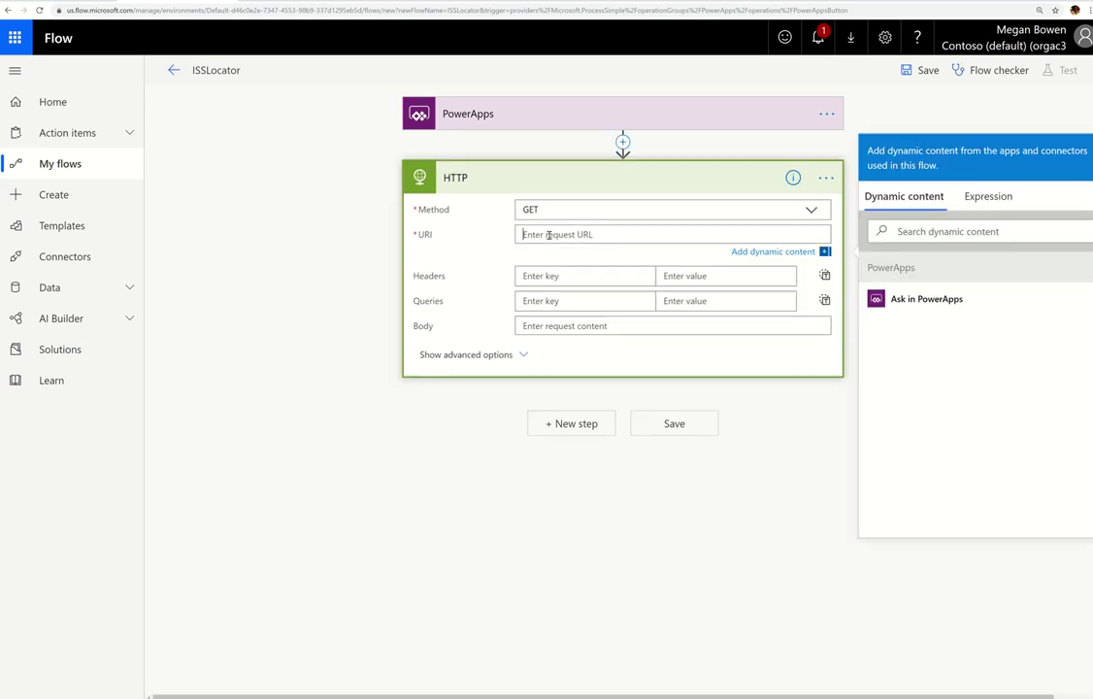
key("ctrl+v")
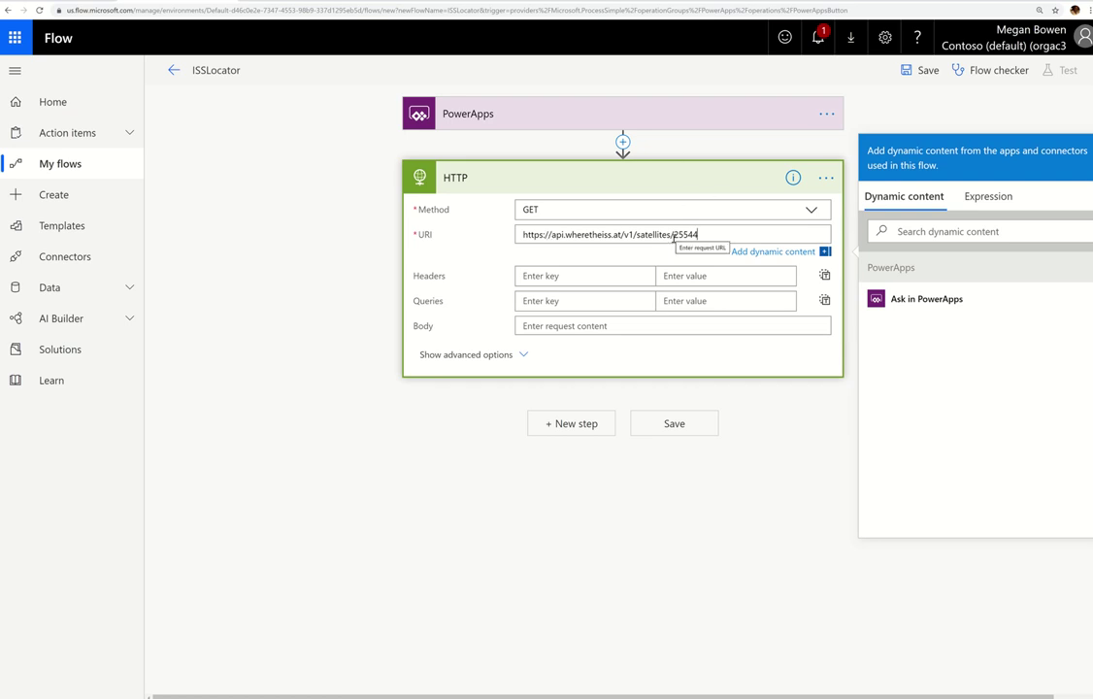
left_click_drag(674, 235, 732, 235)
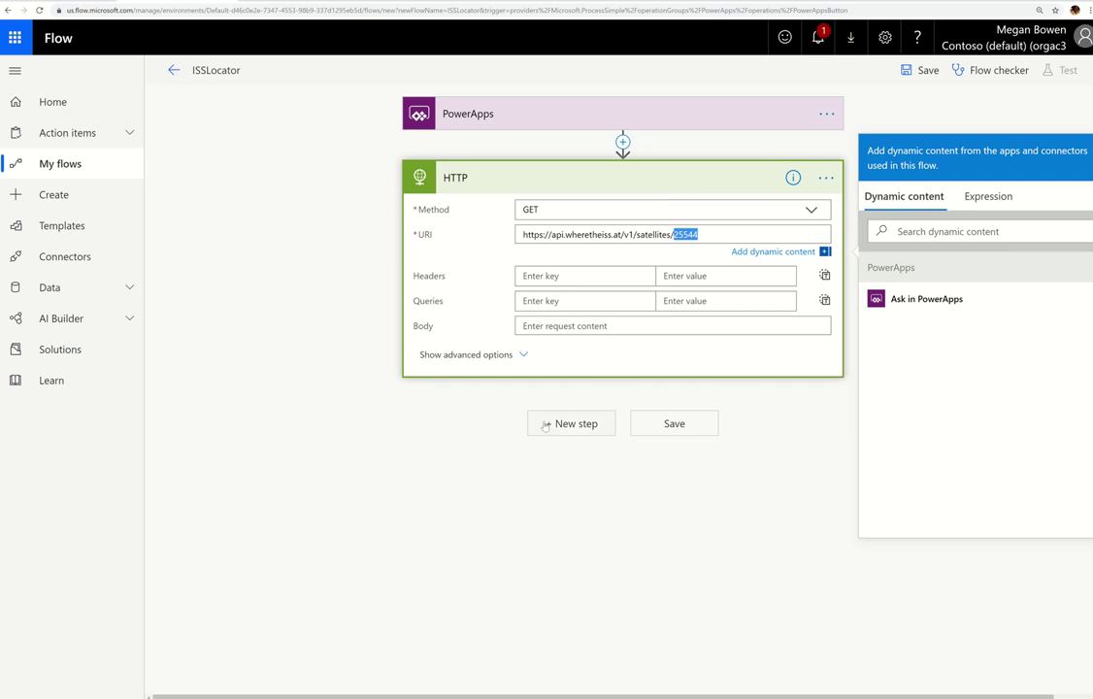
Save ISSLocator and run a manually triggered test until it reports success
left_click(934, 76)
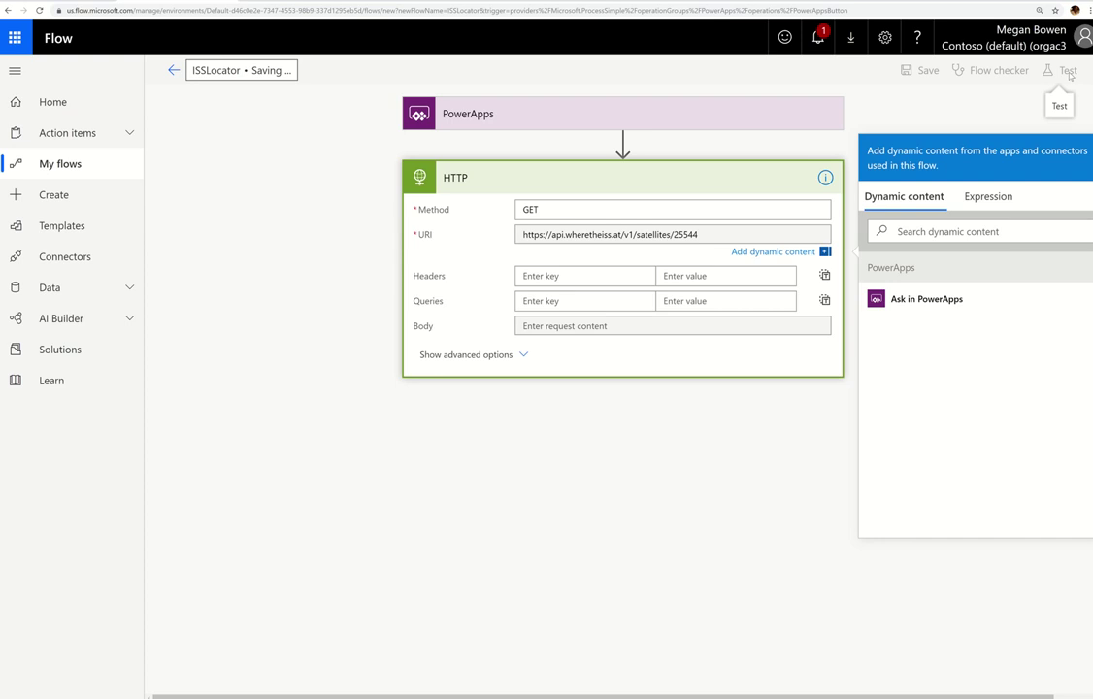
left_click(1069, 74)
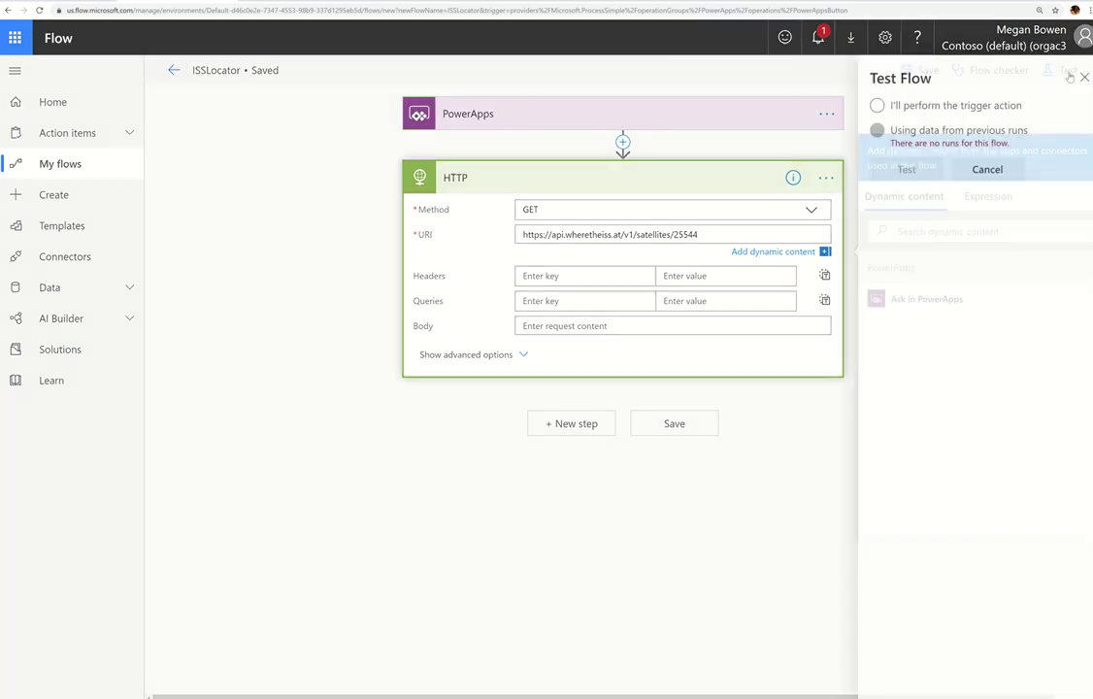
left_click(908, 105)
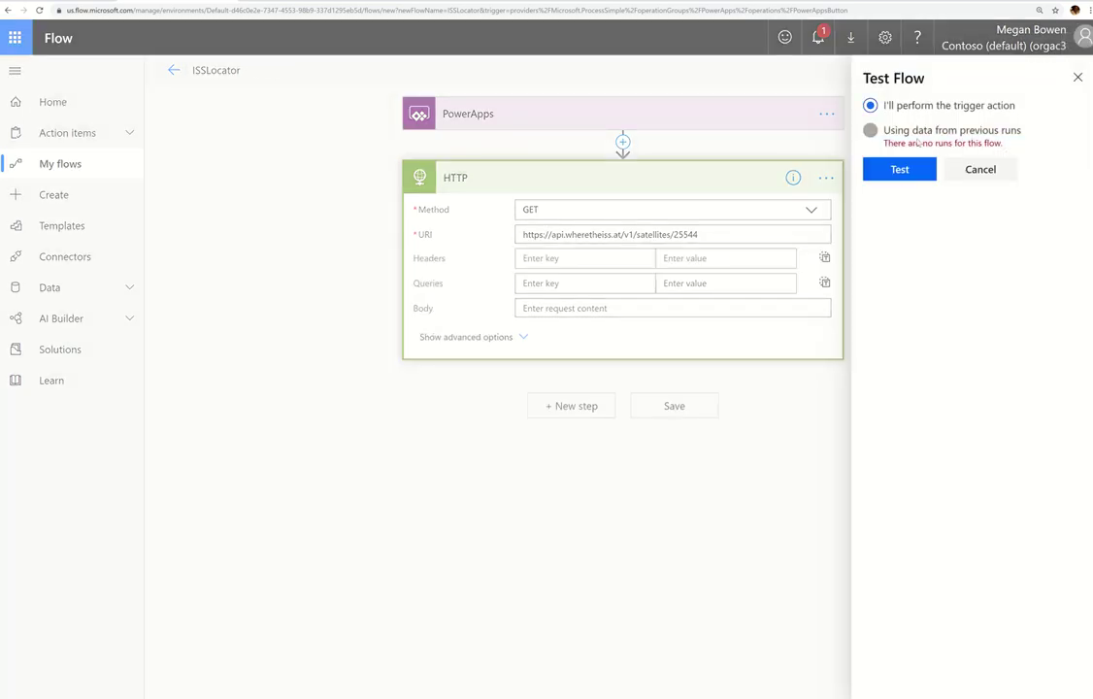
left_click(902, 170)
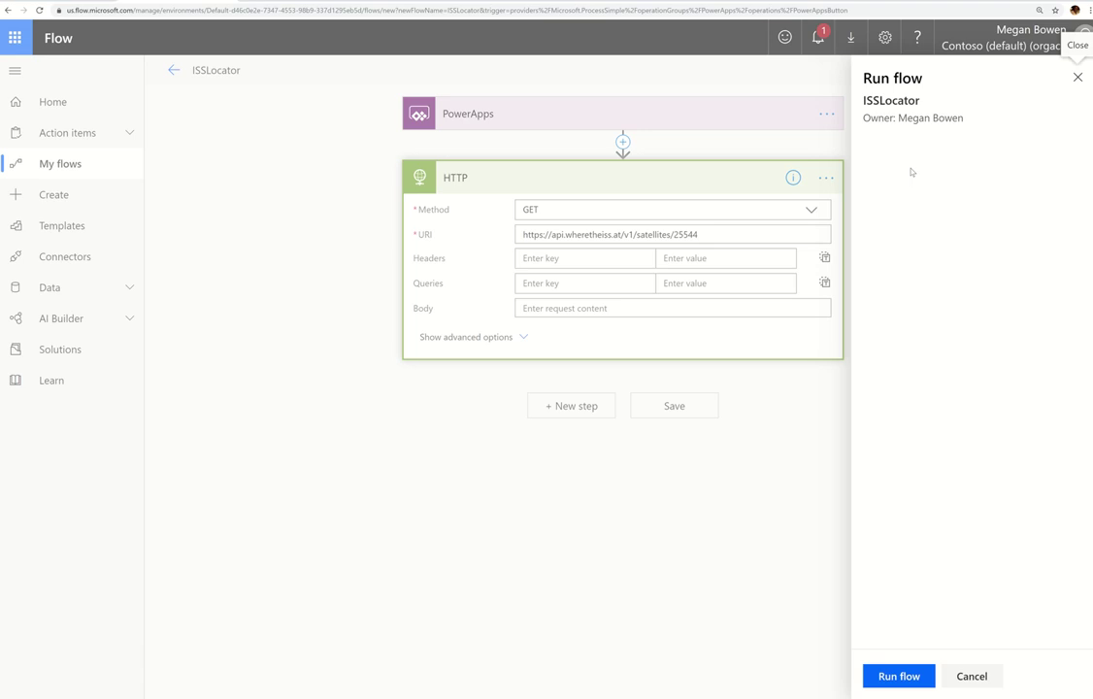
left_click(902, 683)
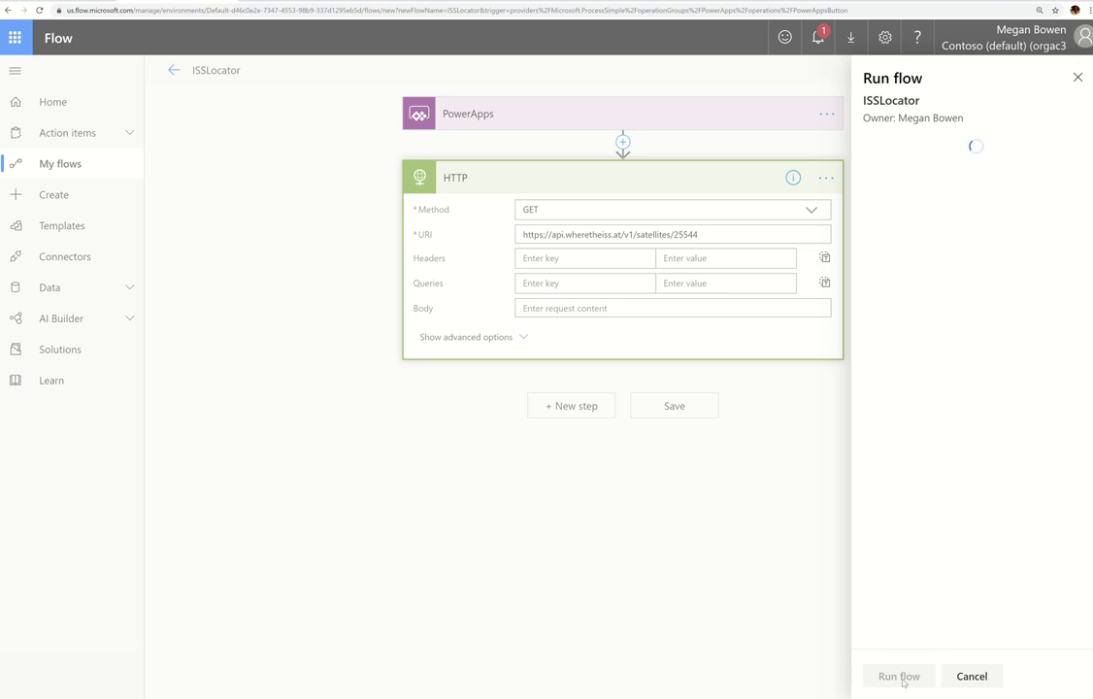
left_click(902, 684)
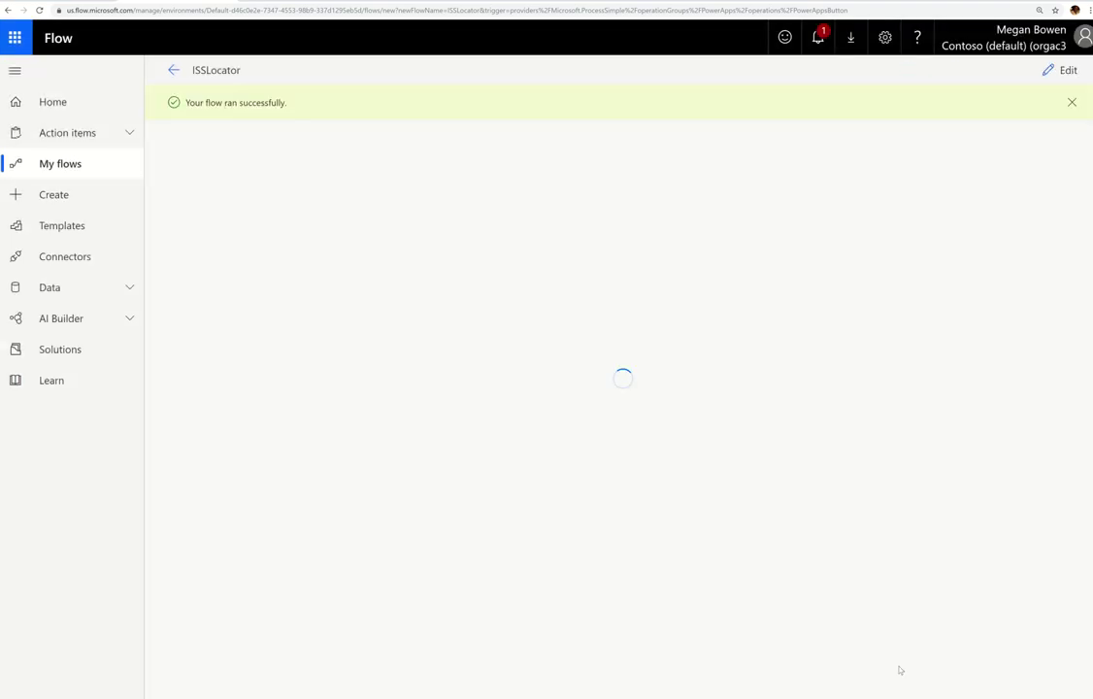
Back in the ISS API docs, highlight the altitude, velocity and visibility fields
key("alt+Tab")
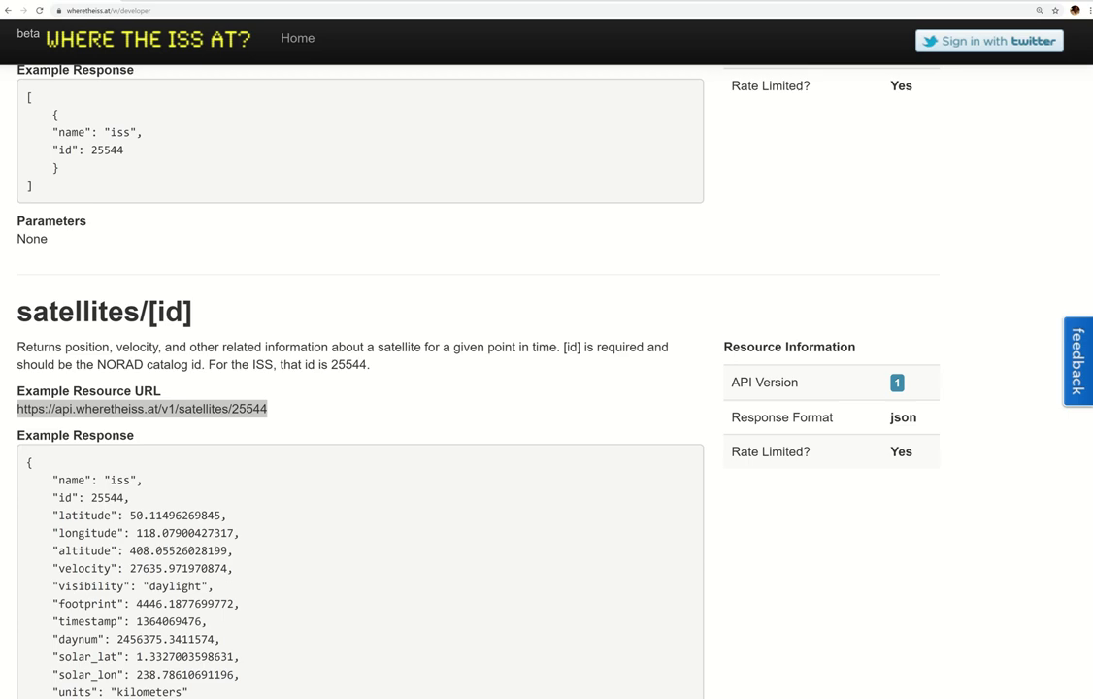
scroll(214, 485, "down", 3)
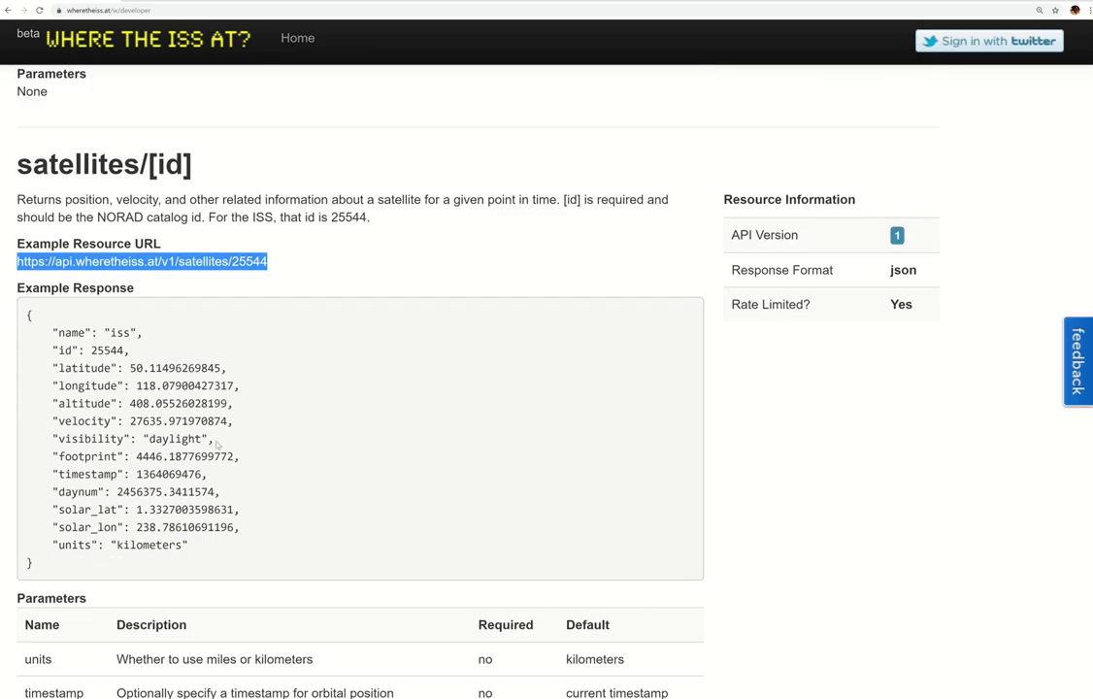
left_click_drag(216, 439, 6, 365)
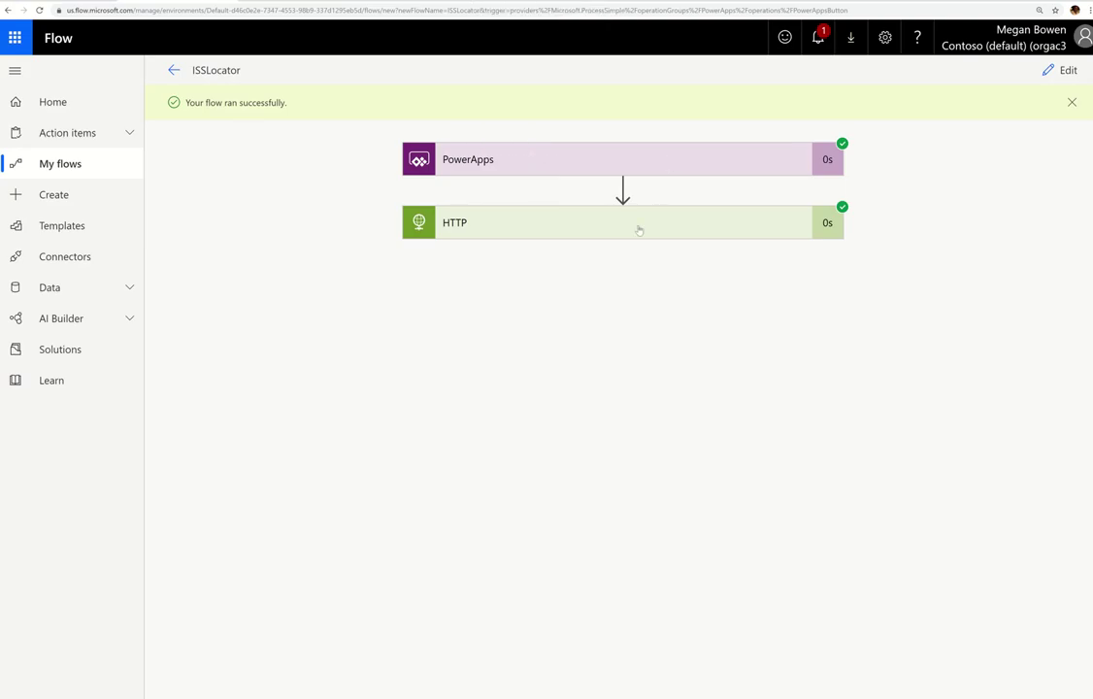
Expand the HTTP step in the run details to review its results
left_click(636, 232)
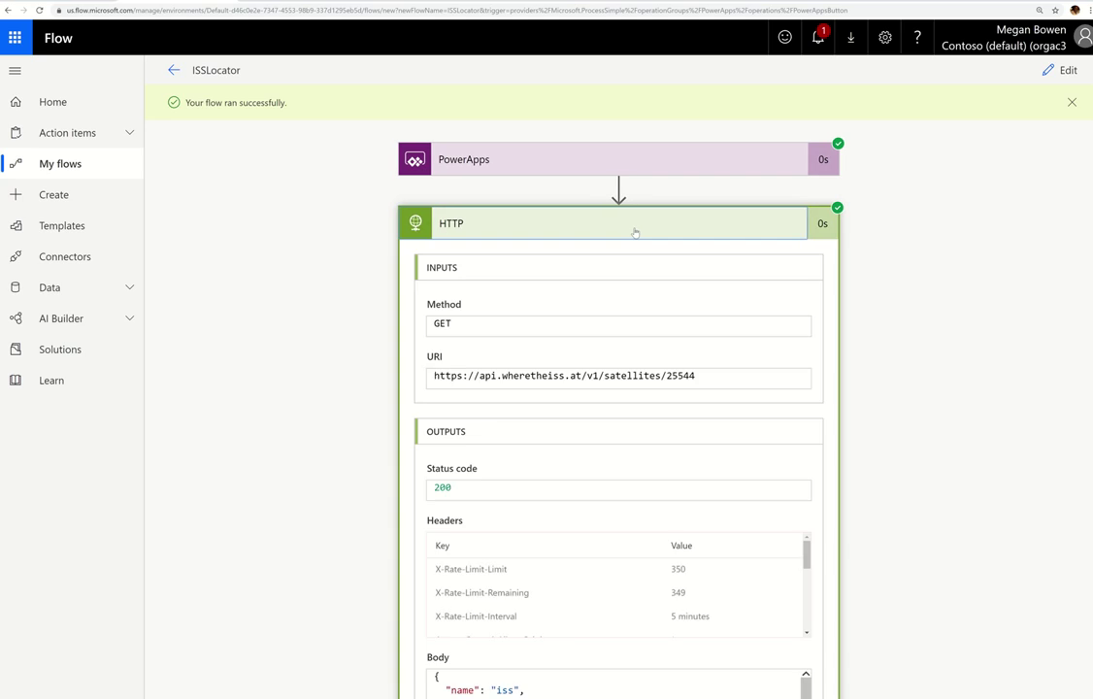
scroll(659, 429, "down", 3)
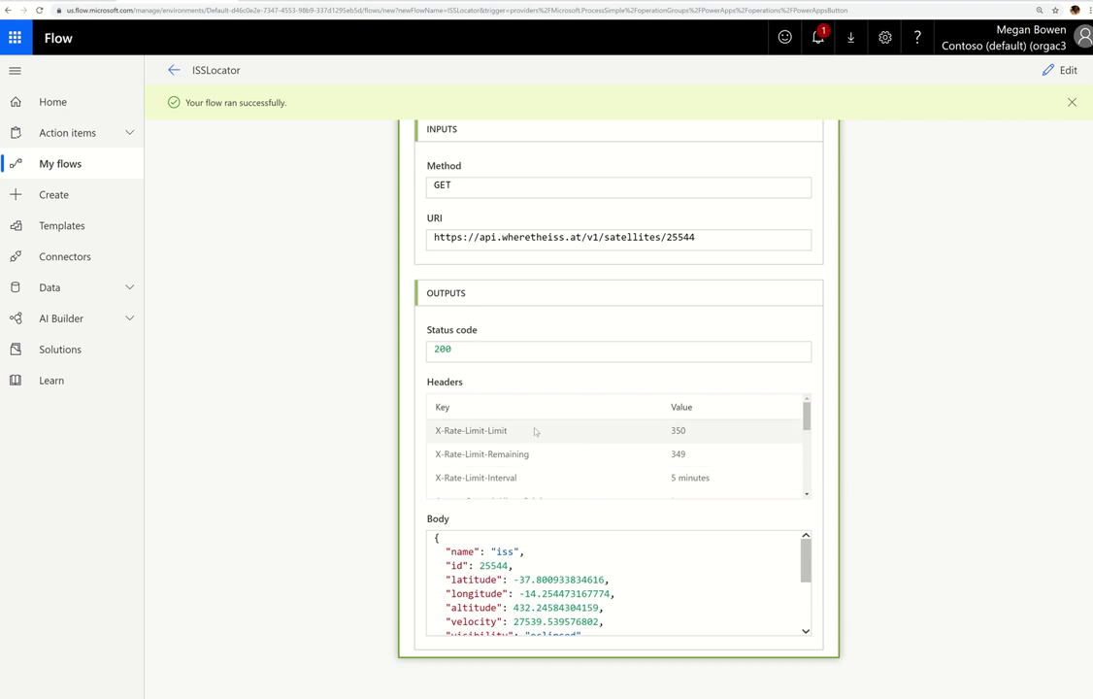
scroll(510, 451, "up", 1)
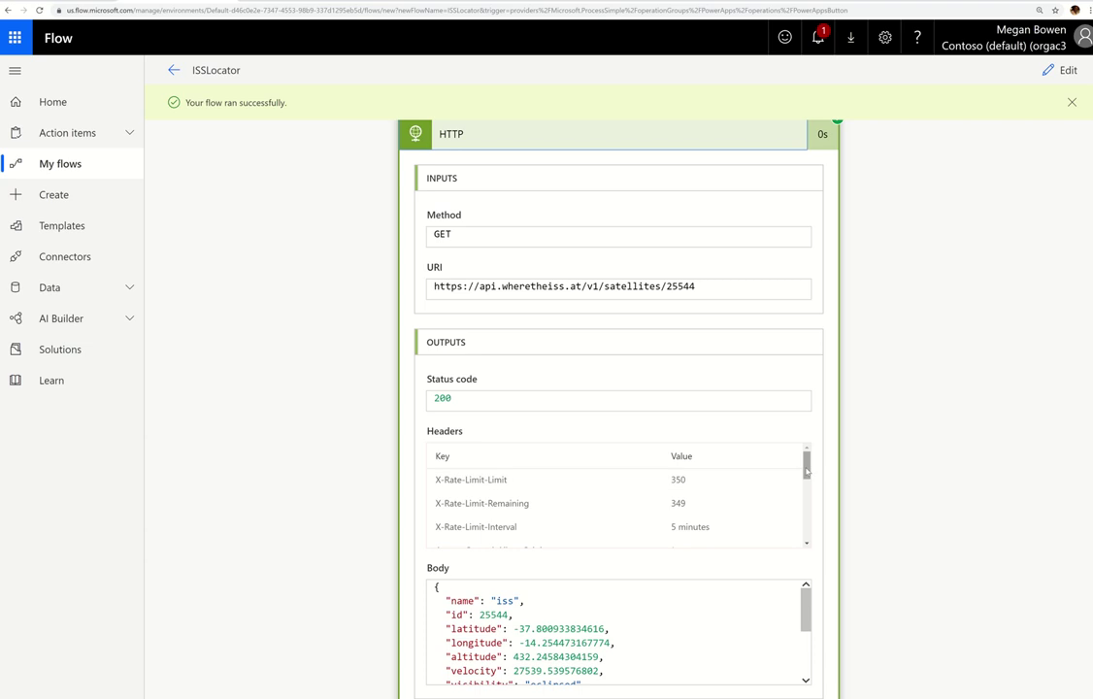
left_click_drag(807, 474, 807, 482)
scroll(583, 495, "down", 2)
scroll(505, 485, "up", 4)
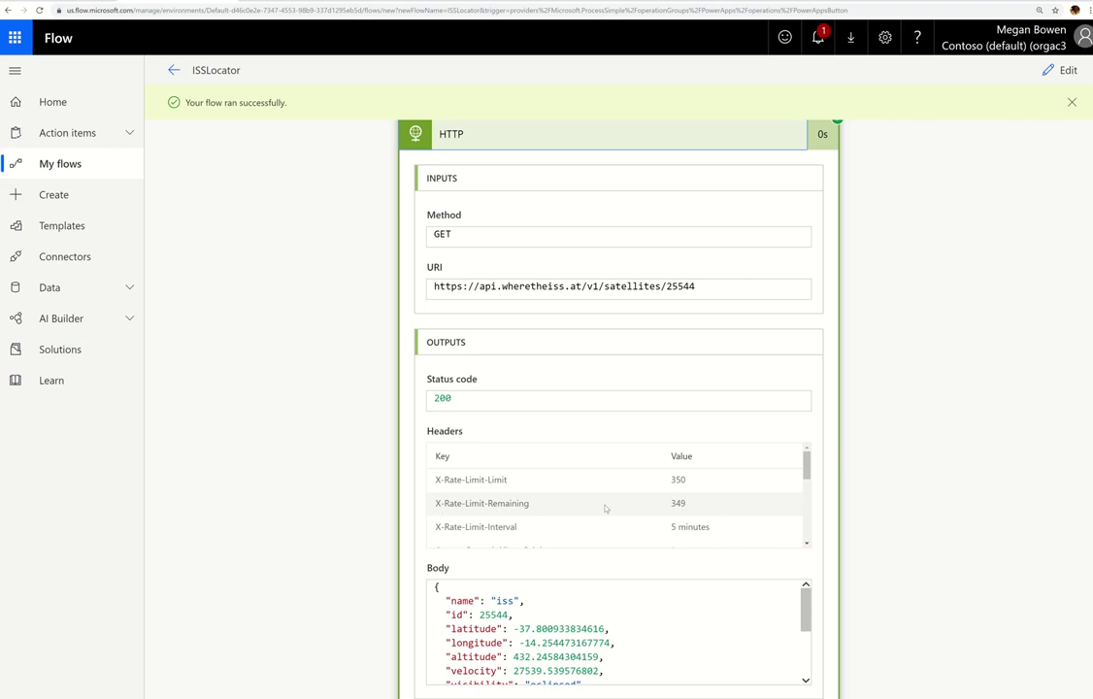
scroll(605, 508, "down", 3)
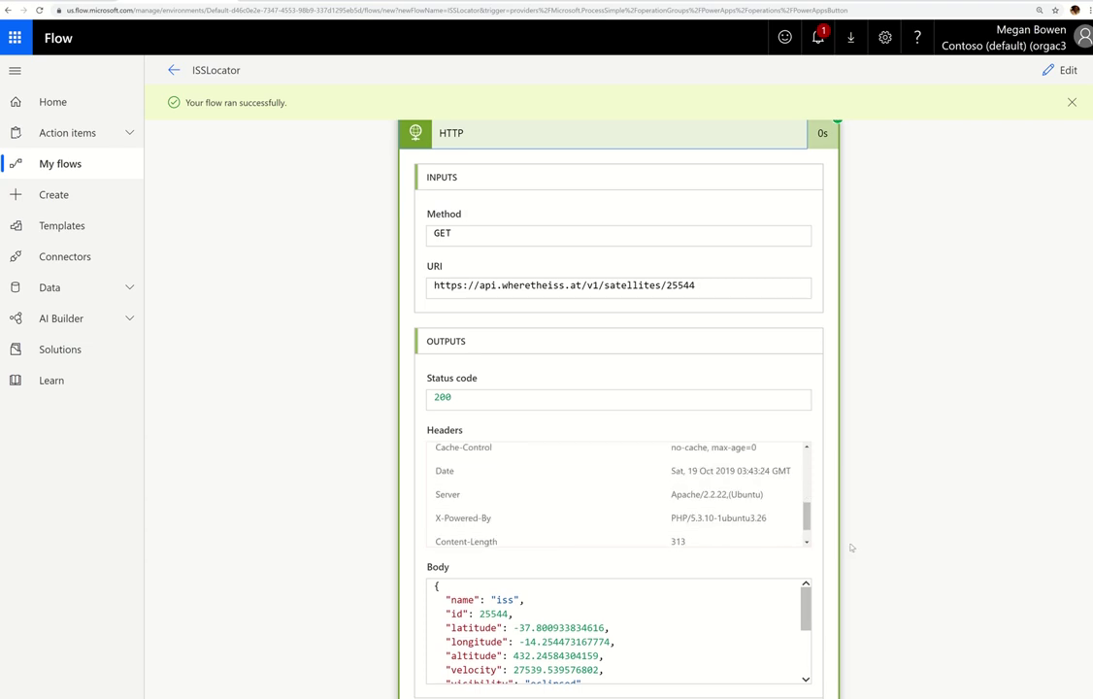
scroll(854, 543, "down", 1)
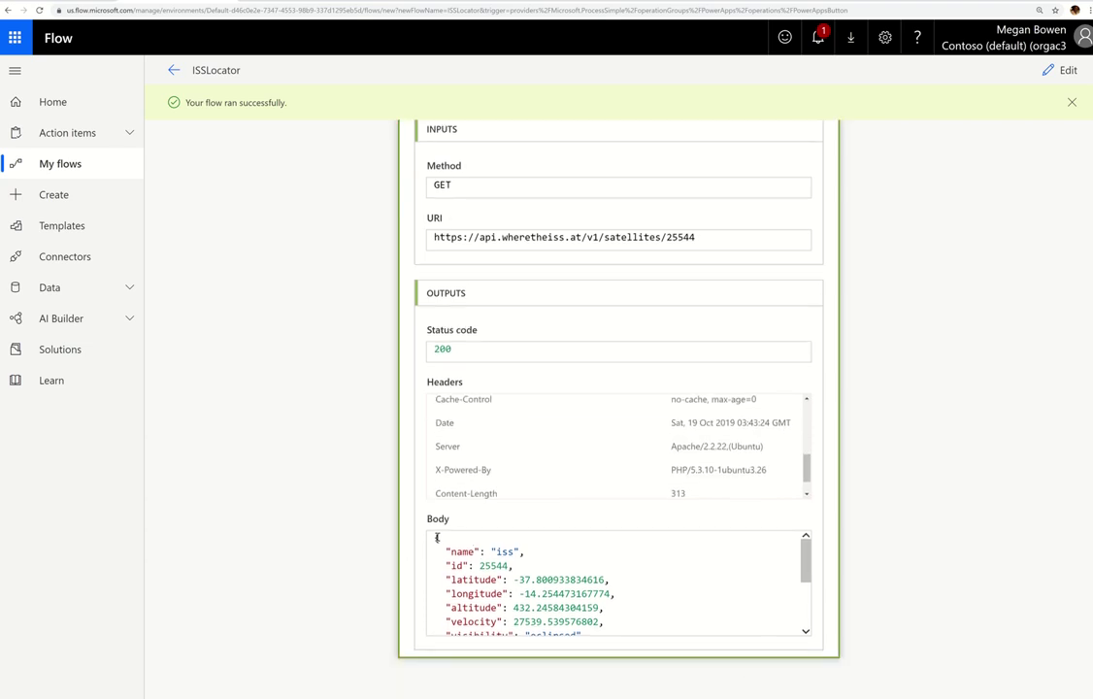
Select the JSON response body and point out its longitude, altitude and visibility lines
left_click_drag(437, 537, 640, 609)
scroll(640, 609, "up", 5)
scroll(640, 609, "down", 3)
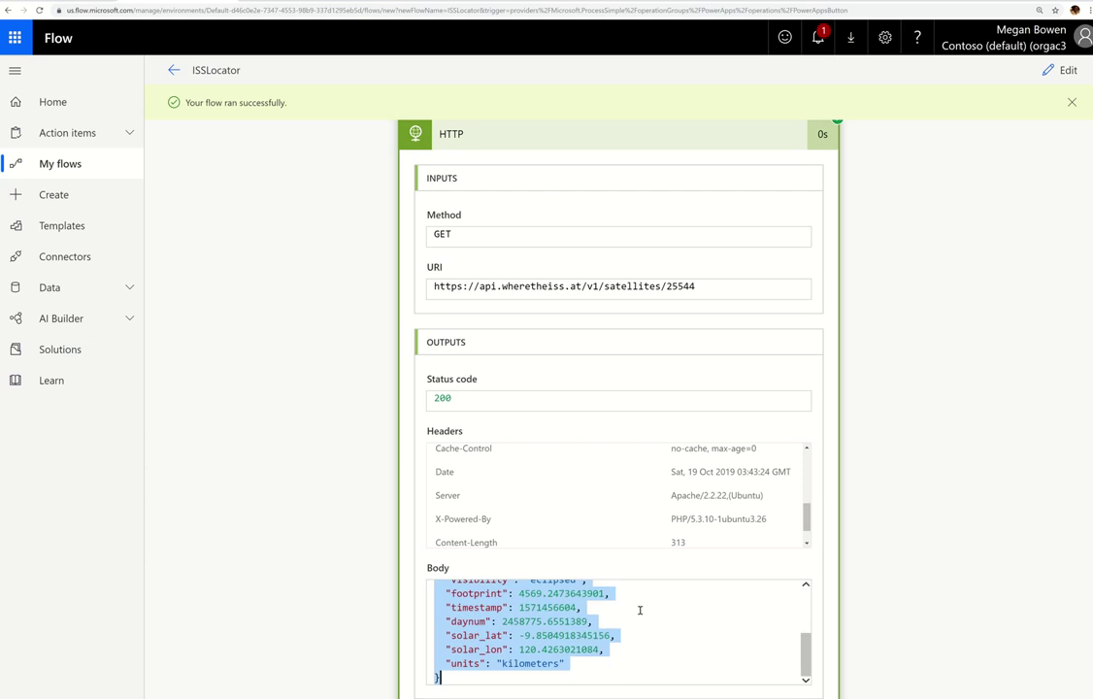
scroll(640, 610, "up", 2)
left_click(636, 611)
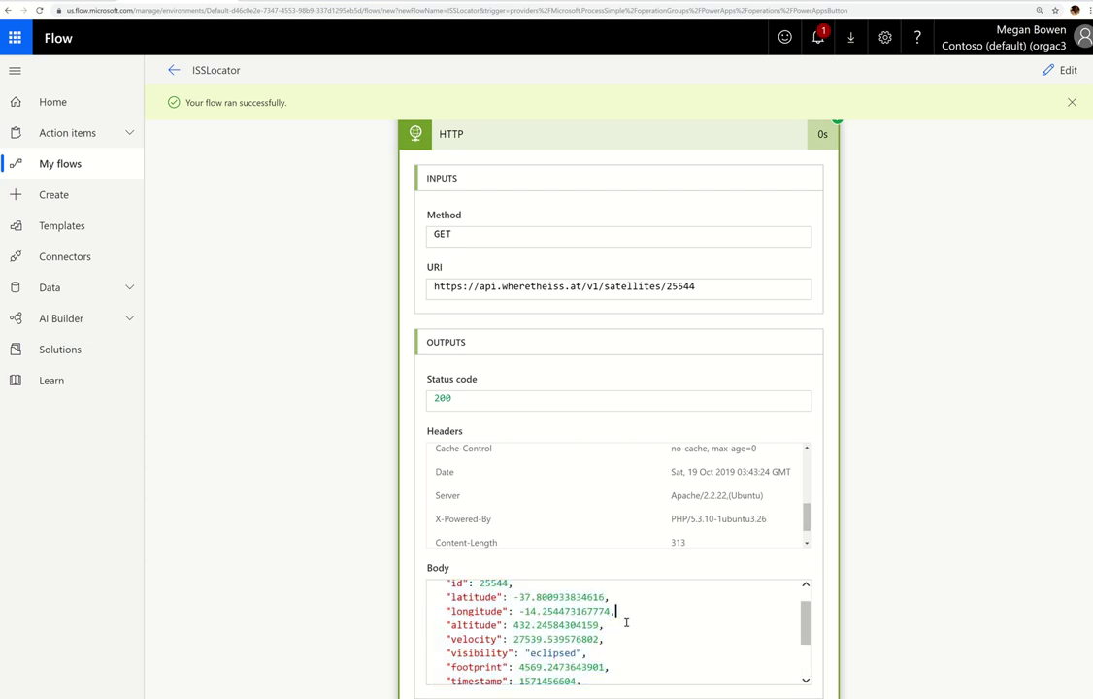
left_click(605, 626)
left_click(601, 655)
Add a Respond to a PowerApp or flow step after the HTTP action
left_click(1060, 69)
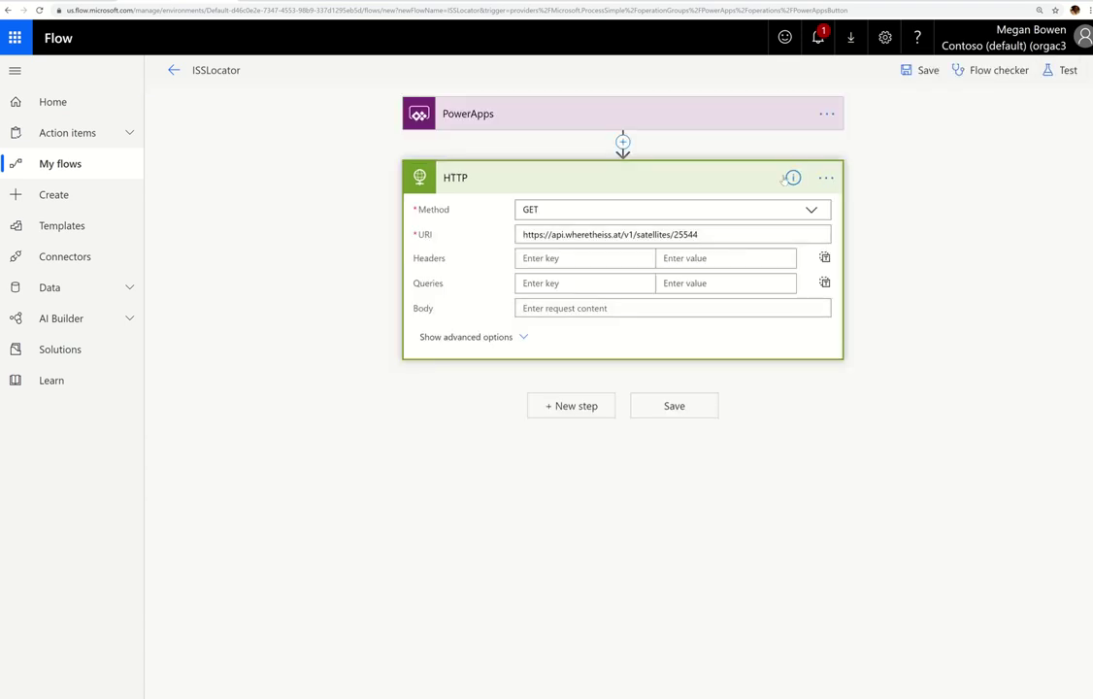
left_click(571, 406)
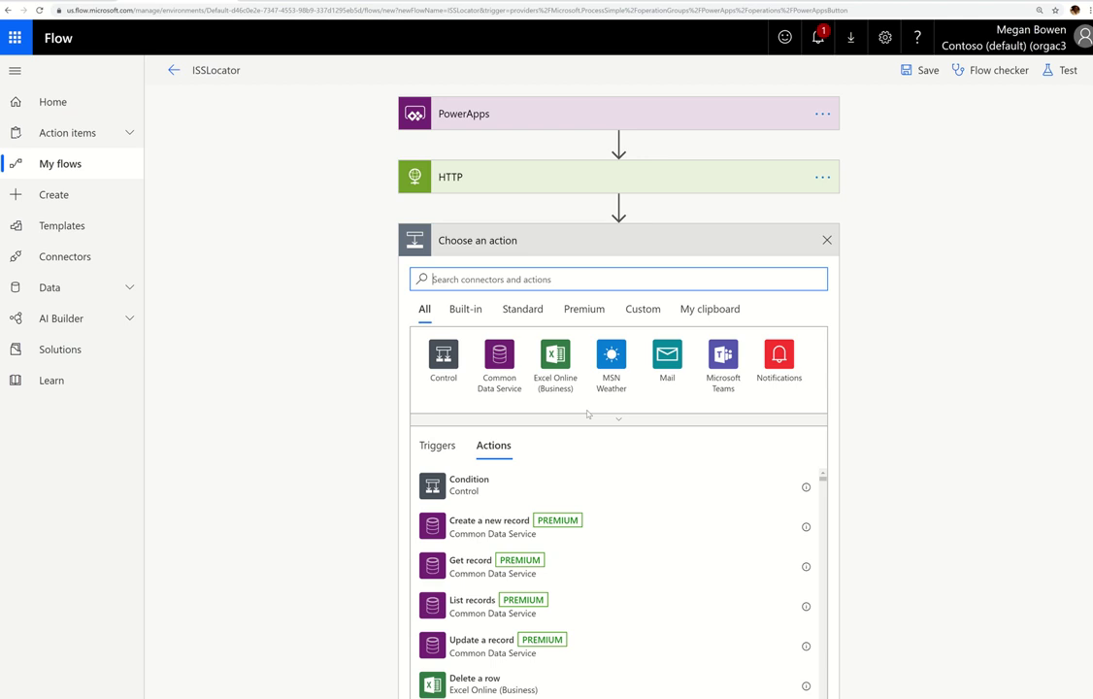
type("respond")
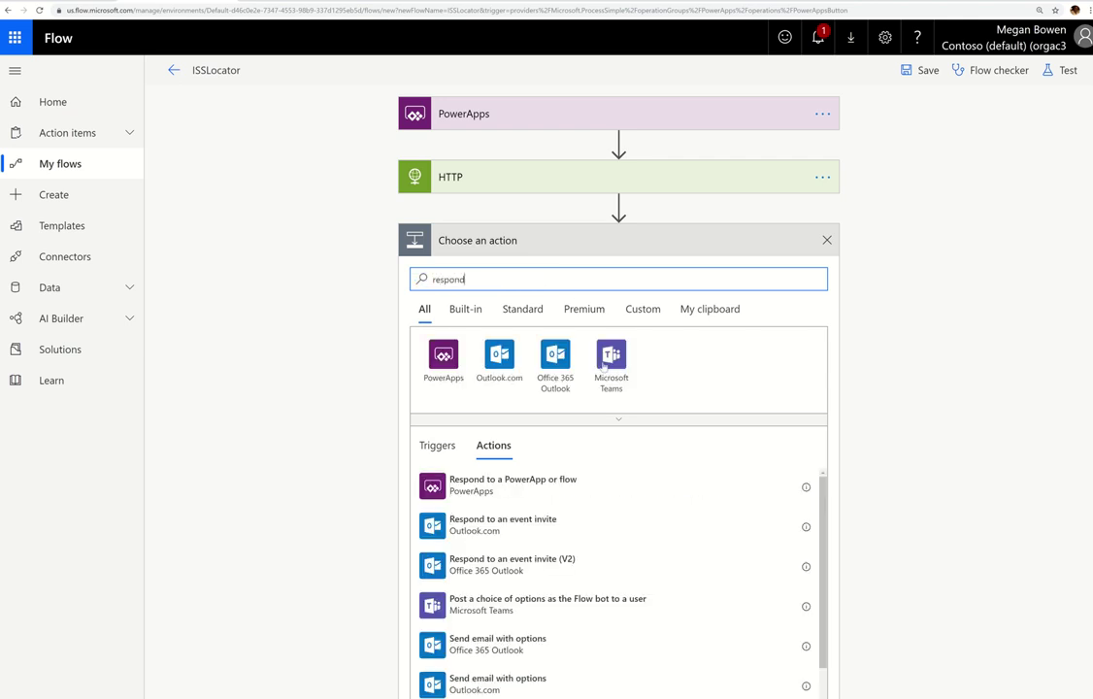
left_click(503, 485)
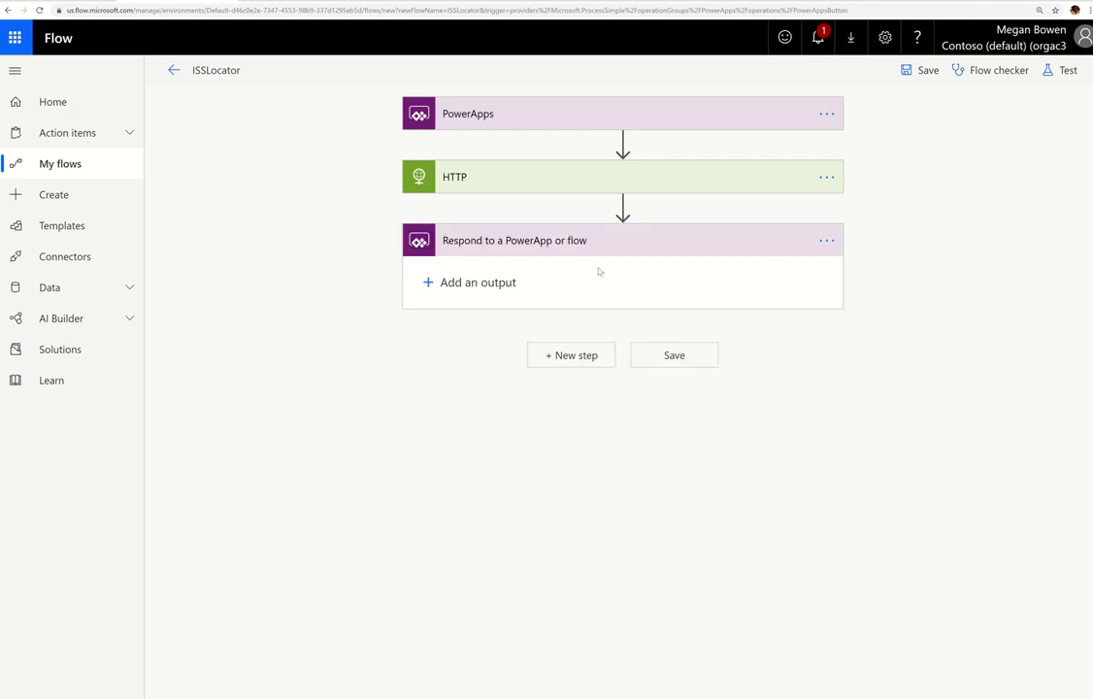
Add text outputs Longitude, Latitude and altitude to the Respond step
left_click(427, 282)
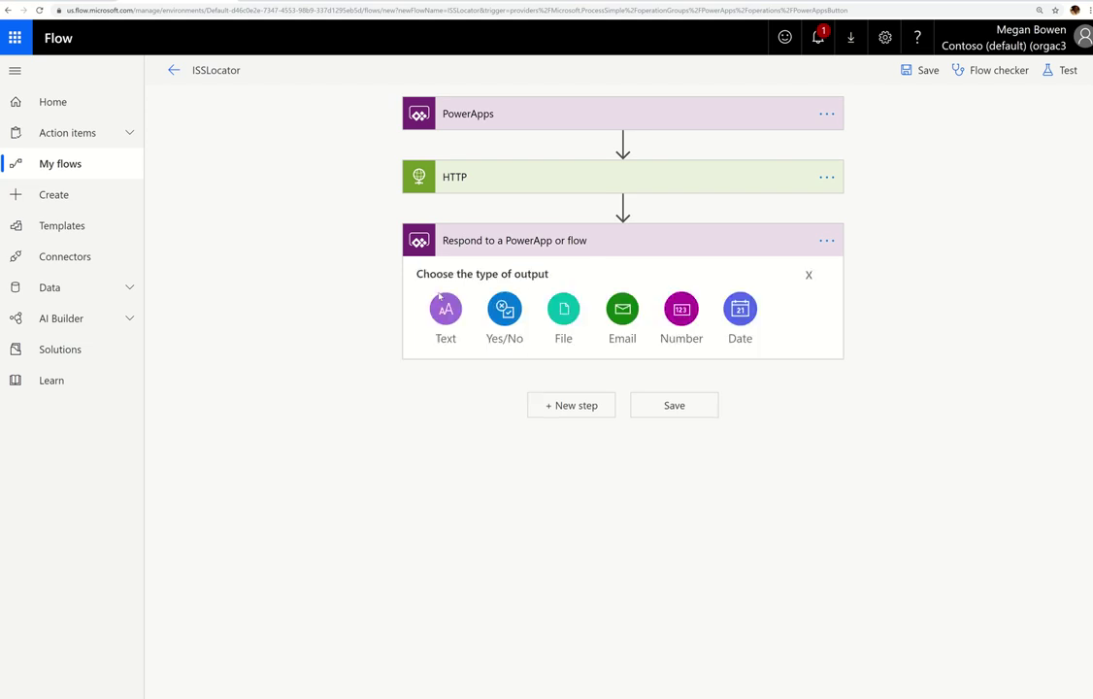
left_click(445, 308)
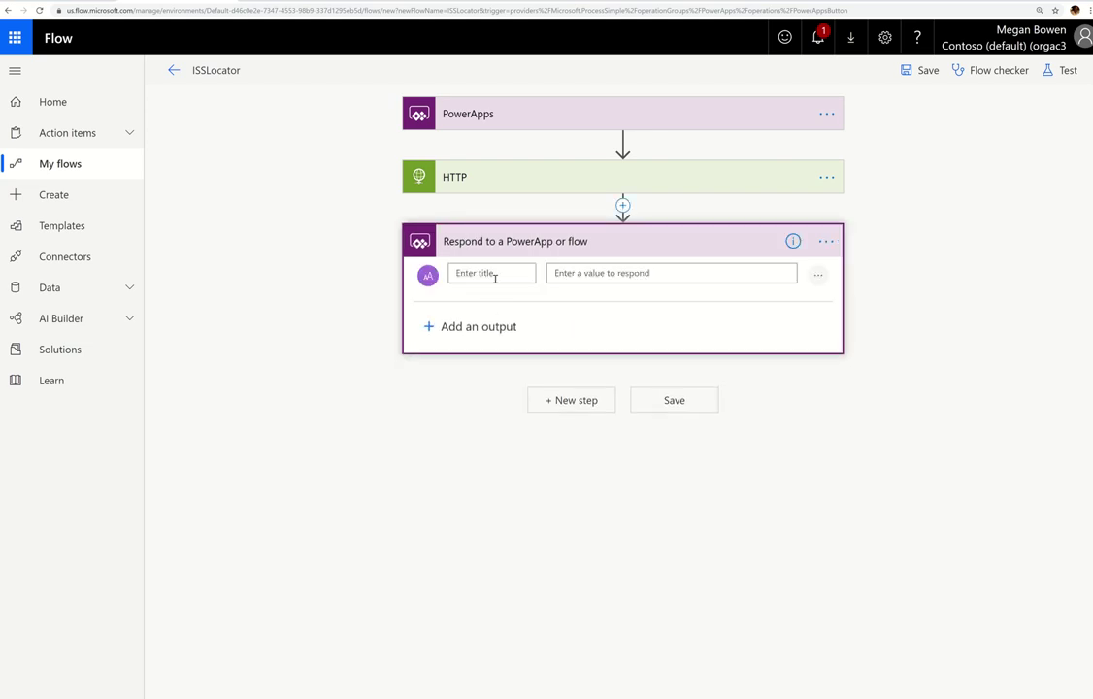
type("Longitude")
left_click(466, 326)
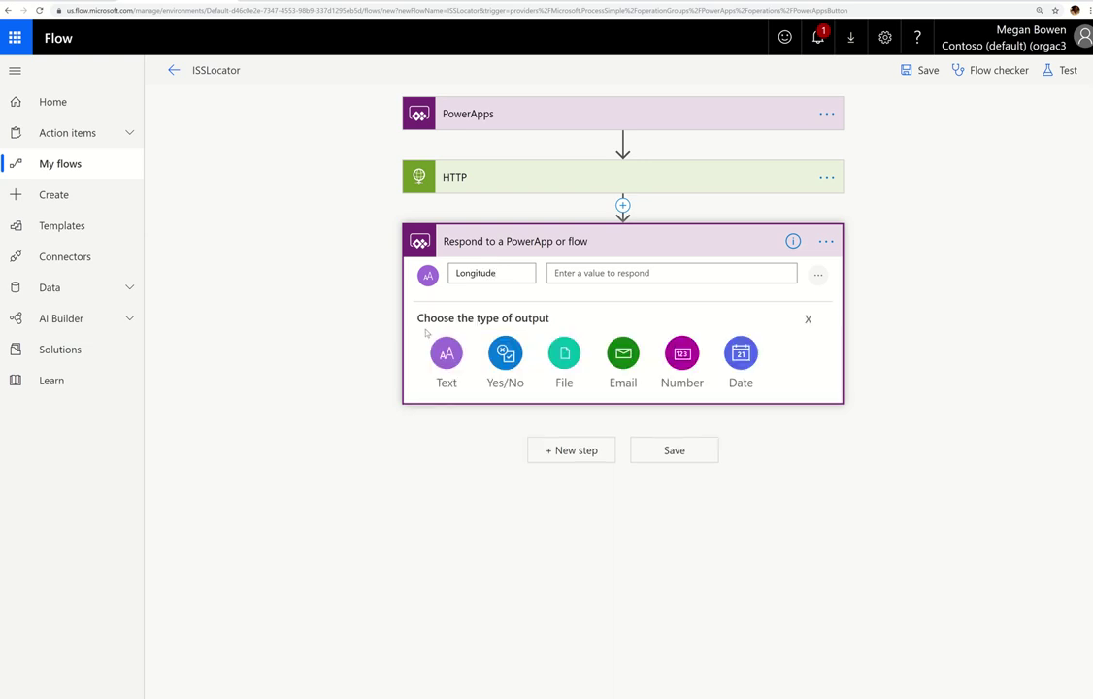
left_click(442, 349)
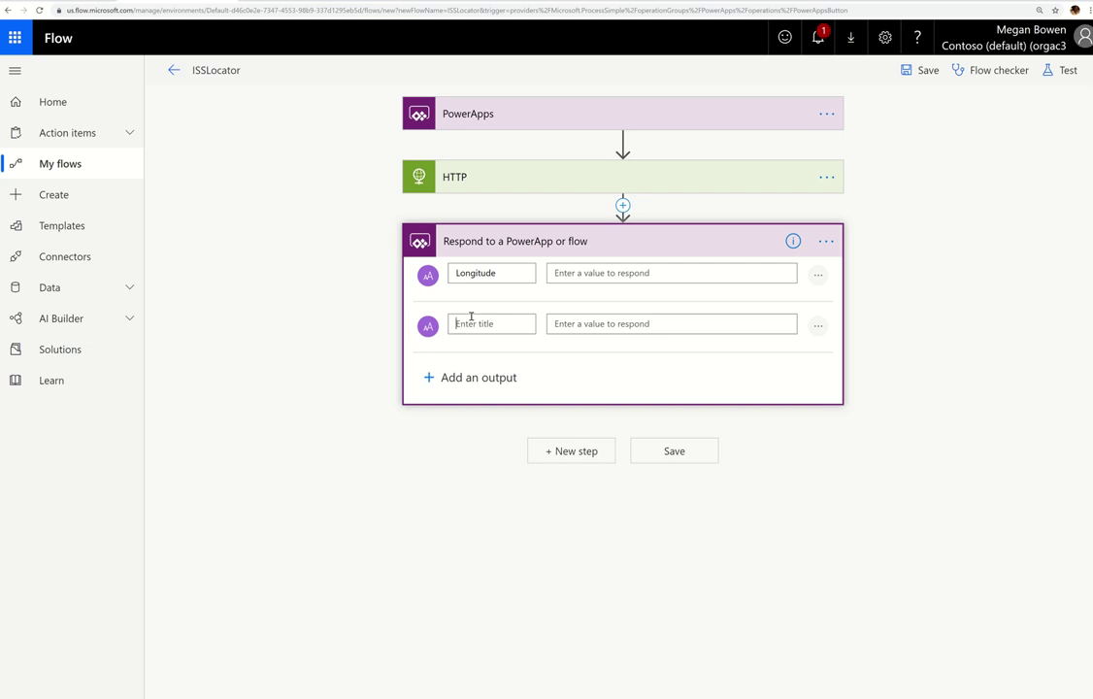
type("Latitude")
left_click(425, 379)
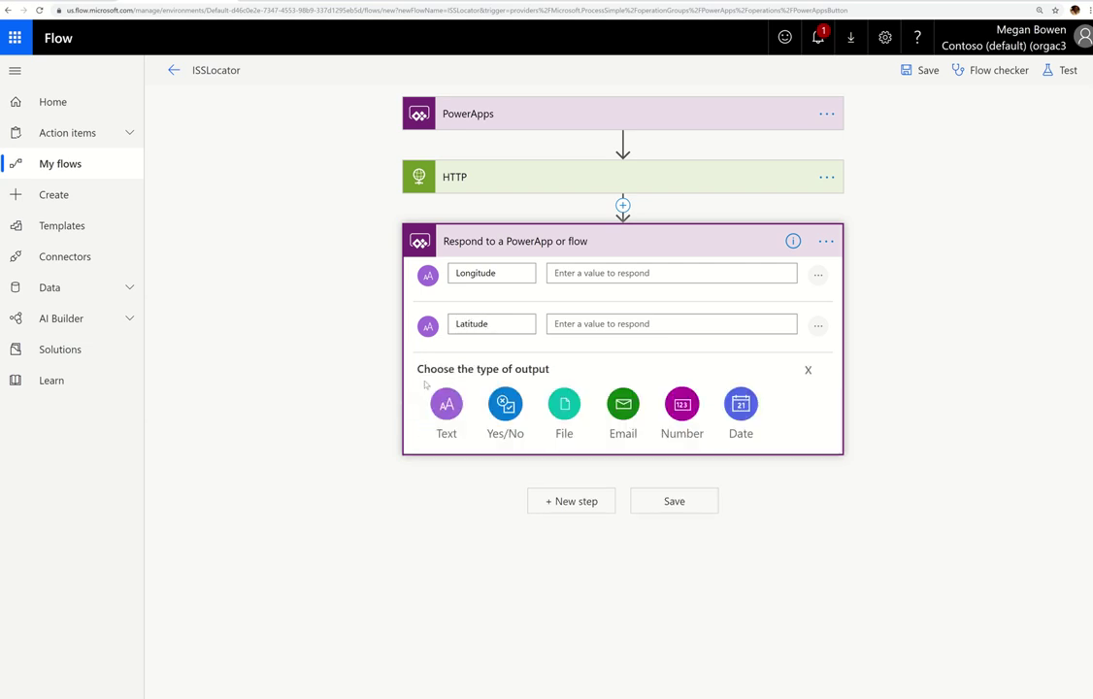
left_click(444, 425)
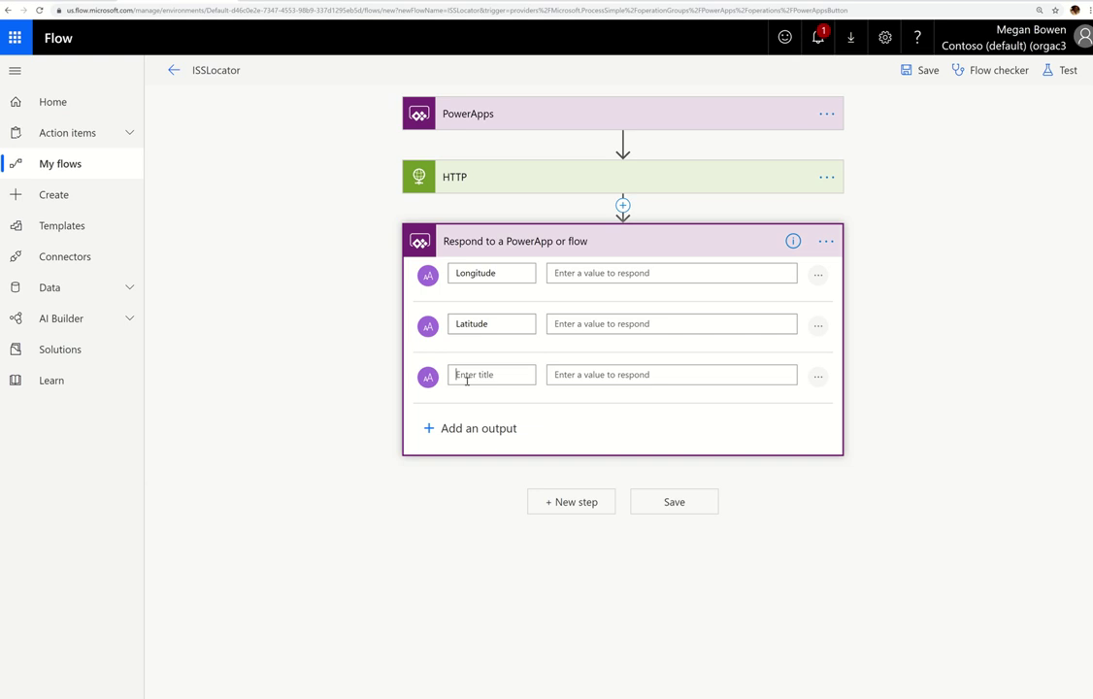
type("altitude")
Add two more text outputs named velocity and visibility
left_click(429, 427)
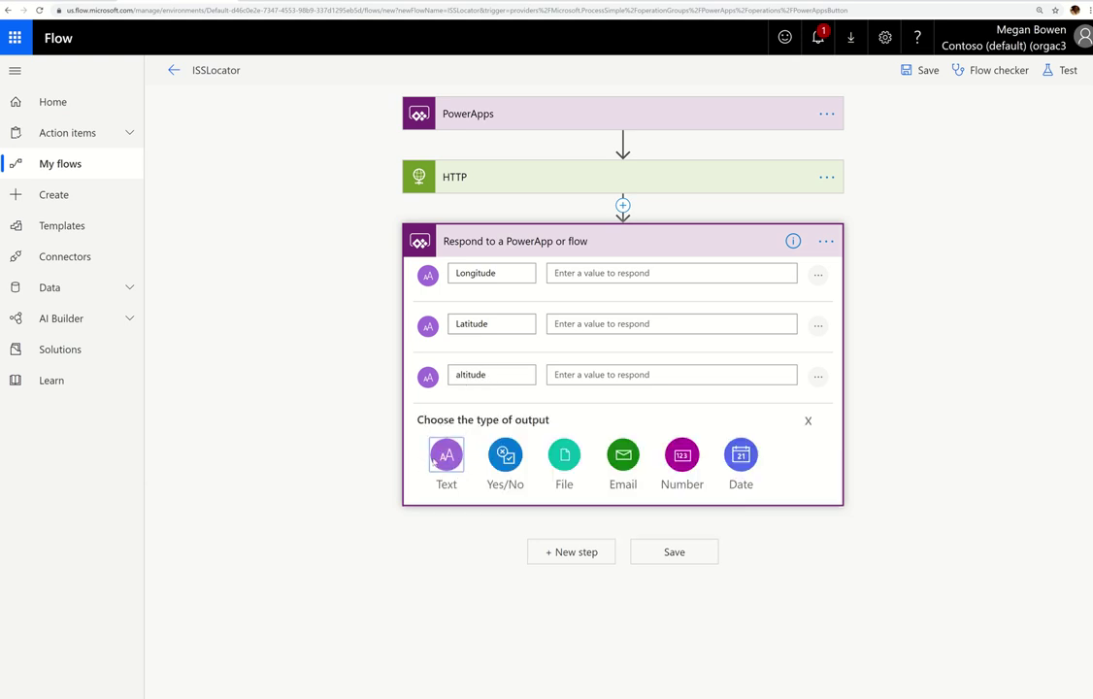
left_click(445, 450)
left_click(474, 423)
type("velocity")
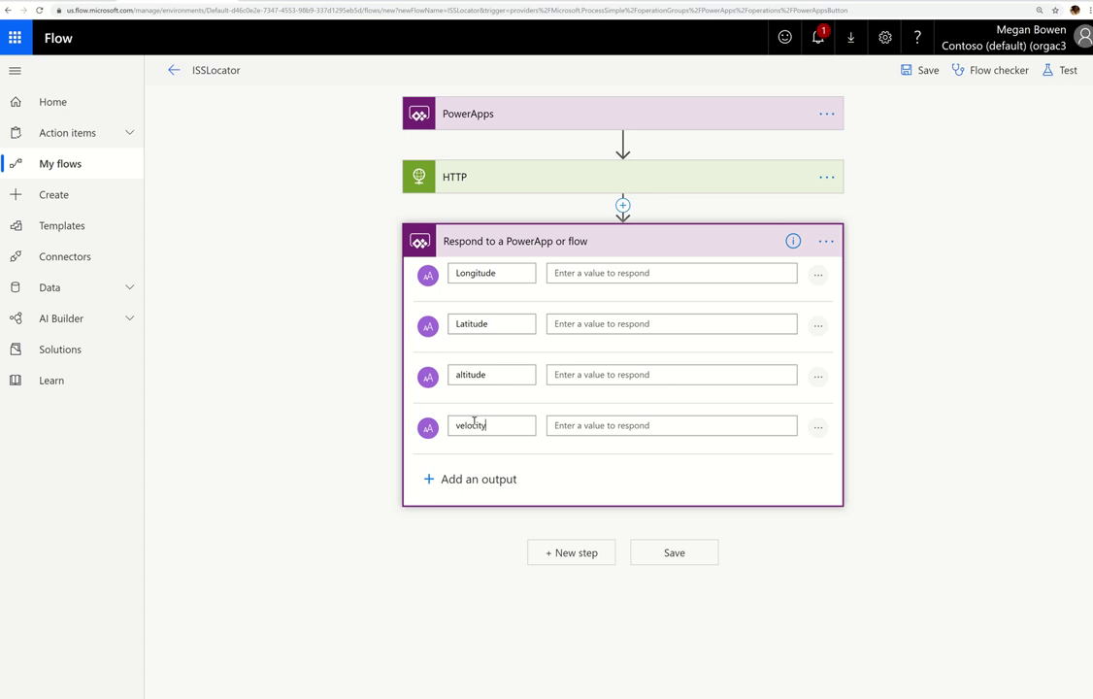
left_click(465, 478)
left_click(450, 499)
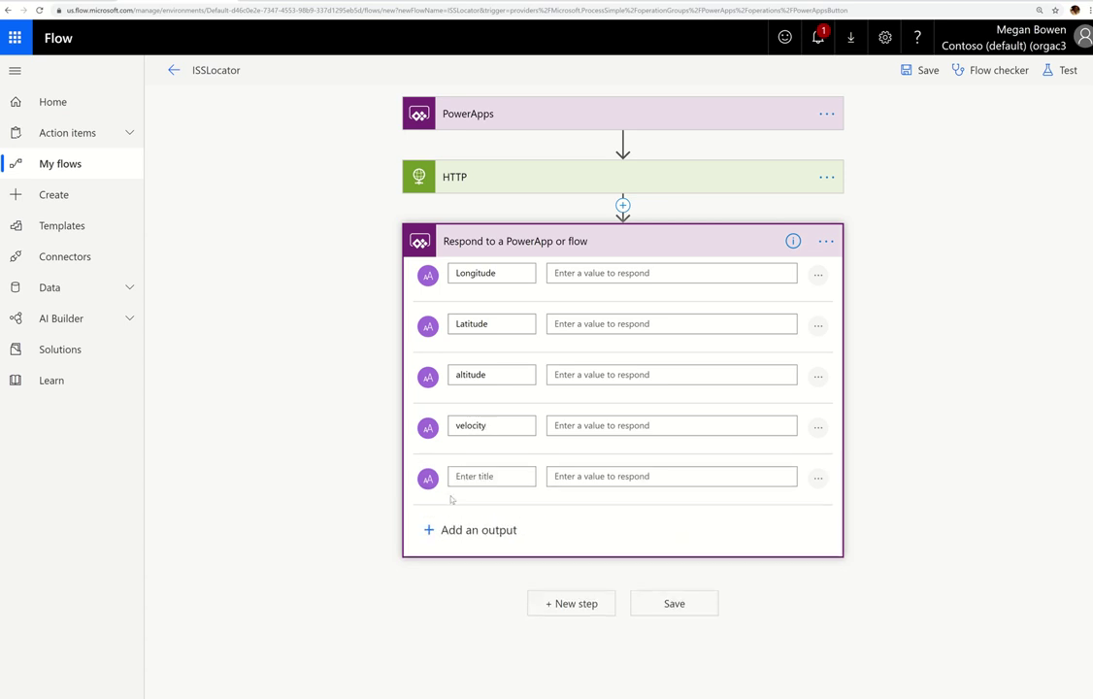
type("visibility")
Visit each output's value box from Longitude to visibility, leaving them empty and flagged required
left_click(593, 273)
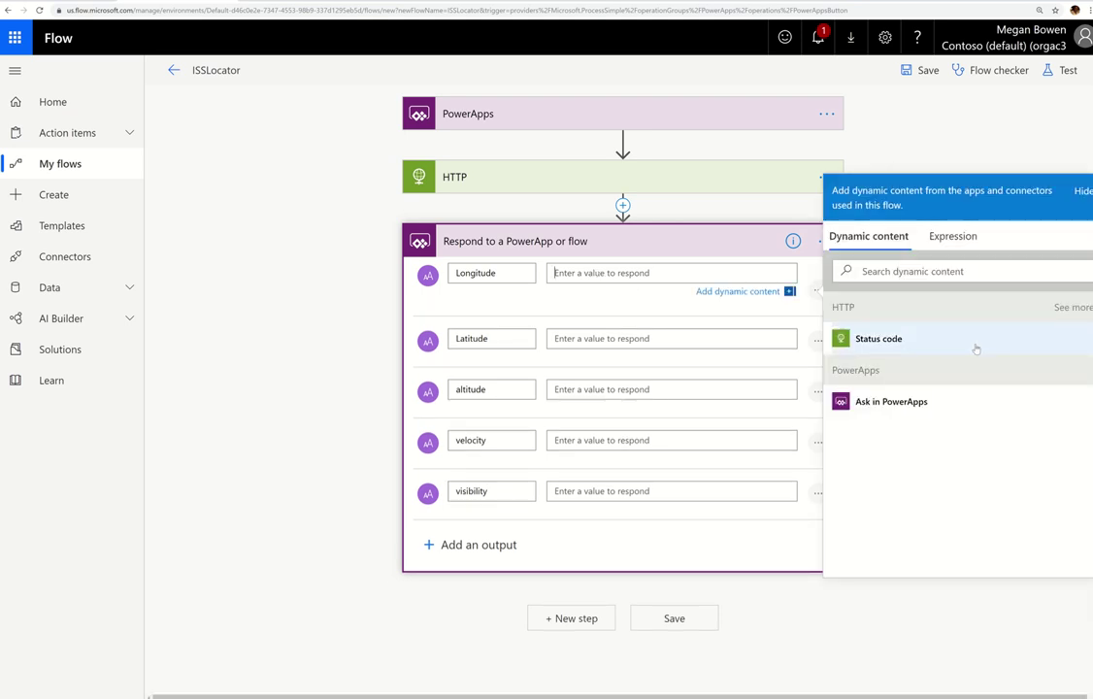
left_click(1073, 307)
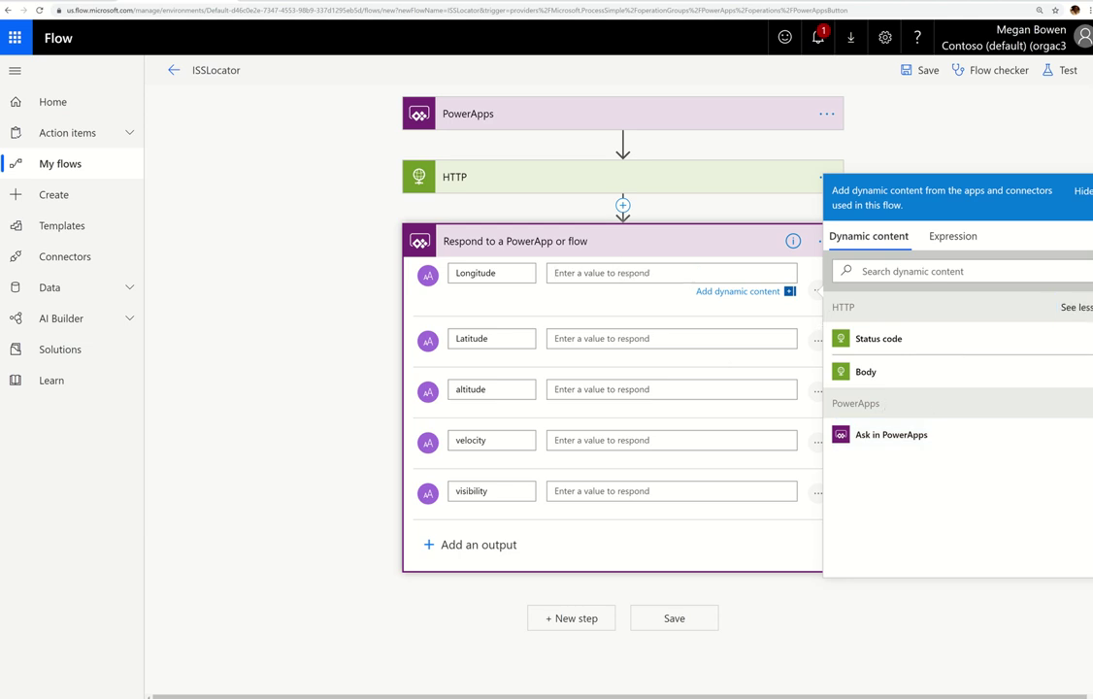
left_click(641, 338)
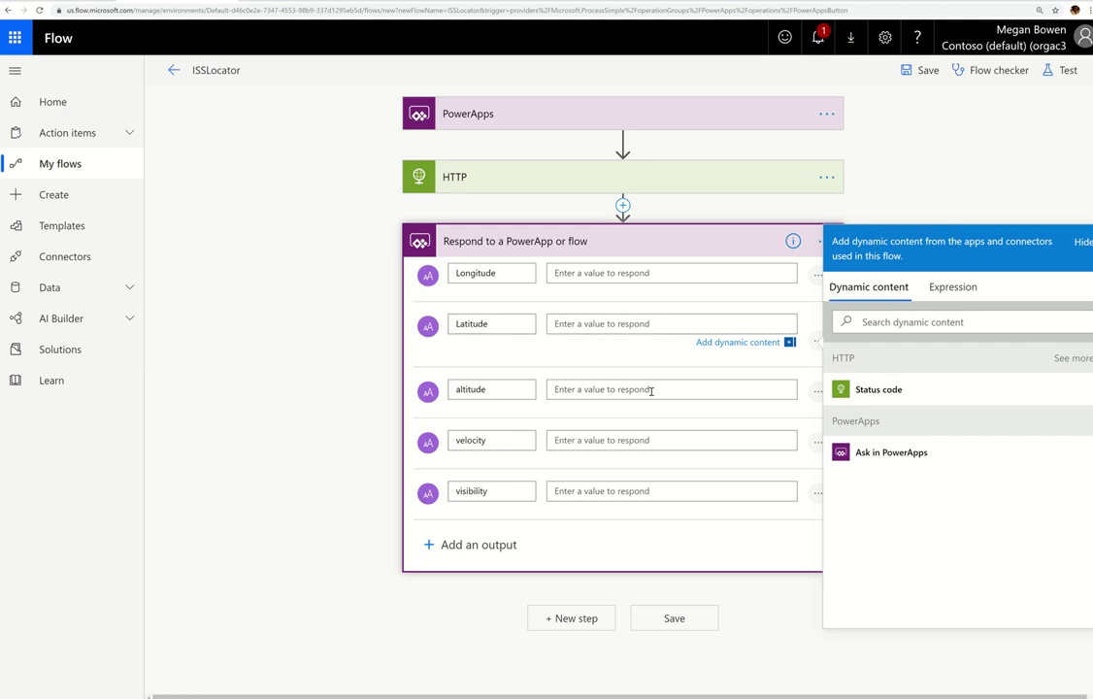
left_click(651, 391)
left_click(646, 429)
left_click(641, 488)
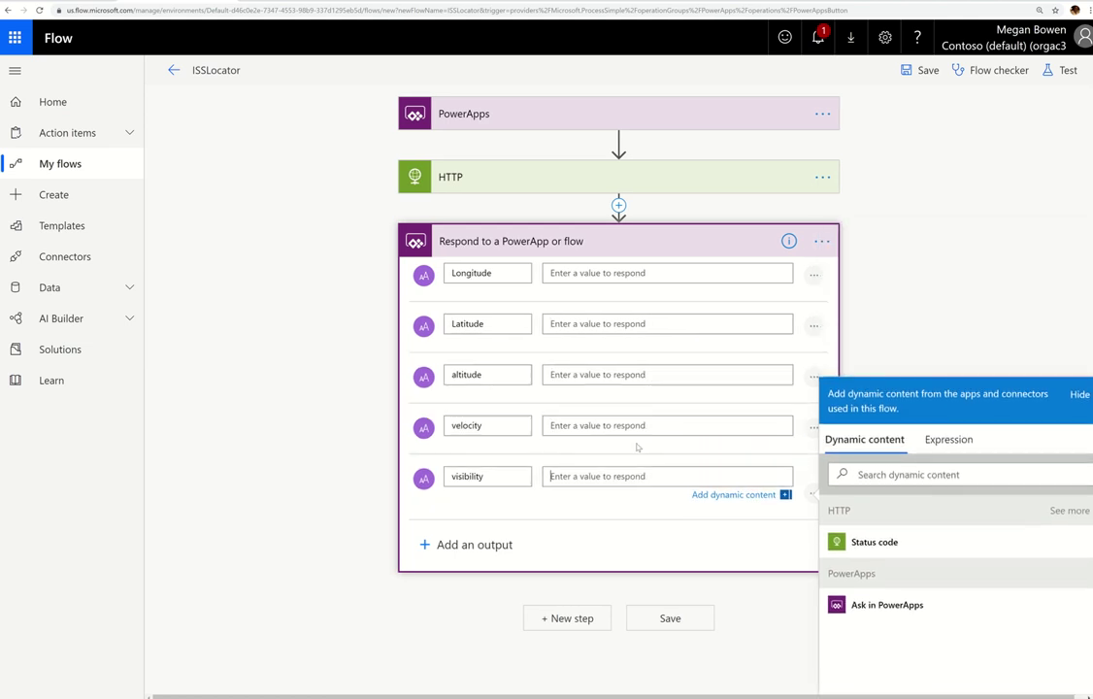
Look through Dynamic content for the HTTP Body, close the panel and open the step's options
left_click(1063, 513)
scroll(1068, 529, "down", 1)
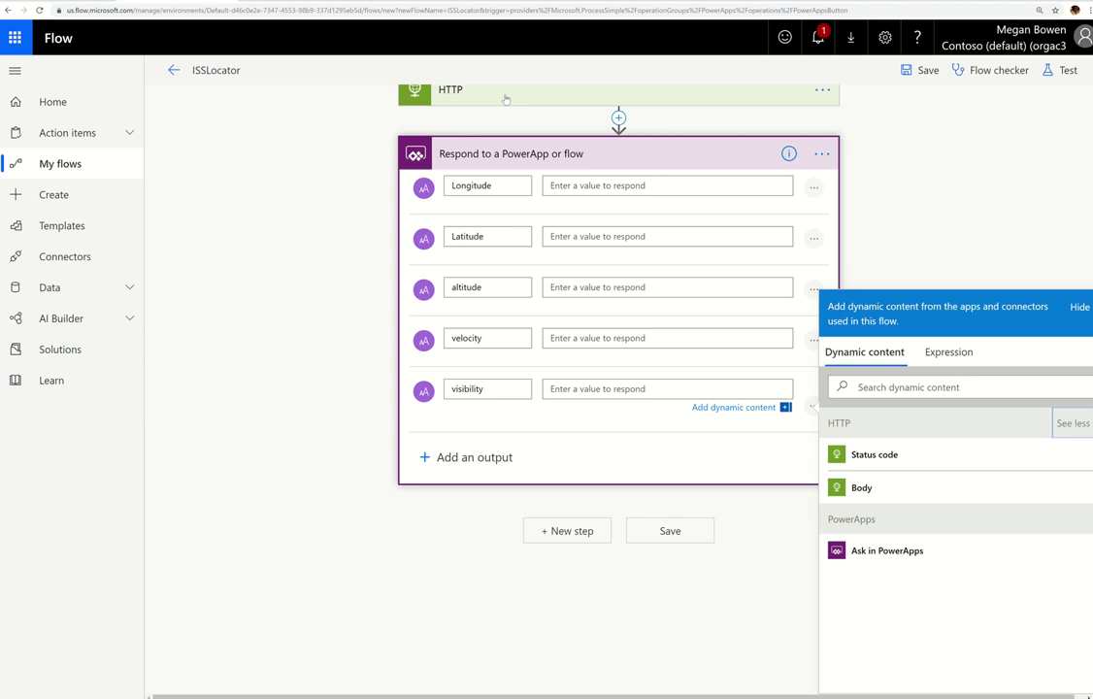
left_click(931, 172)
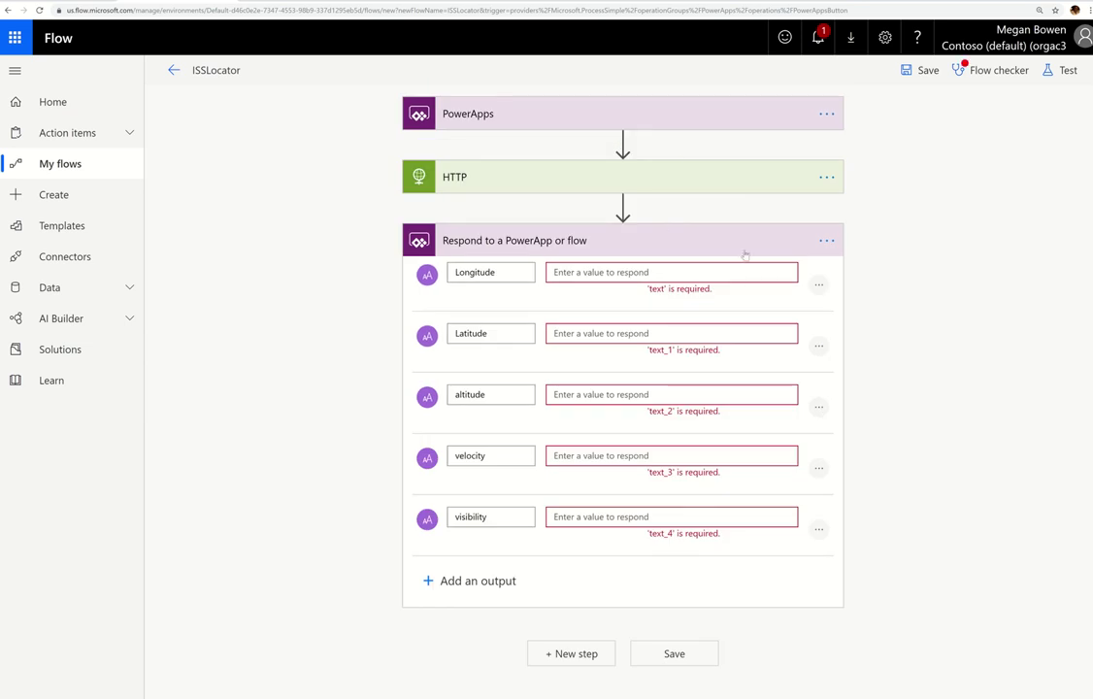
left_click(826, 241)
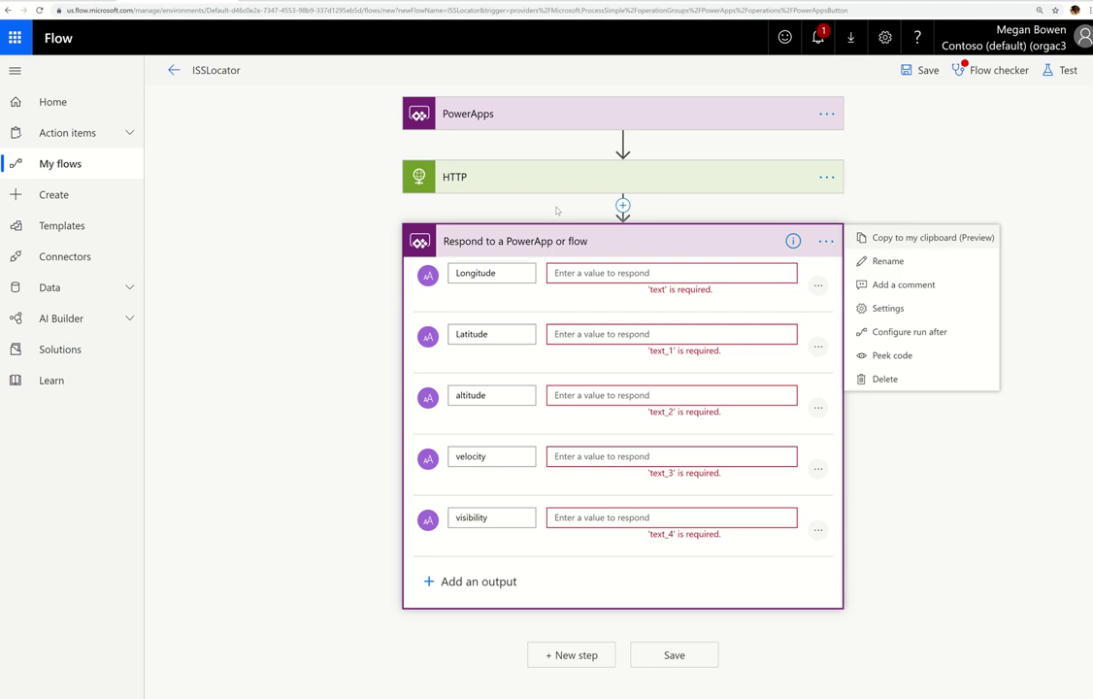
Copy the Respond to a PowerApp or flow step to the clipboard
left_click(906, 247)
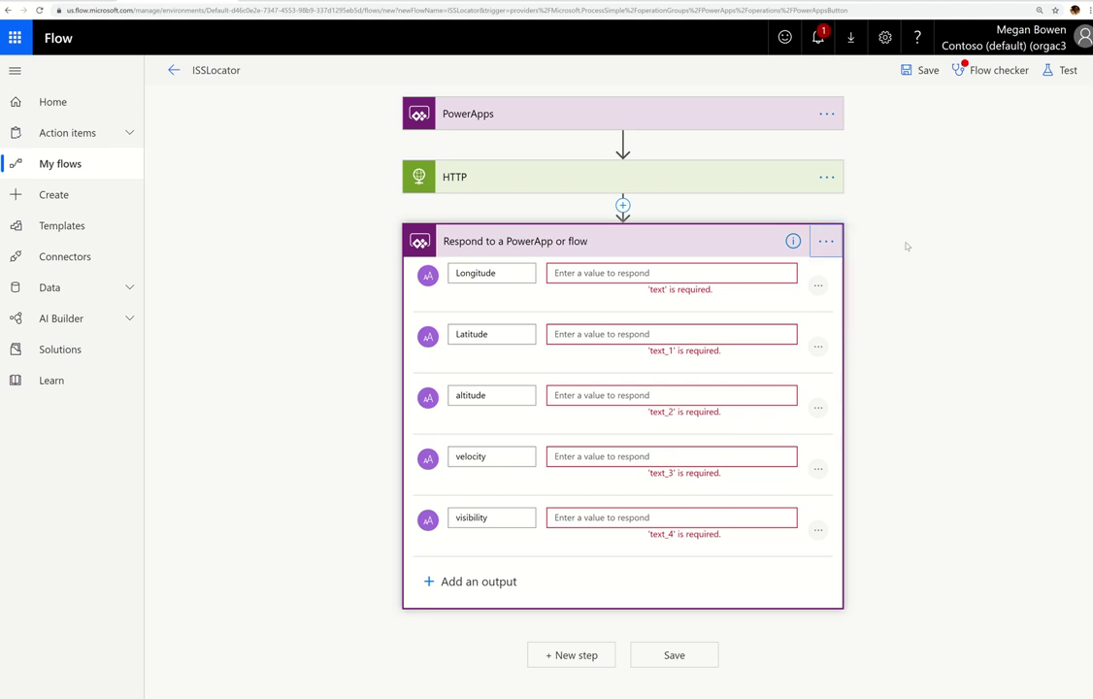
left_click(826, 242)
left_click(830, 245)
left_click(832, 248)
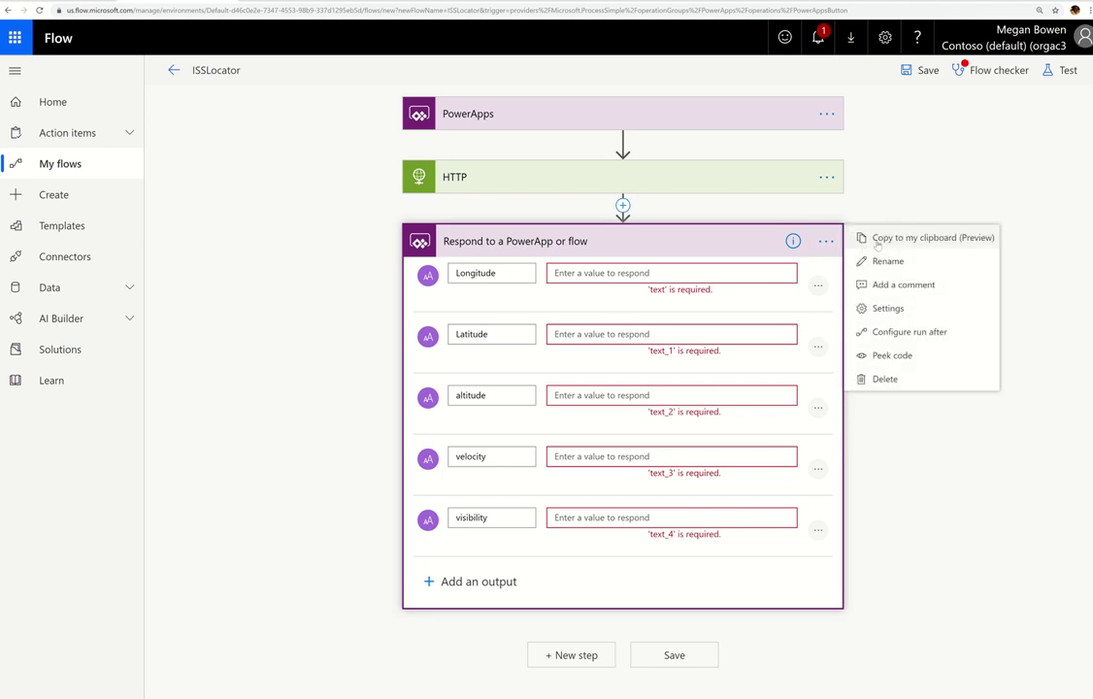
left_click(878, 245)
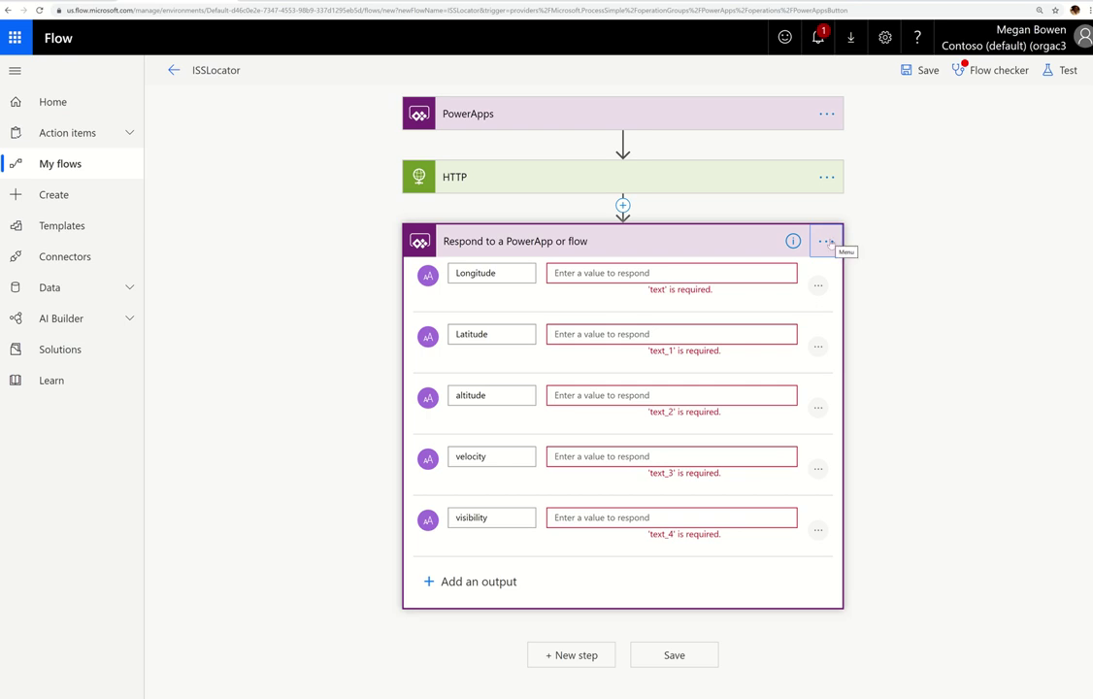
Delete the Respond step, confirming with OK
left_click(831, 244)
left_click(878, 379)
left_click(556, 397)
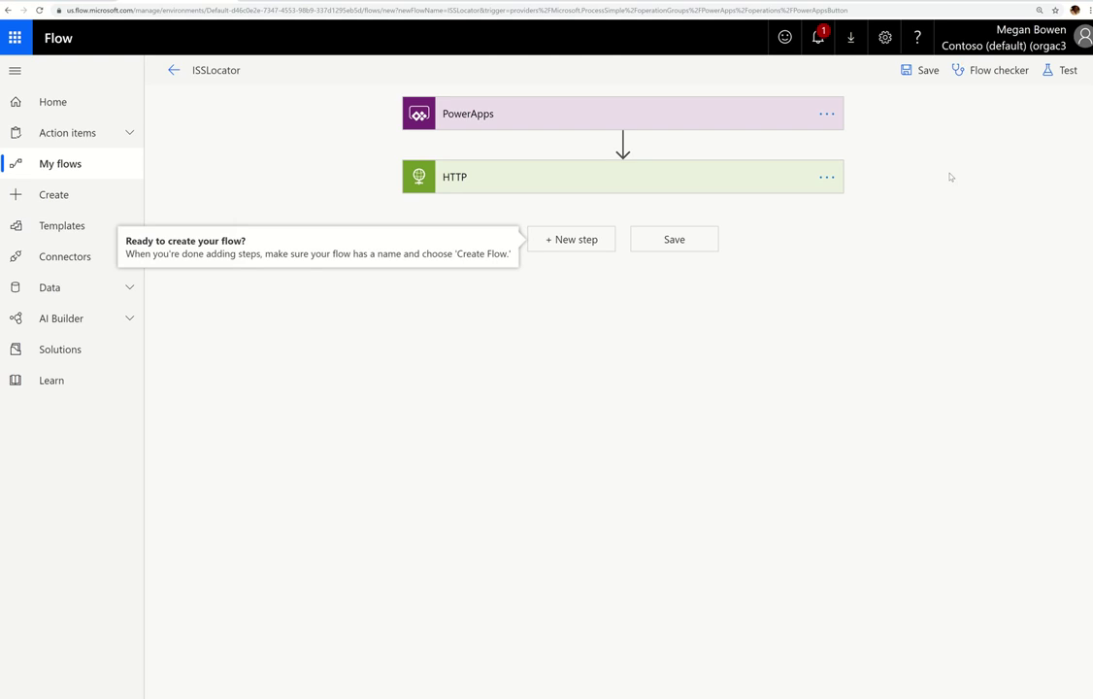
Save ISSLocator and open its latest successful test run
left_click(920, 78)
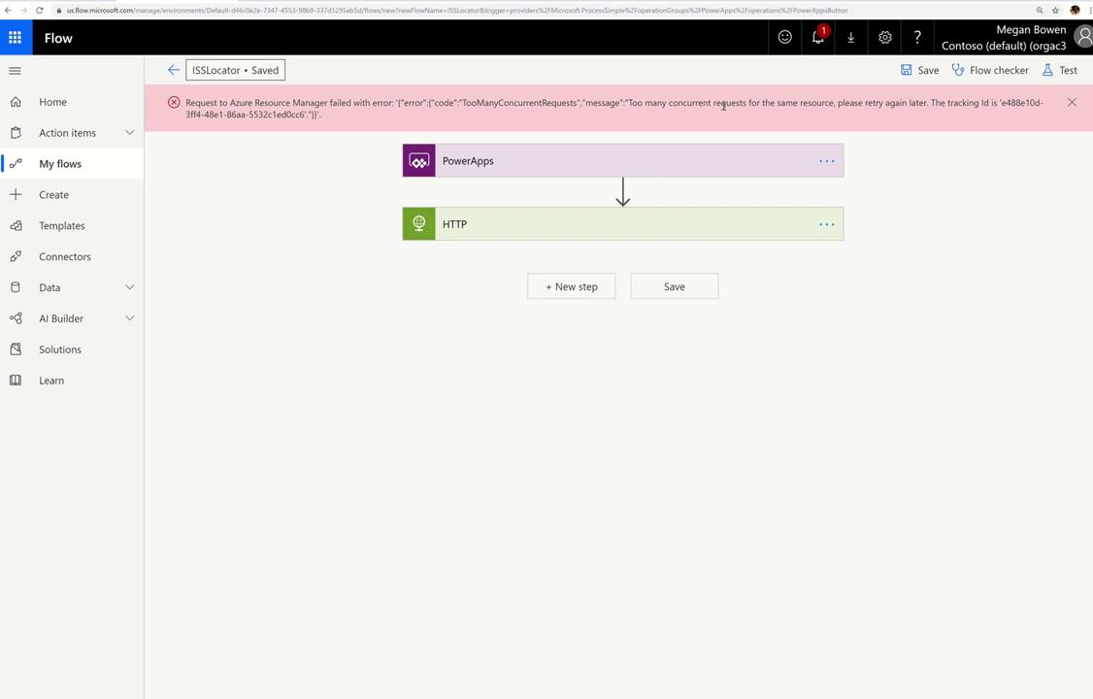
left_click(173, 70)
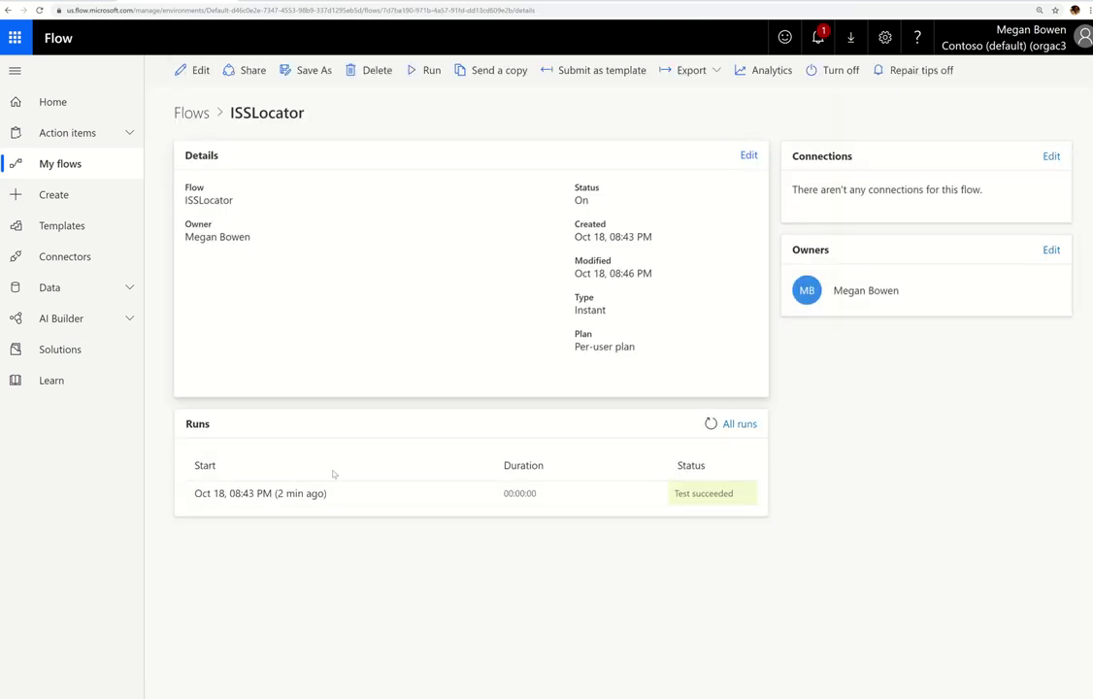
left_click(246, 495)
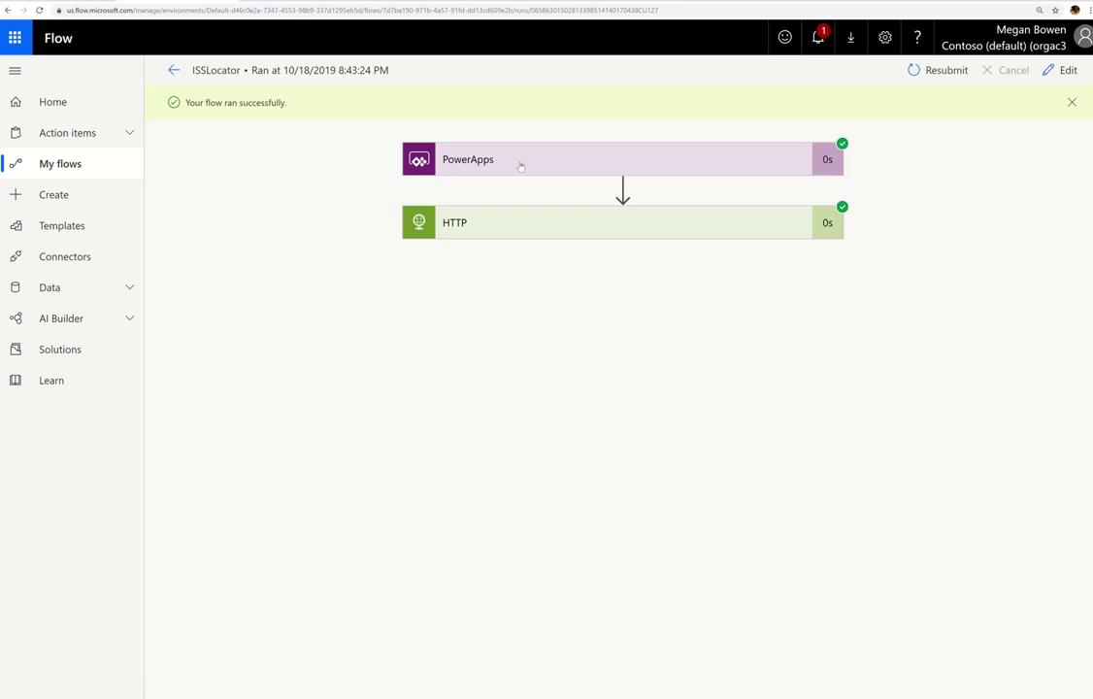
Select and copy the HTTP Body JSON from the run, then return to editing
left_click(503, 226)
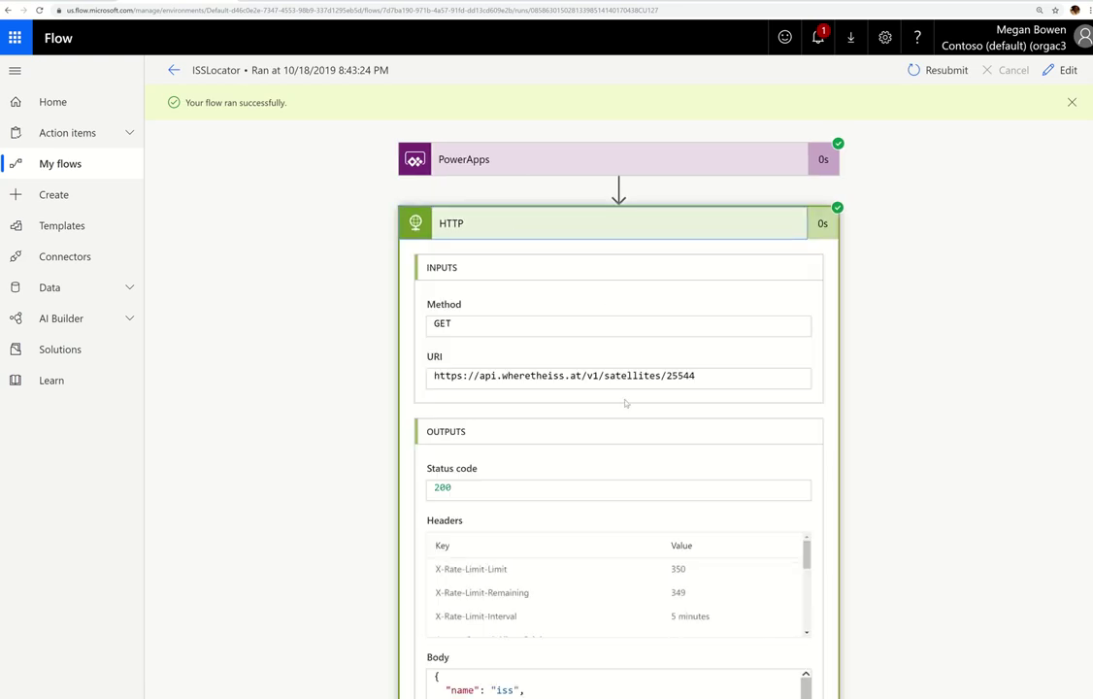
scroll(625, 403, "down", 2)
left_click(566, 488)
scroll(566, 487, "up", 1)
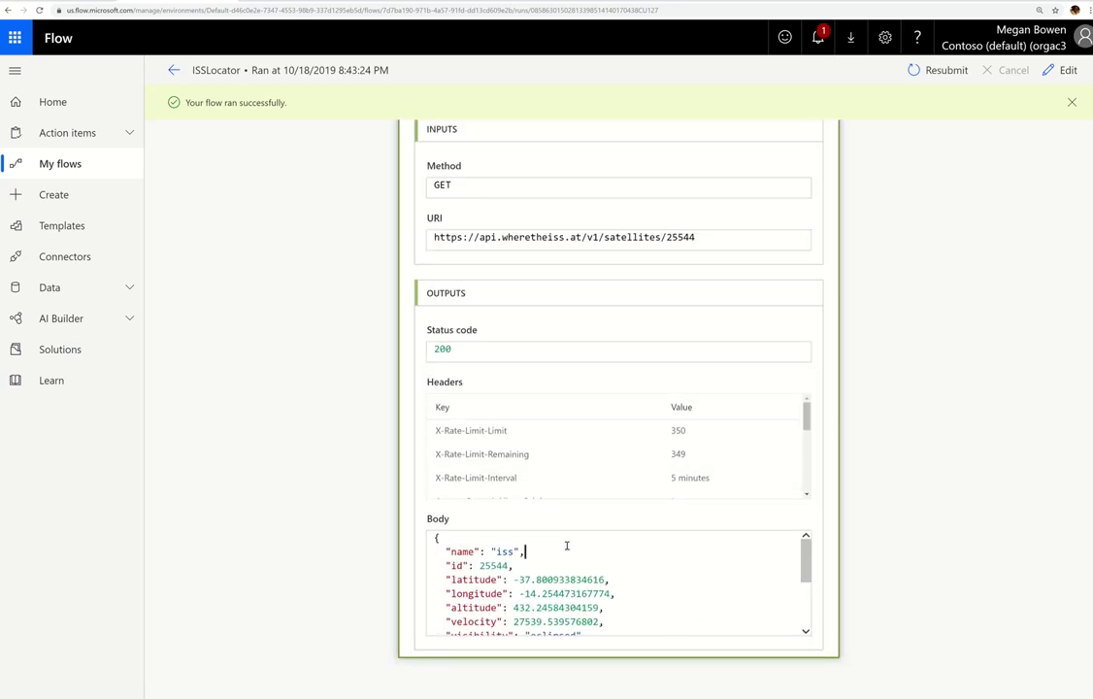
key("ctrl+a")
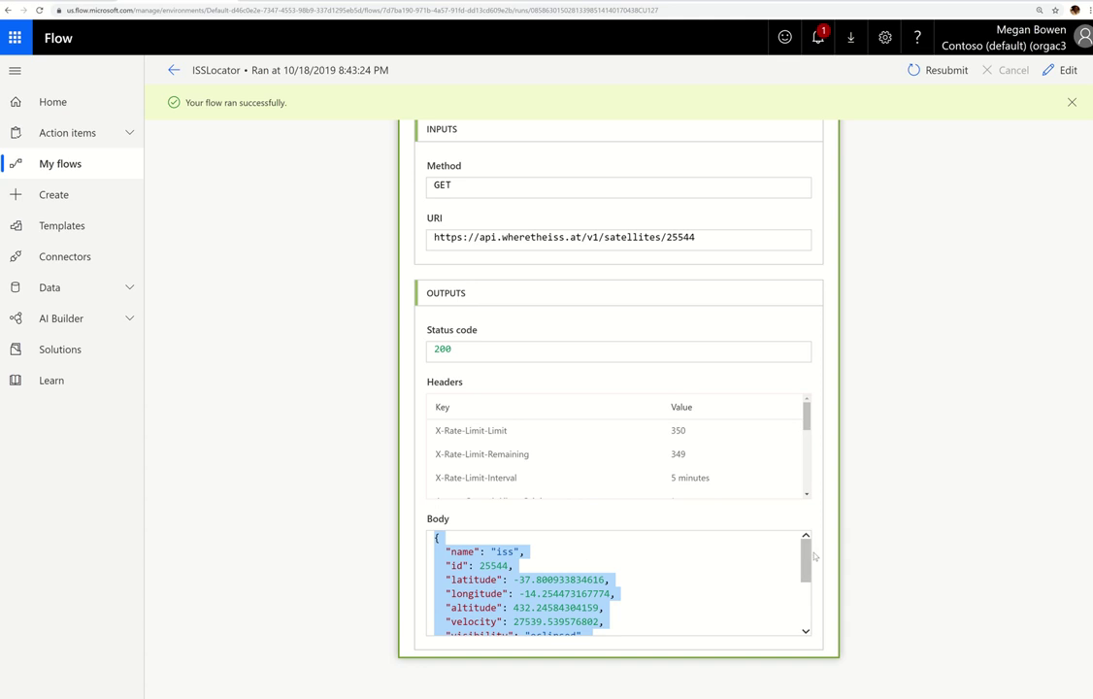
scroll(653, 519, "down", 5)
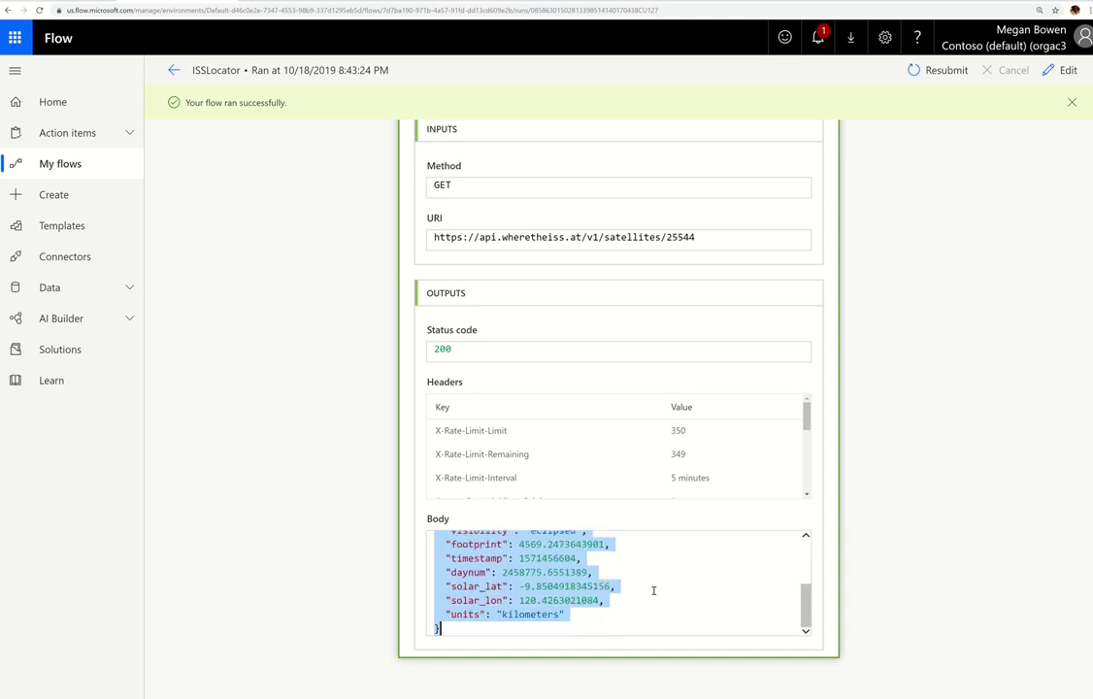
scroll(654, 588, "up", 5)
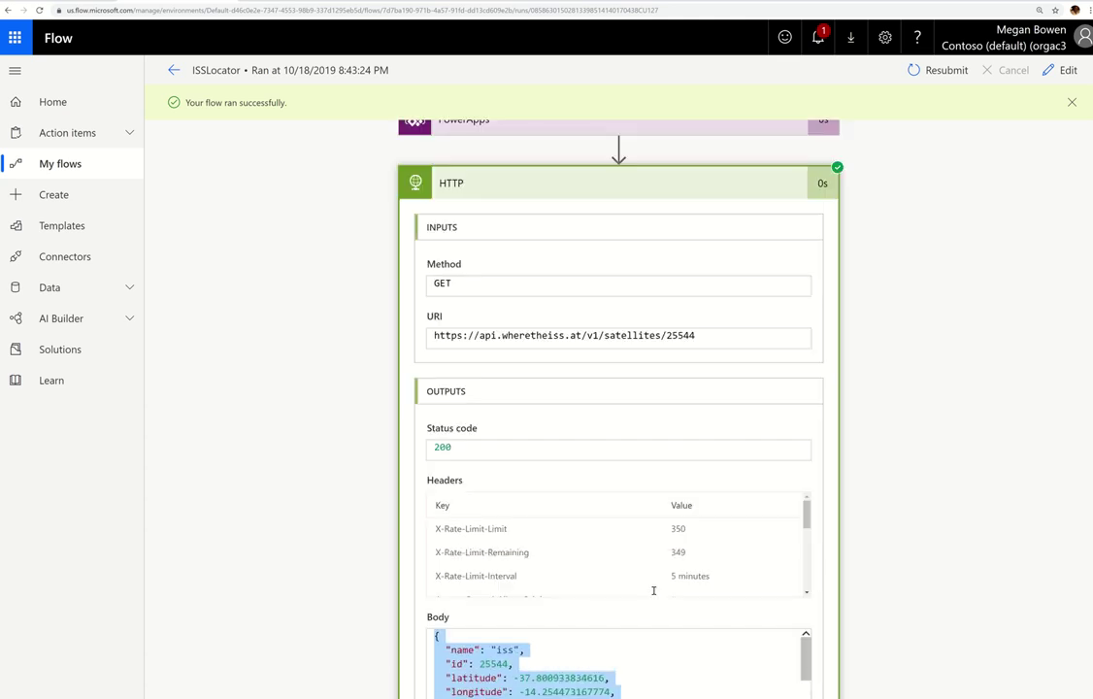
left_click(1061, 70)
Add a Parse JSON step after HTTP with the HTTP Body as its Content
left_click(564, 241)
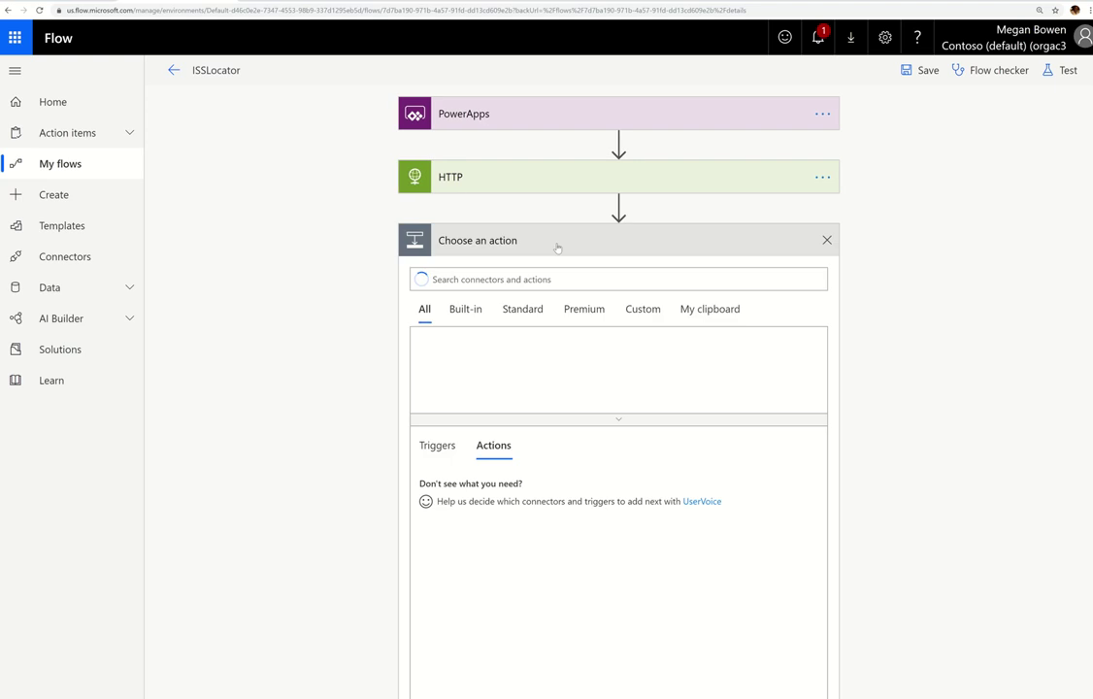
type("parso")
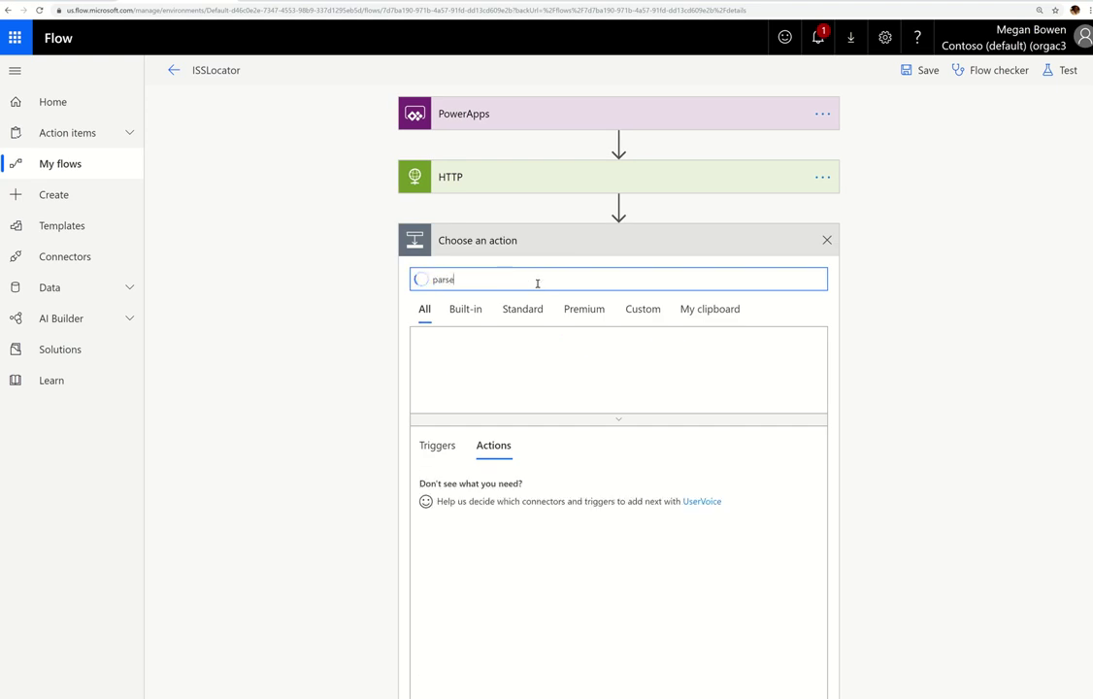
type(" json")
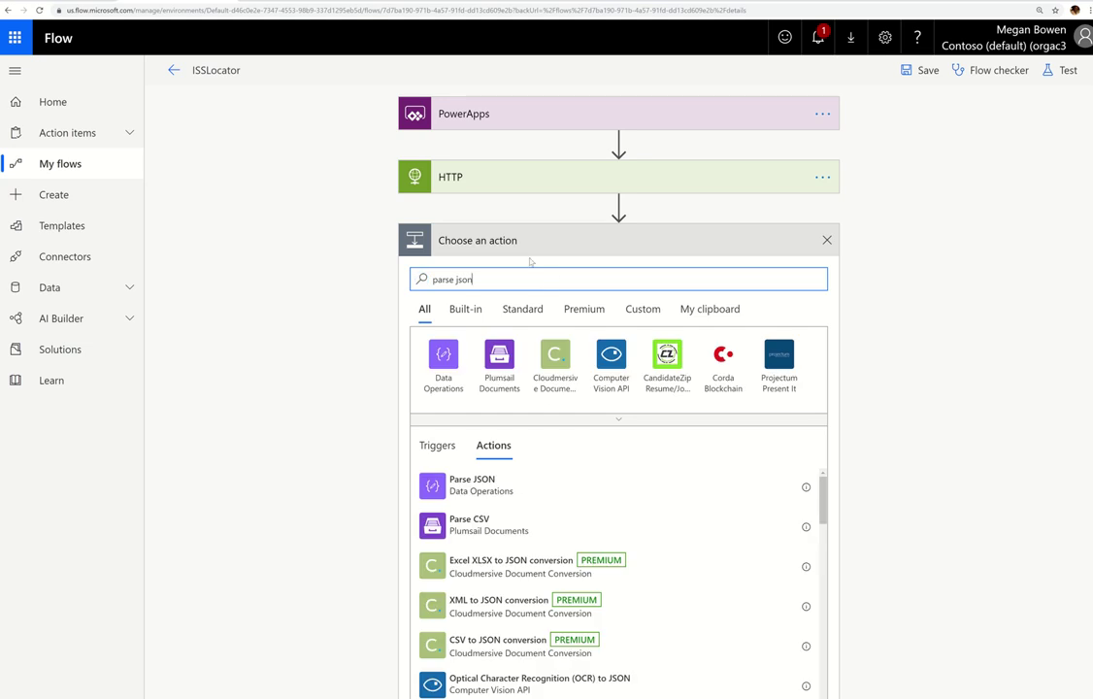
left_click(471, 485)
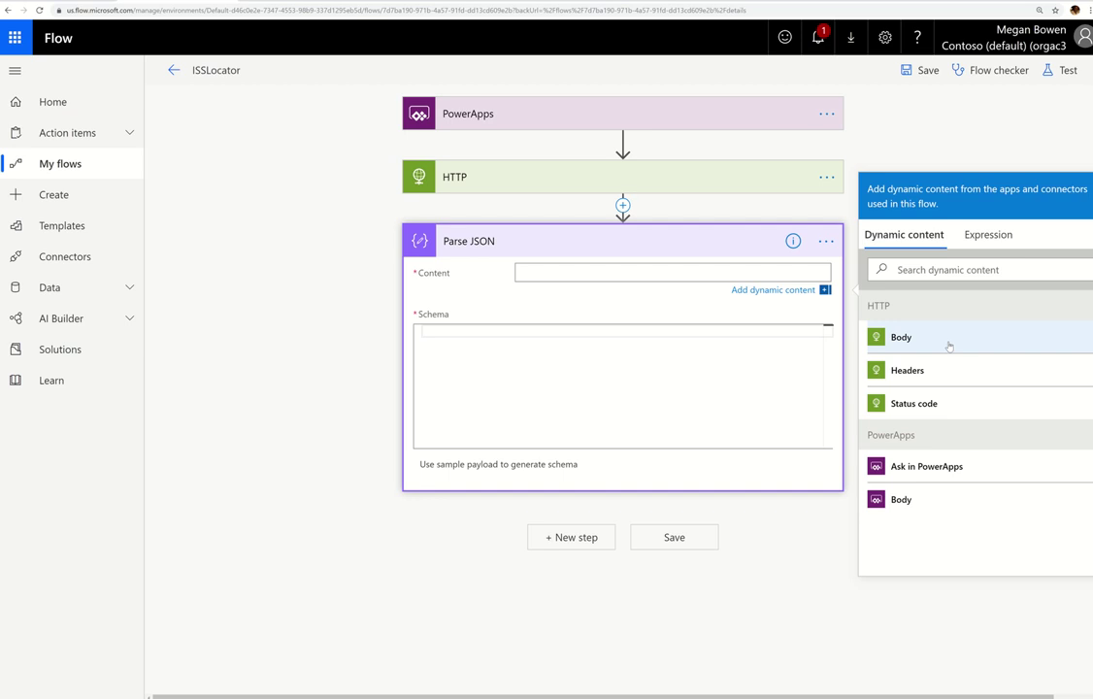
left_click(949, 341)
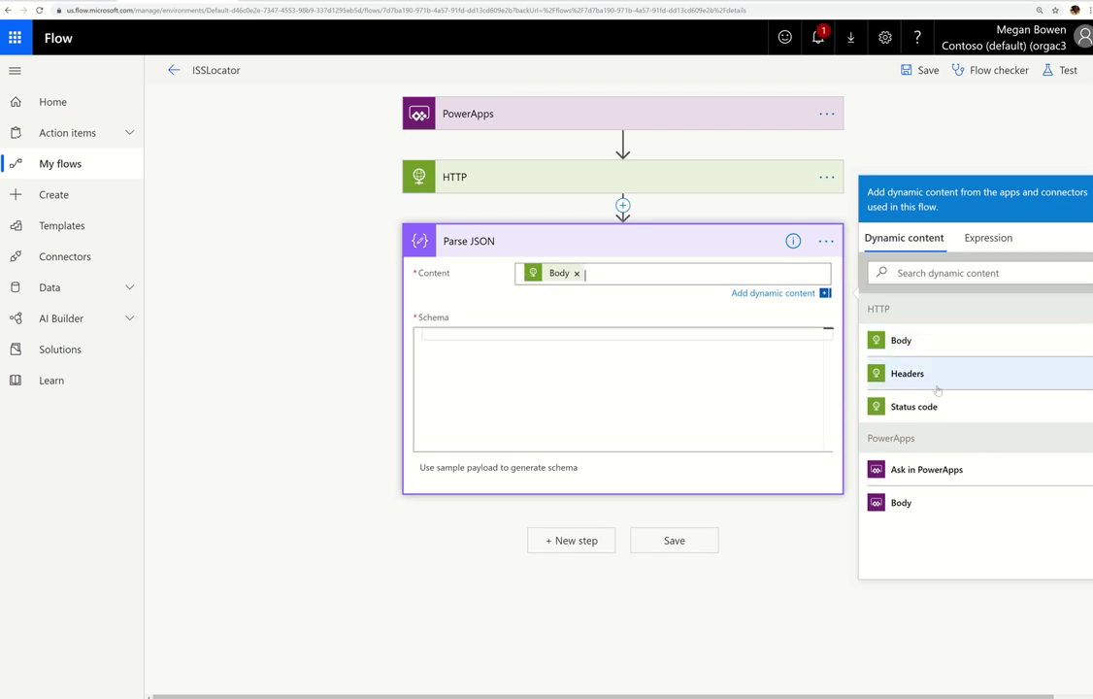
left_click(1067, 696)
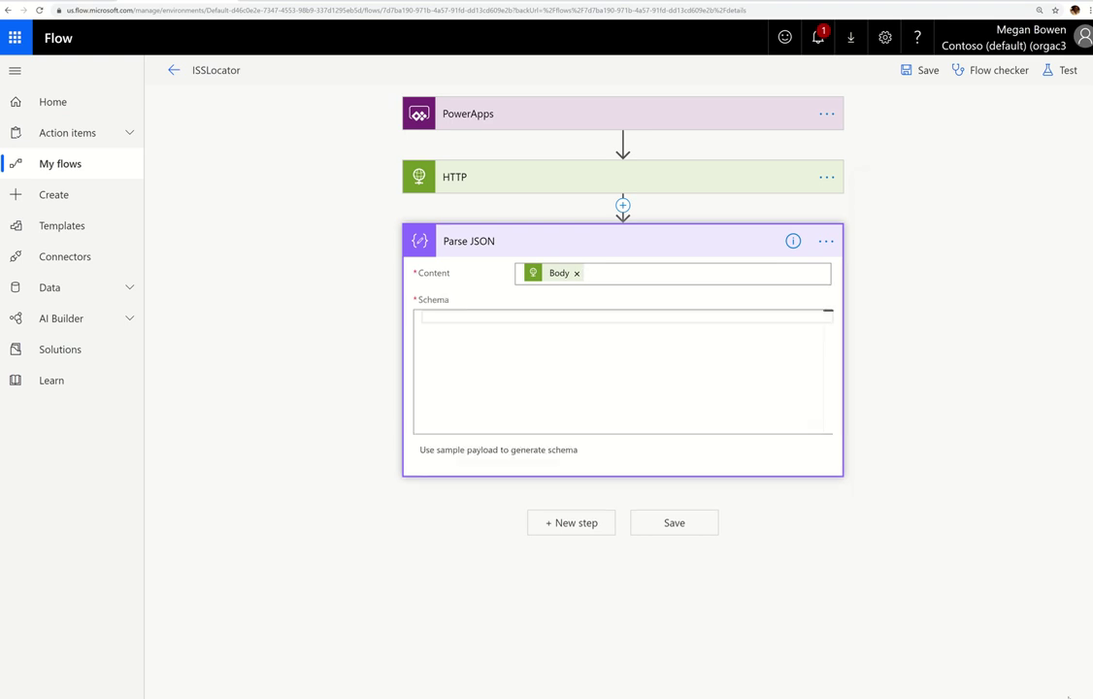
left_click(610, 269)
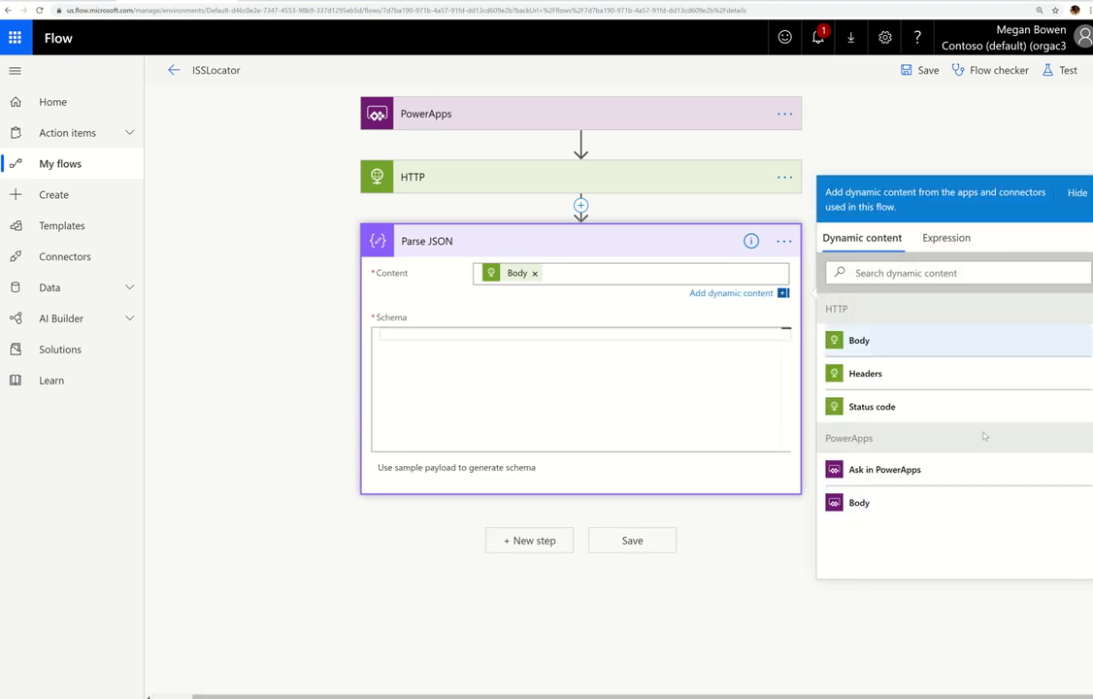
Generate the Parse JSON schema from the pasted ISS JSON sample payload and review it
left_click(400, 468)
key("ctrl+v")
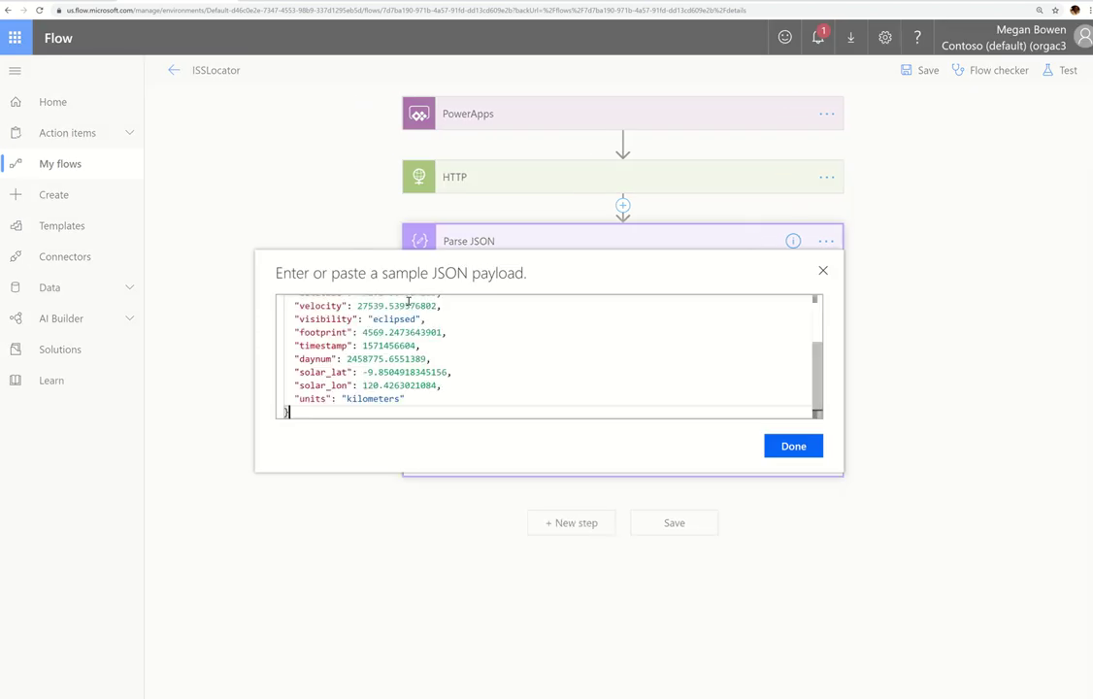
scroll(538, 365, "up", 3)
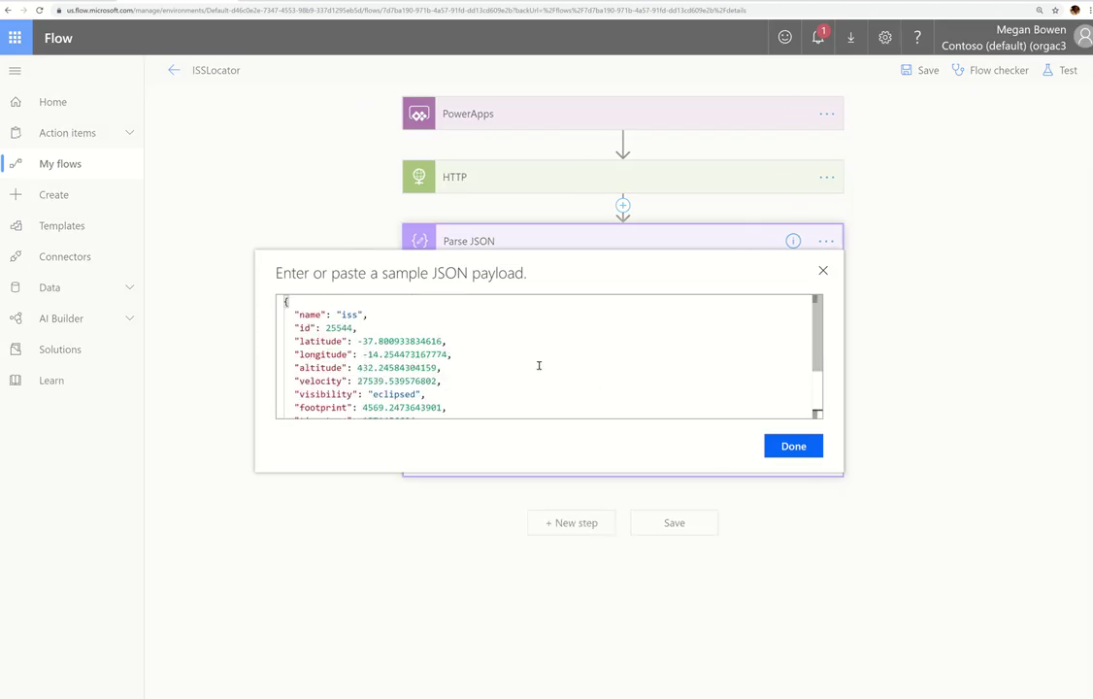
left_click(791, 448)
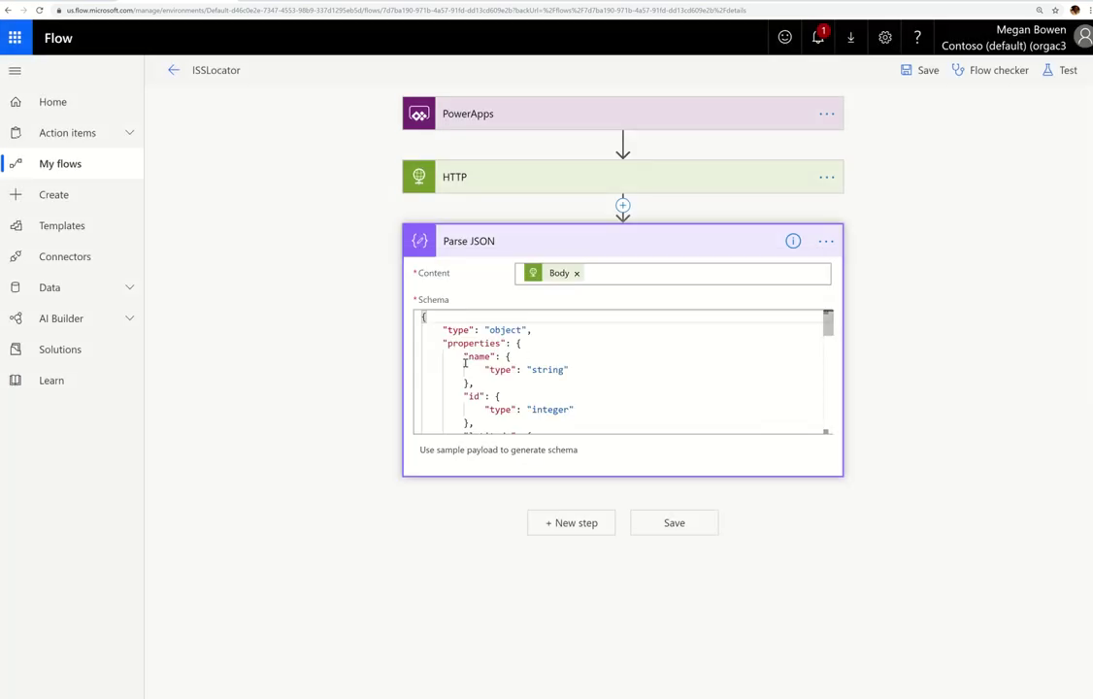
scroll(533, 335, "down", 8)
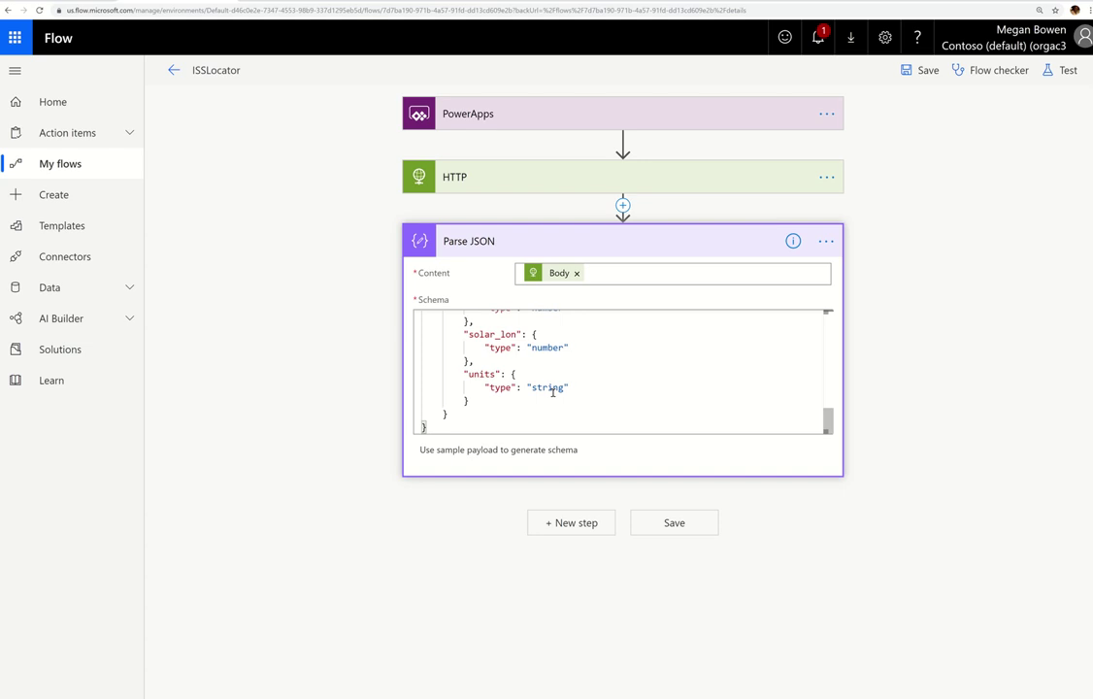
left_click_drag(531, 349, 565, 347)
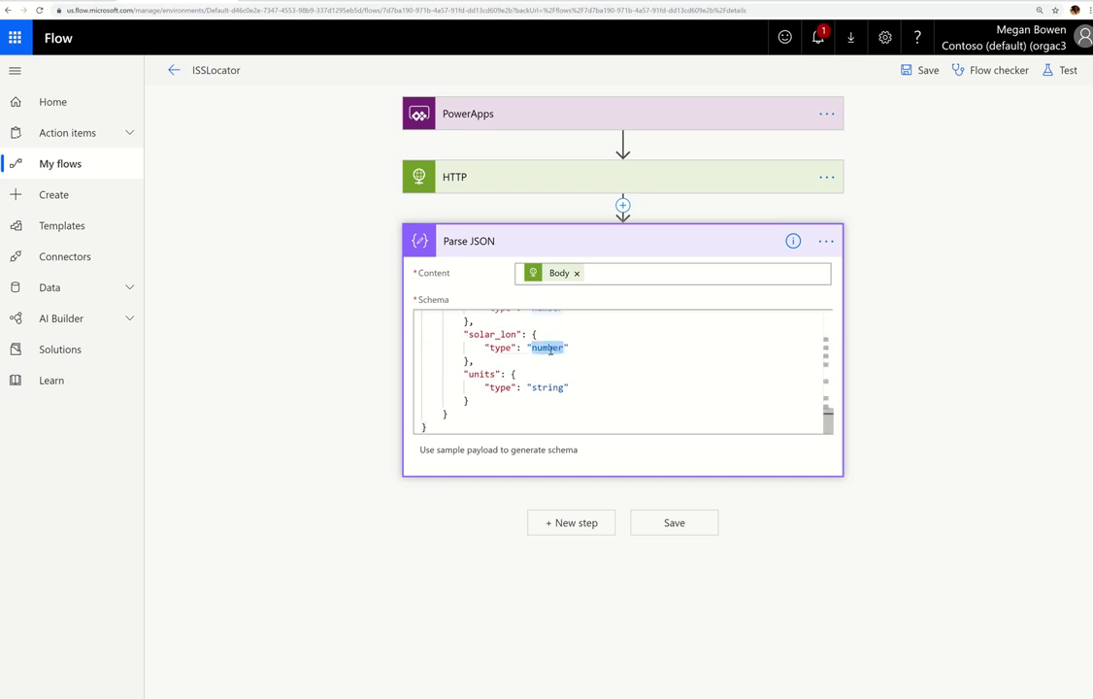
left_click(554, 347)
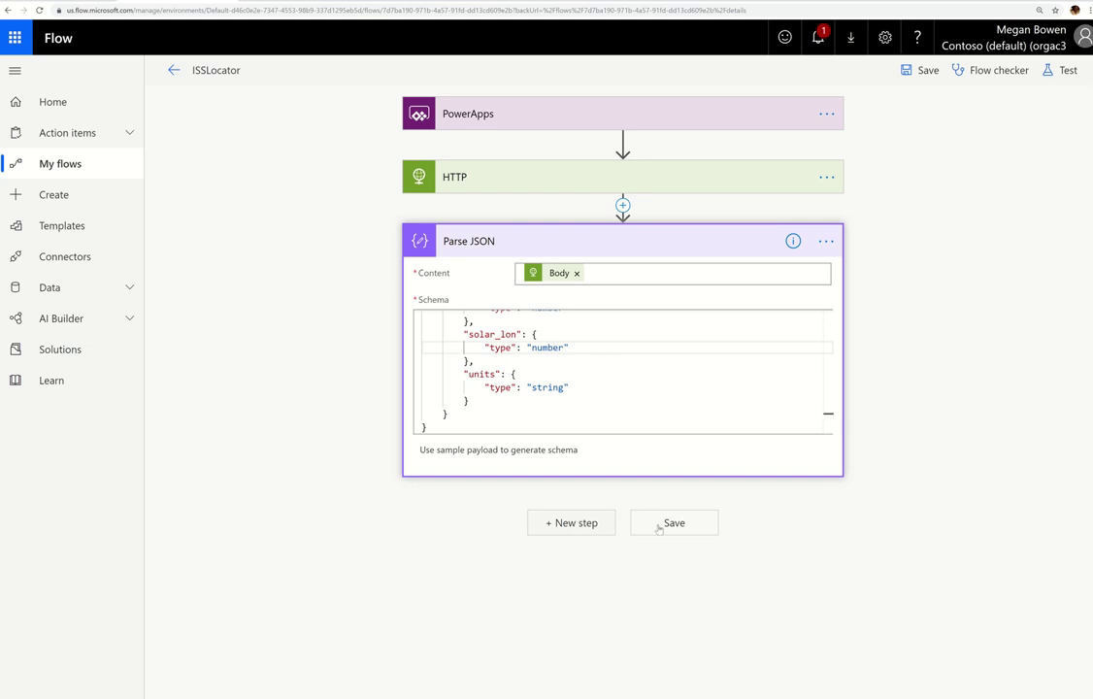
Paste the copied Respond to a PowerApp or flow step from My clipboard after Parse JSON
left_click(568, 523)
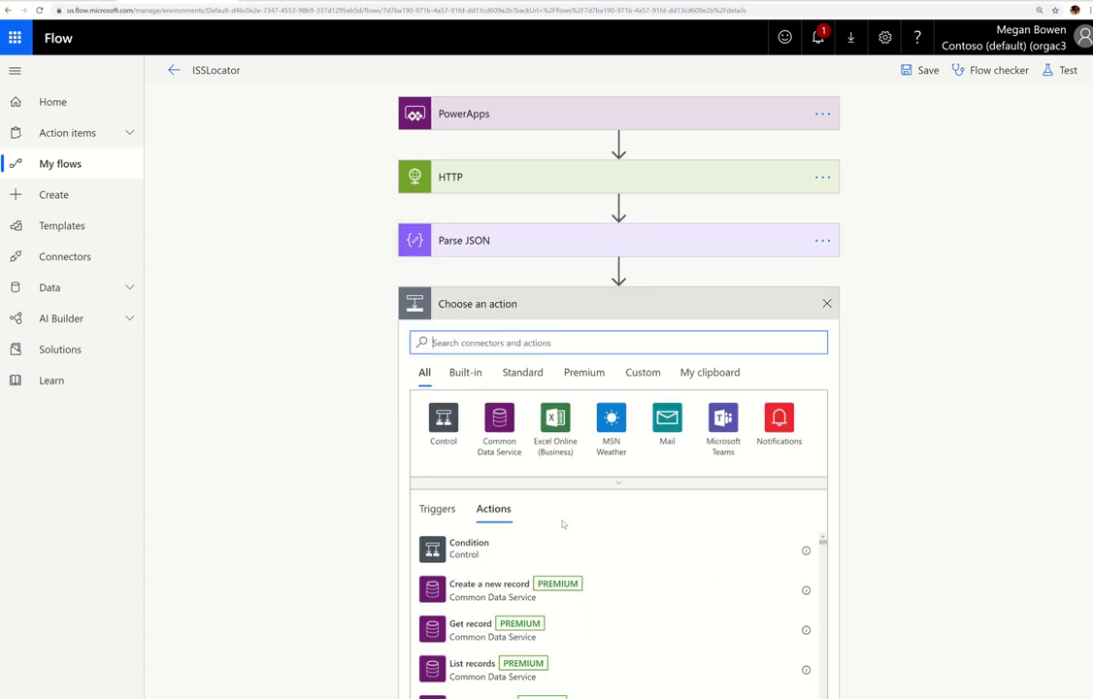
left_click(733, 373)
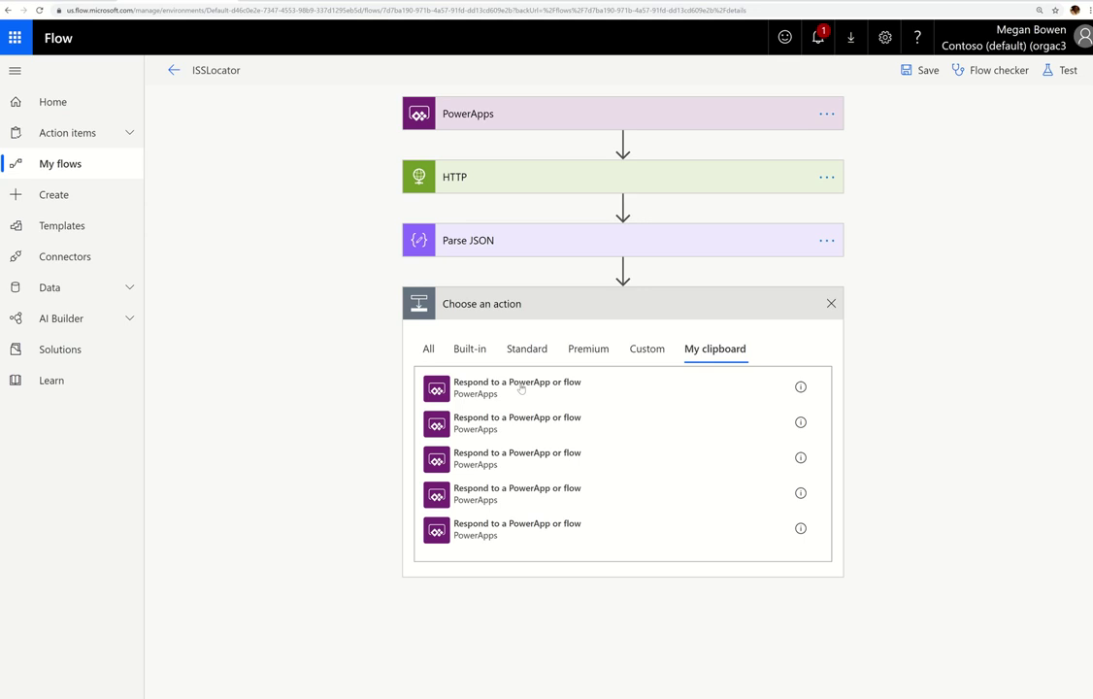
left_click(529, 526)
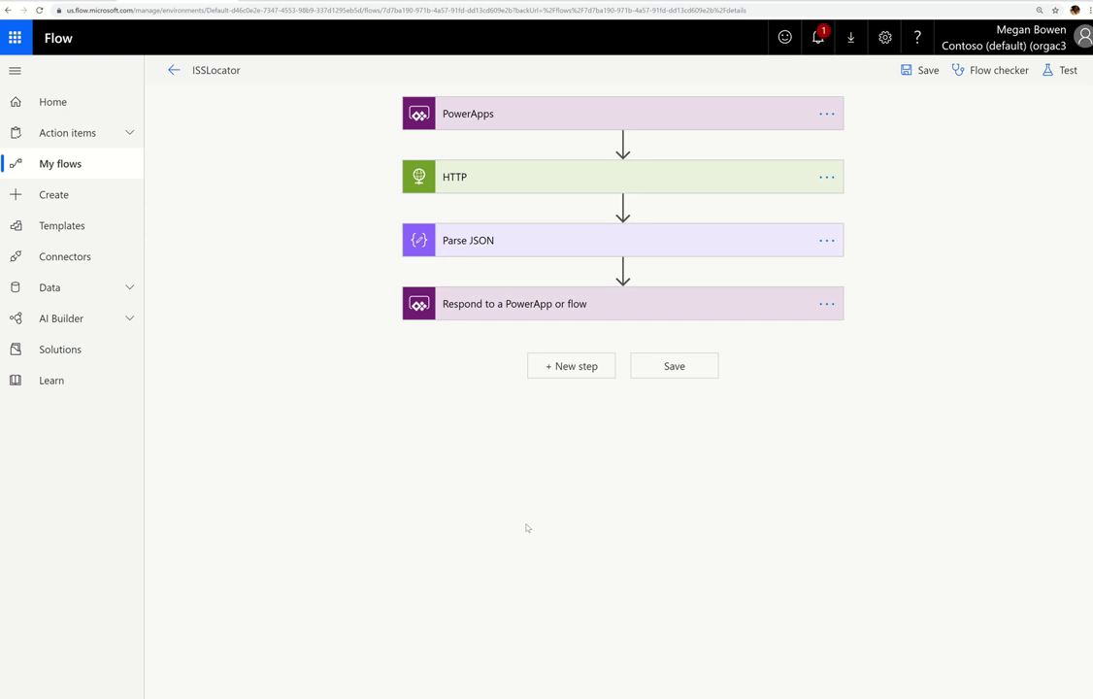
left_click(596, 306)
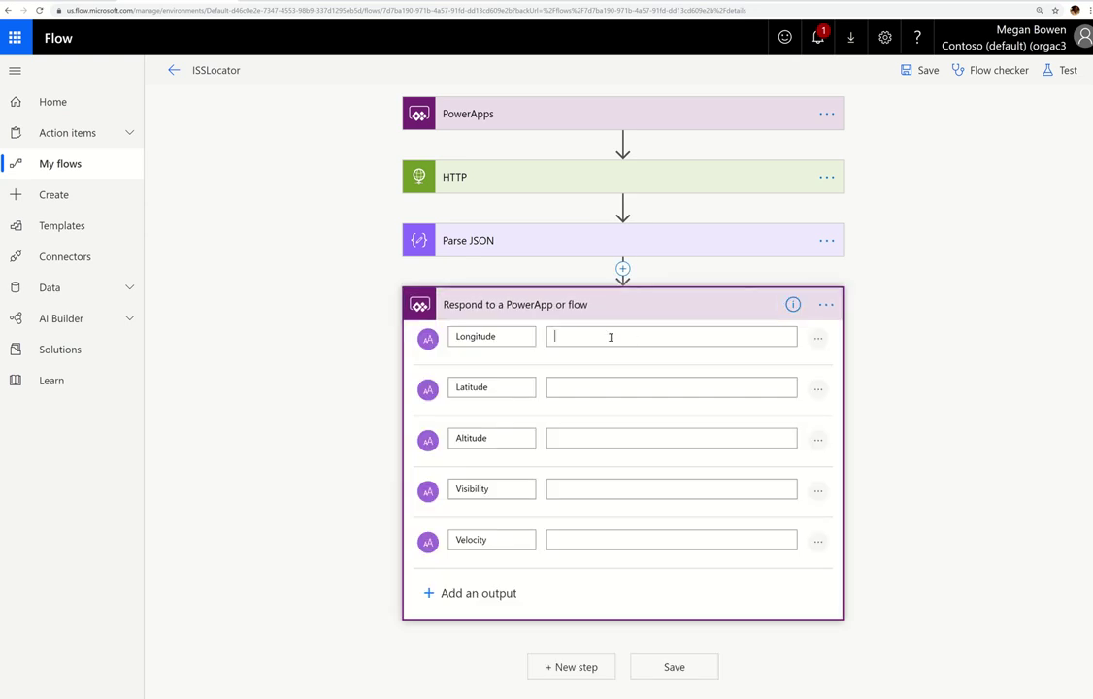
Set the Longitude and Latitude outputs to the parsed longitude and latitude values
left_click(610, 337)
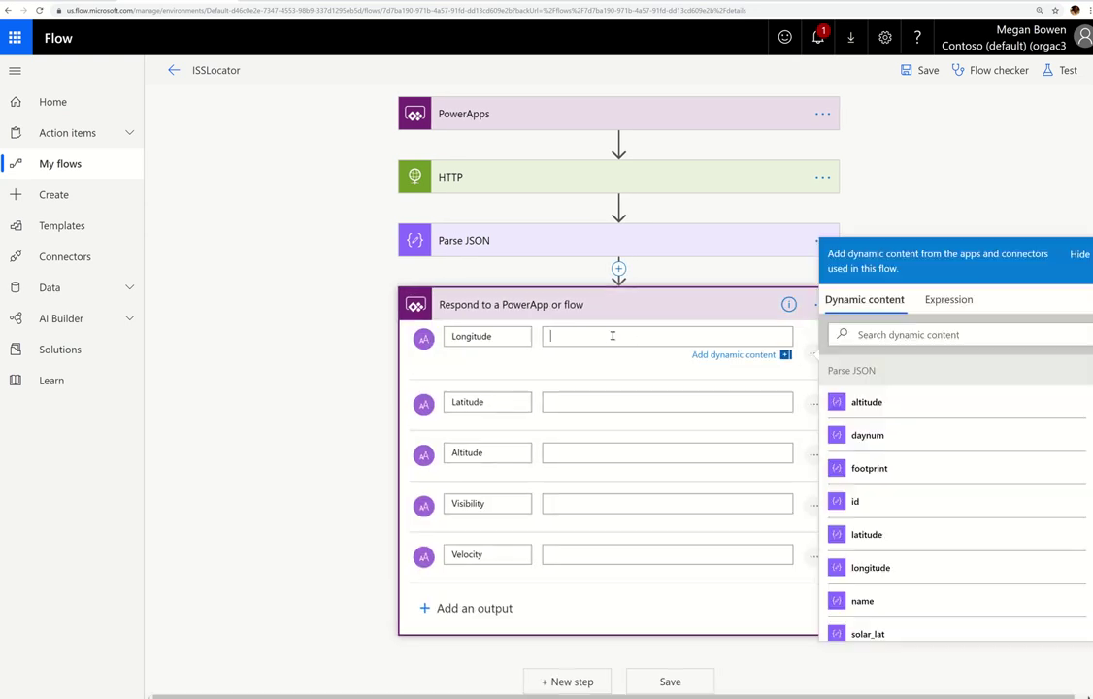
left_click(947, 571)
left_click(589, 400)
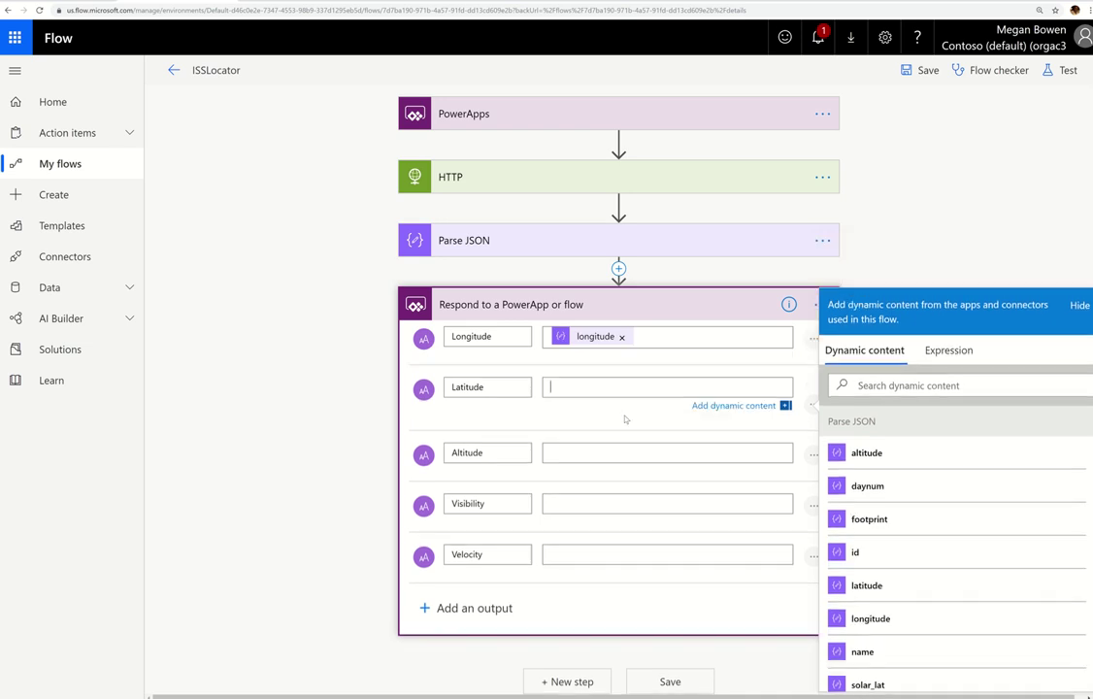
left_click(903, 588)
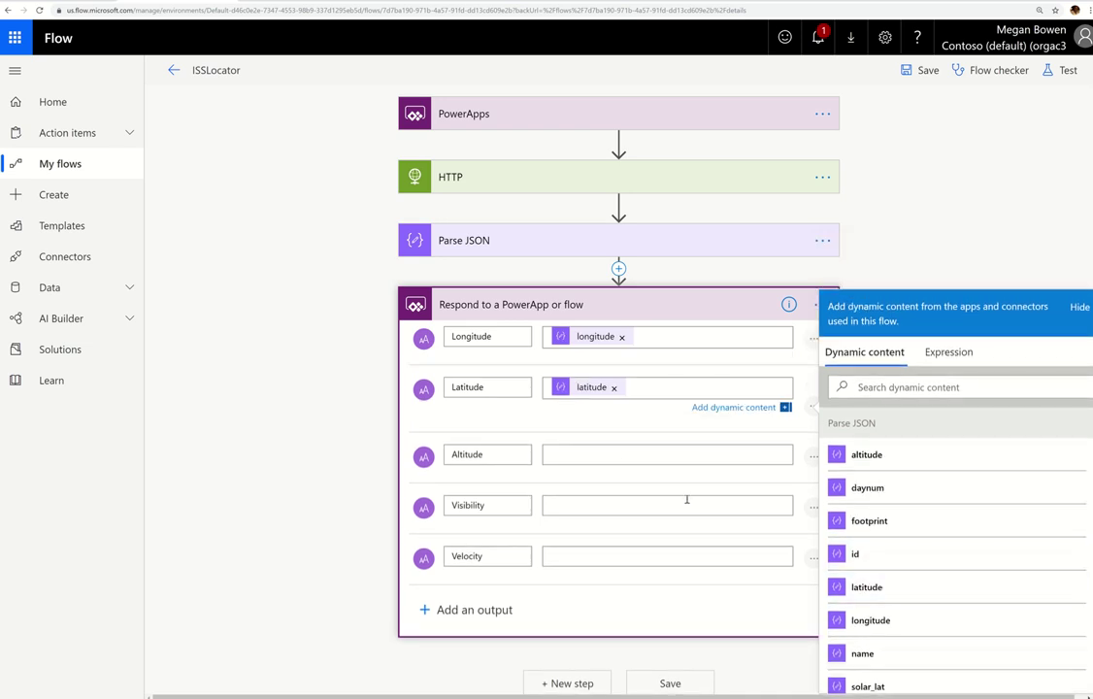
left_click(624, 452)
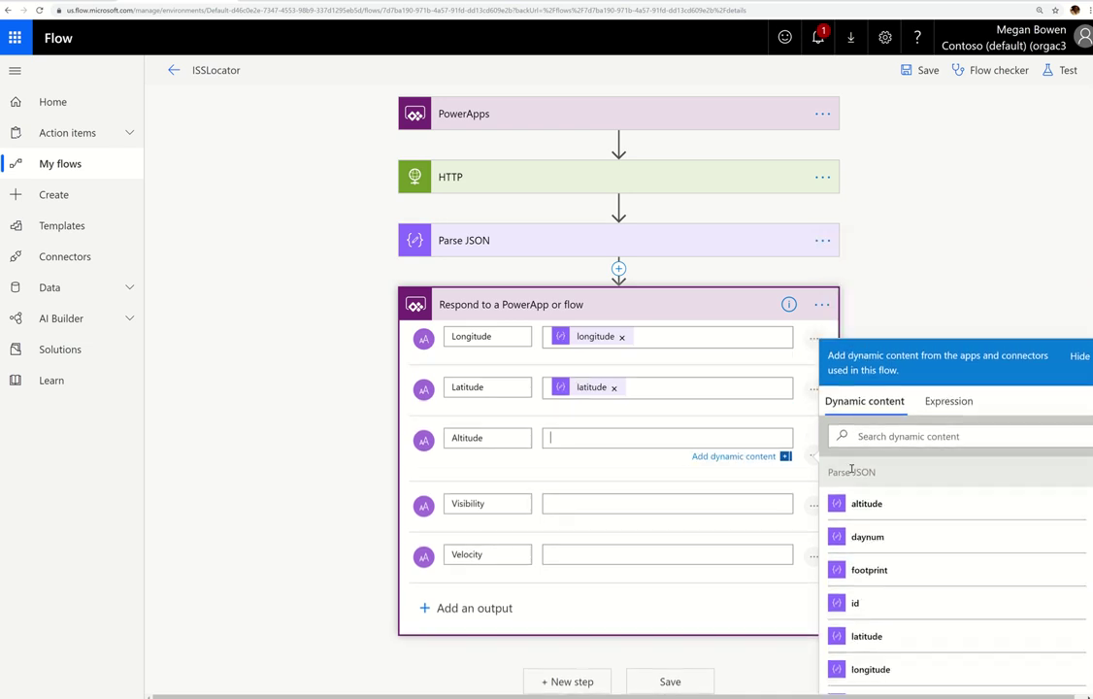
Set Altitude, Visibility and Velocity outputs to their parsed JSON fields
left_click(966, 504)
left_click(603, 502)
scroll(973, 621, "down", 5)
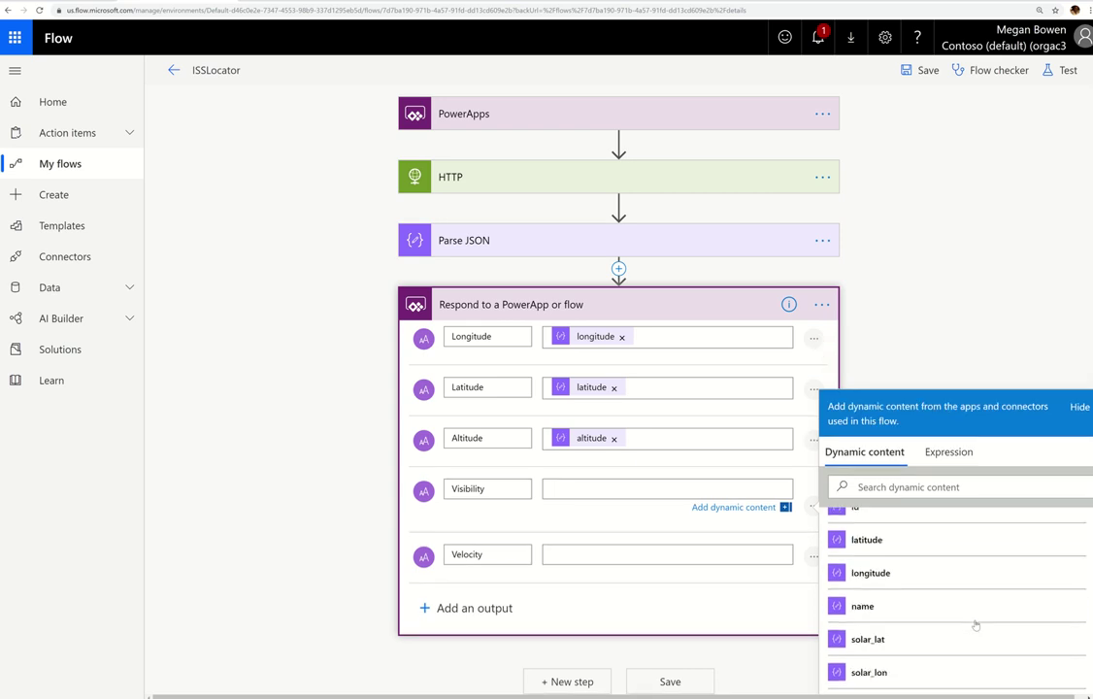
left_click(903, 652)
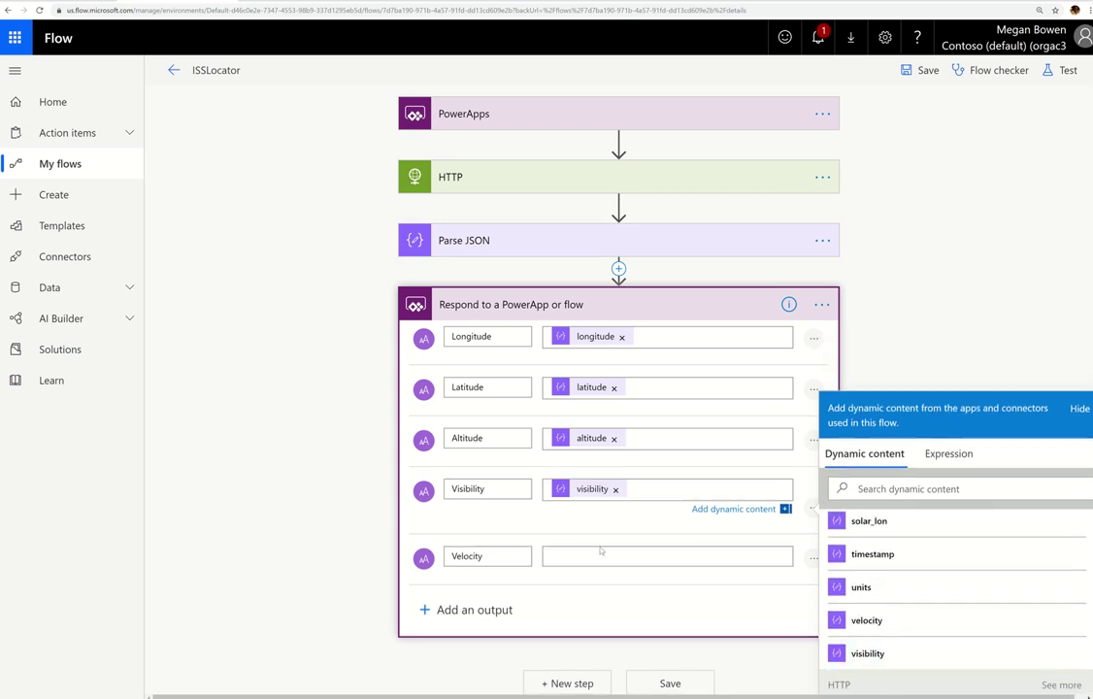
left_click(556, 555)
scroll(1003, 642, "down", 5)
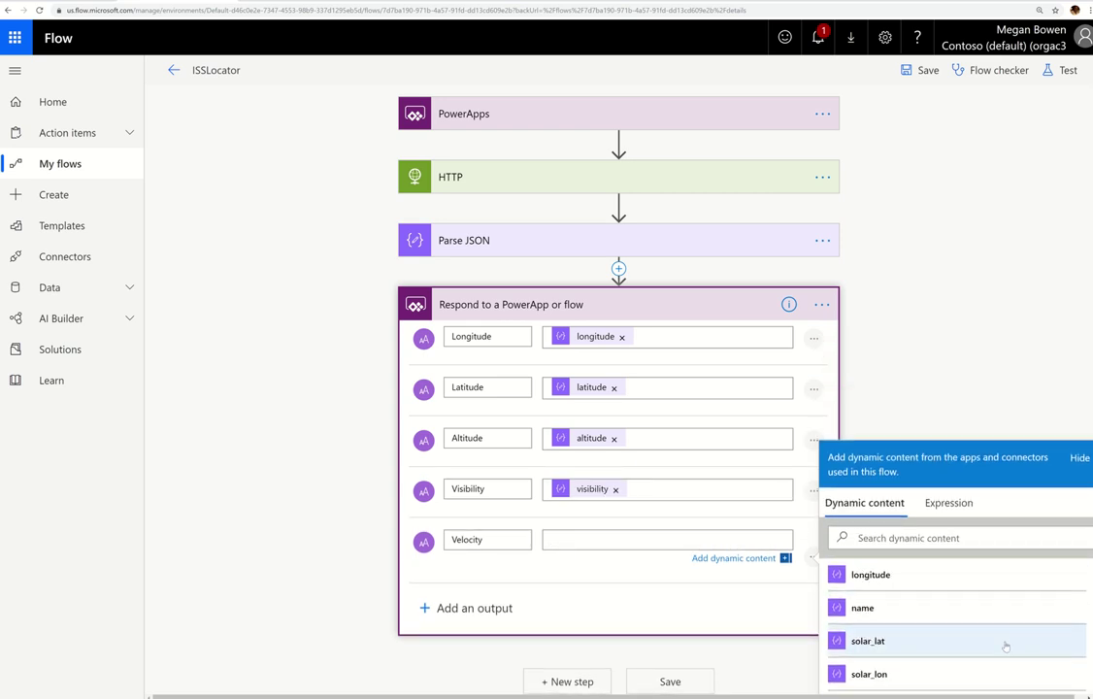
left_click(926, 669)
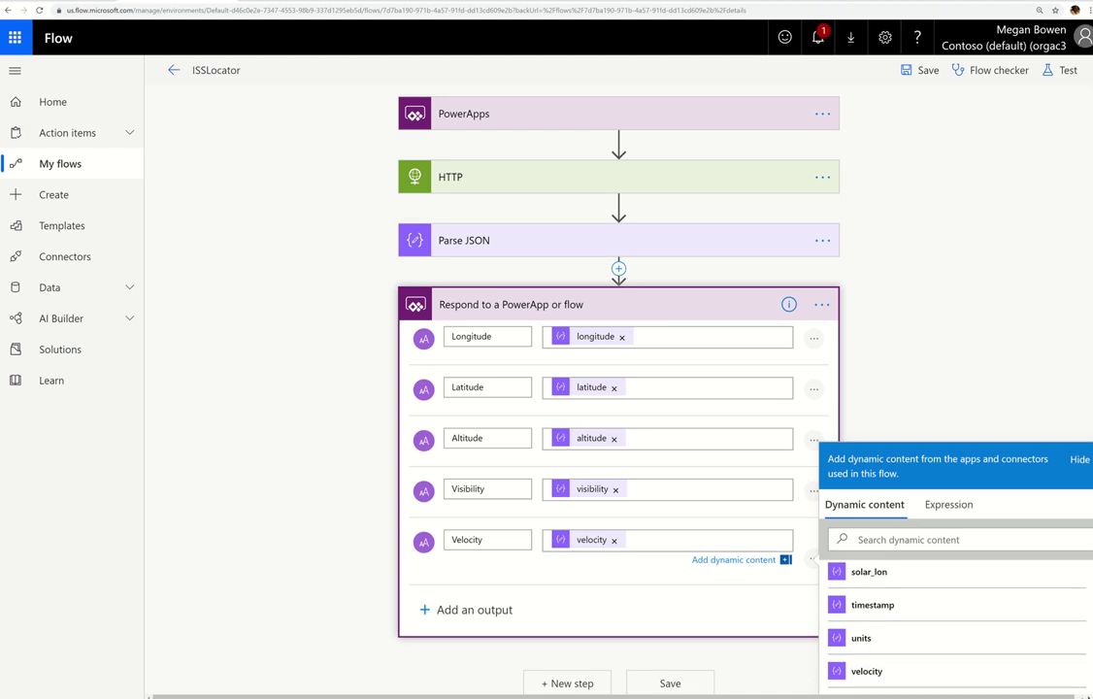
left_click(957, 380)
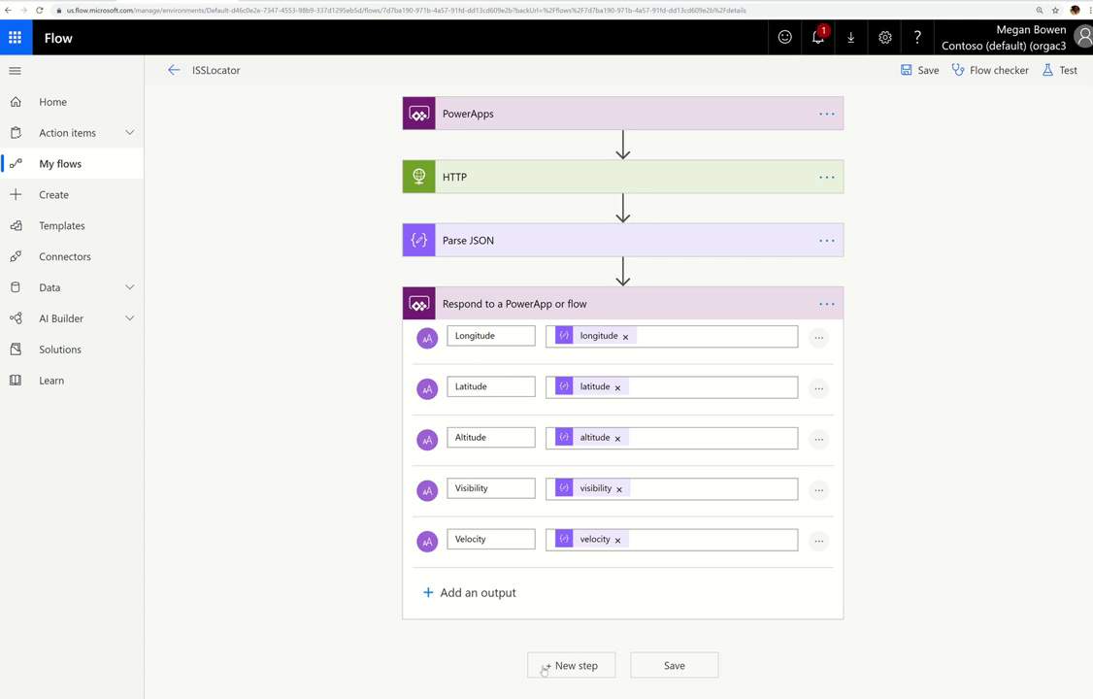
Save the ISSLocator flow and dismiss the error banner
left_click(685, 666)
left_click(686, 666)
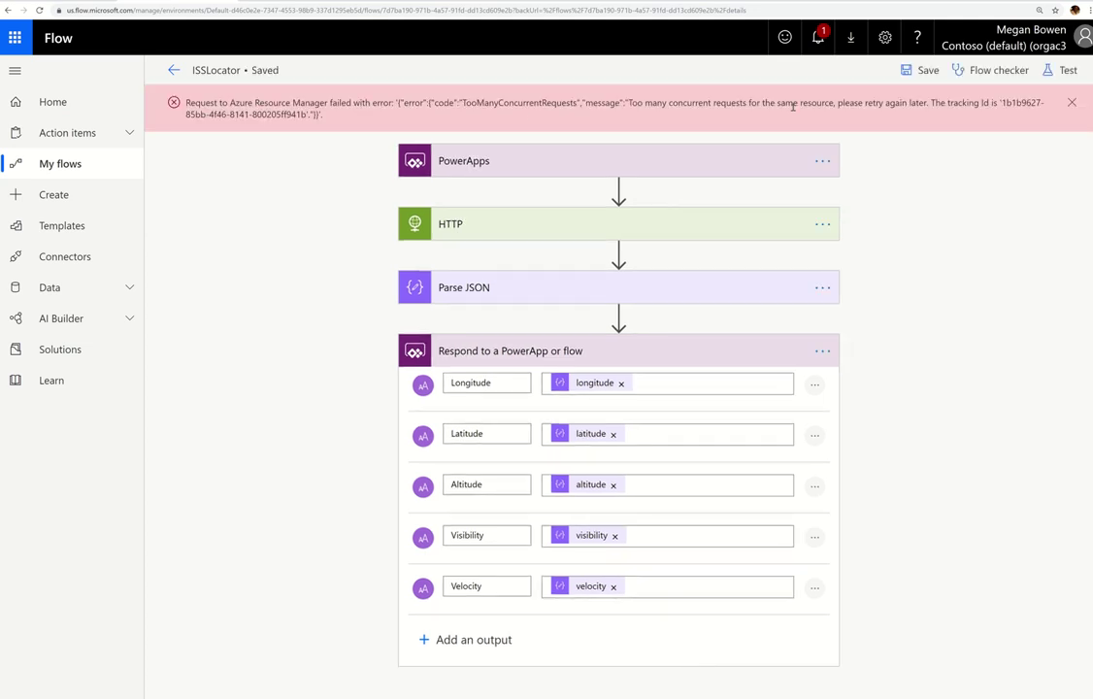
left_click(1072, 102)
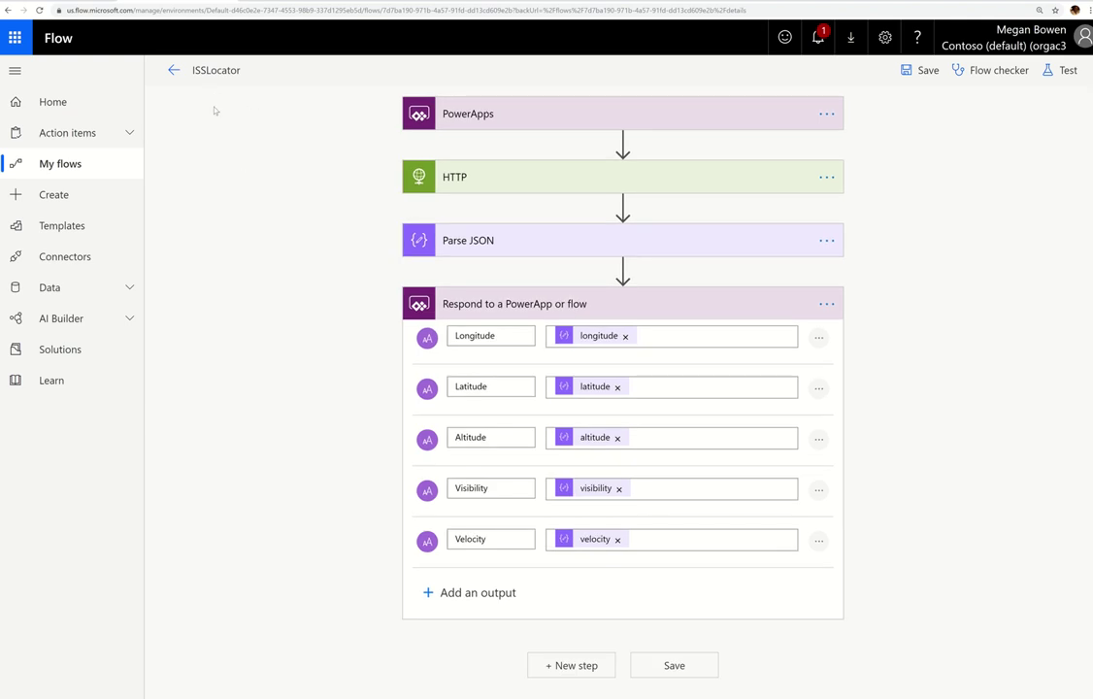
Leave the flow editor, confirming with OK, and switch to the PowerApps tab
left_click(45, 193)
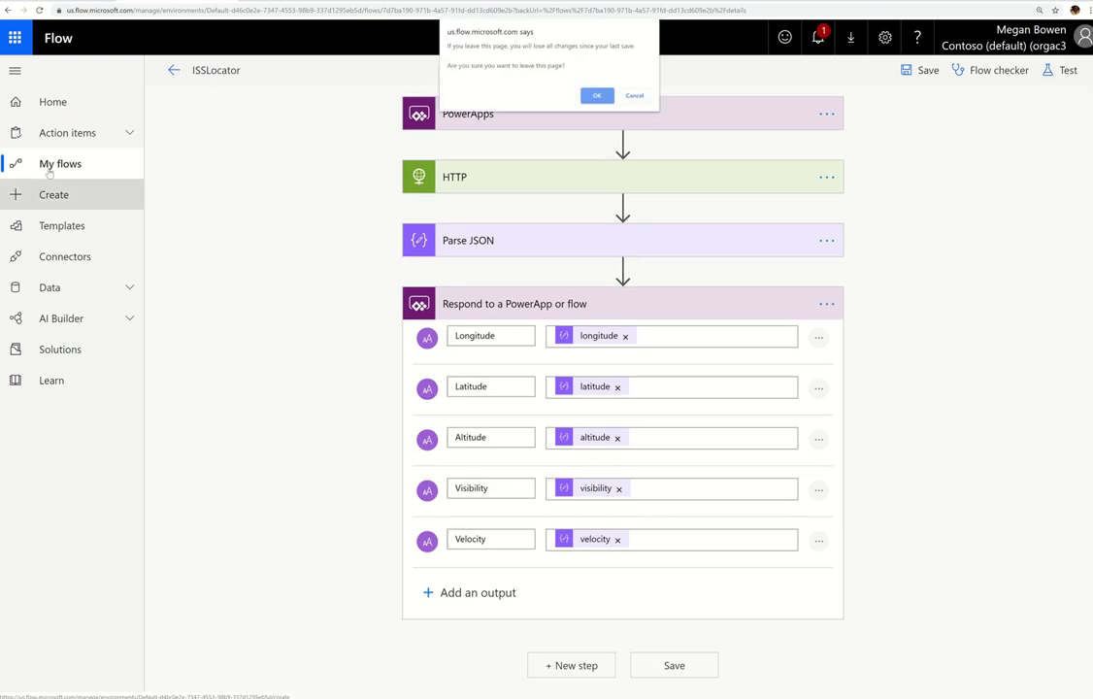
key("Escape")
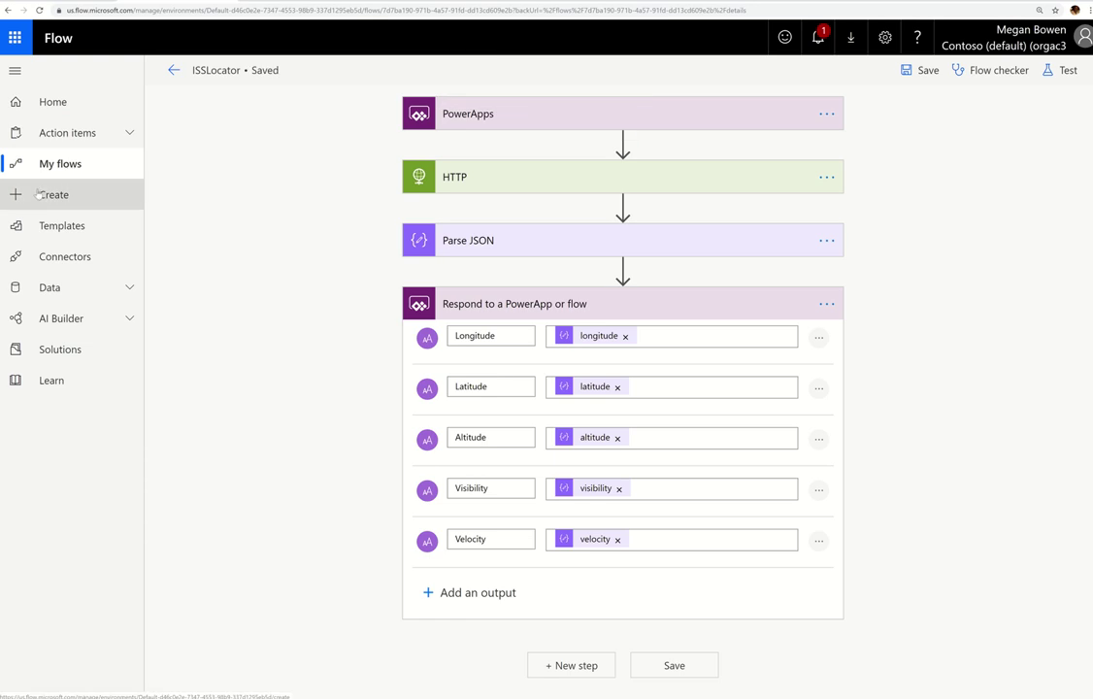
left_click(39, 194)
left_click(598, 95)
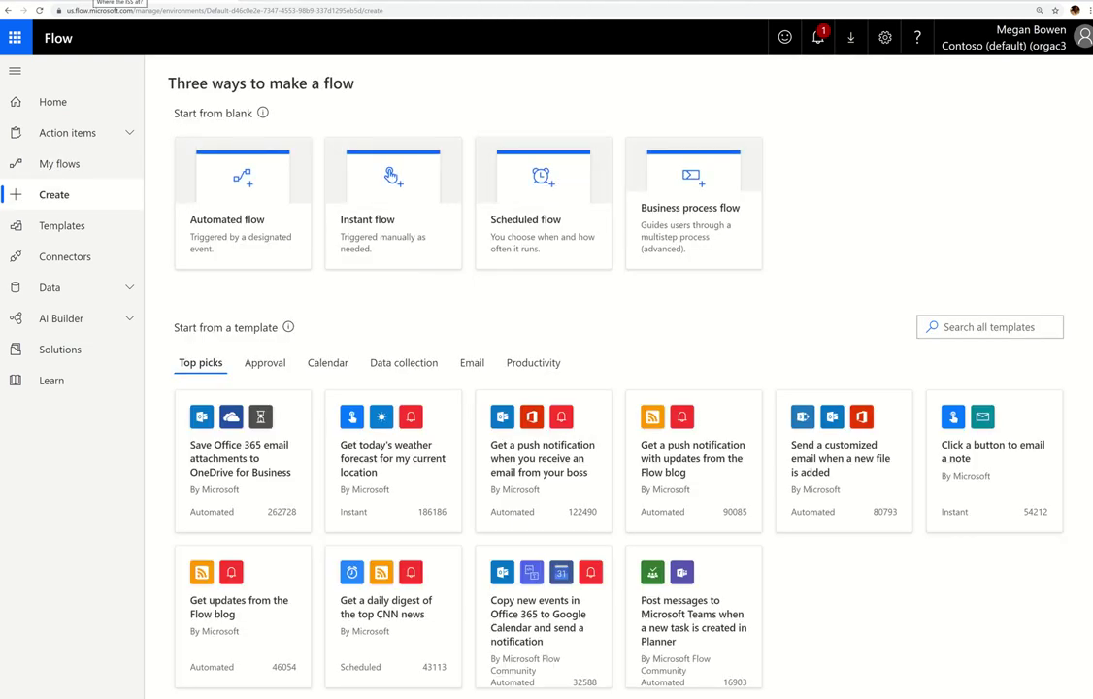
left_click(287, 2)
Start a new canvas app from PowerApps' Create an app menu
left_click(182, 61)
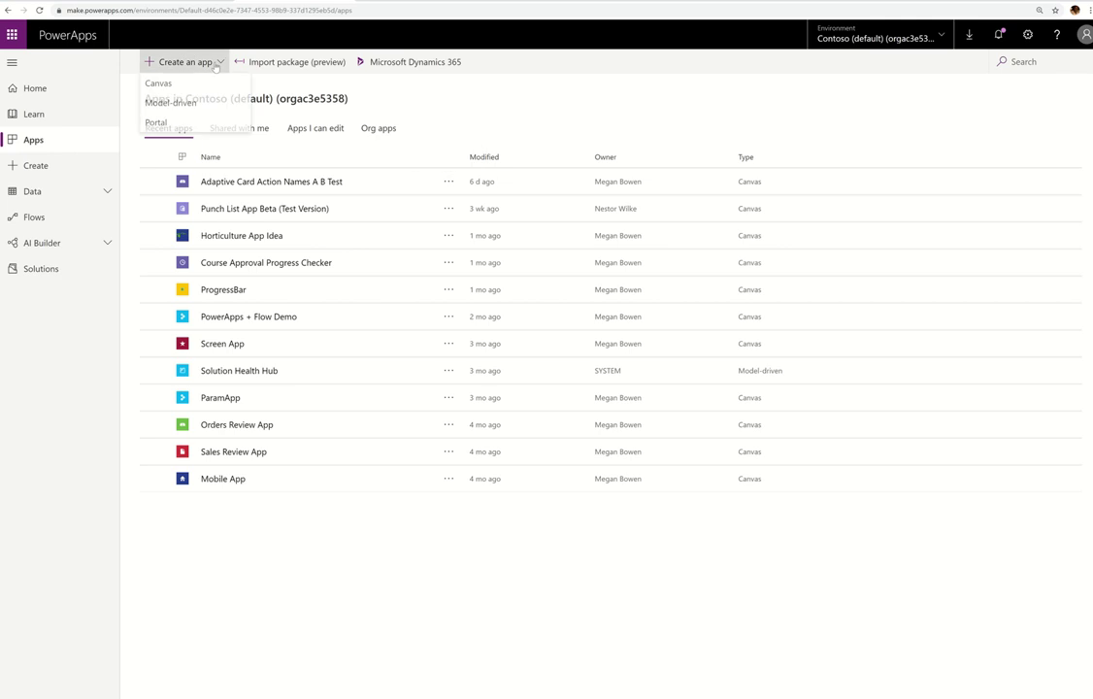
left_click(190, 85)
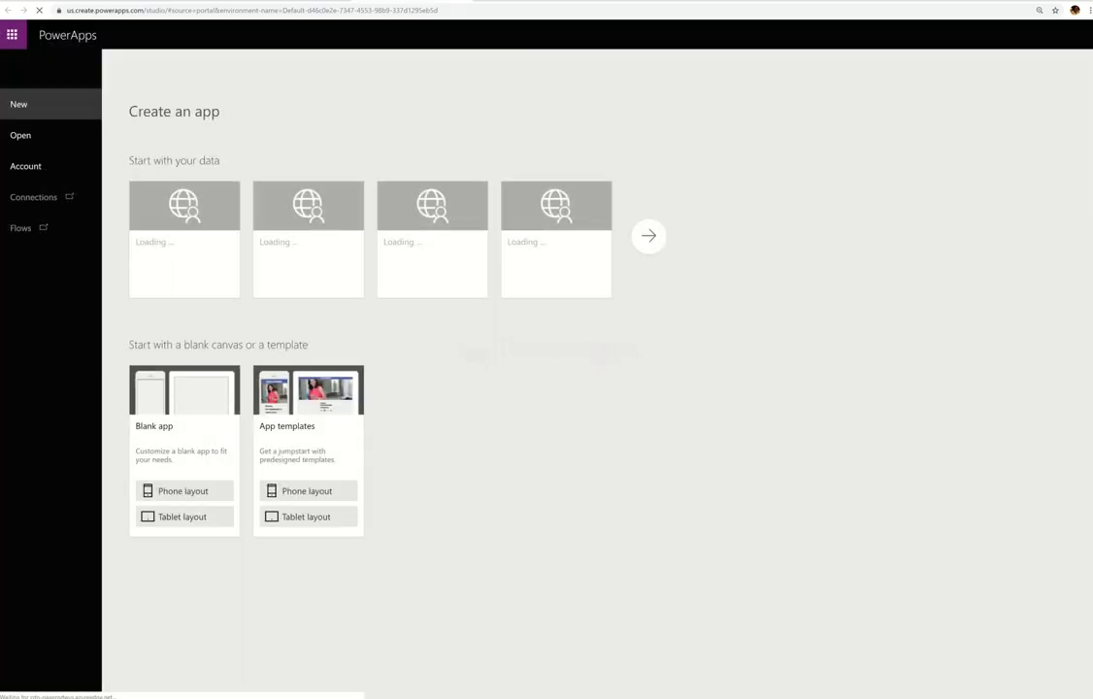
key("ctrl+w")
Recheck ISSLocator's Respond step outputs, then create a blank phone-layout app
left_click(85, 167)
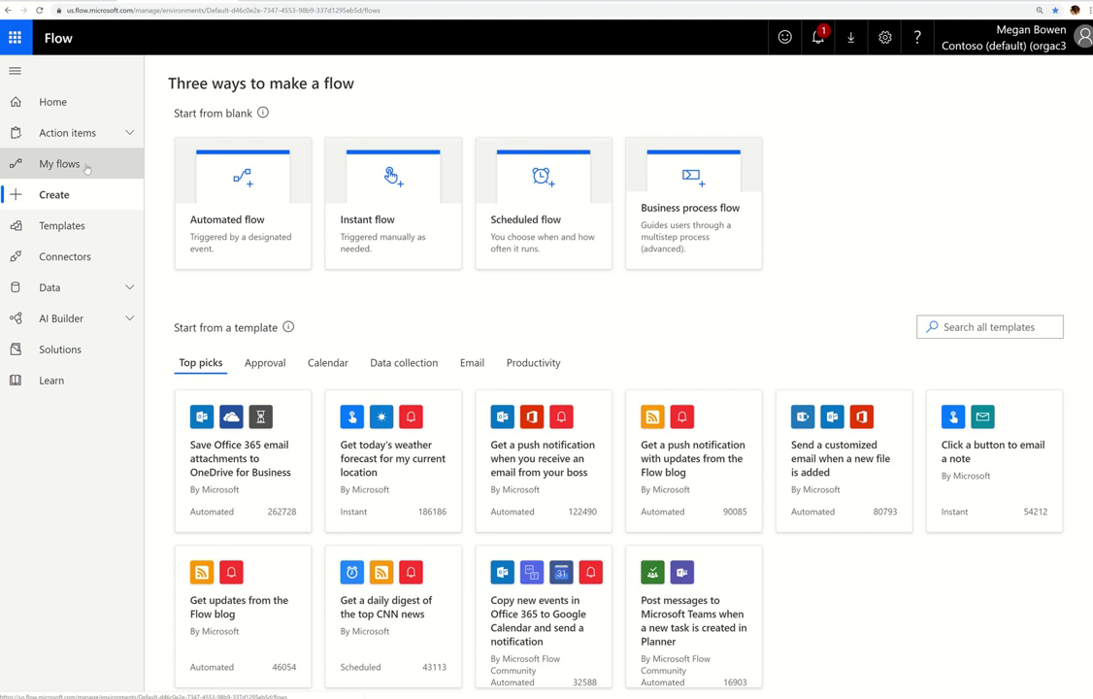
left_click(534, 238)
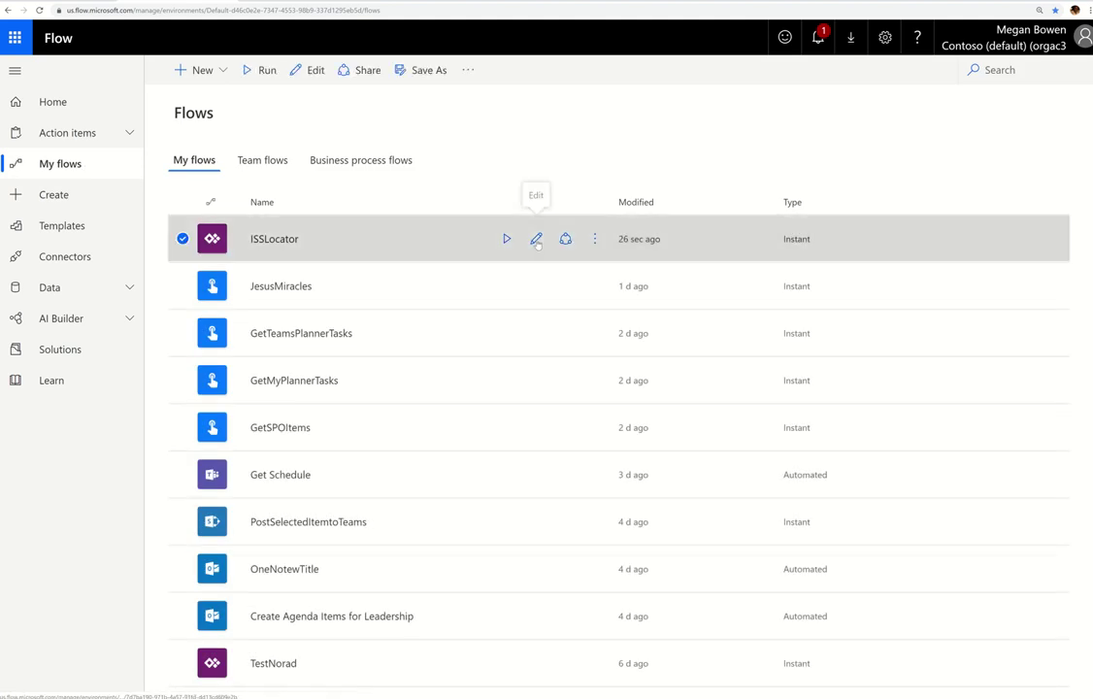
left_click(590, 304)
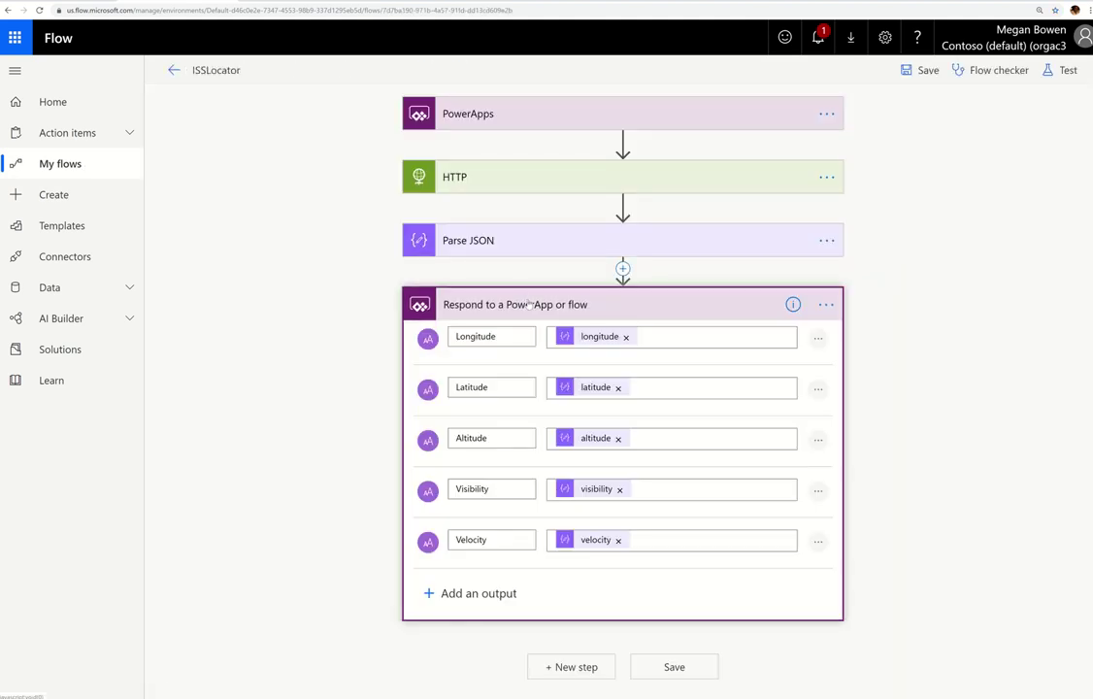
left_click(79, 171)
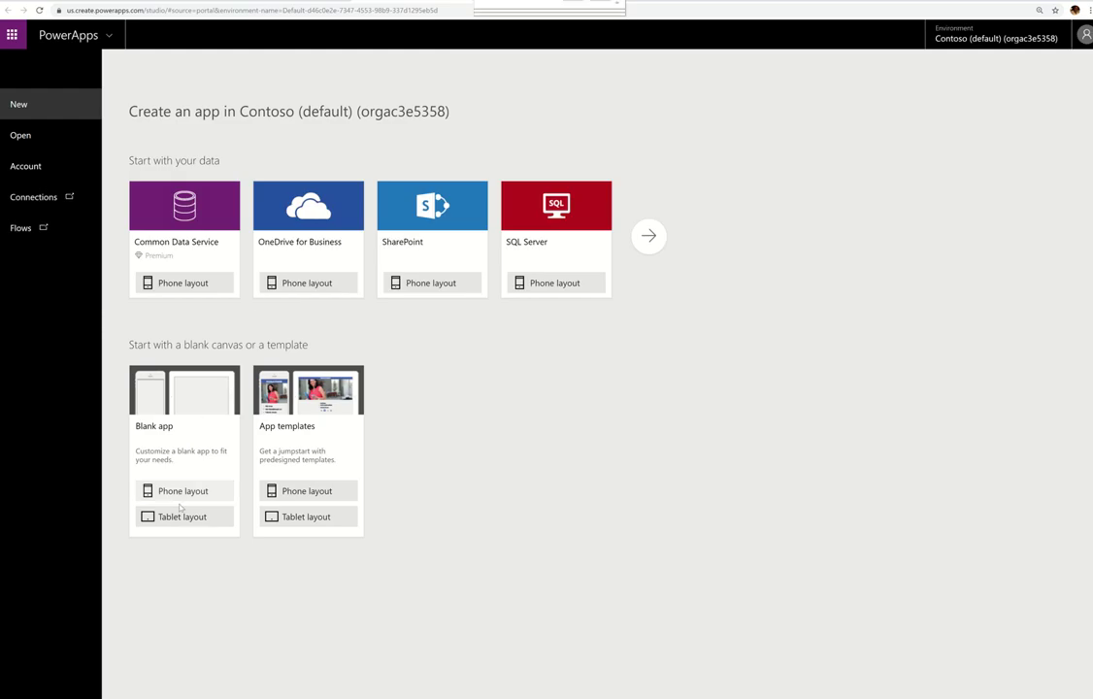
left_click(184, 491)
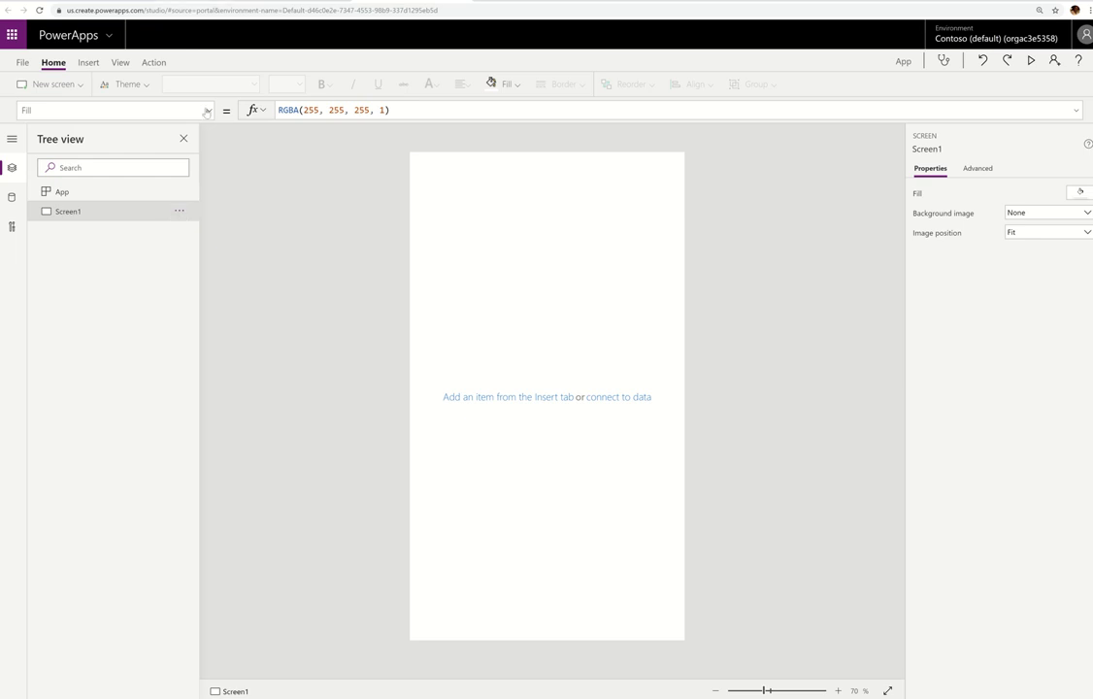
Add the existing Bing Maps connection to the app as the BingMaps data source
left_click(120, 62)
left_click(49, 84)
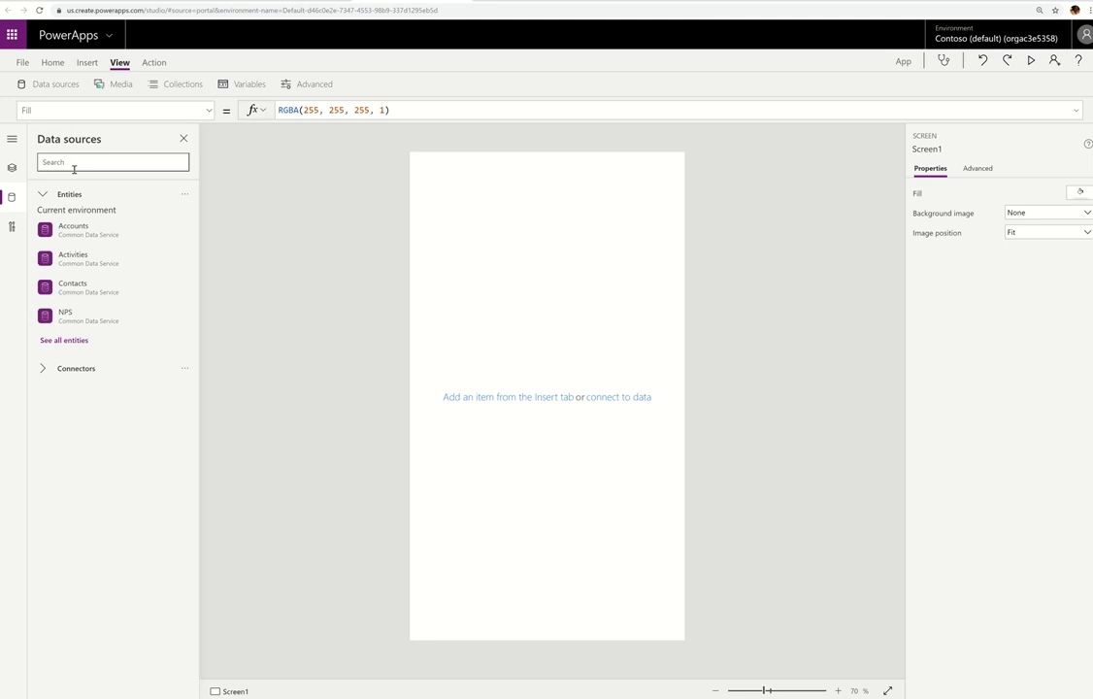
type("bing")
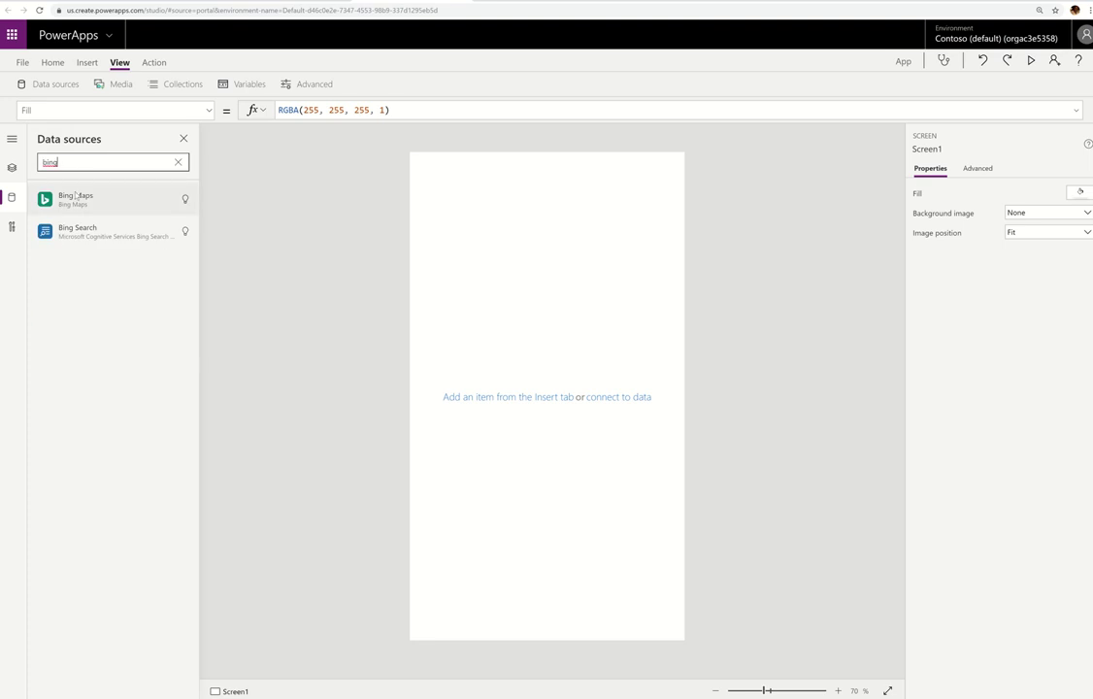
left_click(78, 201)
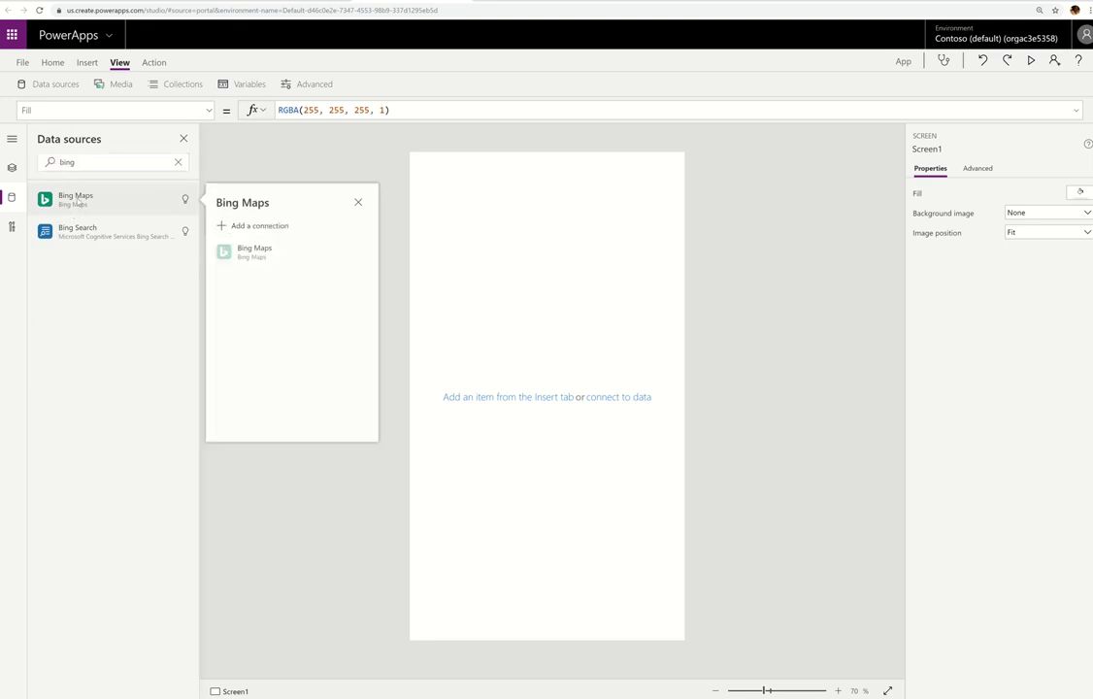
left_click(249, 259)
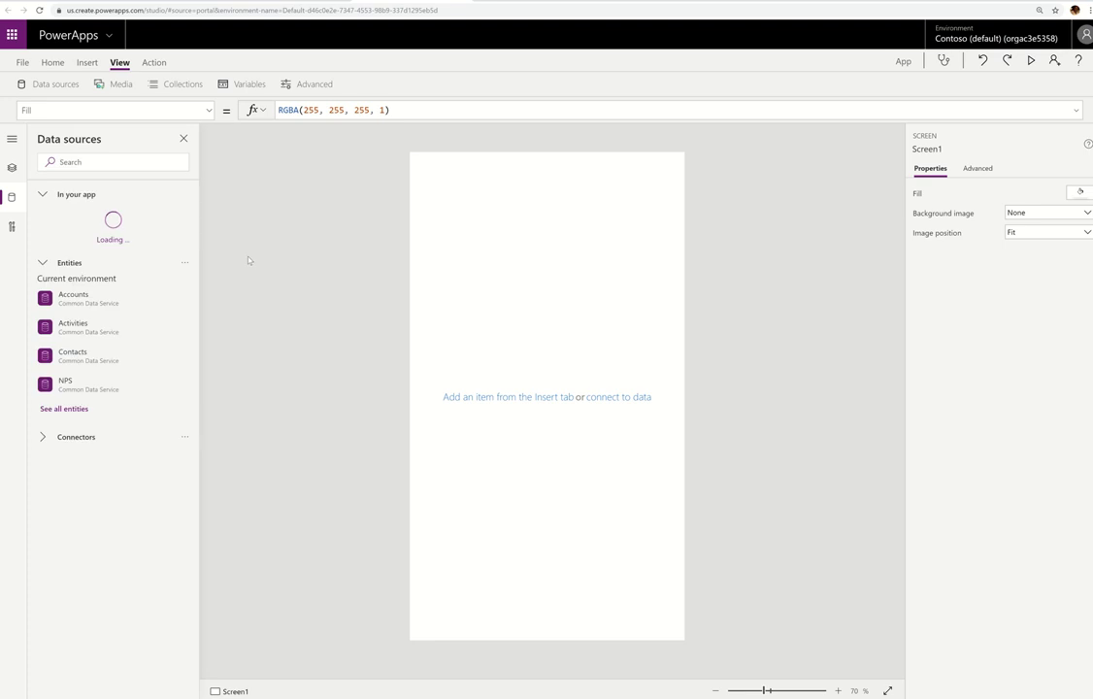
mouse_move(110, 230)
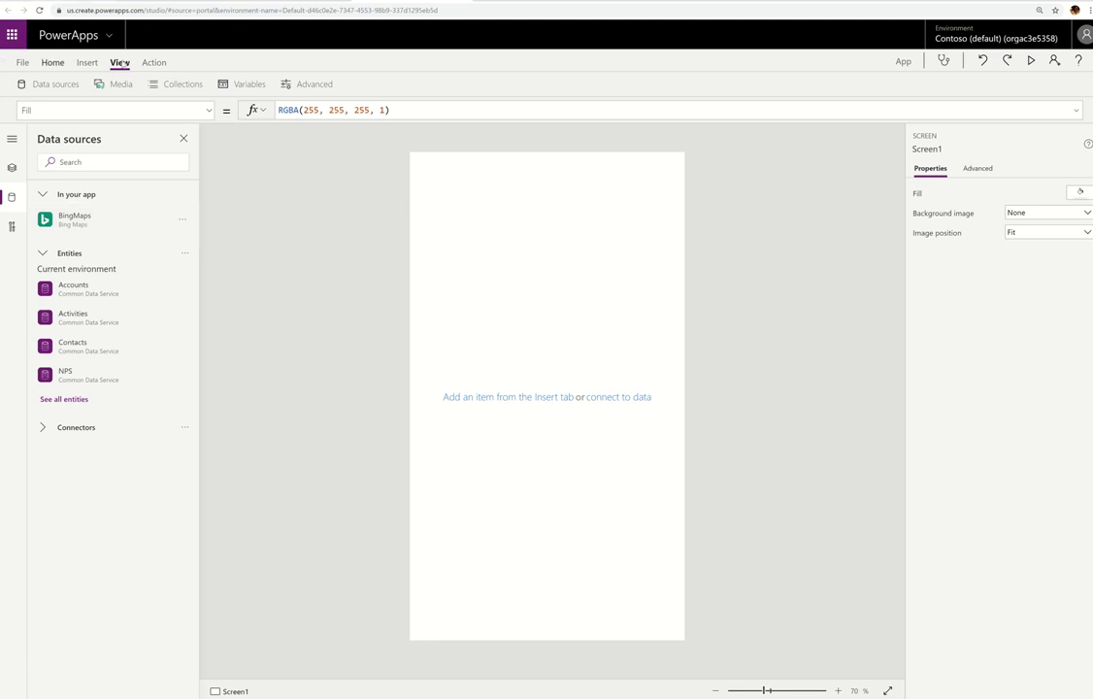
Insert an image control and stretch it across the lower part of the screen
left_click(82, 65)
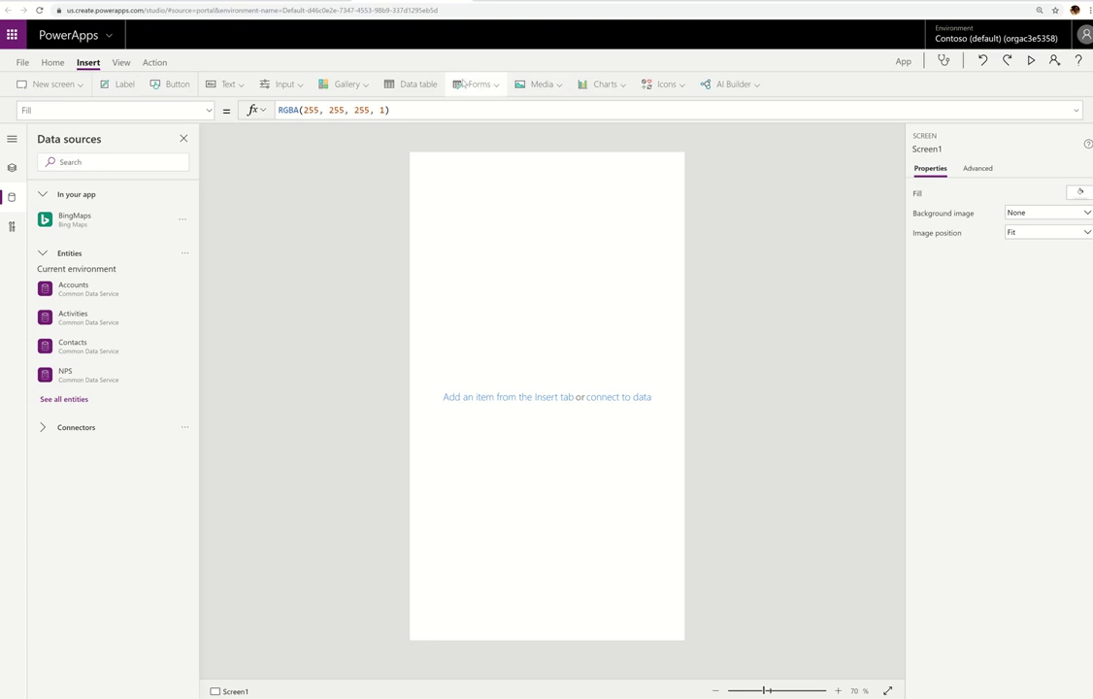
left_click(544, 85)
left_click(544, 109)
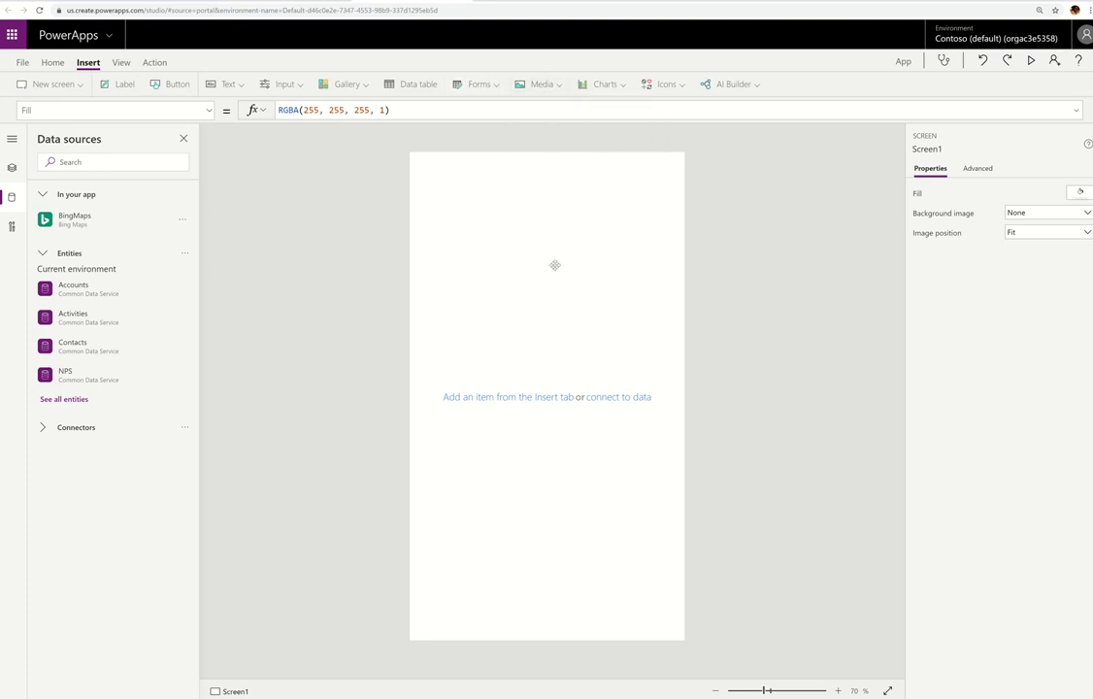
left_click_drag(553, 261, 535, 594)
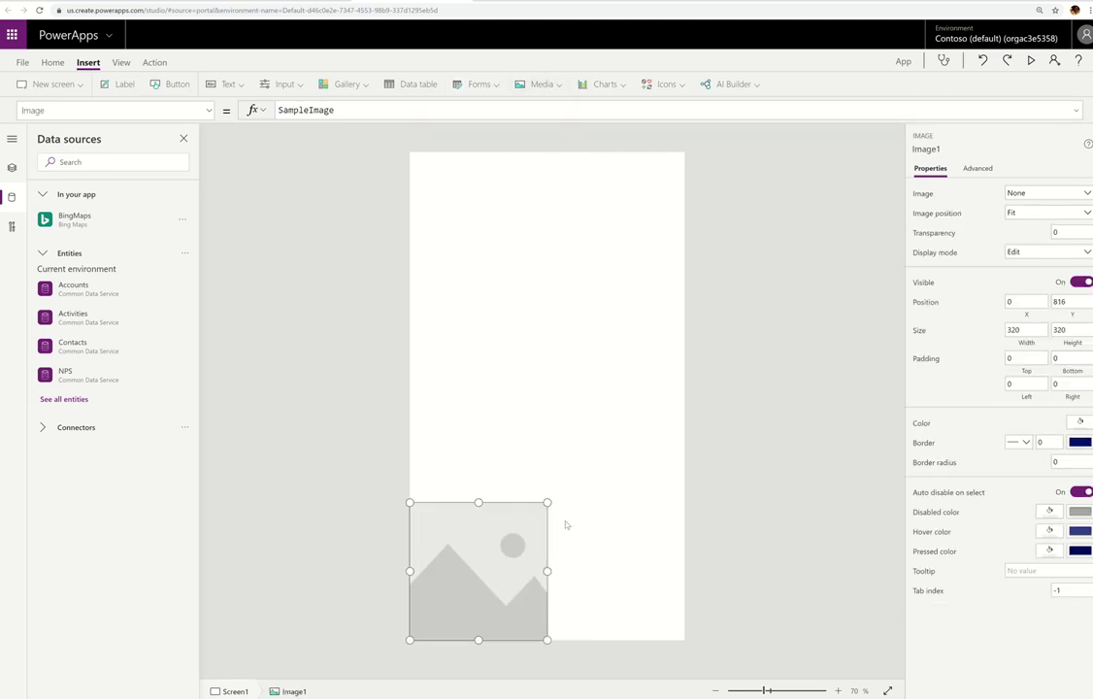
left_click_drag(548, 502, 740, 310)
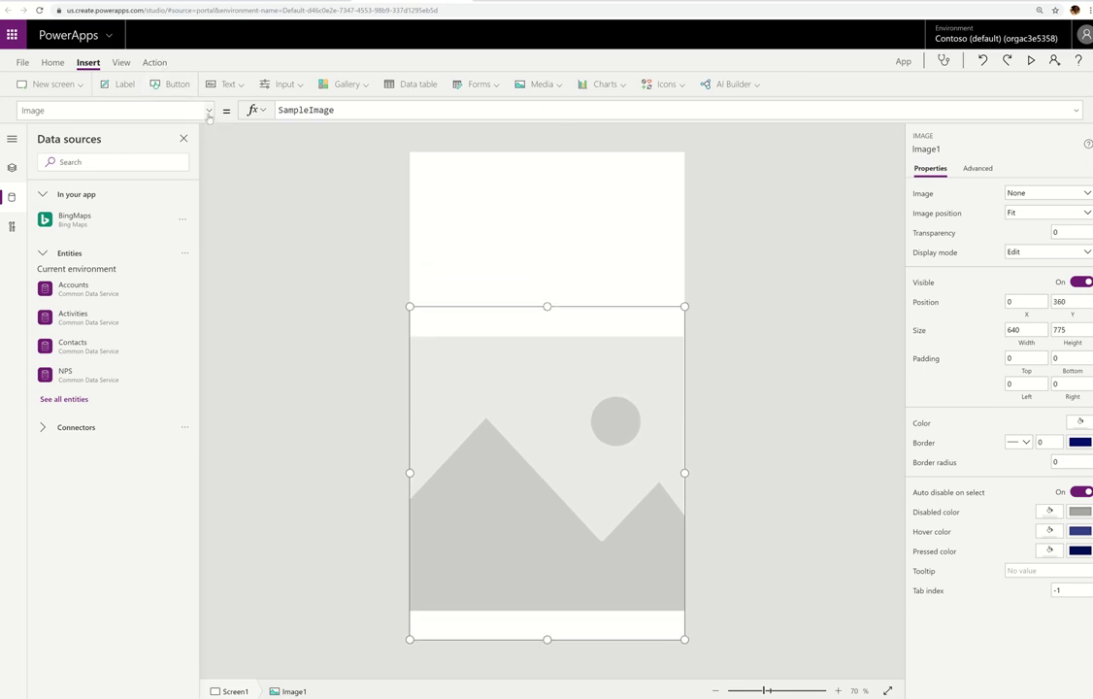
Set Image1's ImagePosition to Fill and lower its top edge to Y 416, height 717
left_click(172, 111)
left_click(146, 276)
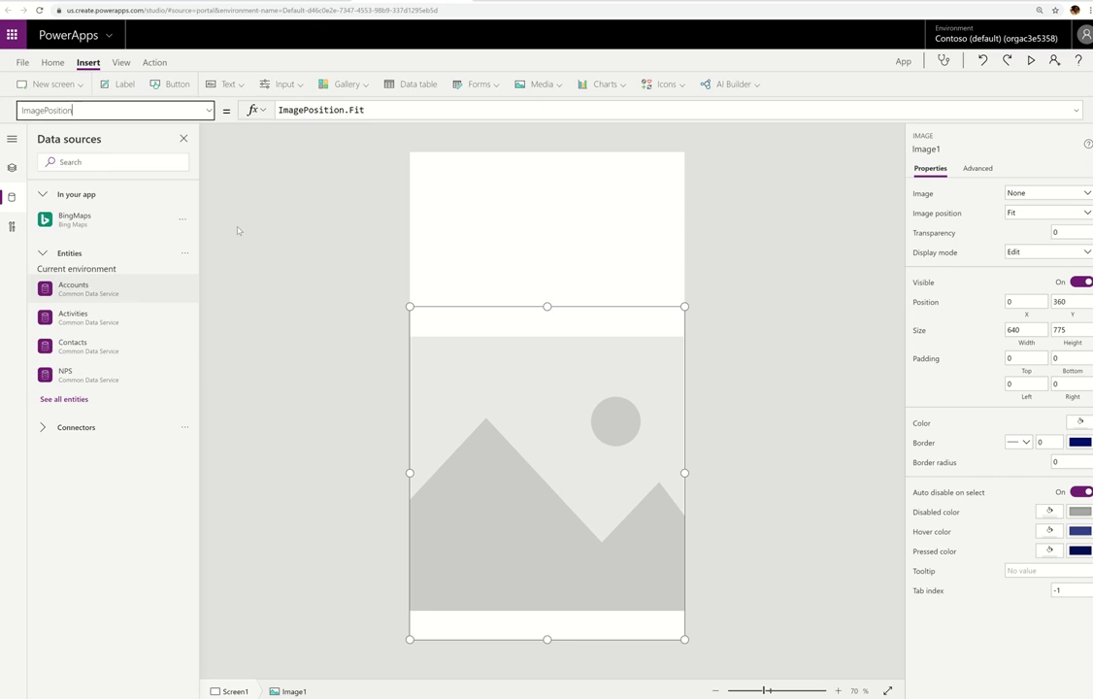
left_click(343, 109)
key("ctrl+a")
type("ImagePosition.Fit")
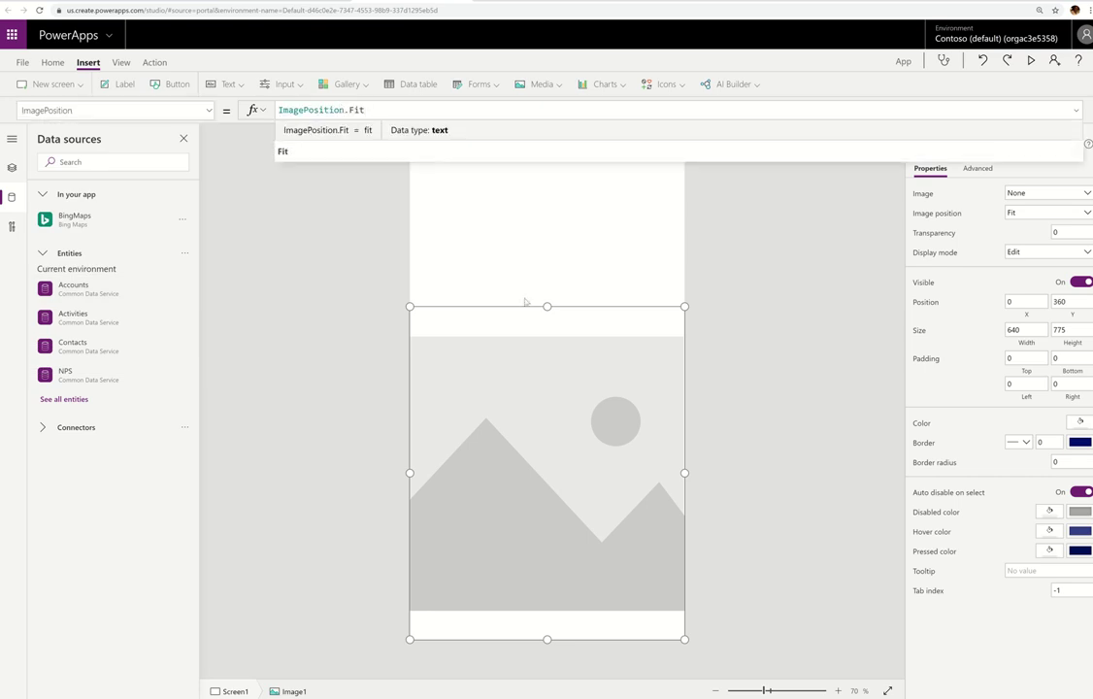
left_click_drag(547, 307, 555, 259)
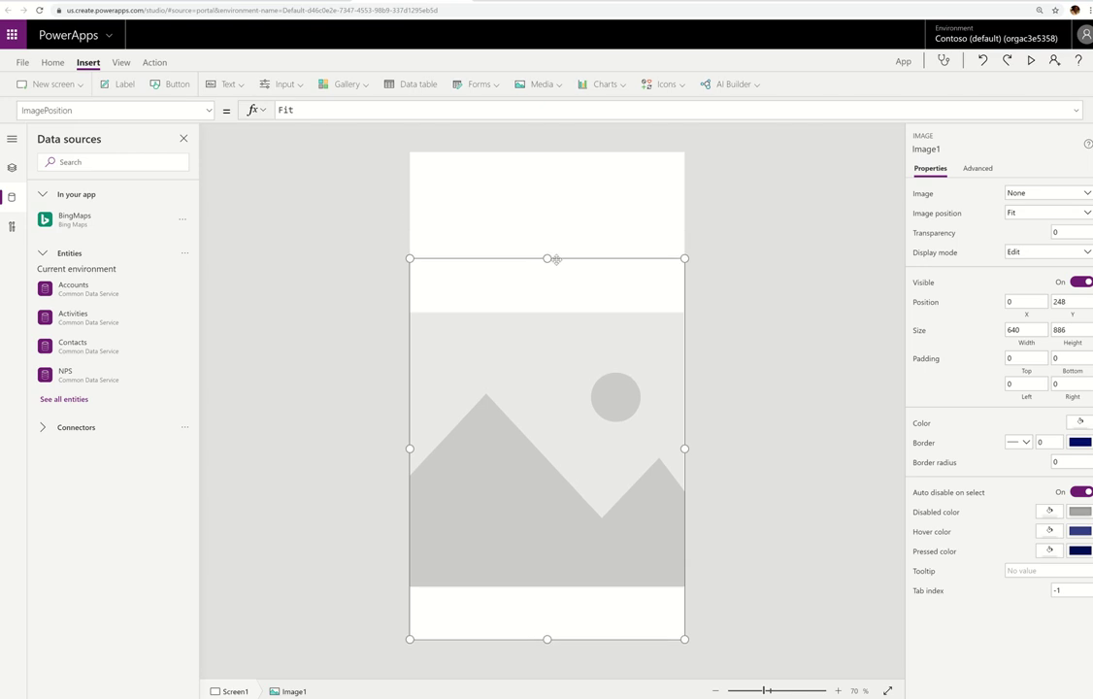
left_click(304, 109)
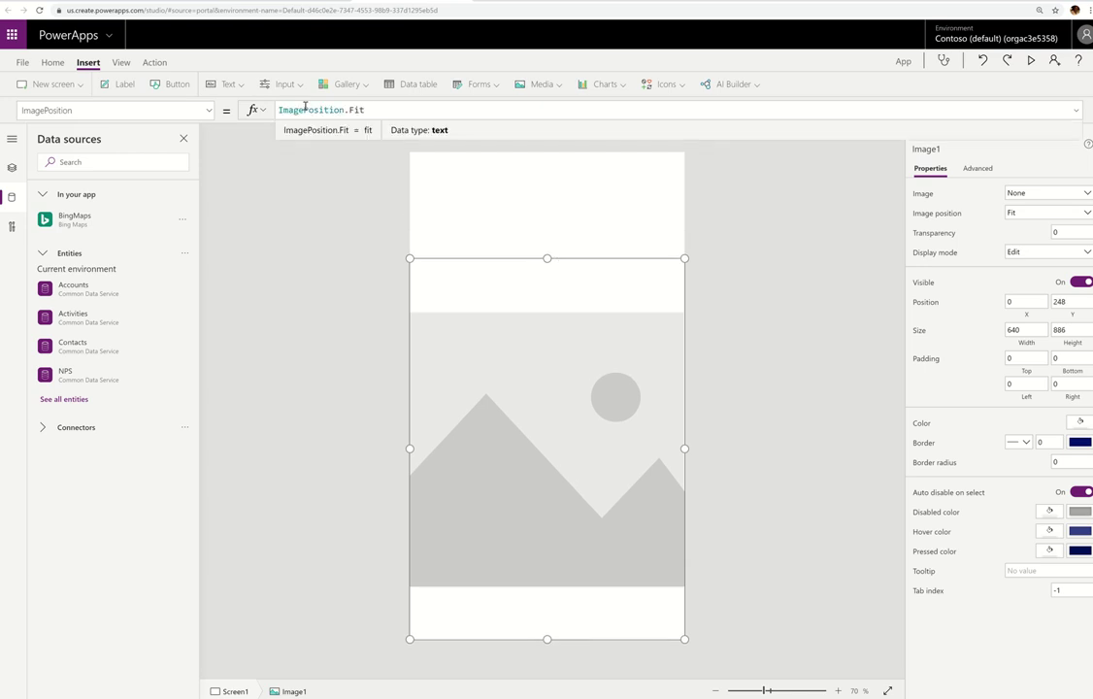
key("BackSpace")
type("ll")
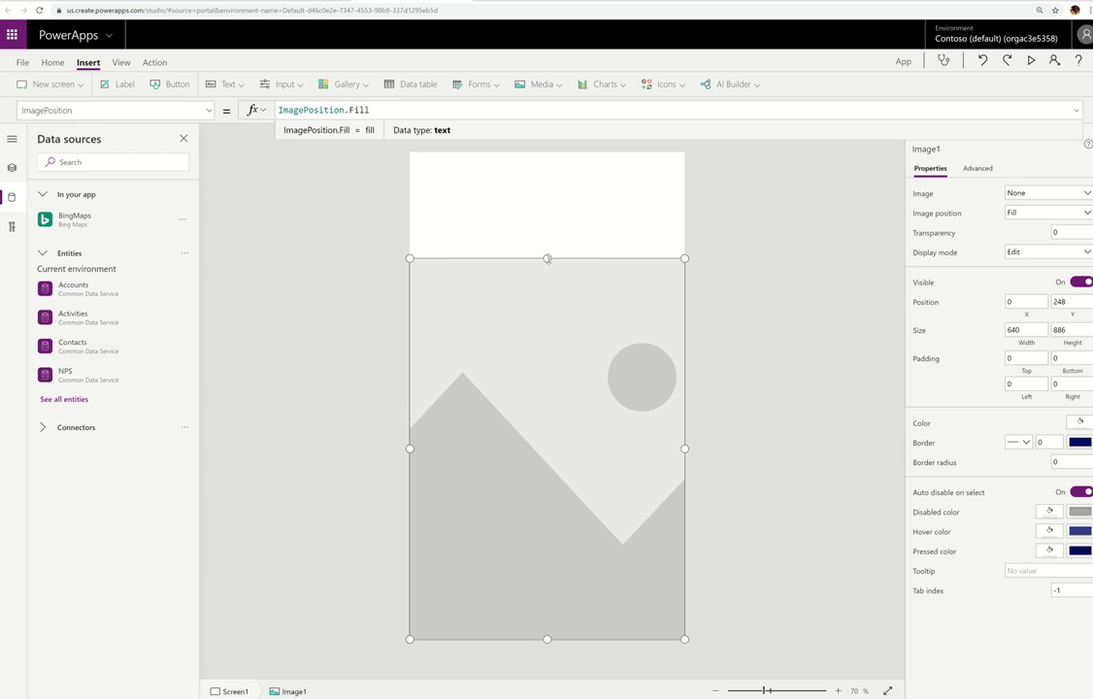
left_click(549, 294)
left_click_drag(550, 295, 548, 330)
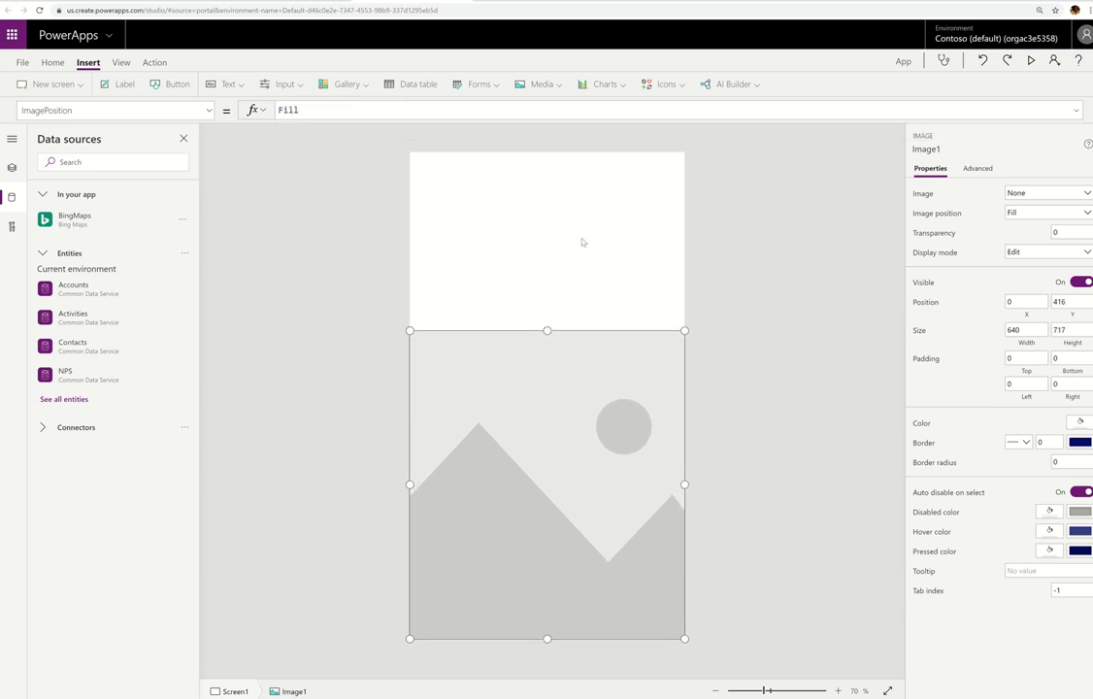
Show the Tree view of screens and controls beside the canvas
left_click(12, 171)
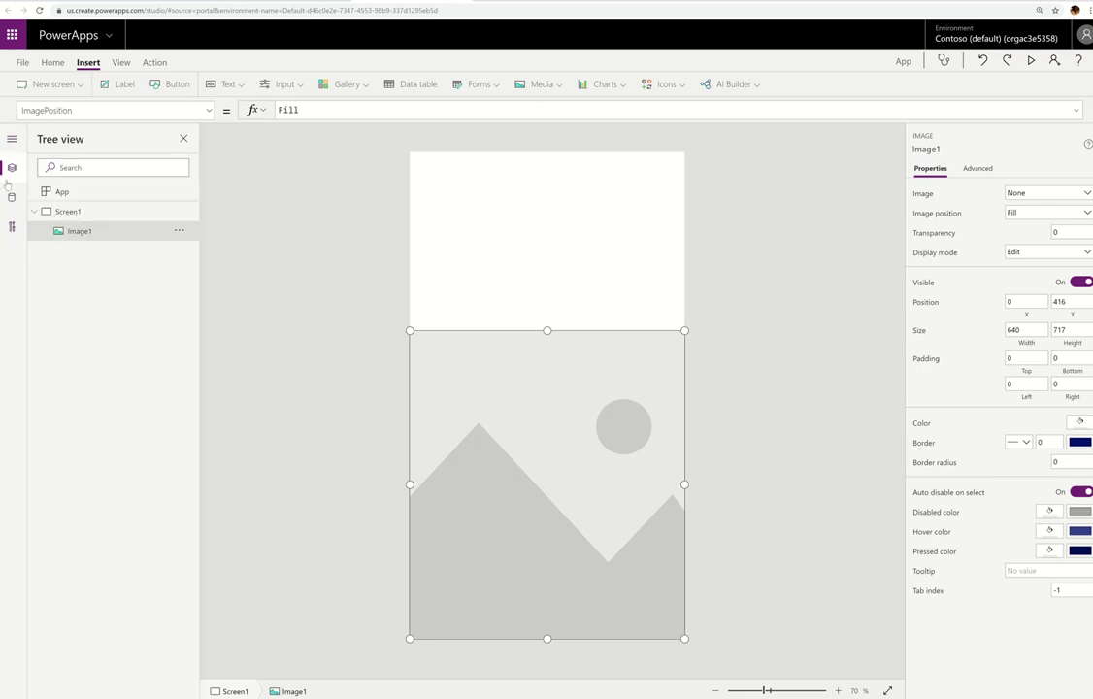
left_click(11, 196)
left_click(17, 227)
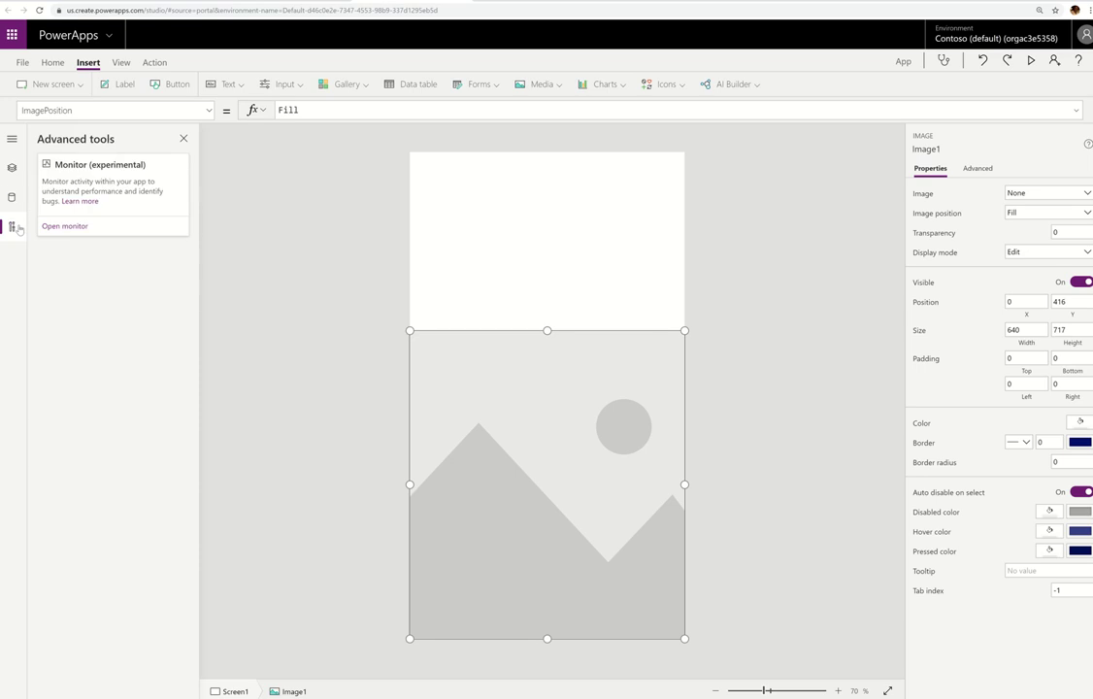
left_click(14, 170)
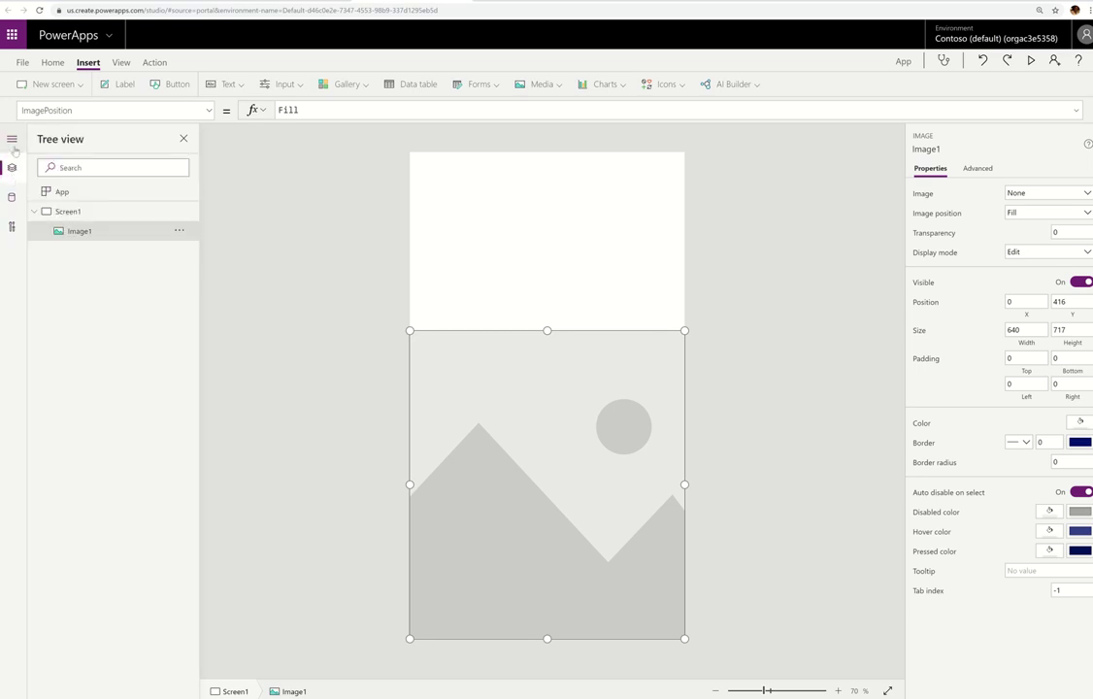
left_click(11, 140)
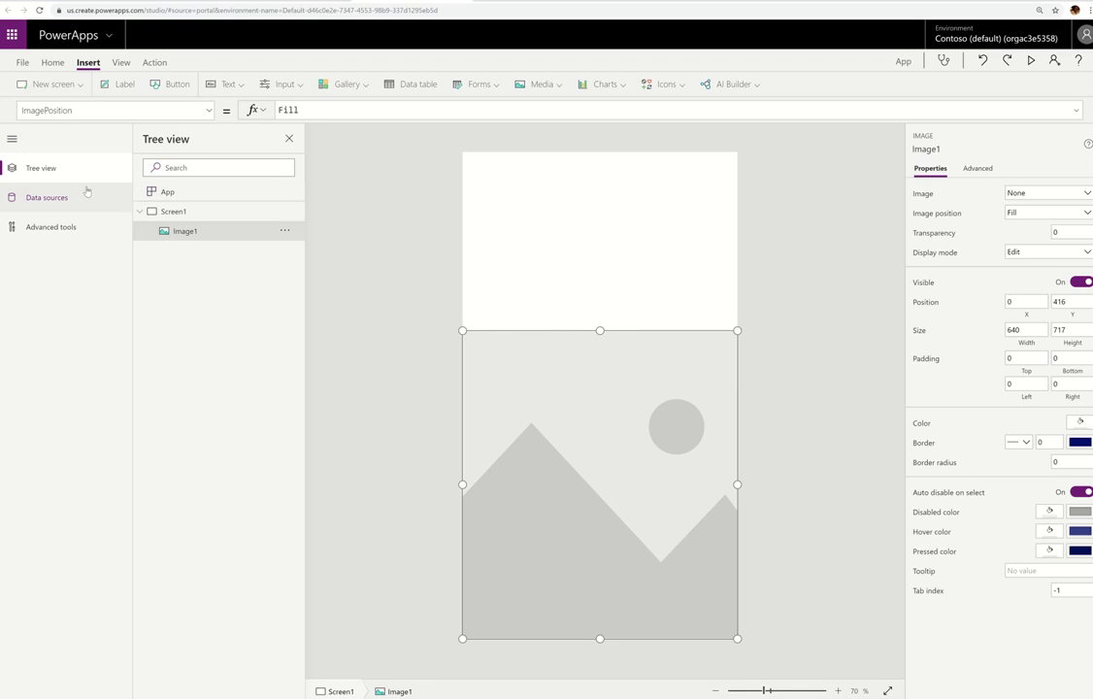
left_click(12, 170)
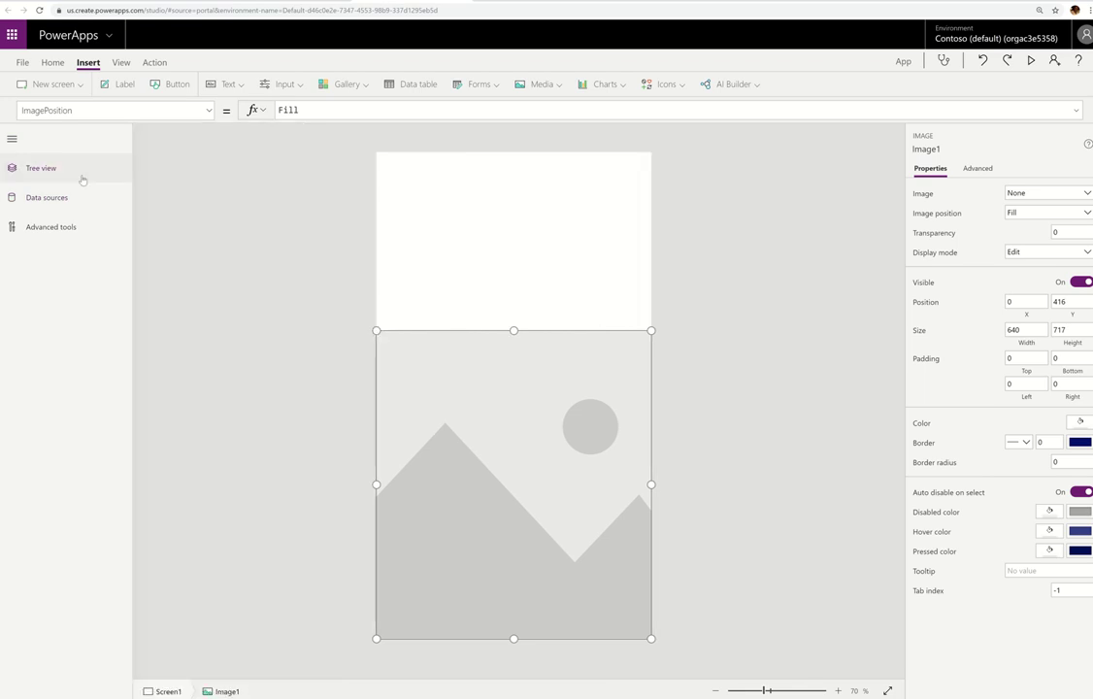
left_click(29, 157)
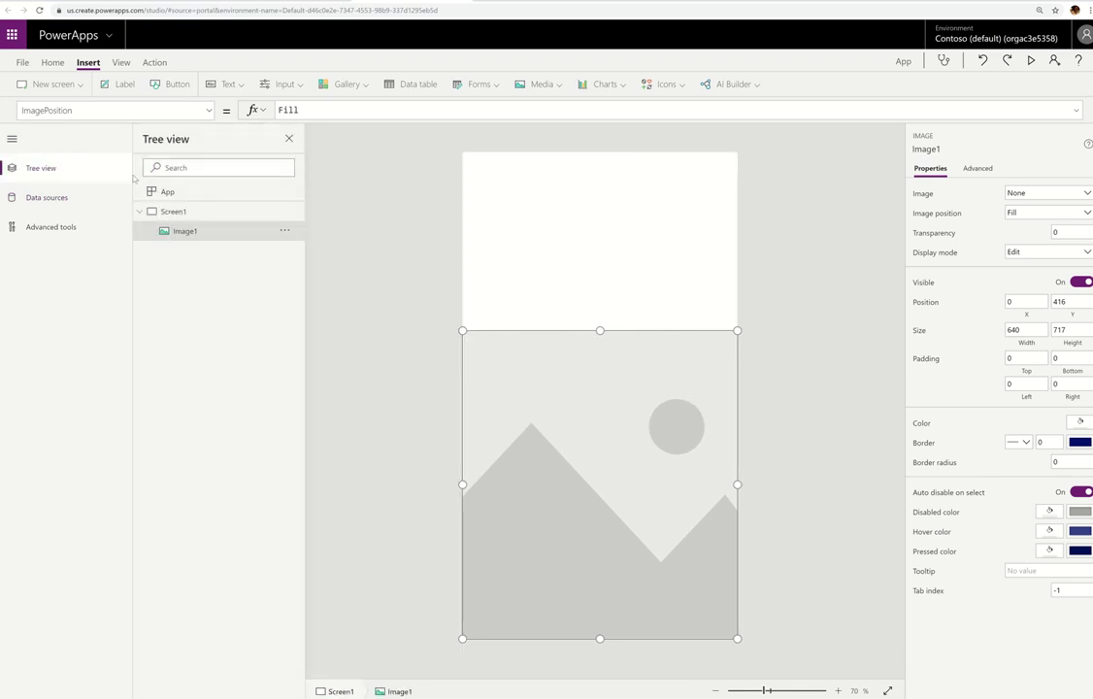
left_click(12, 139)
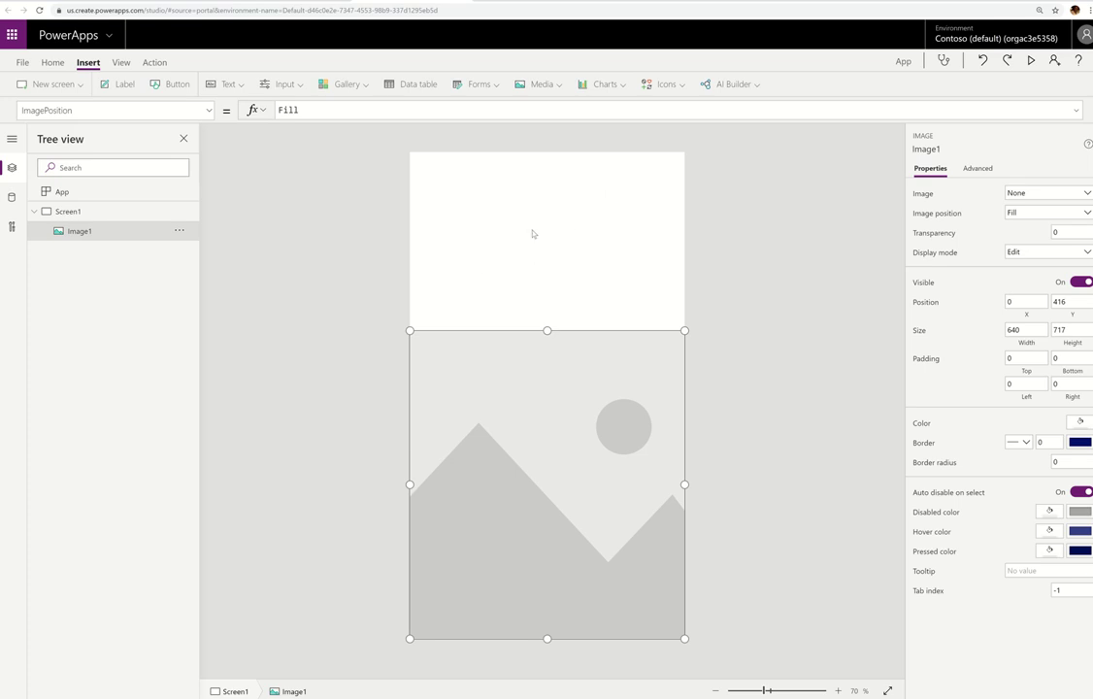
left_click(579, 212)
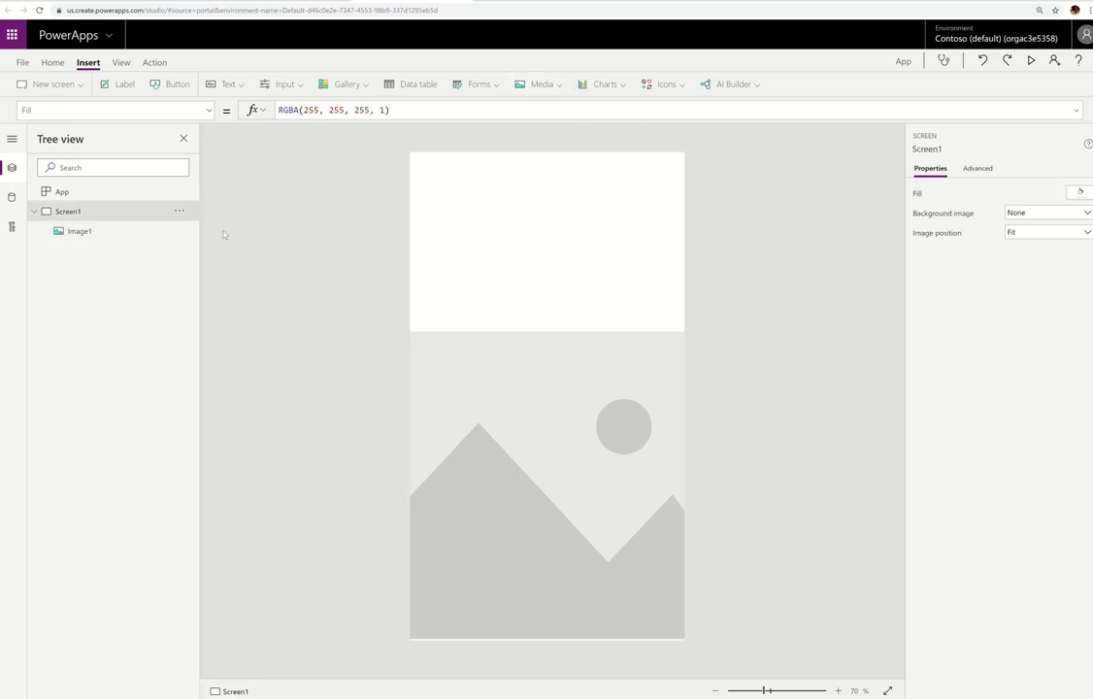
Rename the Image1 control to imgMap
left_click(139, 233)
left_click(178, 230)
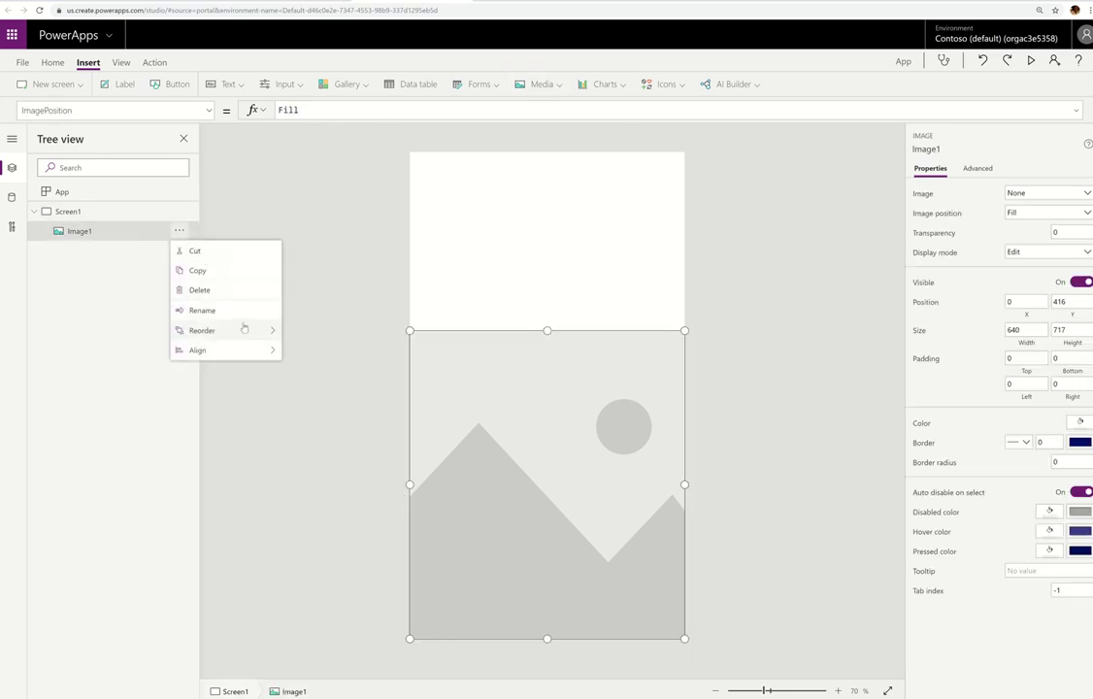
left_click(202, 309)
type("im")
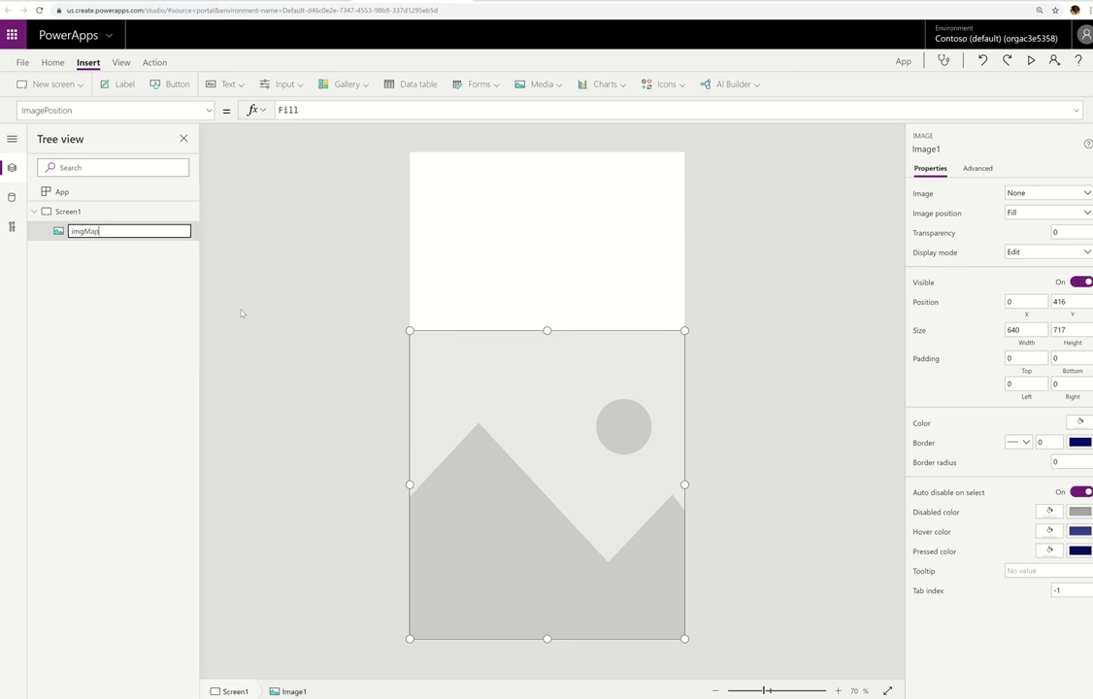
type("gMap")
key("Return")
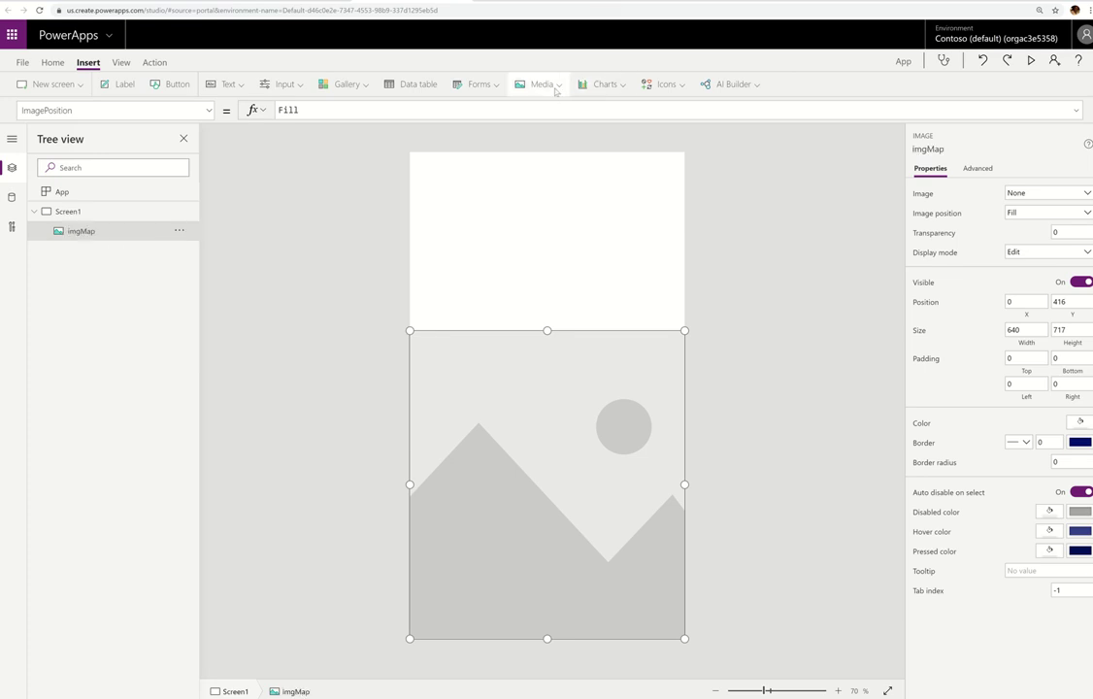
Insert Image2 spanning the top at 640 by 416, with ImagePosition set to Fill
left_click(557, 84)
left_click(561, 111)
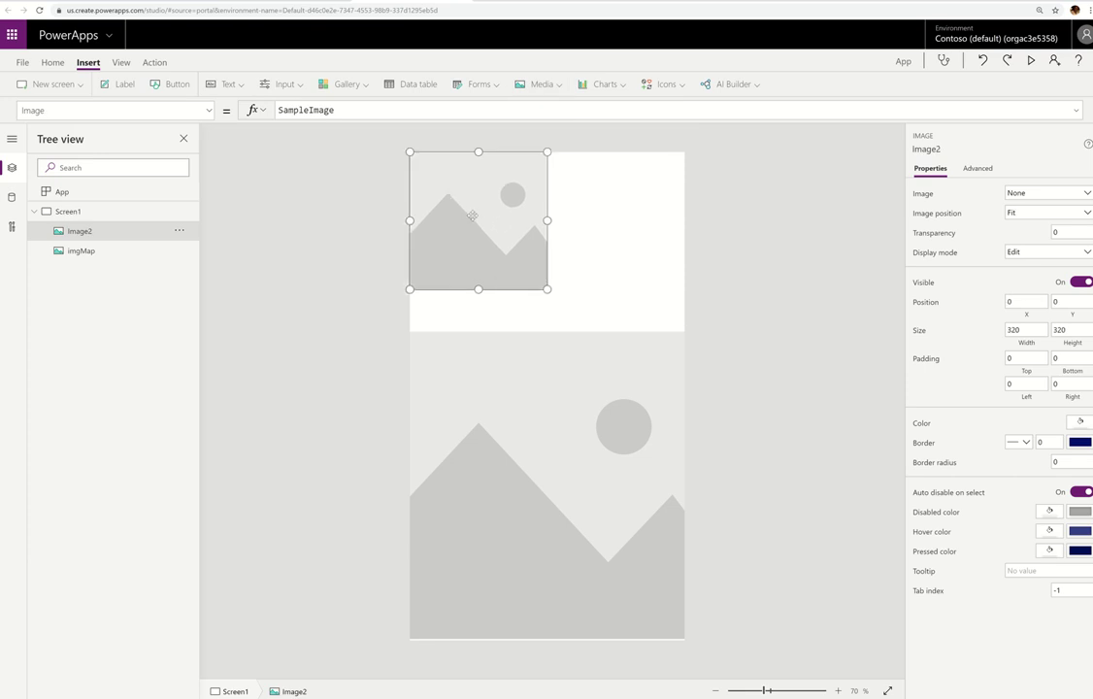
left_click_drag(549, 291, 693, 330)
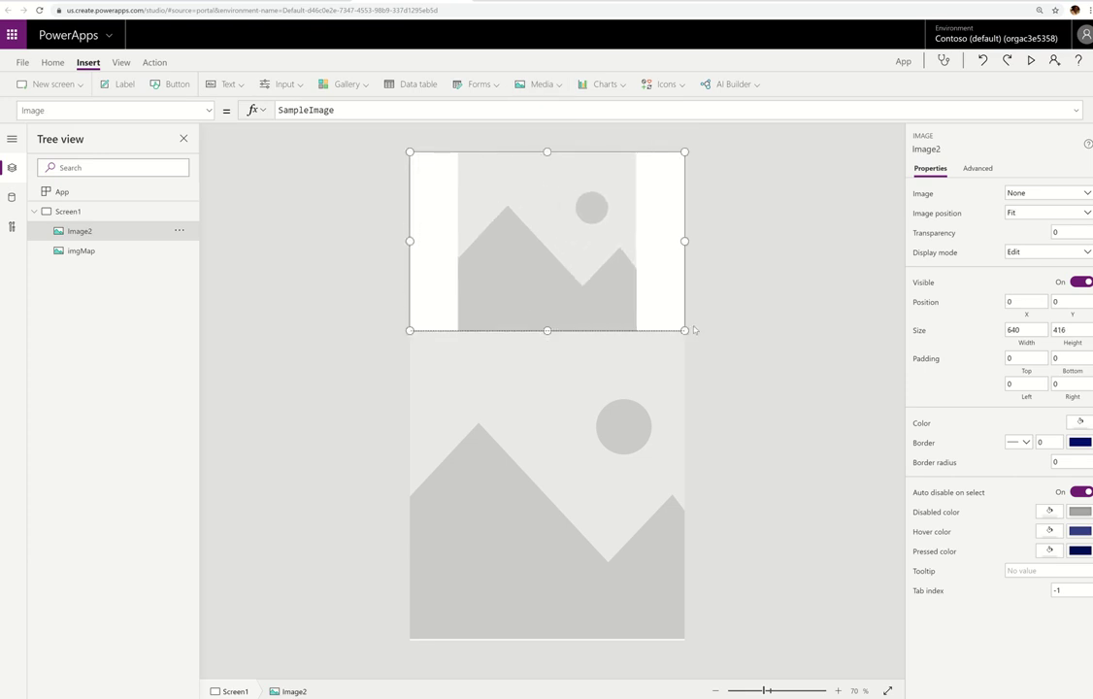
left_click(184, 109)
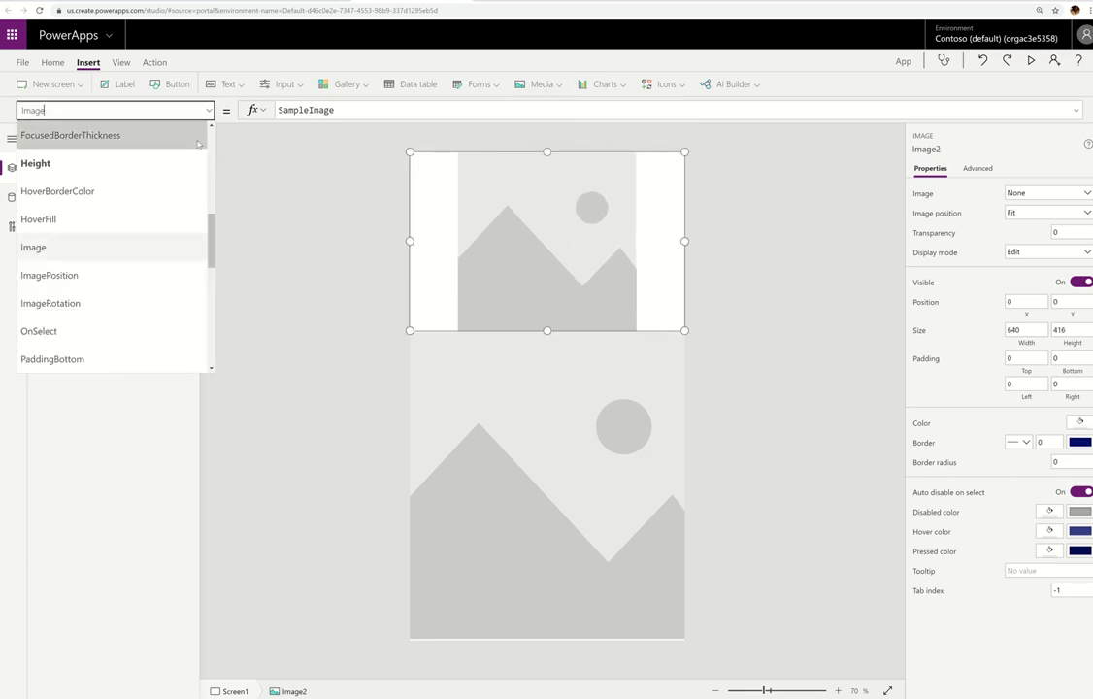
left_click(169, 279)
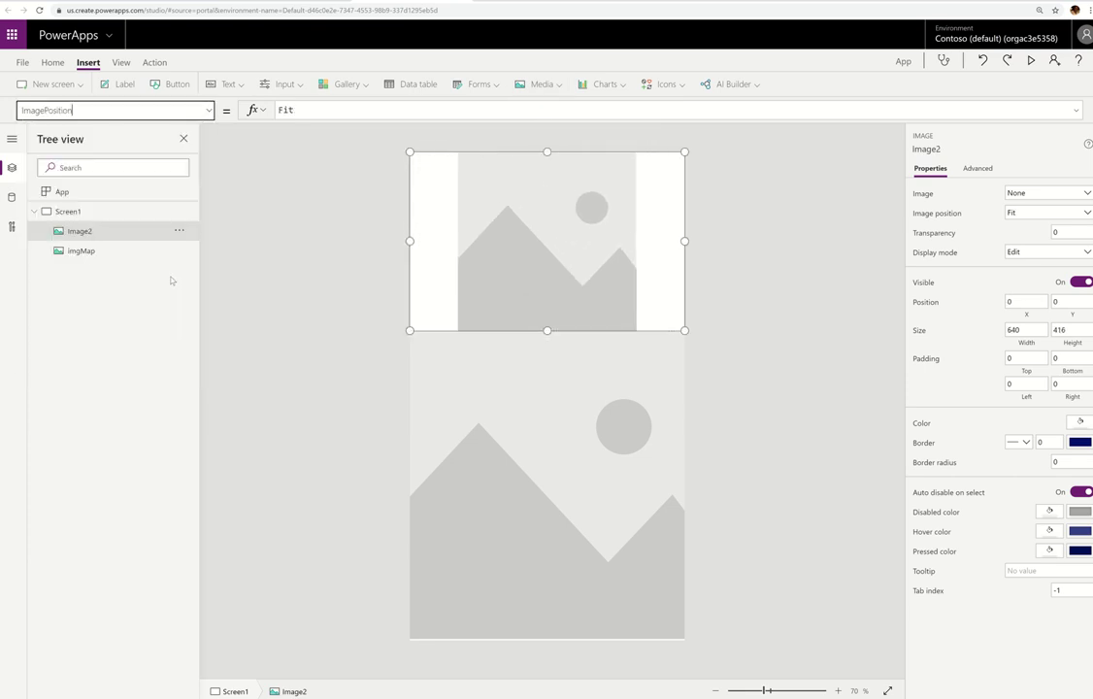
left_click(331, 112)
type("ll")
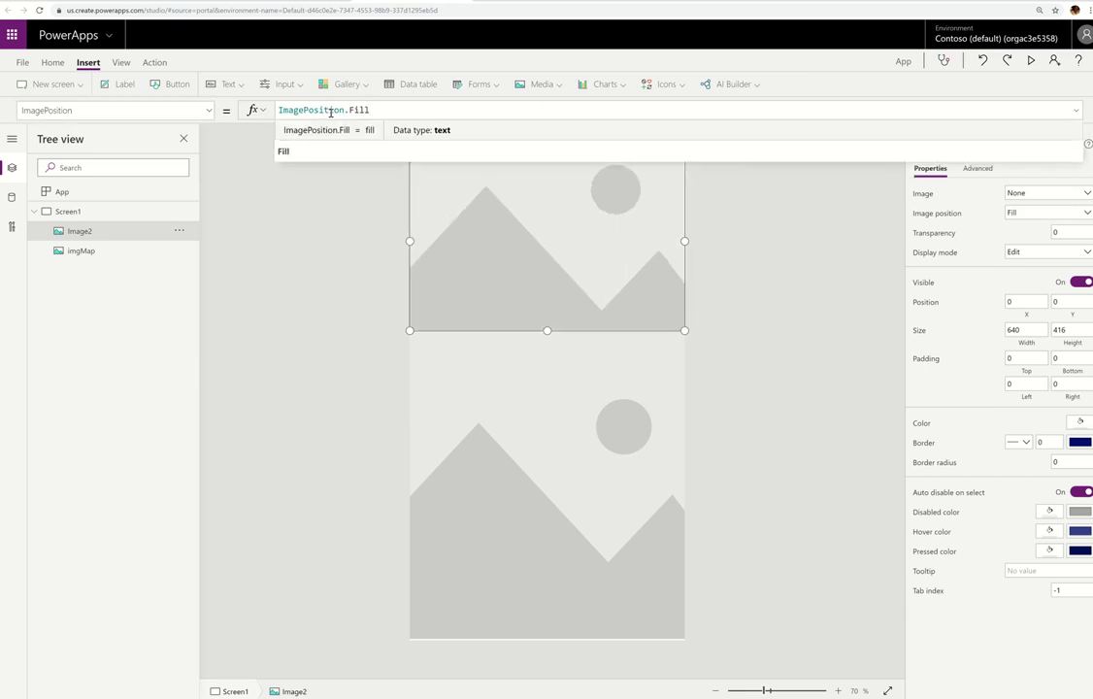
left_click(210, 112)
left_click(310, 192)
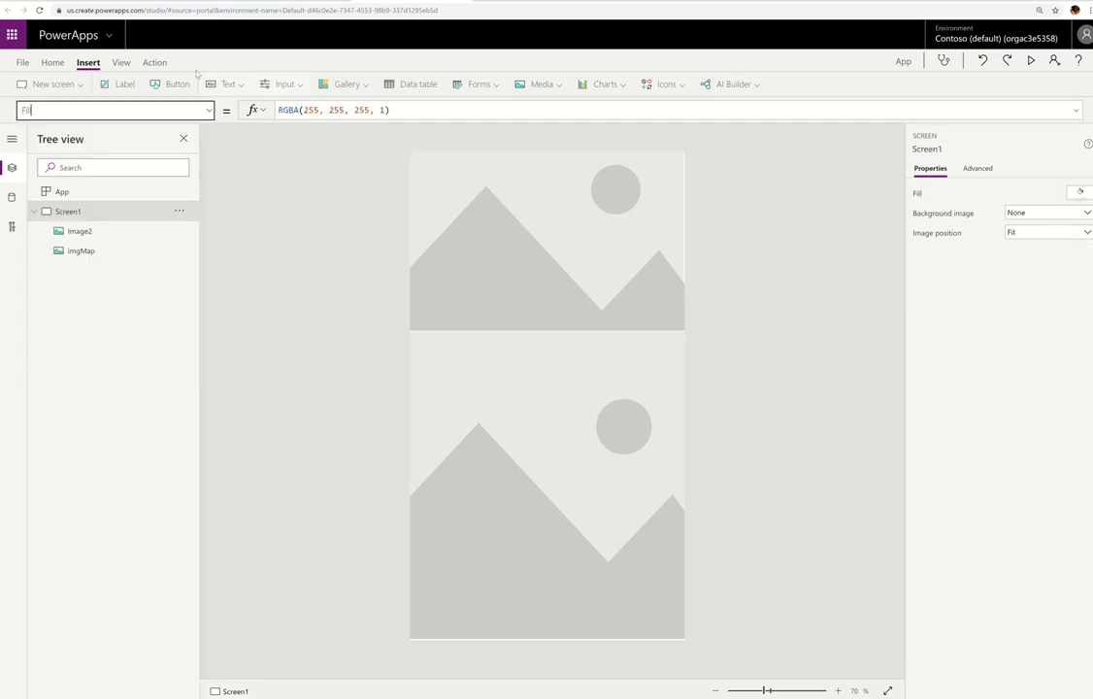
Upload sunrise.jpg and sunset.jpg from the Desktop into the app's media library
left_click(120, 63)
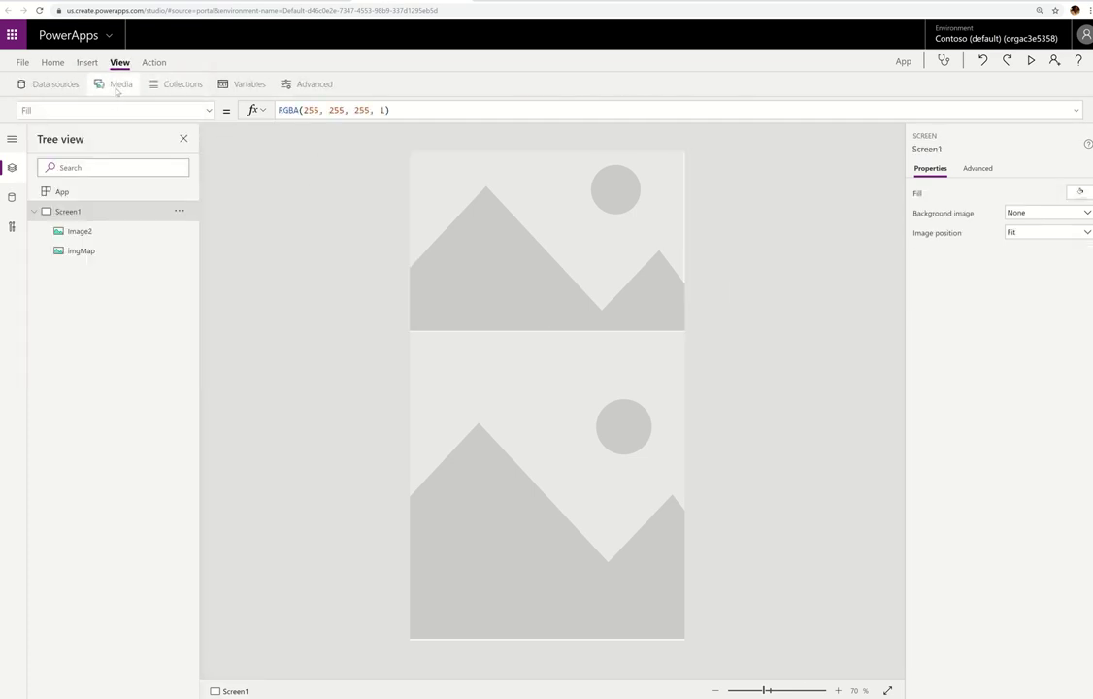
left_click(118, 87)
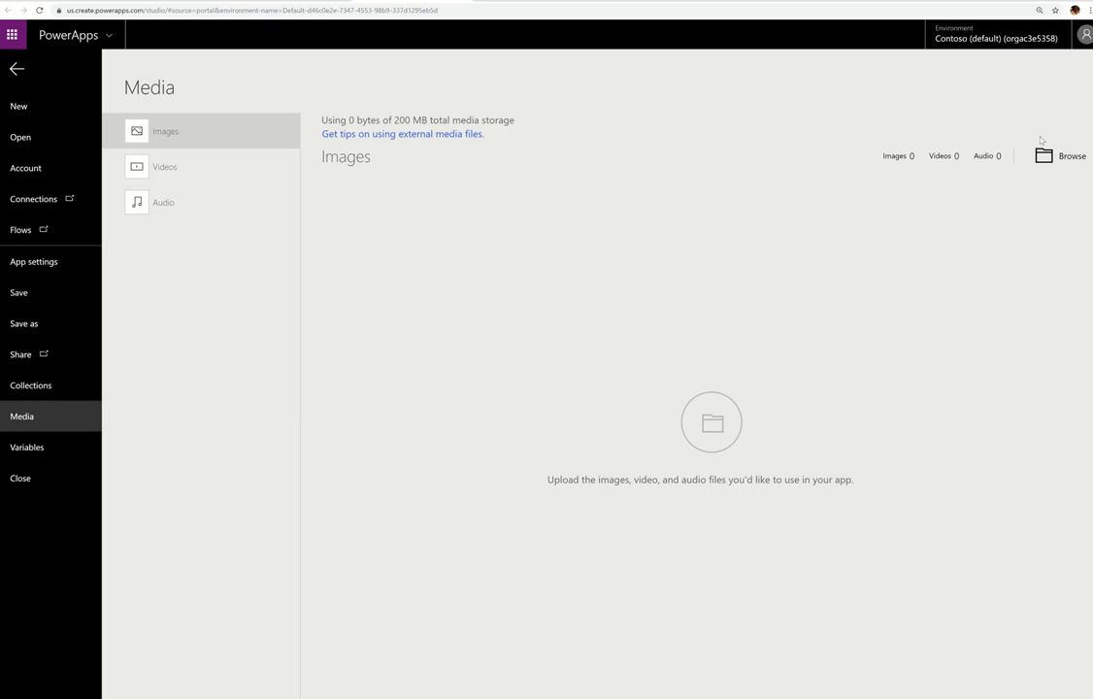
left_click(1043, 155)
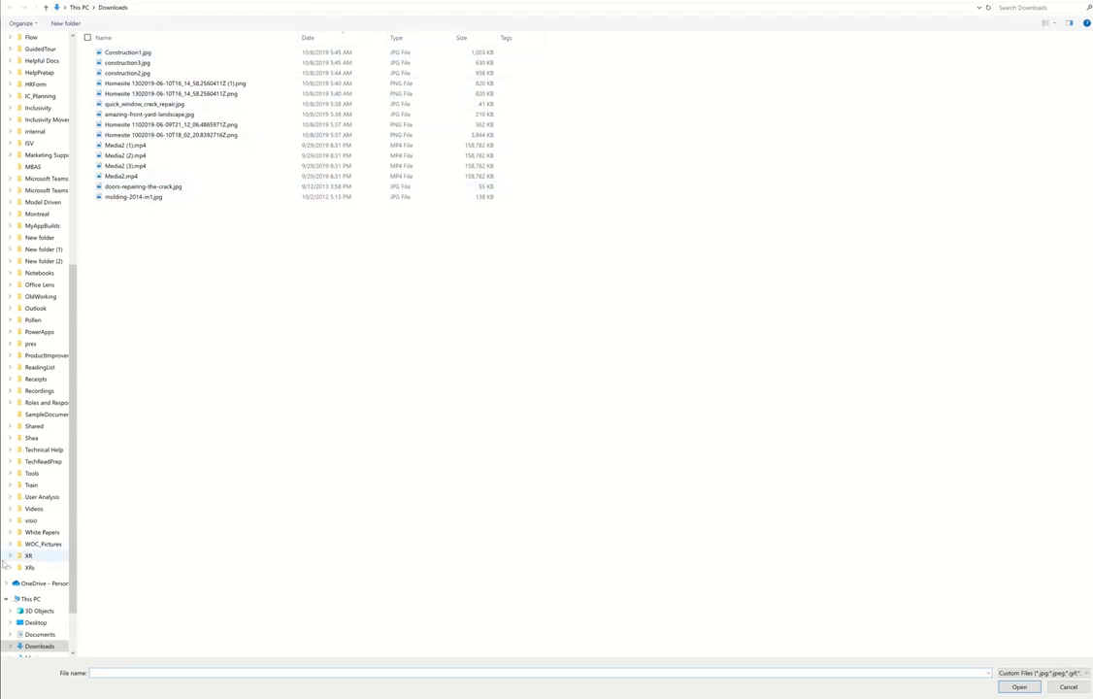
left_click(36, 622)
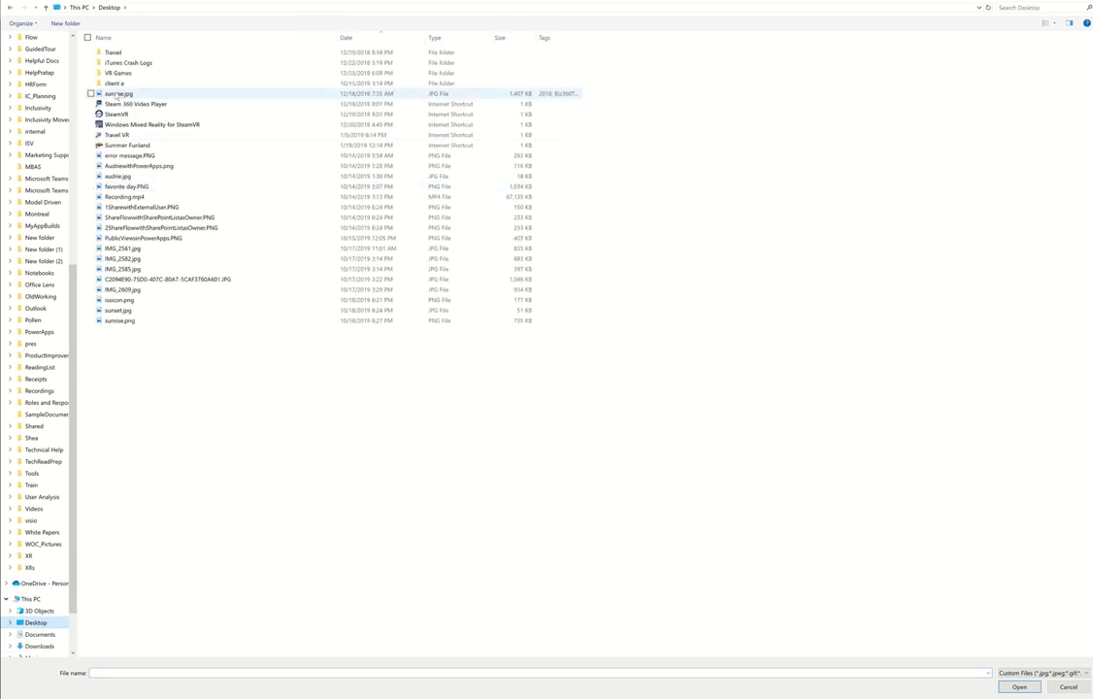
left_click(117, 93)
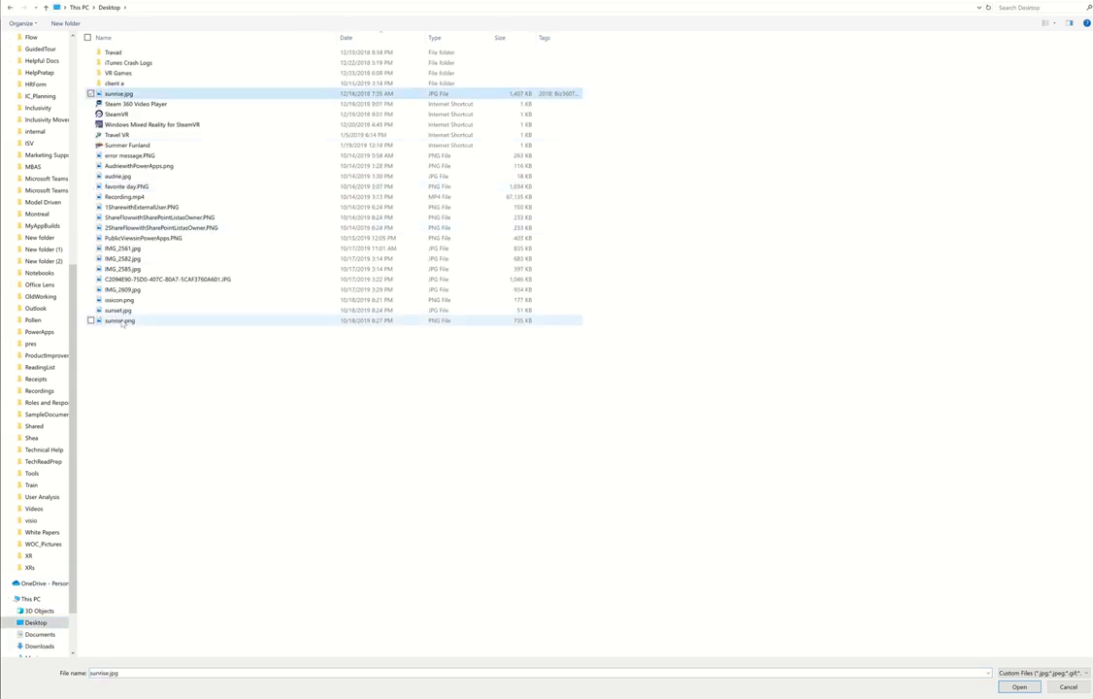
left_click(118, 311, "ctrl")
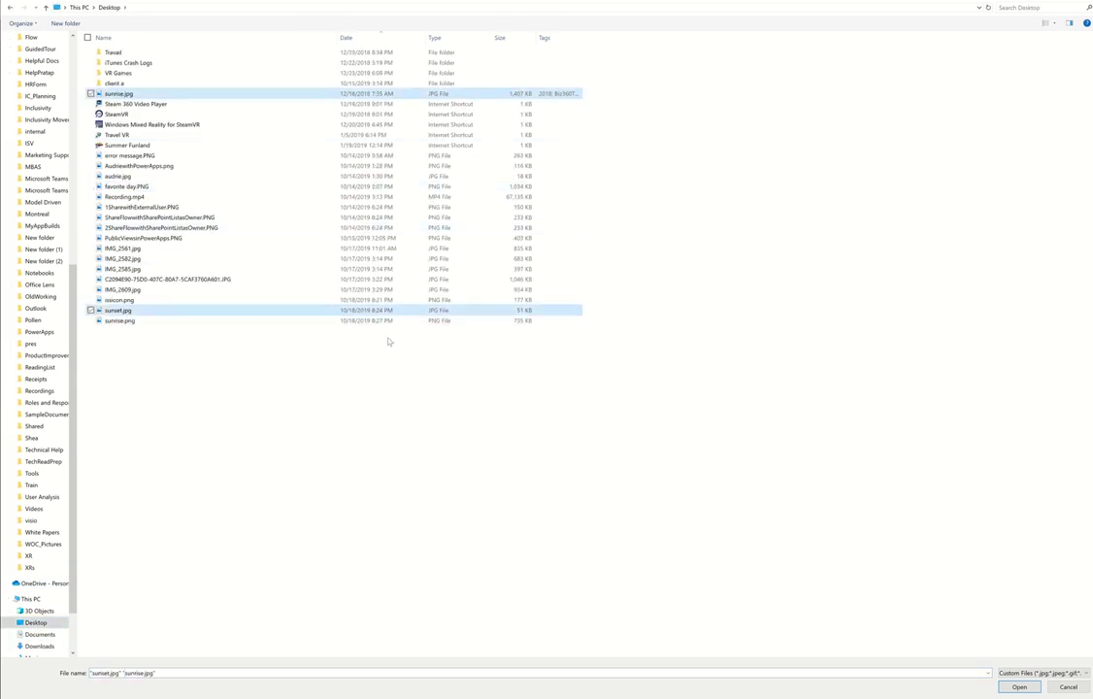
left_click(1035, 686)
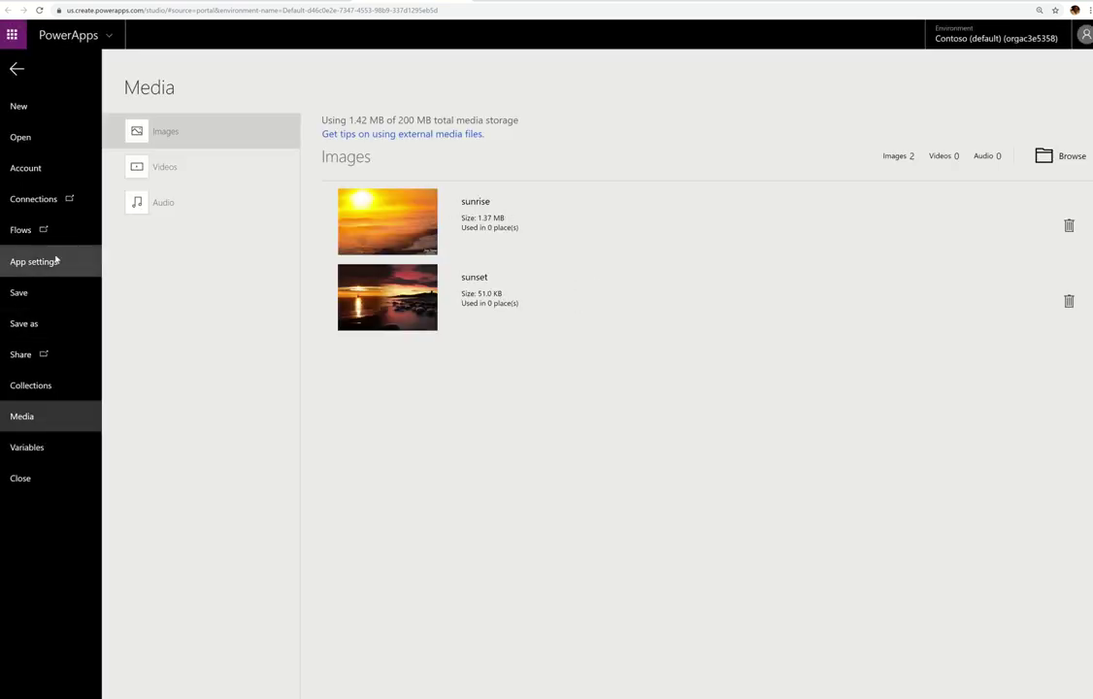
Set the app icon to issicon.png on a dark-blue background
left_click(57, 260)
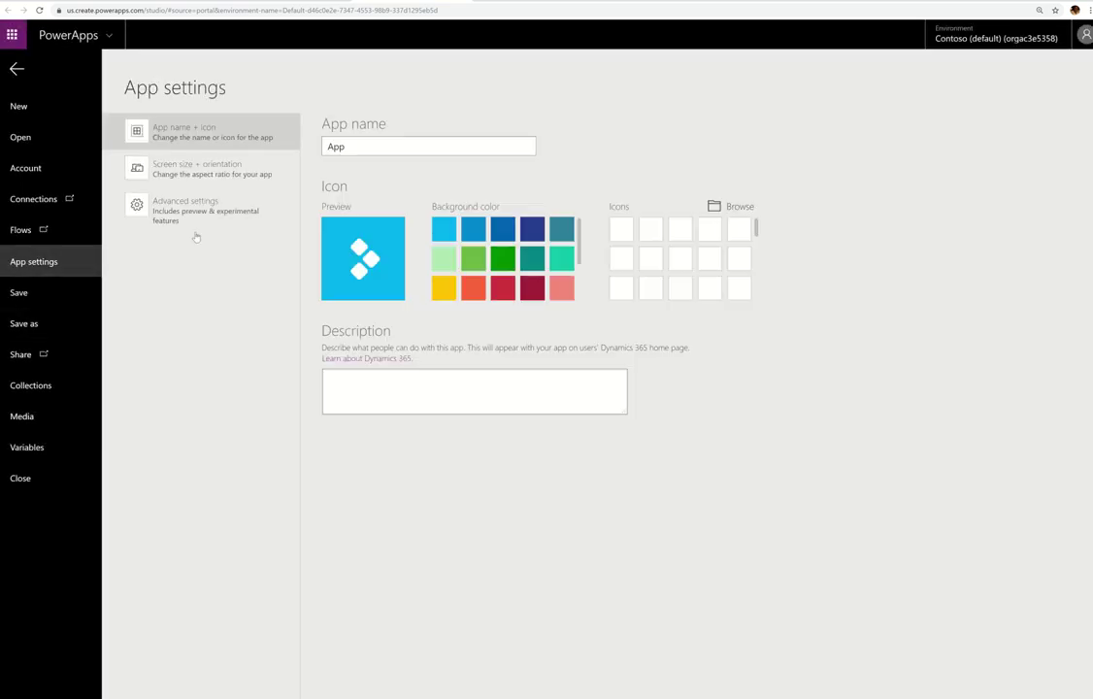
left_click(749, 206)
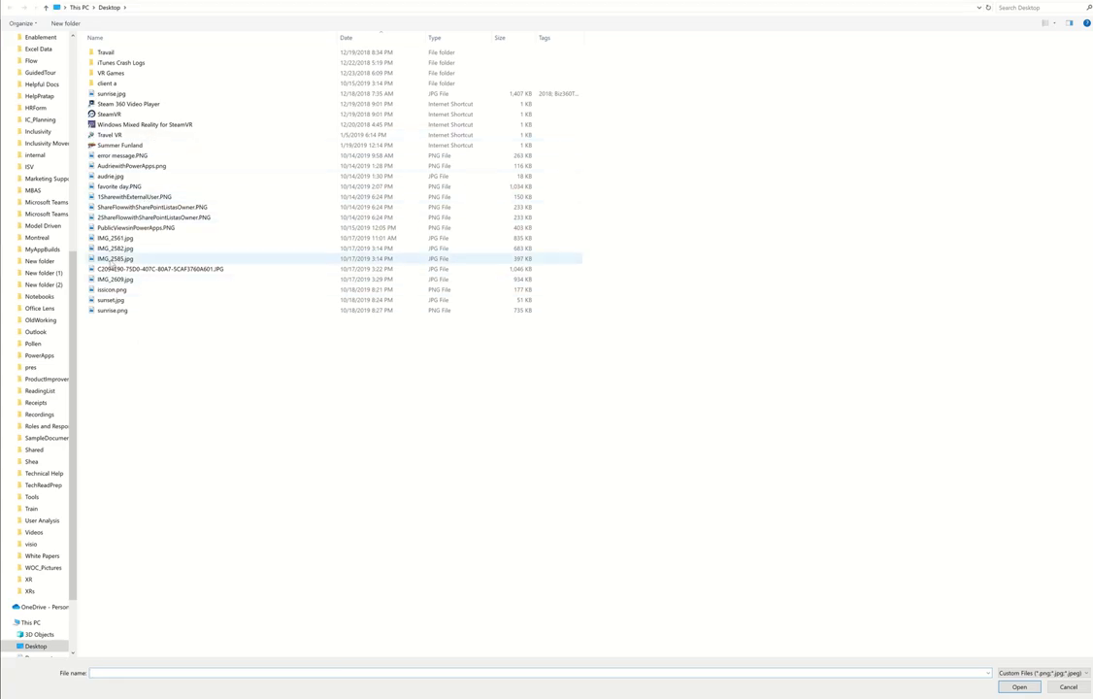
left_click(113, 289)
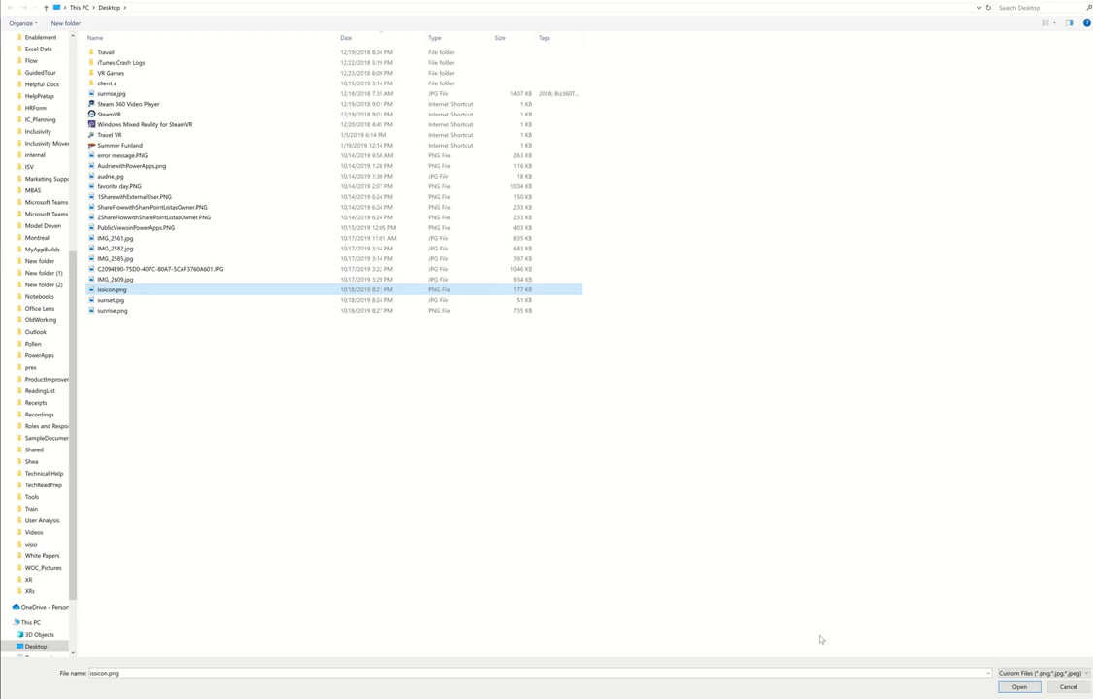
key("Return")
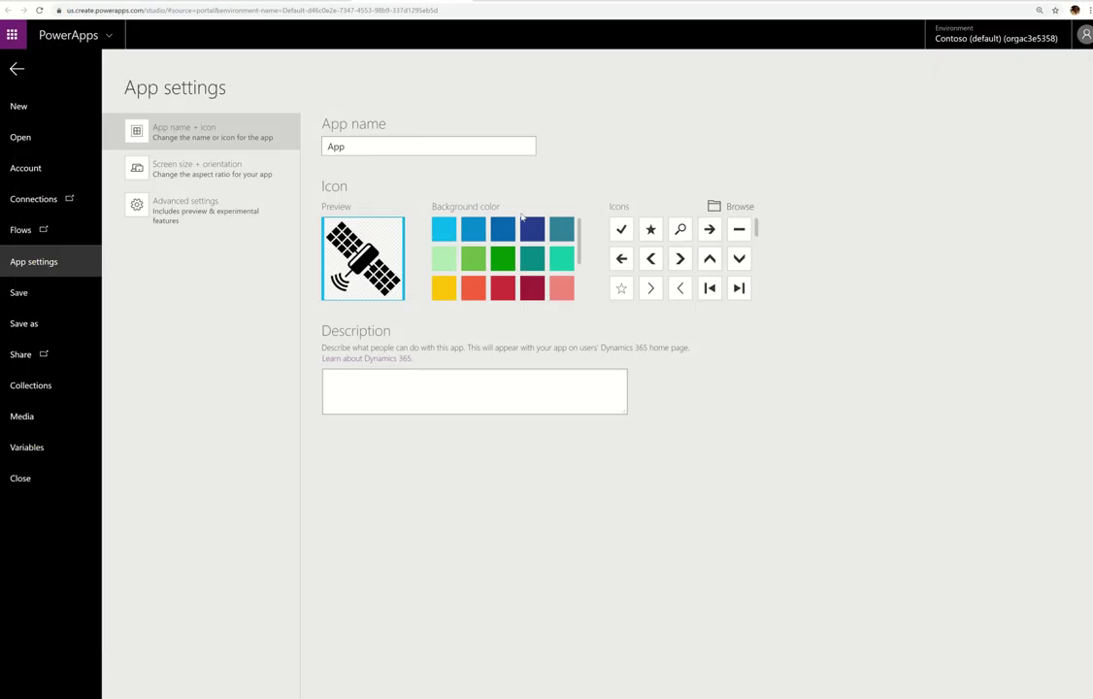
left_click(502, 230)
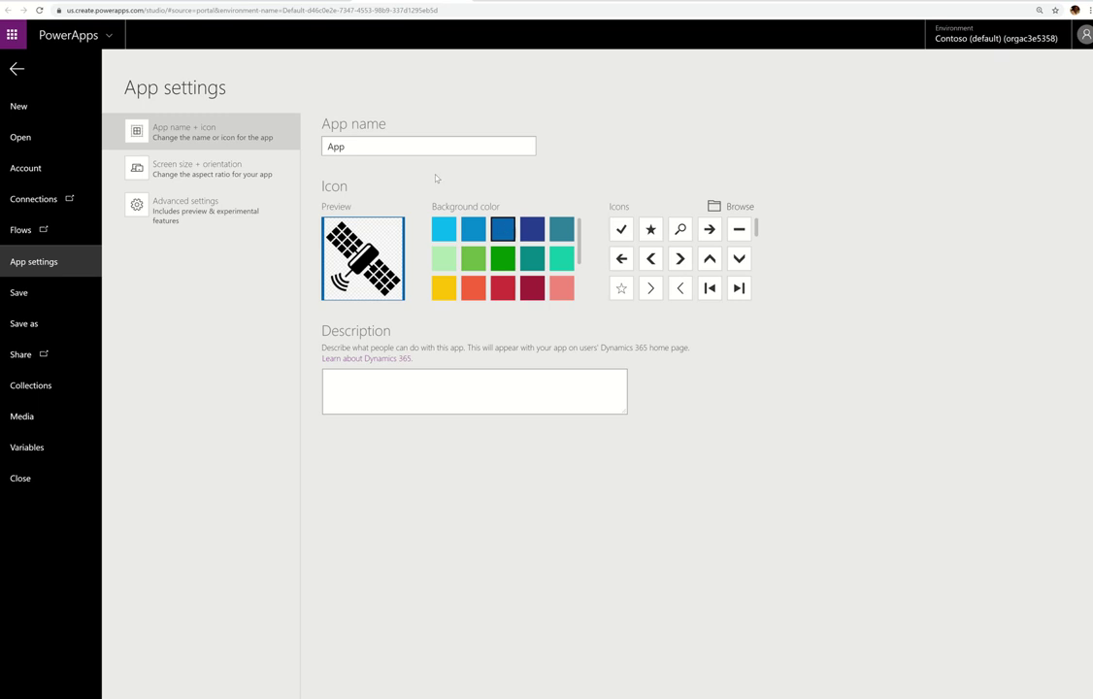
Name the app ISS Tracker App and describe it as finding the International Space Station from your mobile device
left_click(359, 147)
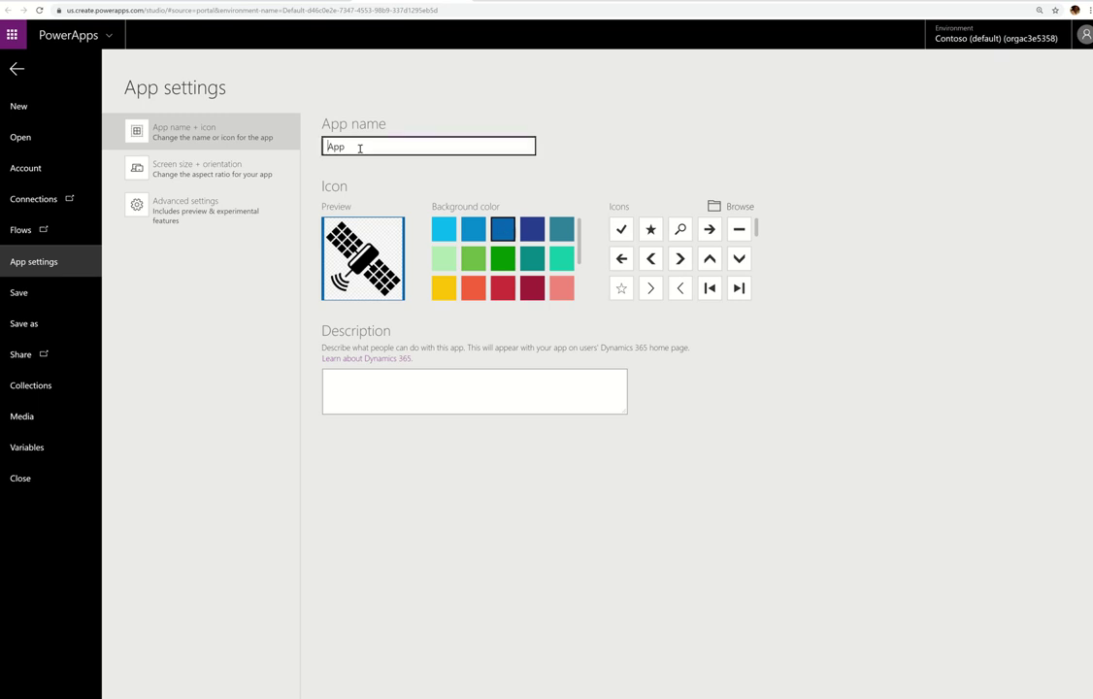
type("ISS Track er")
left_click(421, 372)
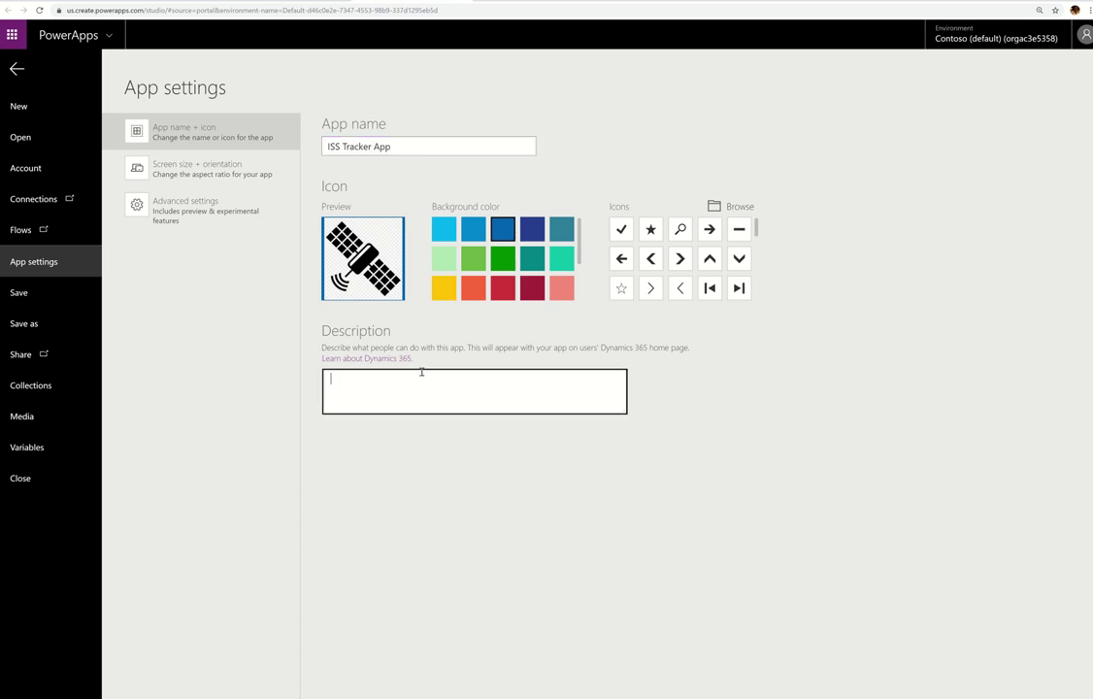
type("Find the International Space Station")
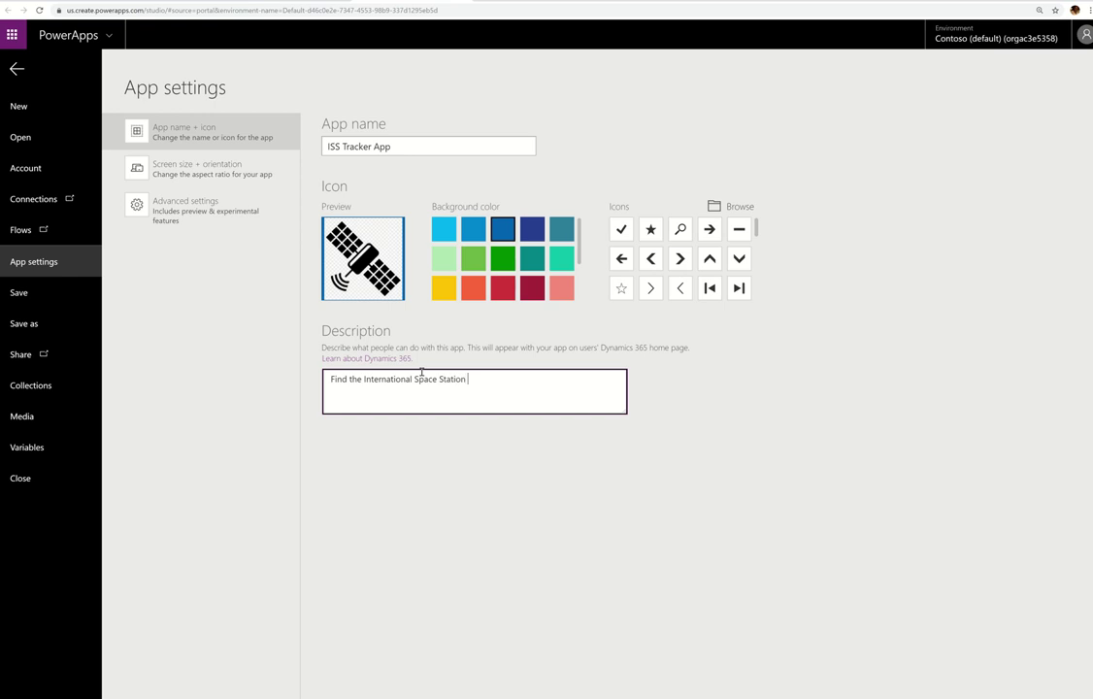
type(" at any time from your mobile device!")
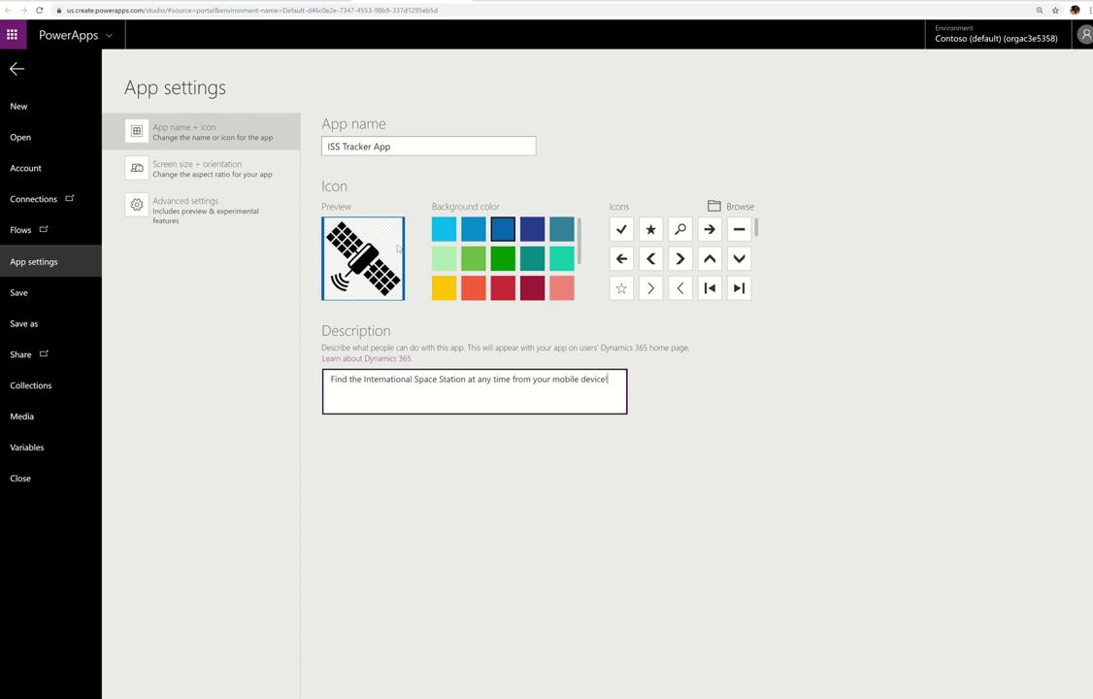
Save ISS Tracker App to the cloud and return to the editor canvas
left_click(44, 306)
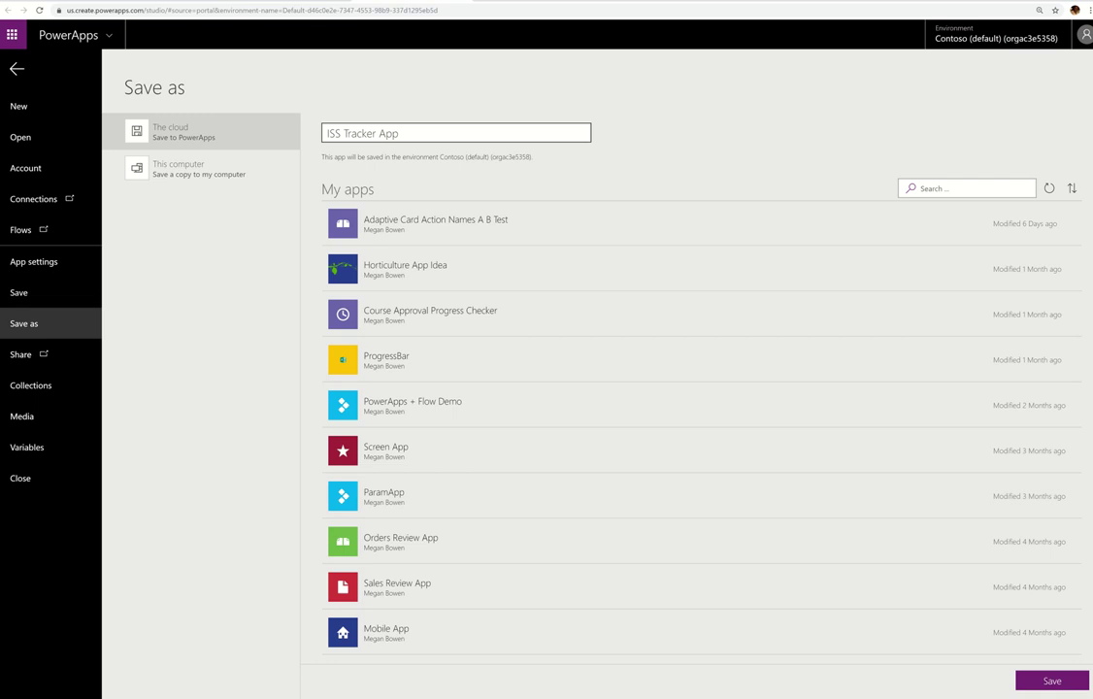
left_click(1060, 686)
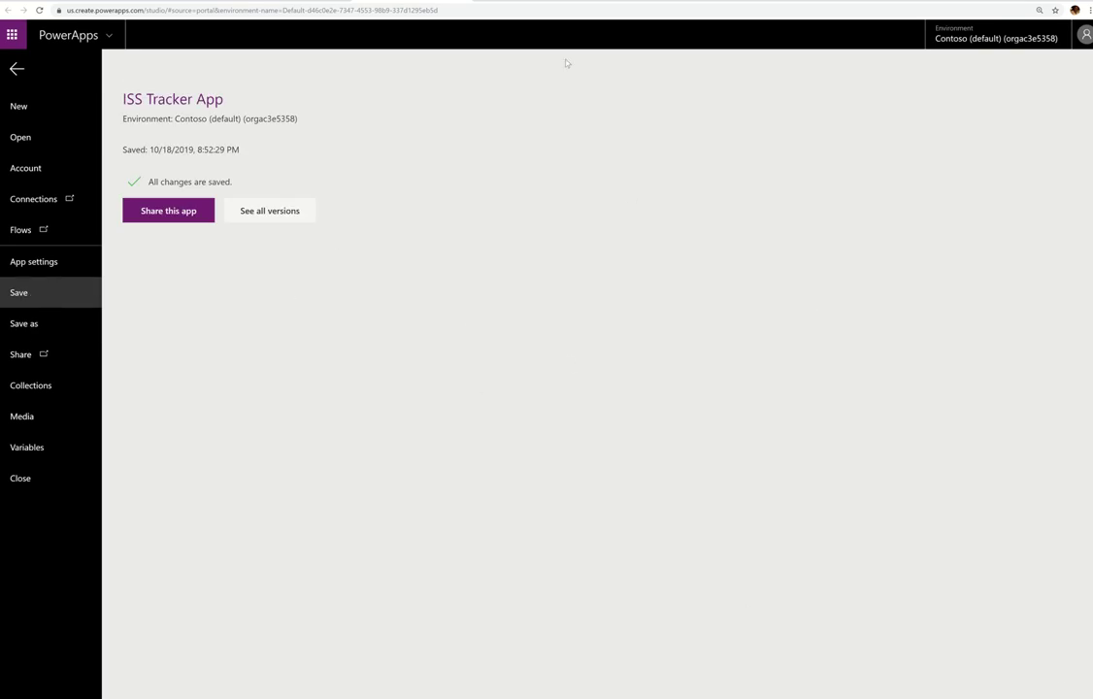
left_click(16, 69)
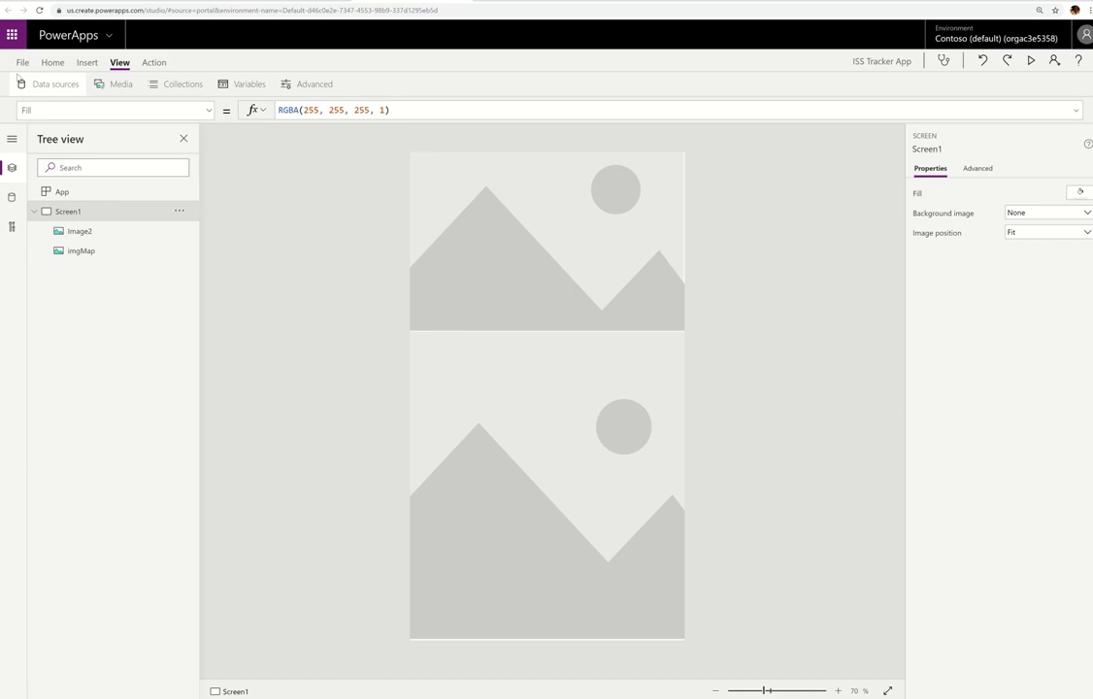
Adjust imgMap's top edge slightly
left_click(629, 300)
left_click(615, 542)
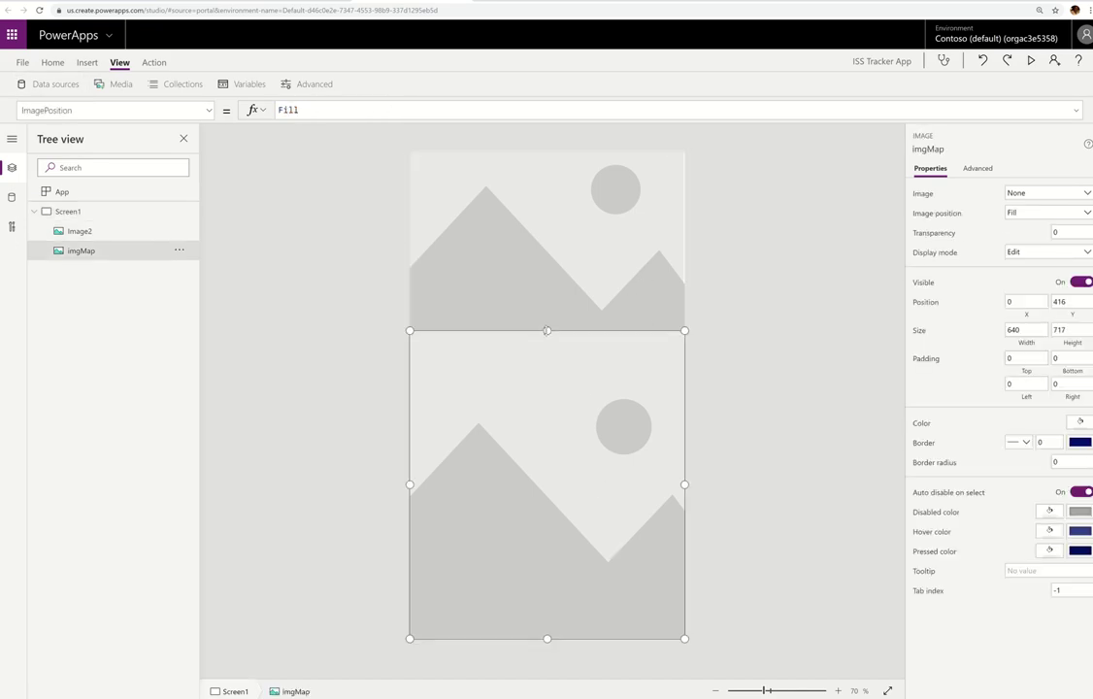
left_click_drag(547, 330, 547, 320)
Set the top image's Image property to sunrise
left_click(608, 313)
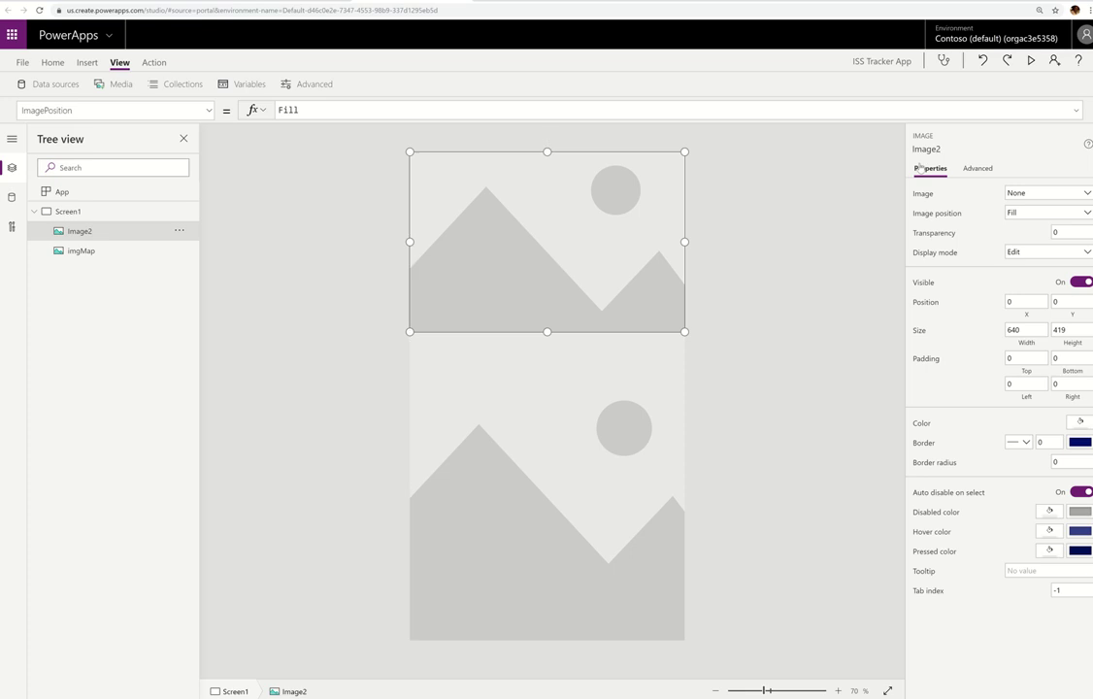
left_click(188, 109)
left_click(144, 231)
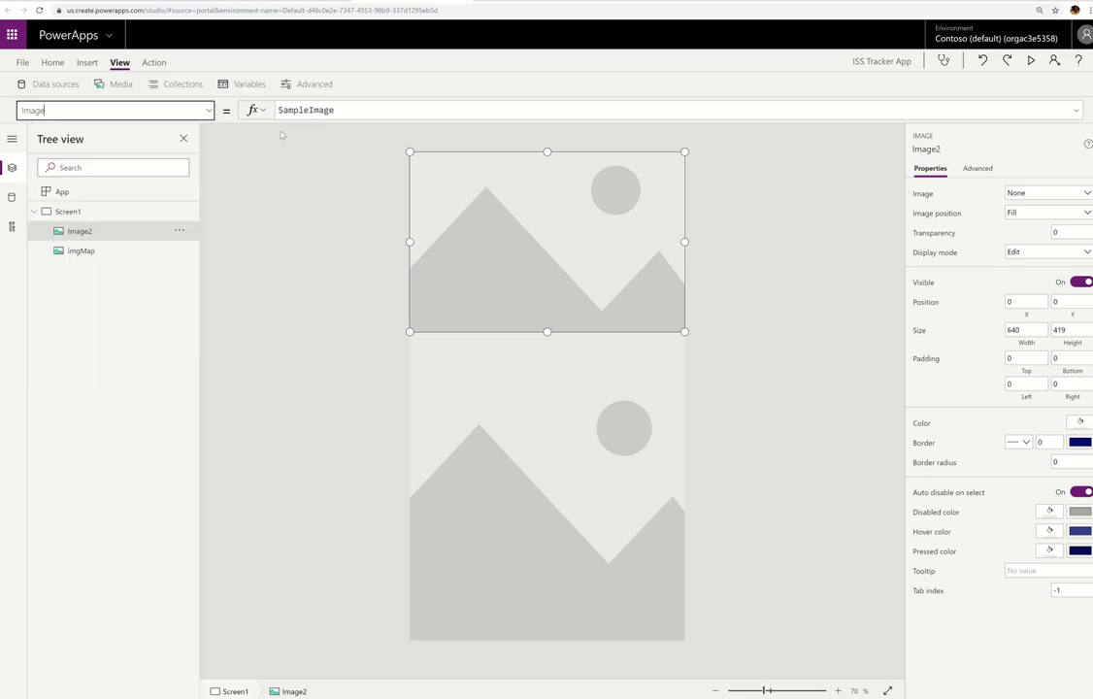
left_click(368, 110)
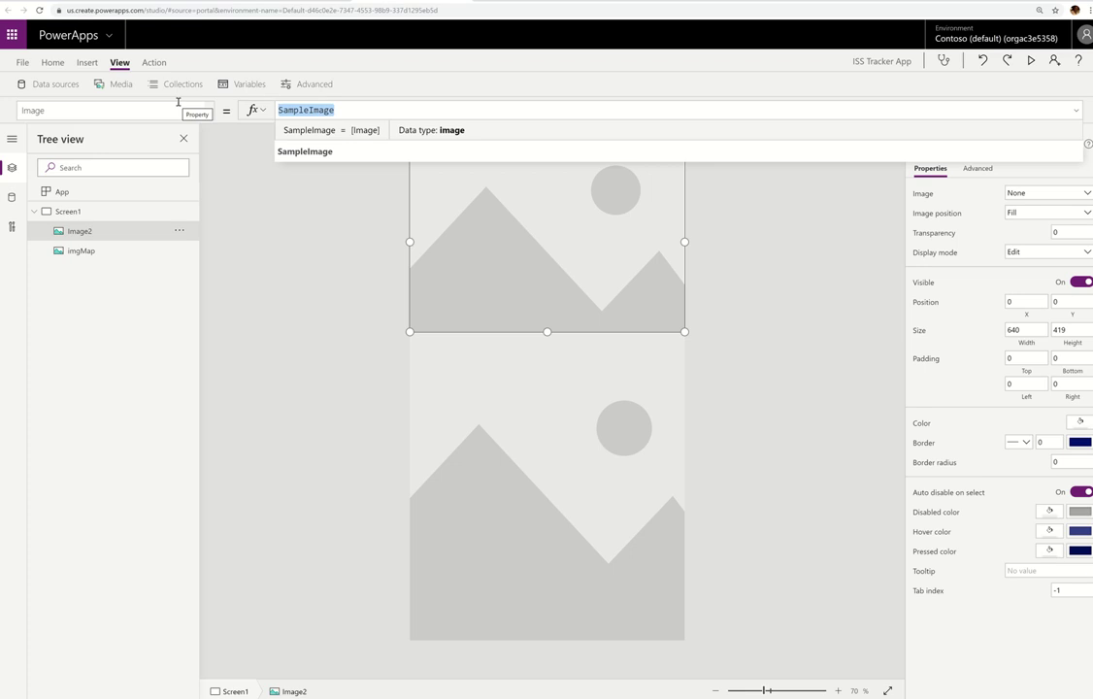
type("sunlight")
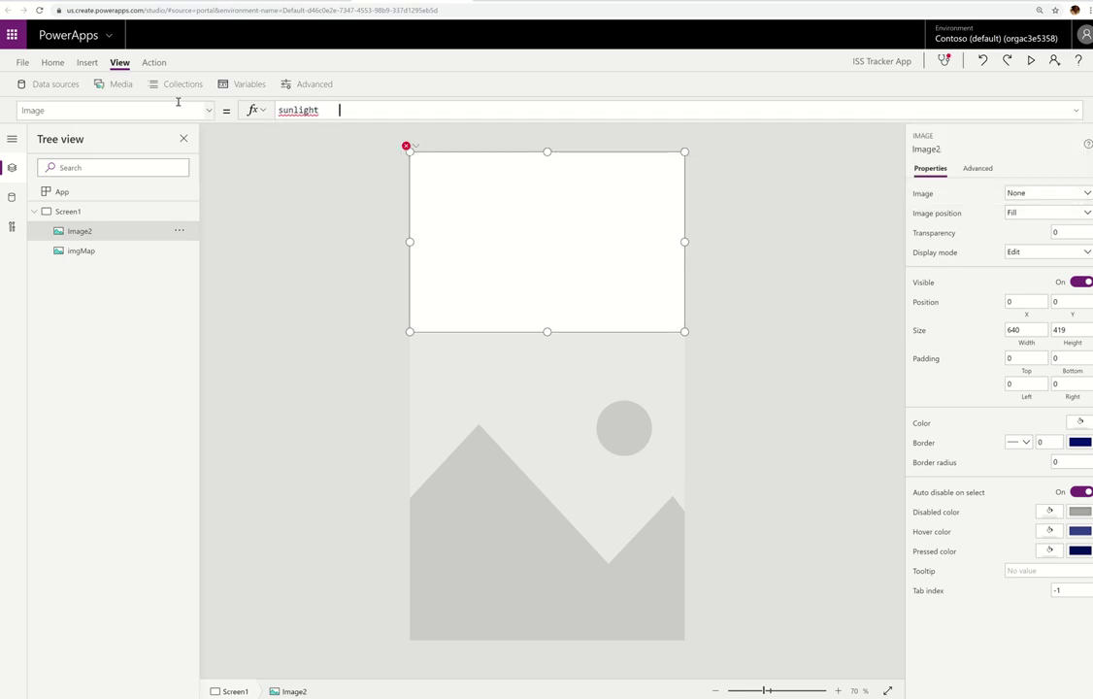
key("BackSpace")
key("BackSpace")
key("BackSpace")
key("BackSpace")
key("BackSpace")
key("BackSpace")
key("BackSpace")
key("BackSpace")
key("BackSpace")
key("BackSpace")
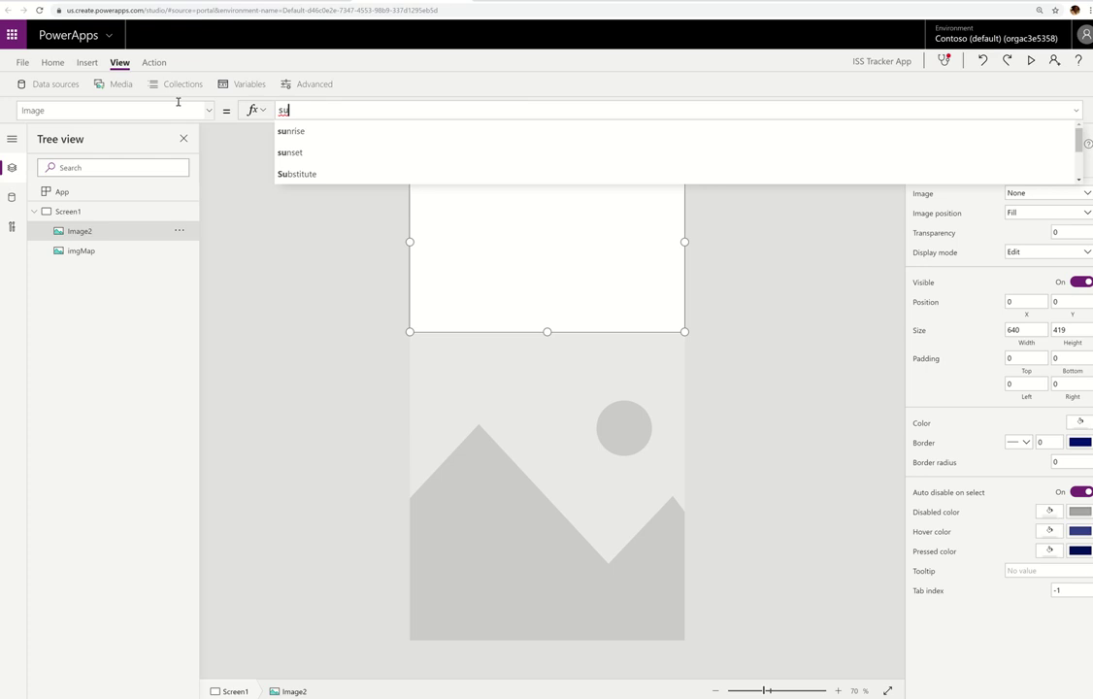
left_click(312, 133)
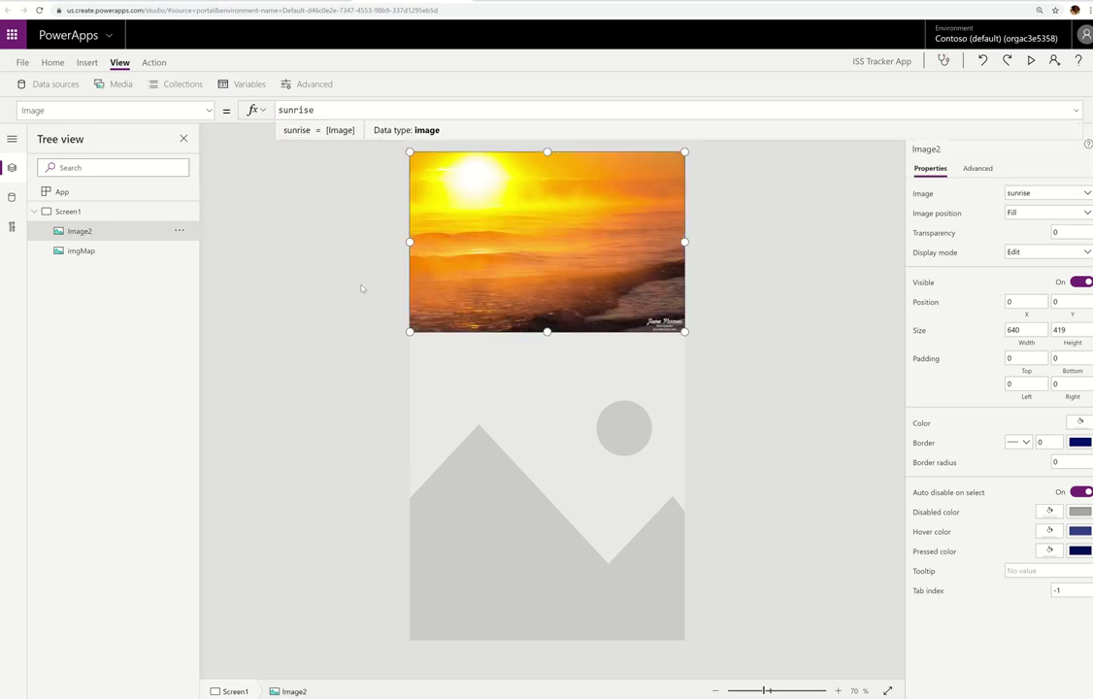
left_click(361, 289)
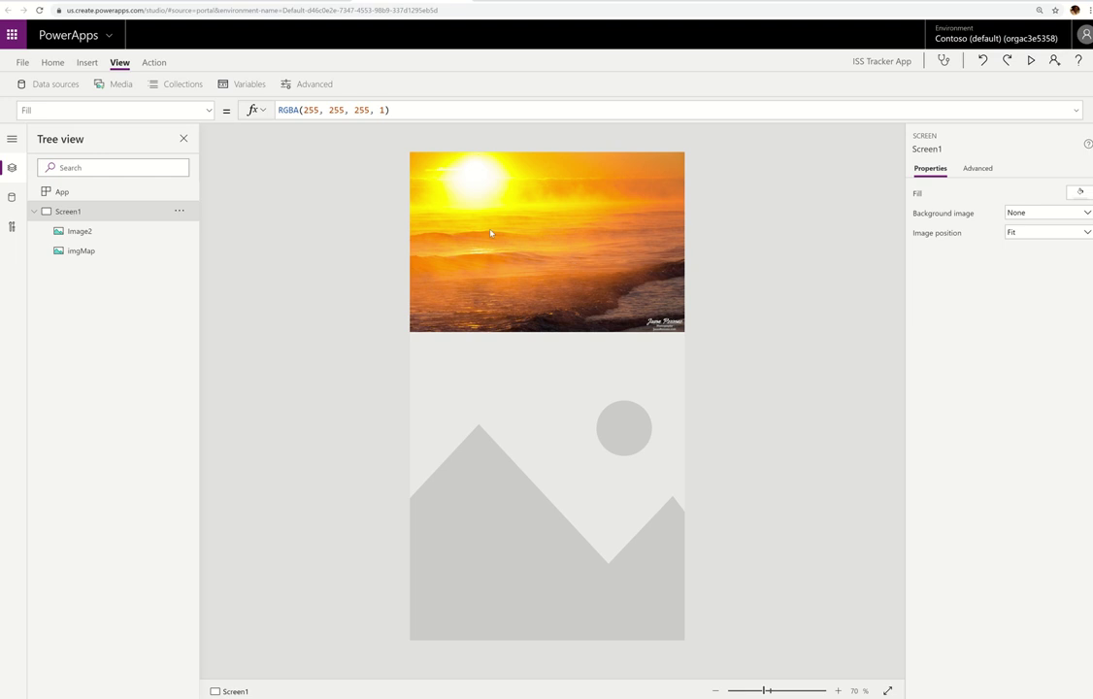
Rename the sunrise header image to imgVisibility and bring up the Media library
left_click(552, 546)
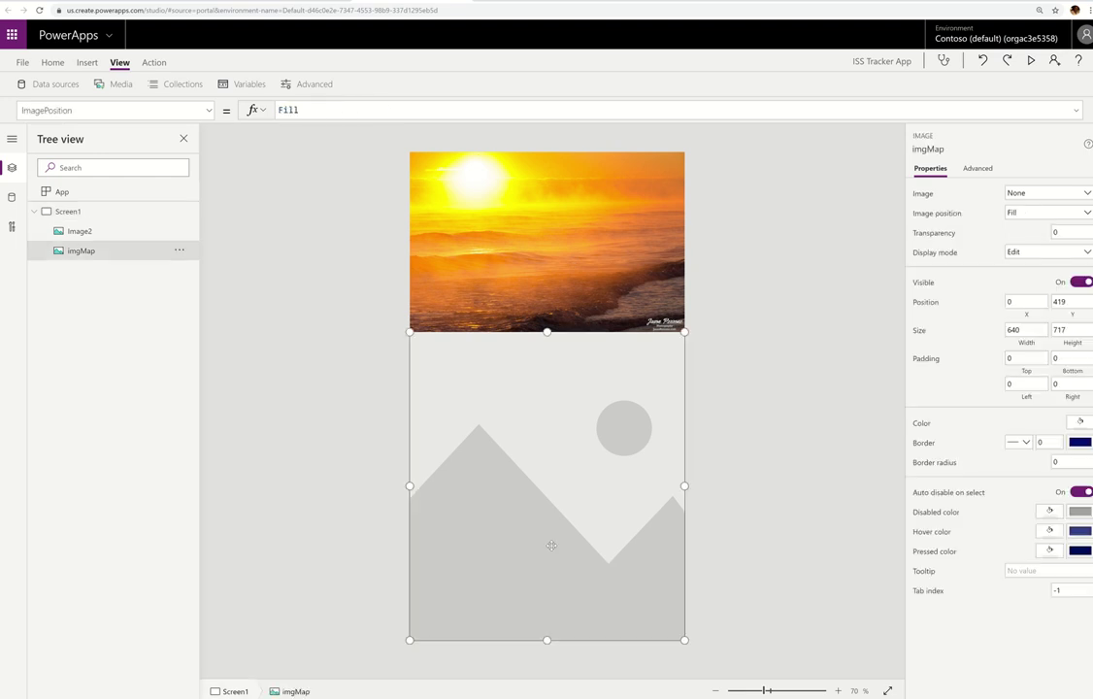
left_click(134, 233)
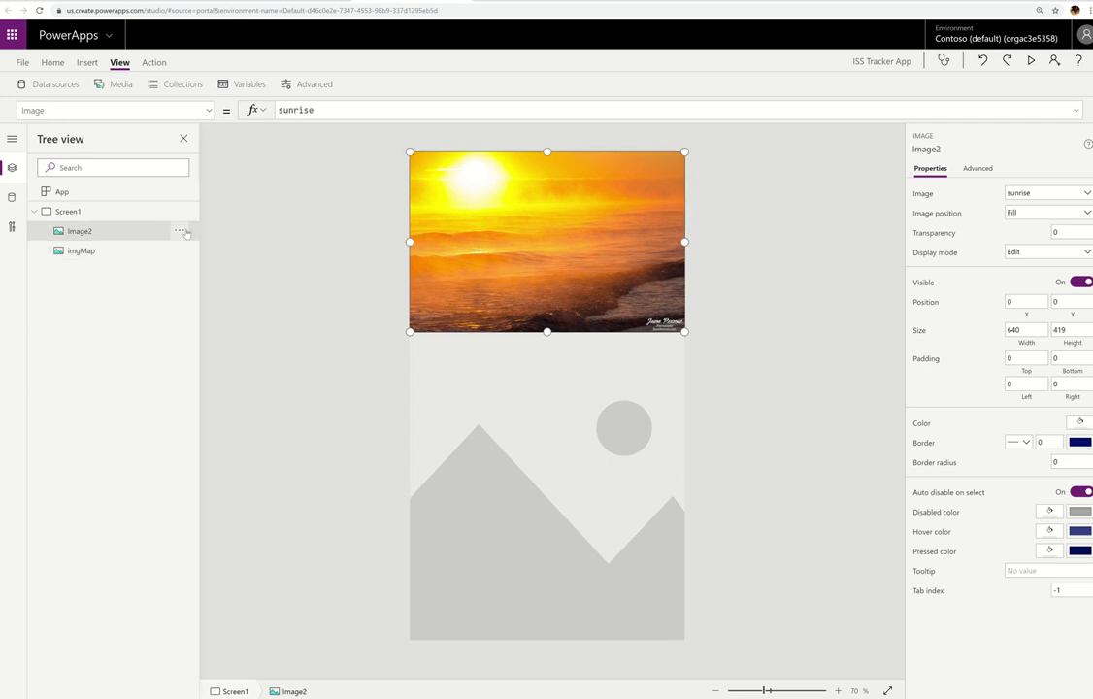
left_click(179, 230)
left_click(203, 310)
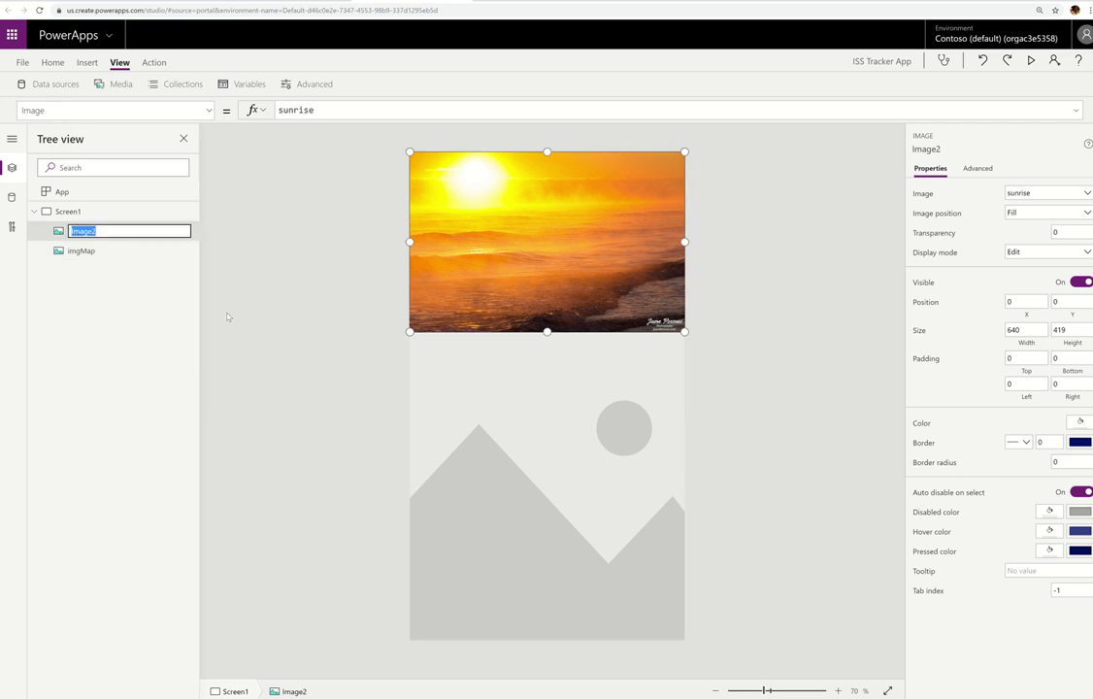
type("imgVisibility")
key("Return")
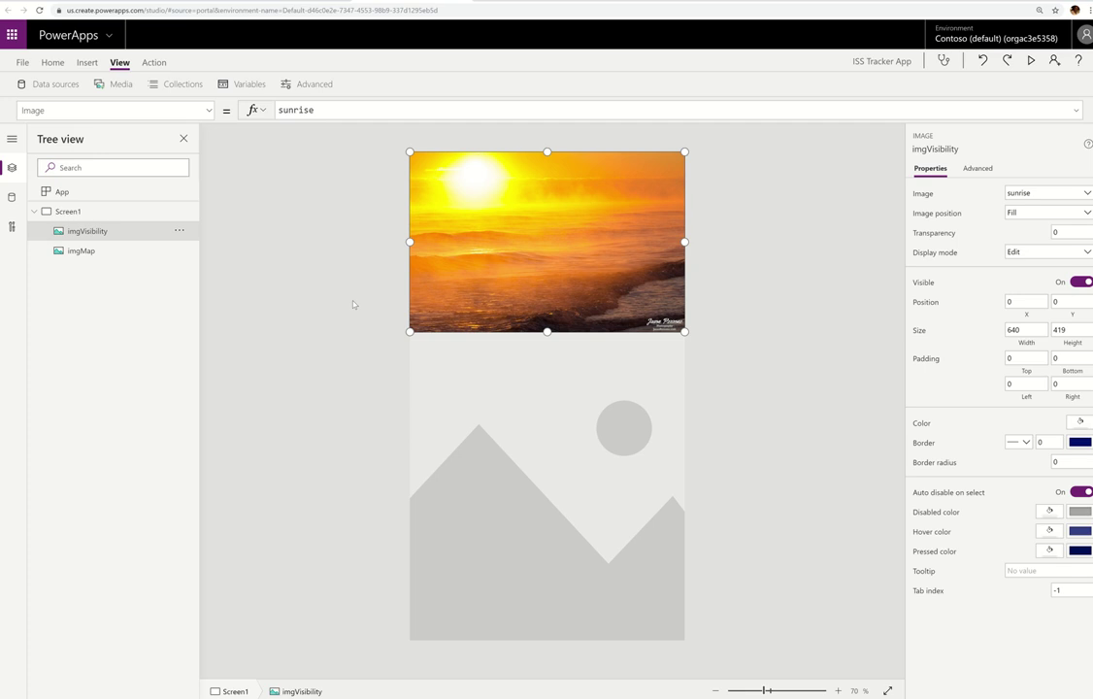
left_click(113, 86)
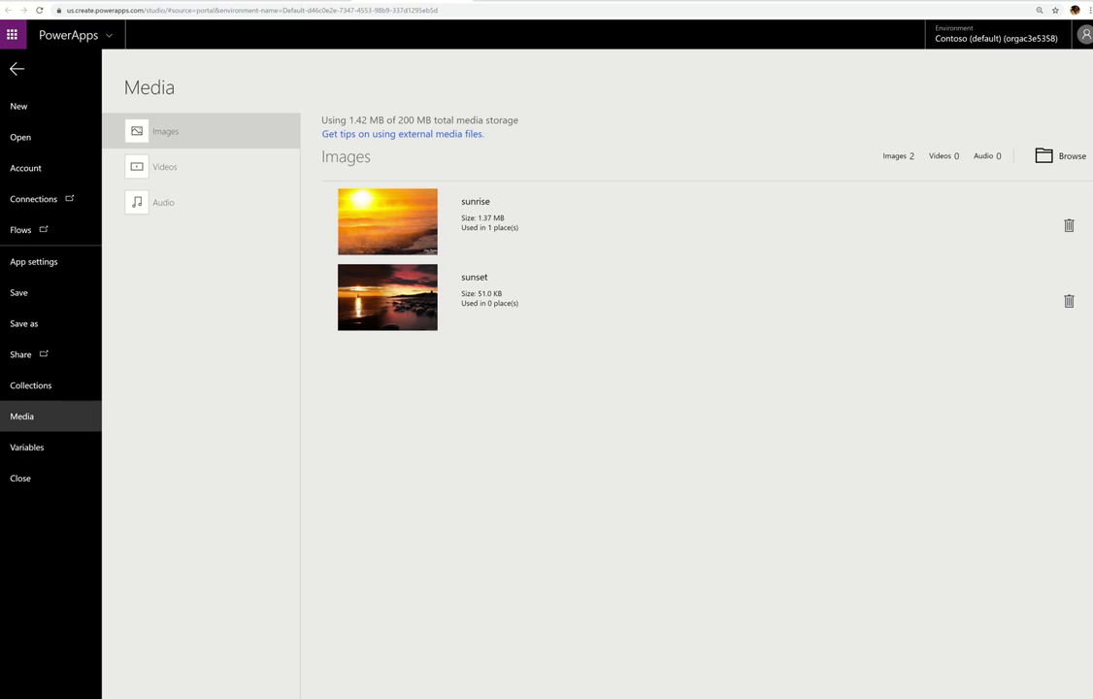
Replace the sunrise media image with the new 734 KB sunrise upload
left_click(1065, 218)
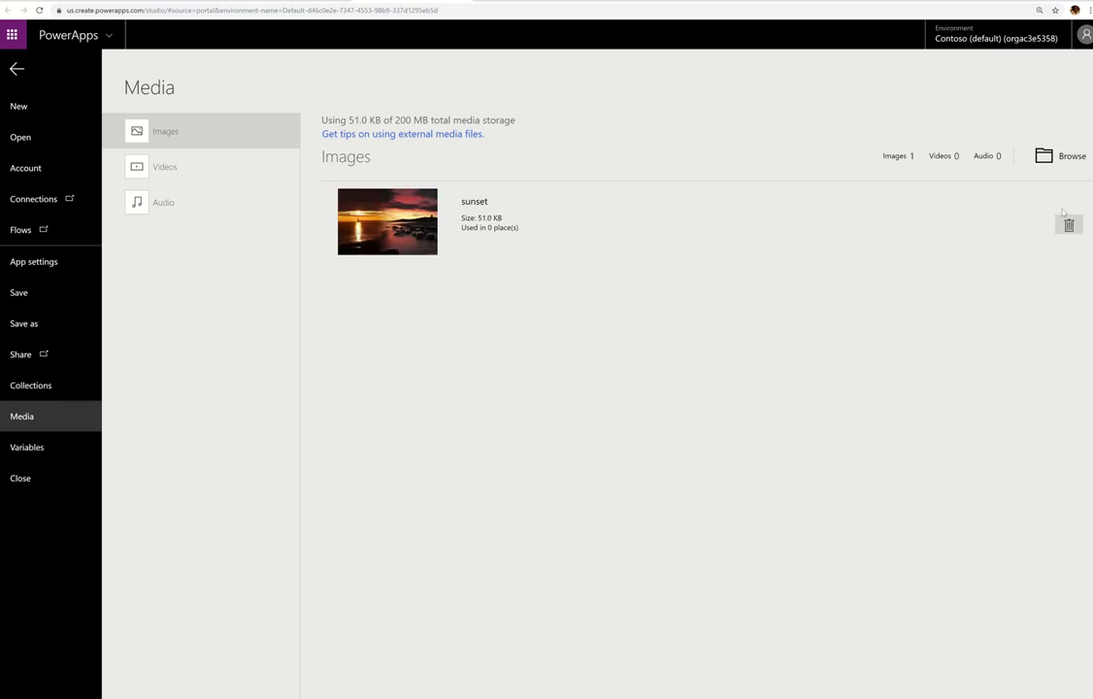
left_click(1061, 155)
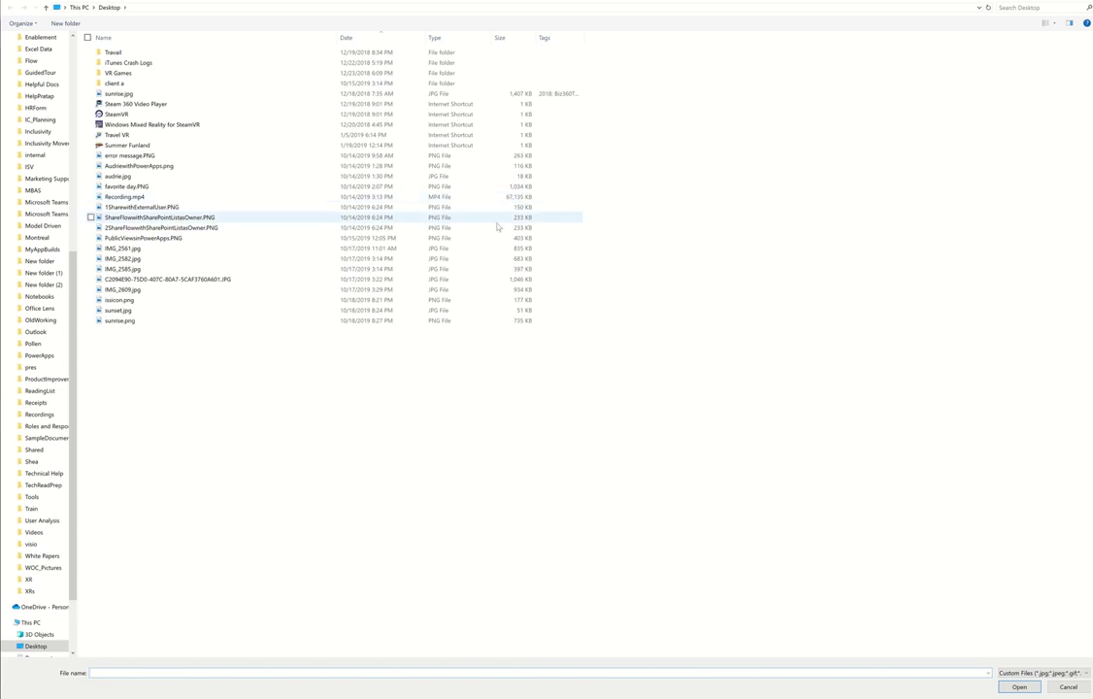
left_click(162, 324)
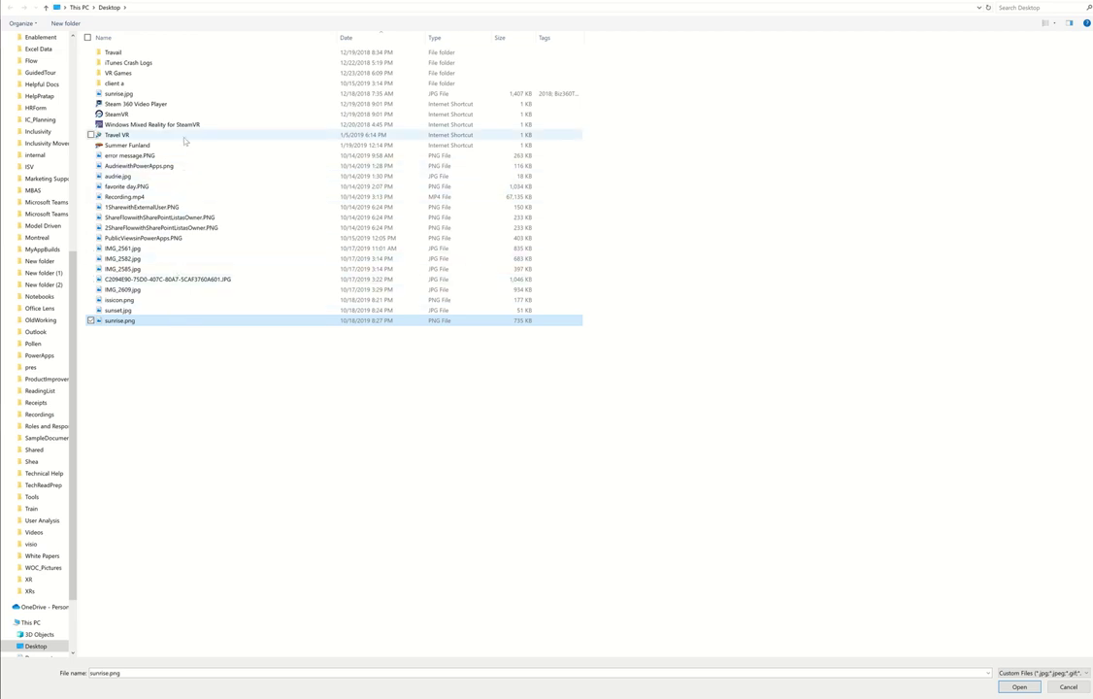
left_click(189, 94)
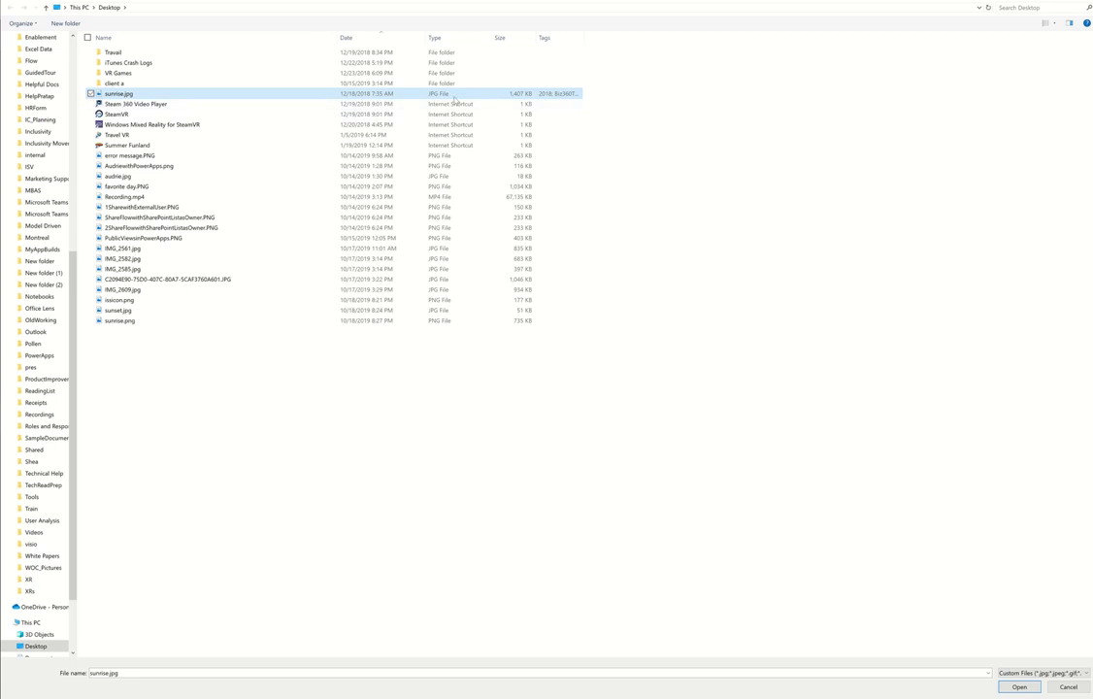
double_click(165, 310)
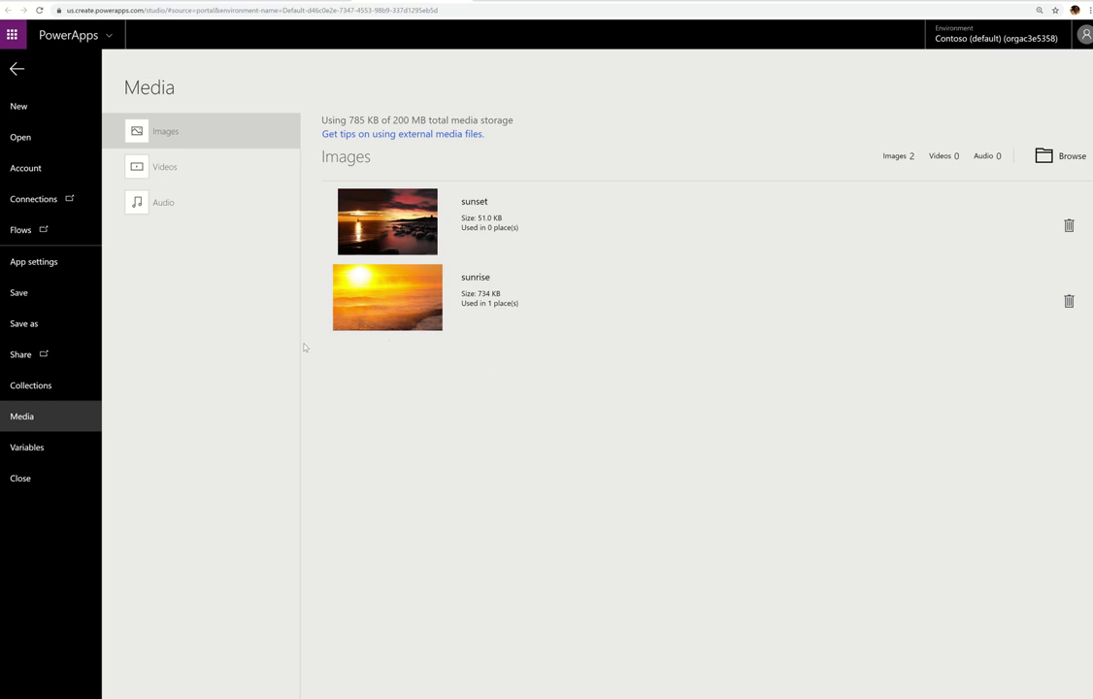
left_click(16, 68)
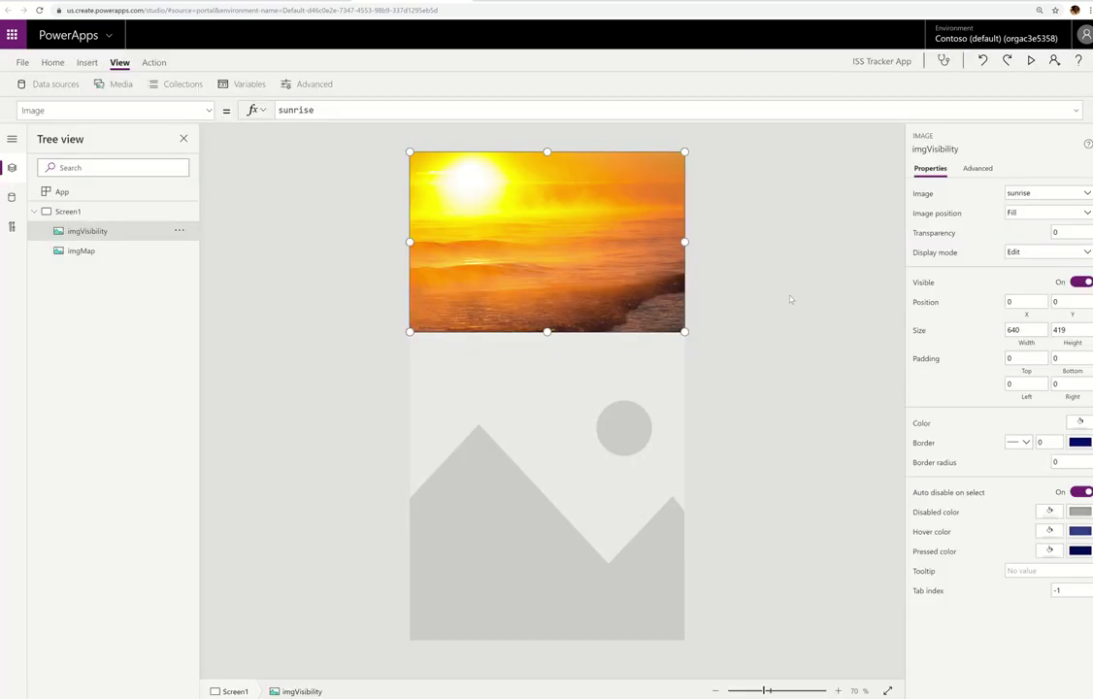
Save the app and add Button1 over the sunrise header on Screen1
left_click(790, 299)
key("ctrl+s")
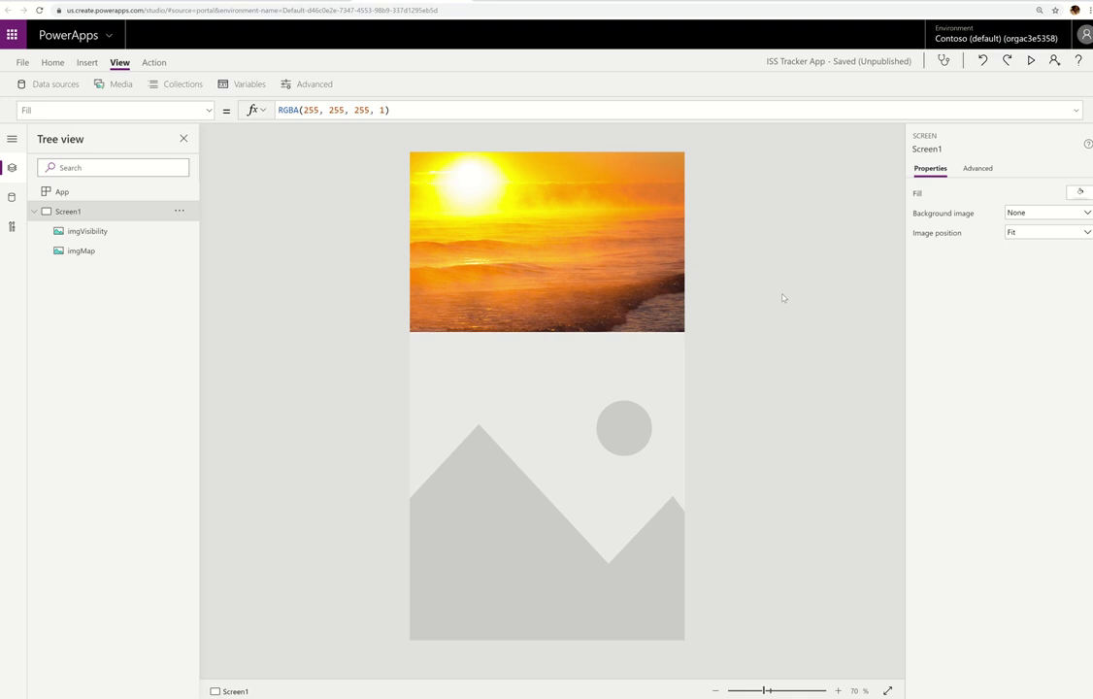
left_click(89, 68)
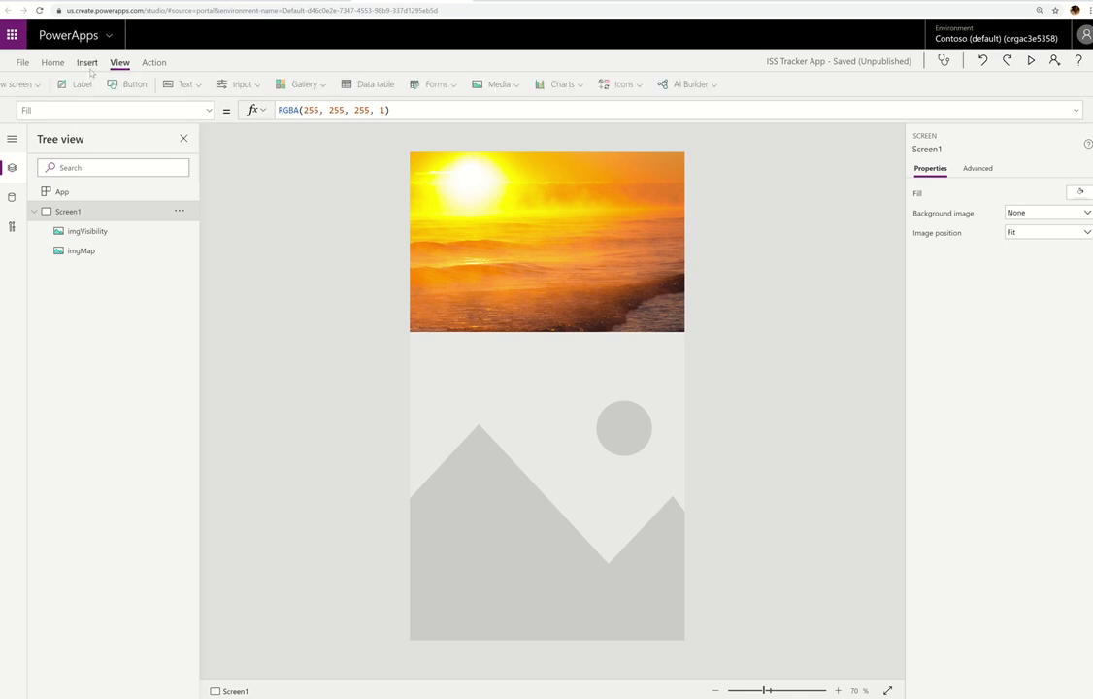
left_click(175, 87)
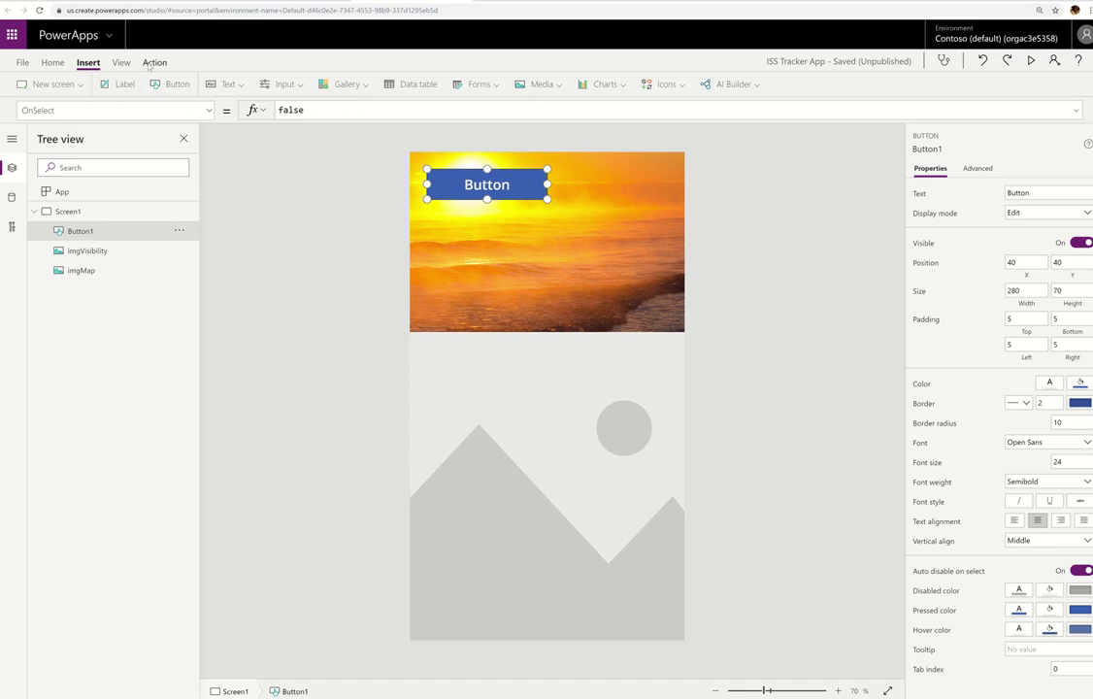
left_click(153, 63)
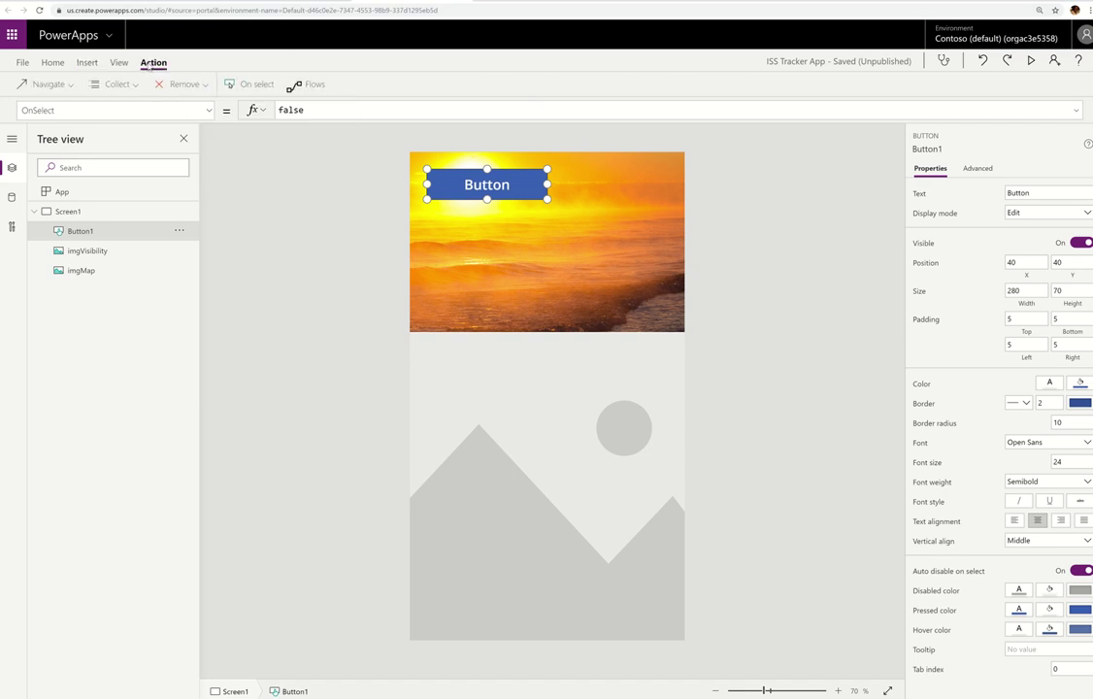
Attach the ISSLocator flow to Button1 with OnSelect Set(ISSResponse,ISSLocator.Run()), then select the formula
left_click(315, 86)
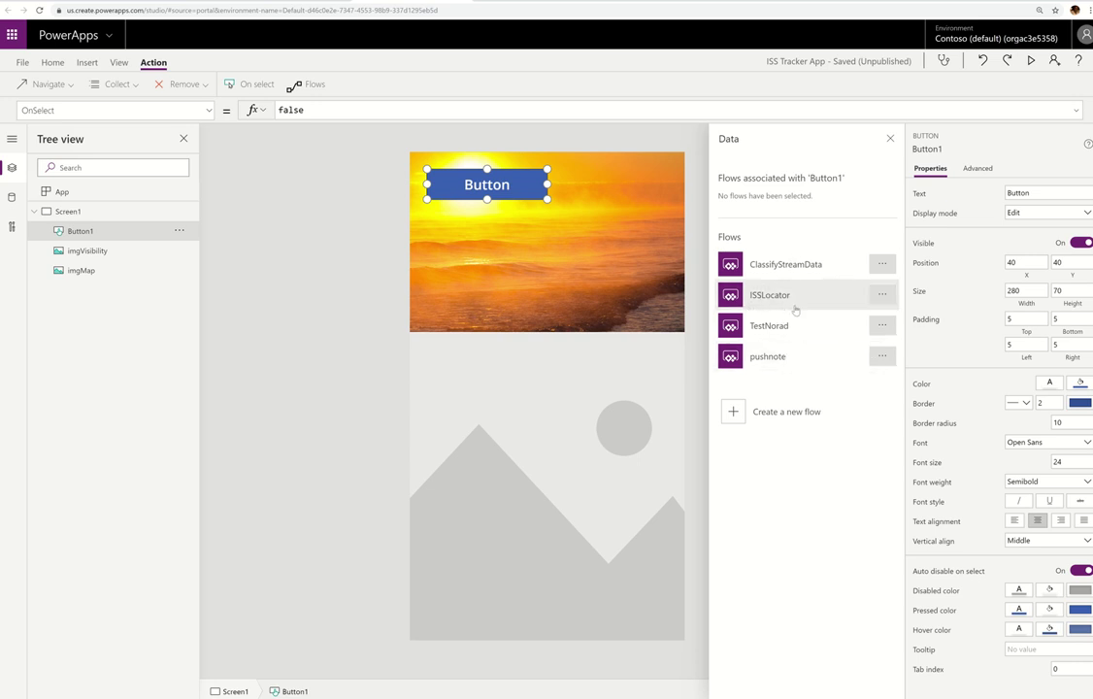
left_click(764, 302)
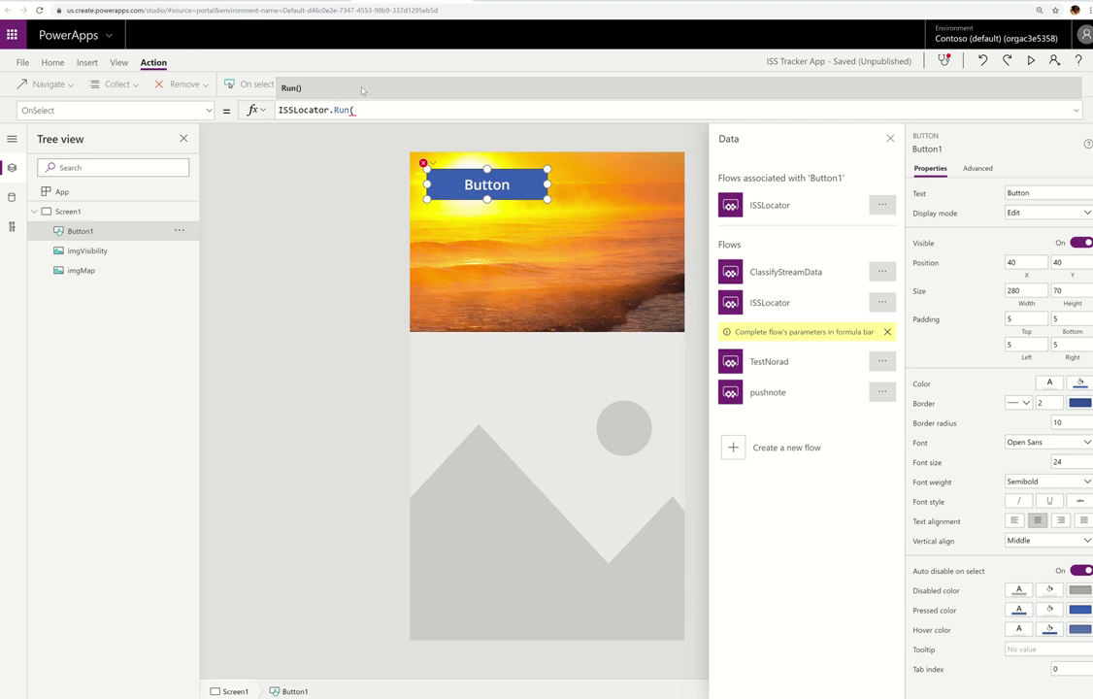
type(")")
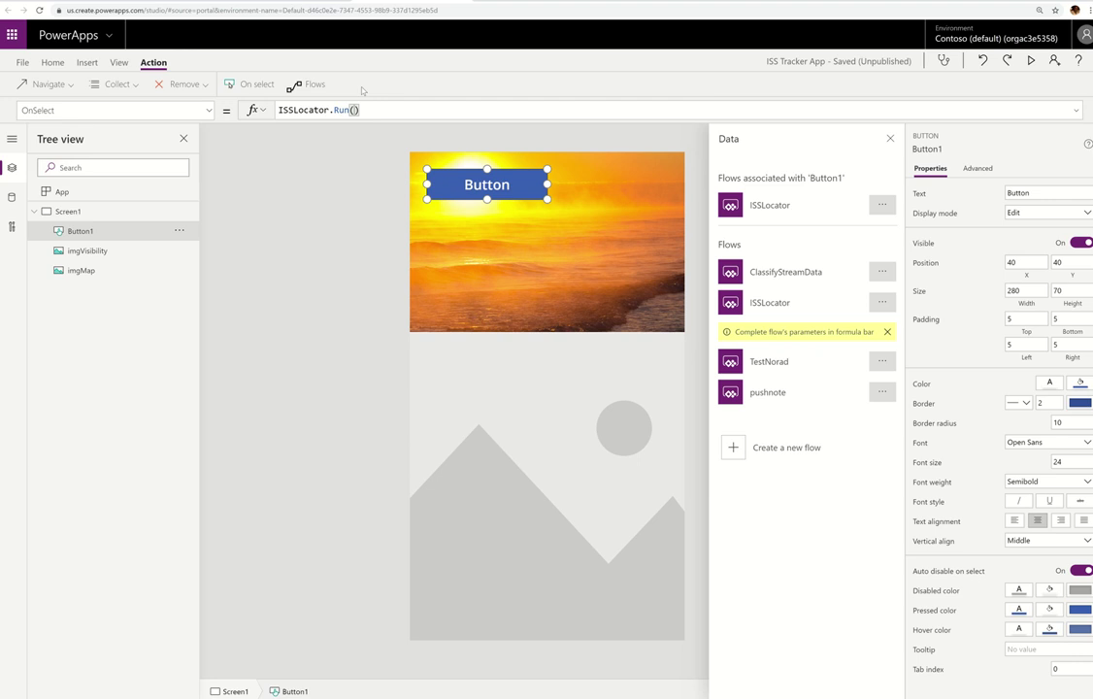
key("Home")
type("Set")
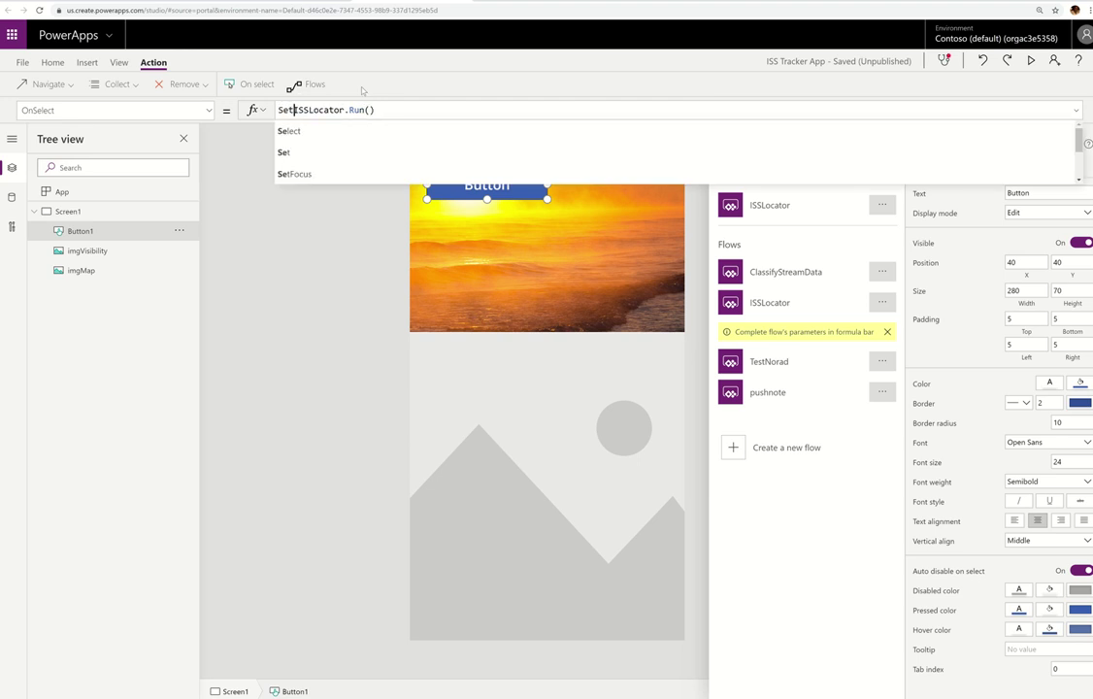
type("(")
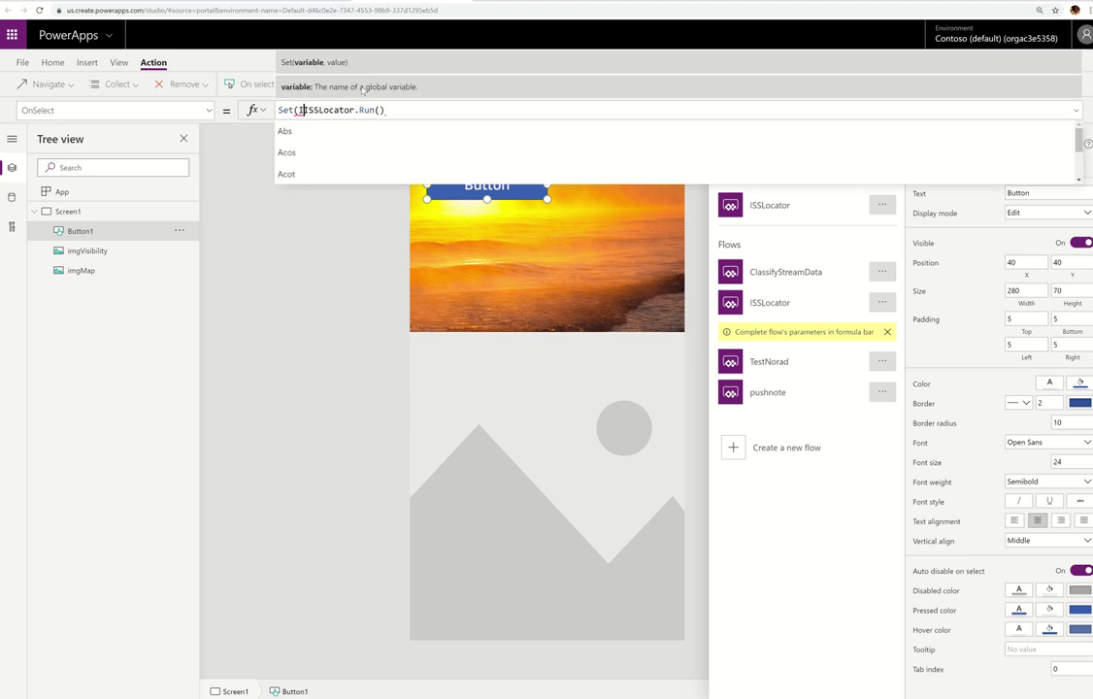
type("ISS")
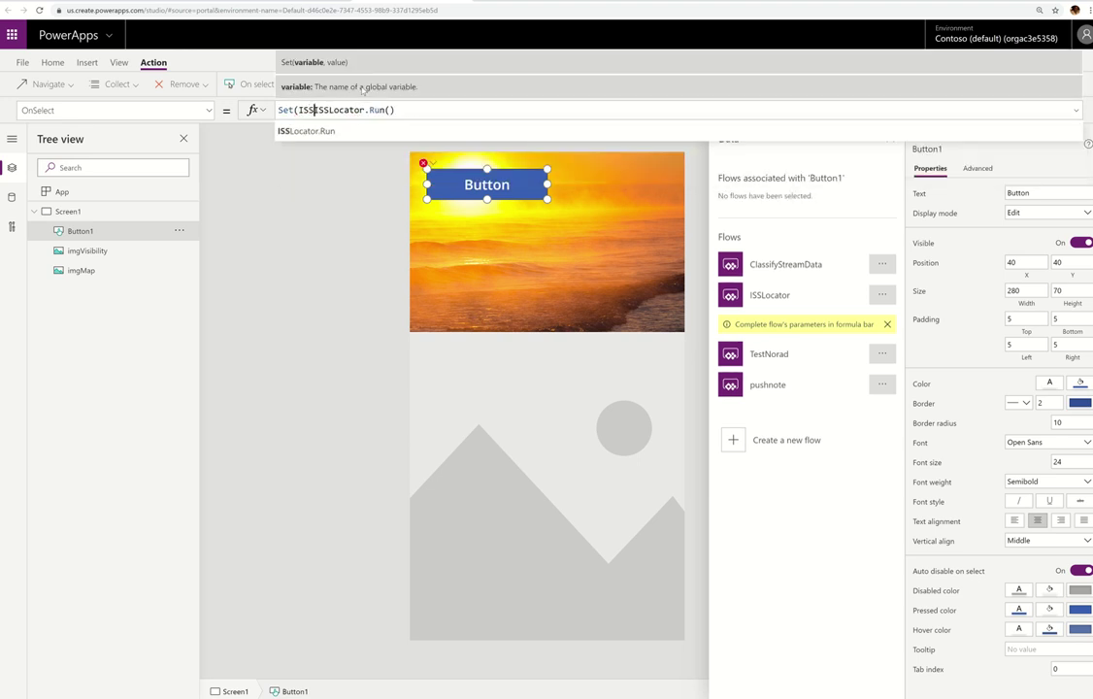
type("Response")
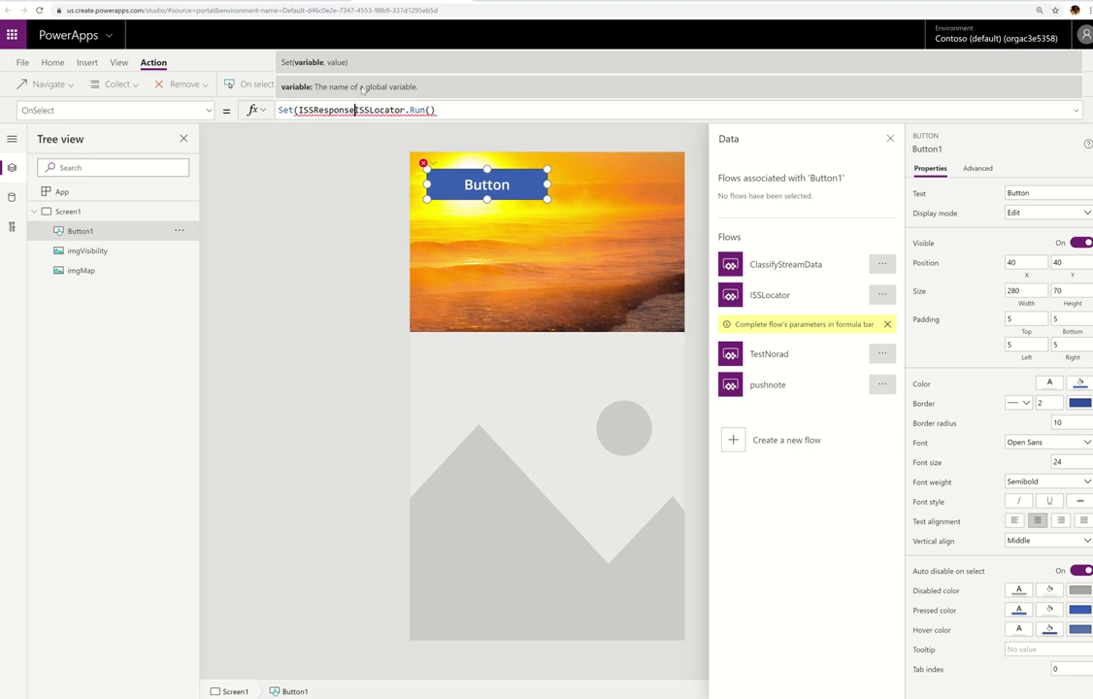
type(",")
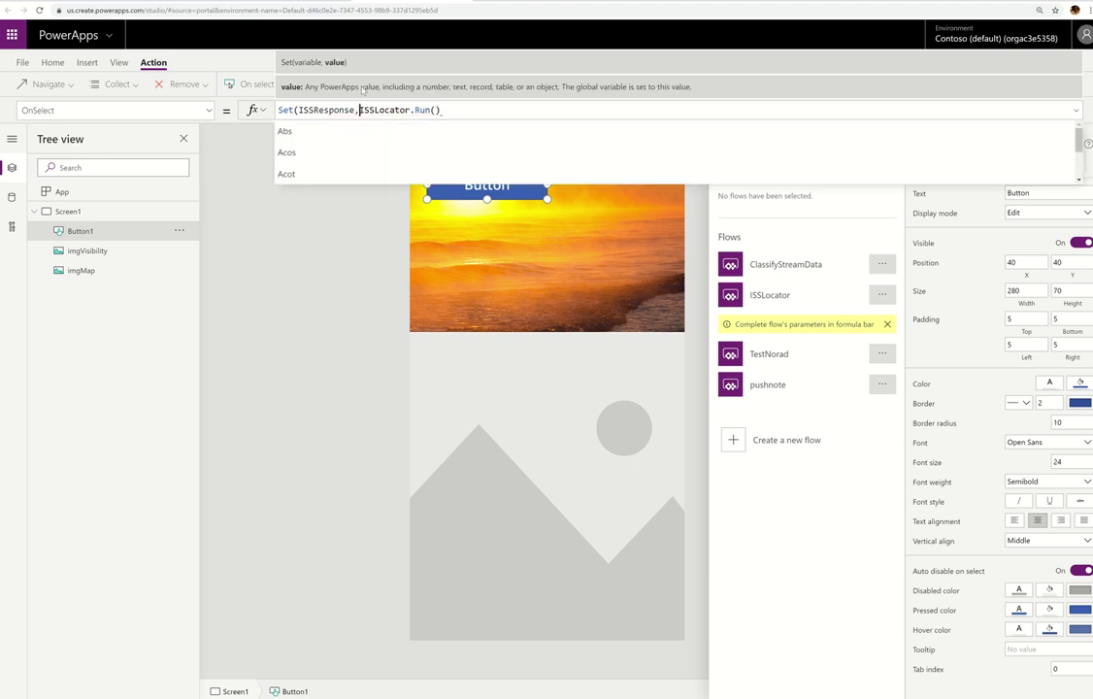
left_click(479, 108)
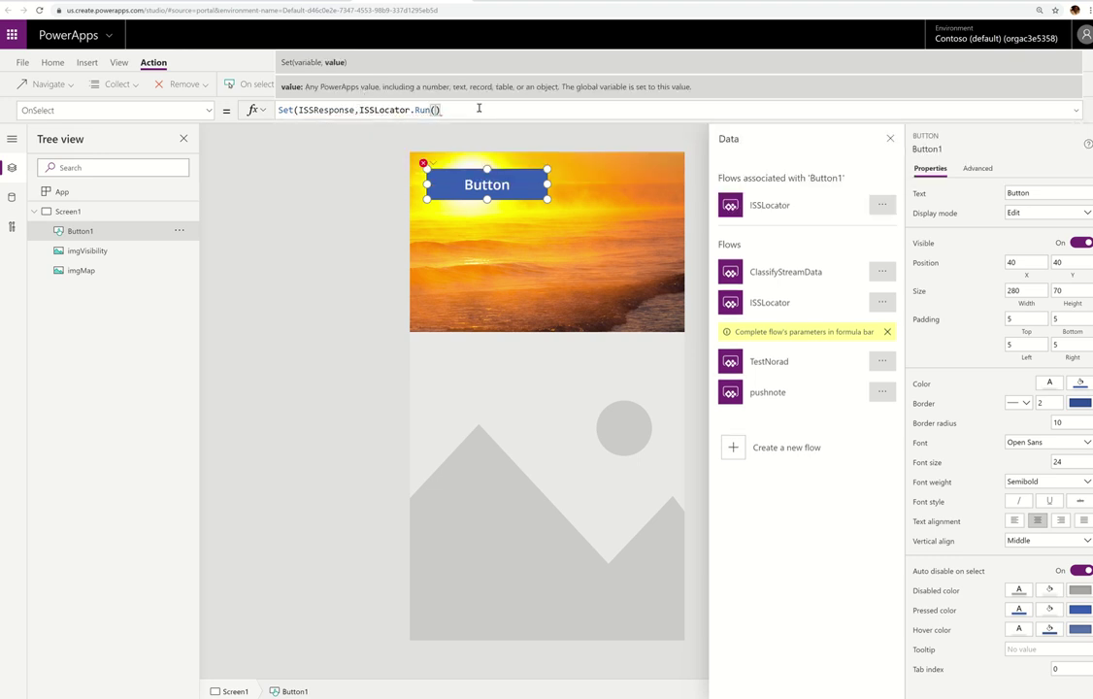
type(")")
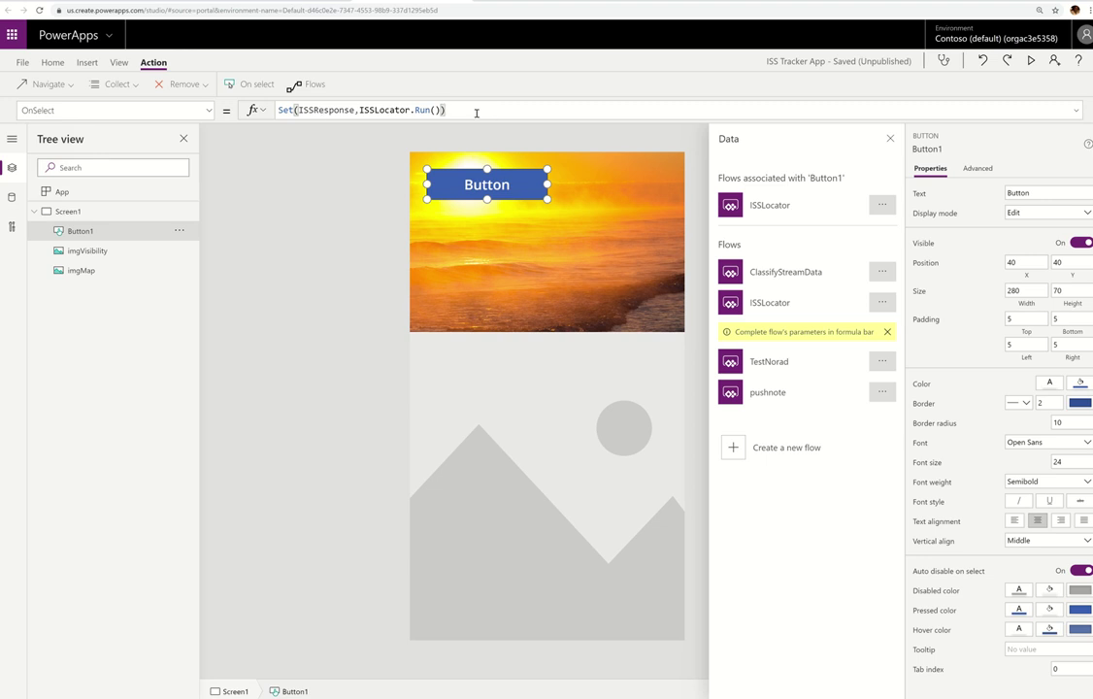
left_click_drag(490, 113, 164, 112)
key("ctrl+c")
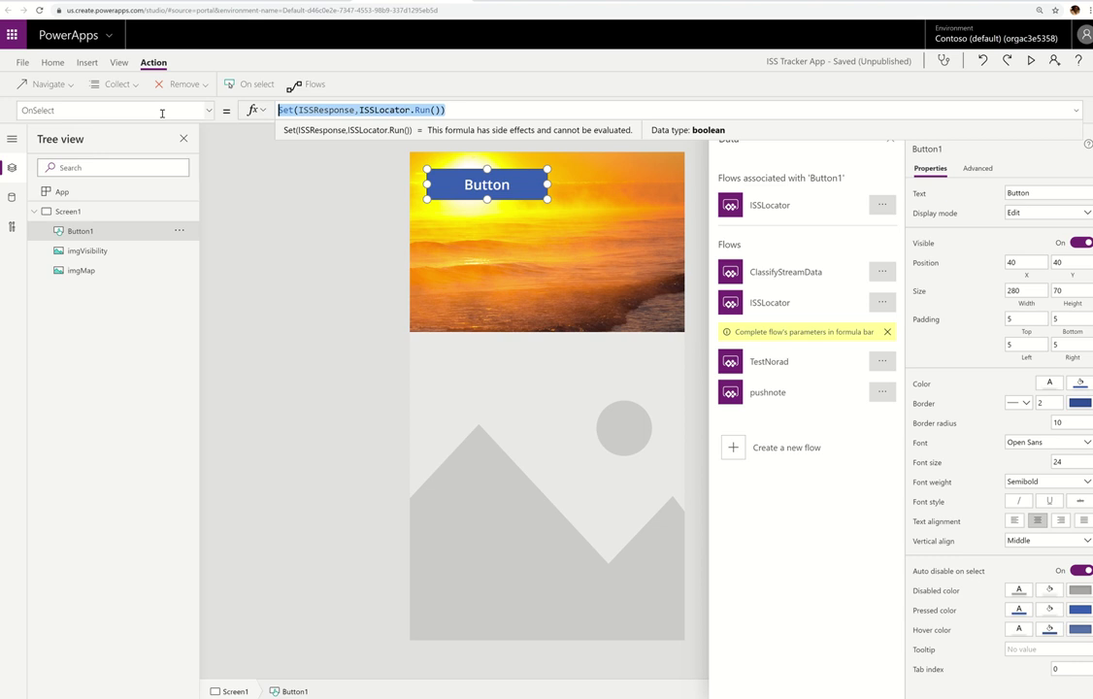
Paste Set(ISSResponse,ISSLocator.Run()) into App.OnStart and delete the temporary Button1
left_click(62, 191)
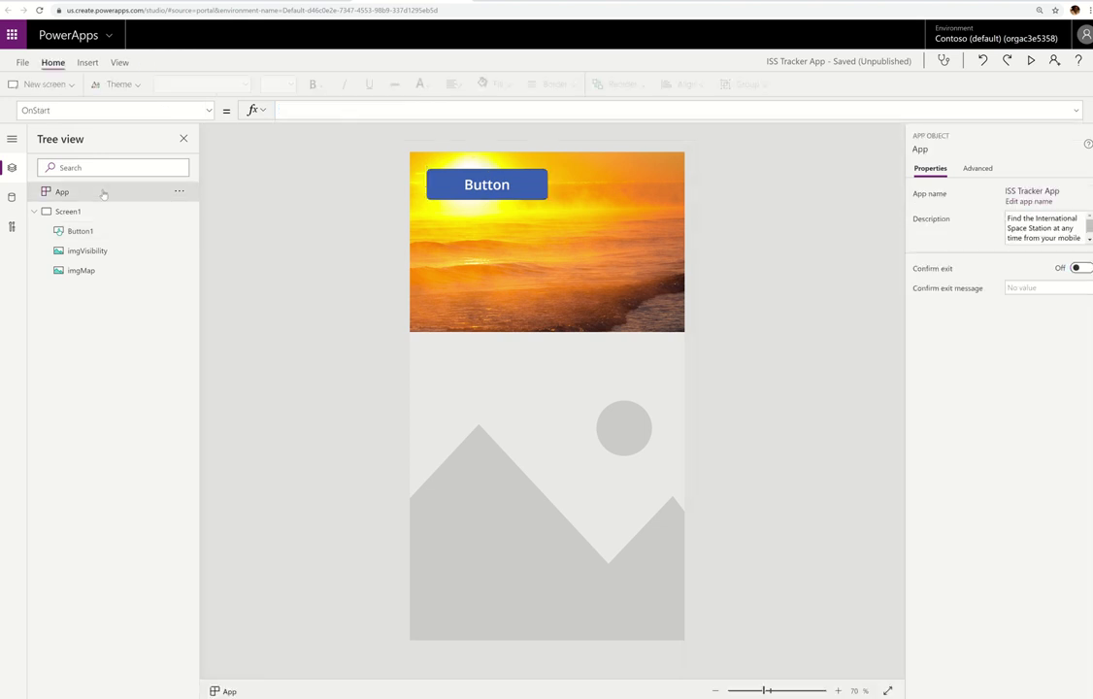
key("ctrl+v")
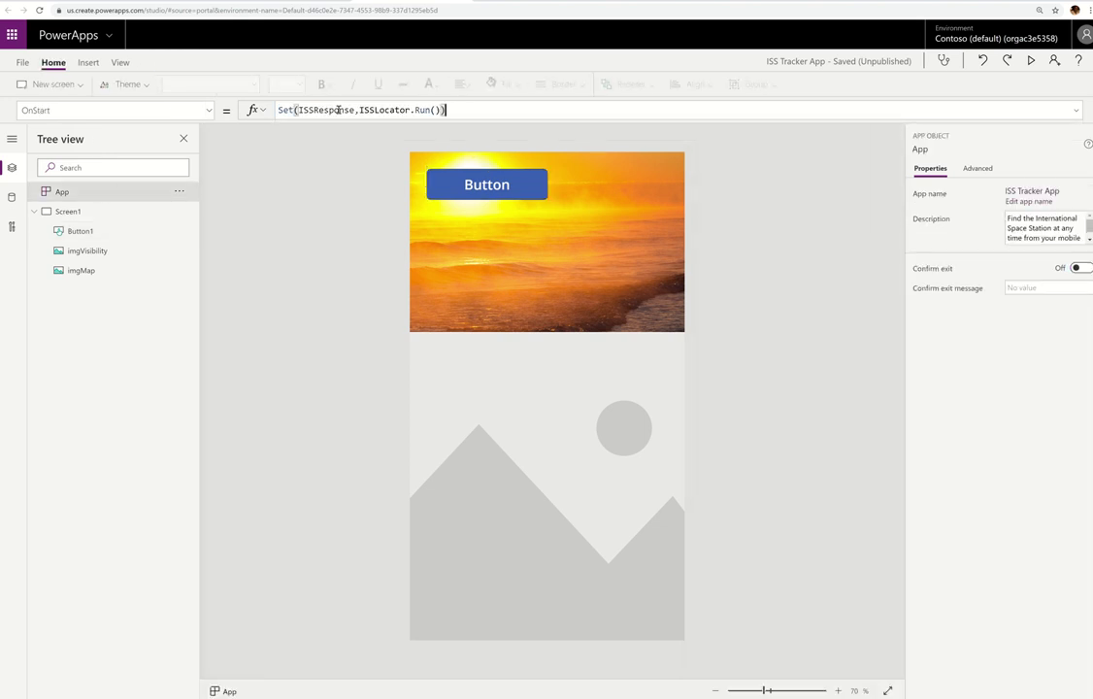
left_click(138, 210)
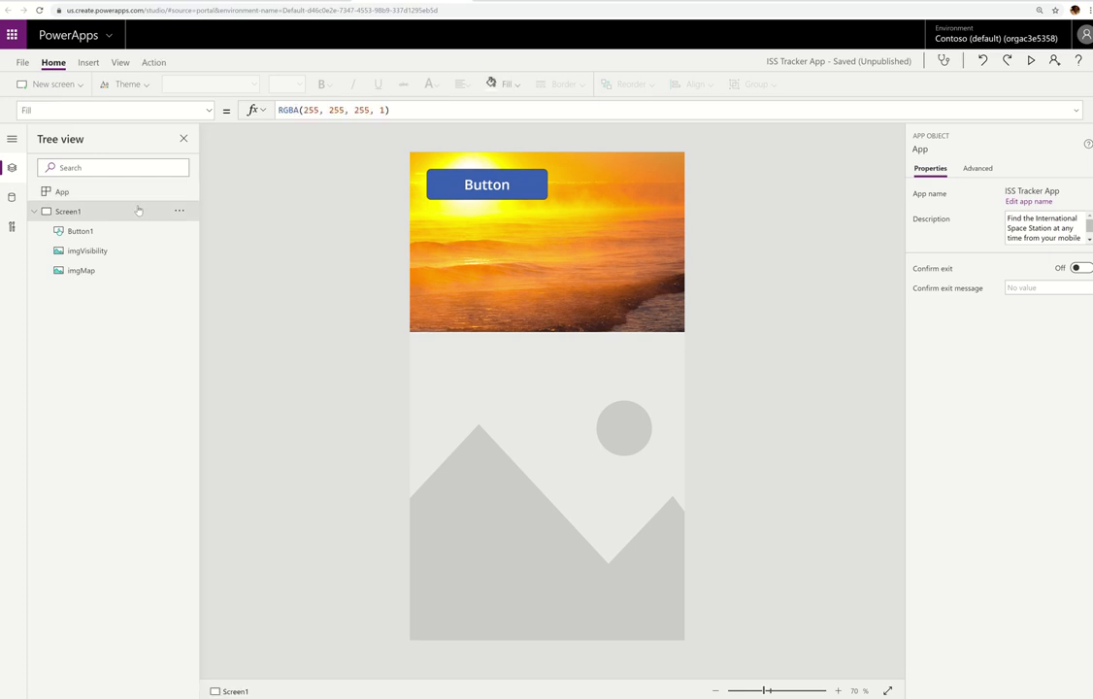
left_click(479, 188)
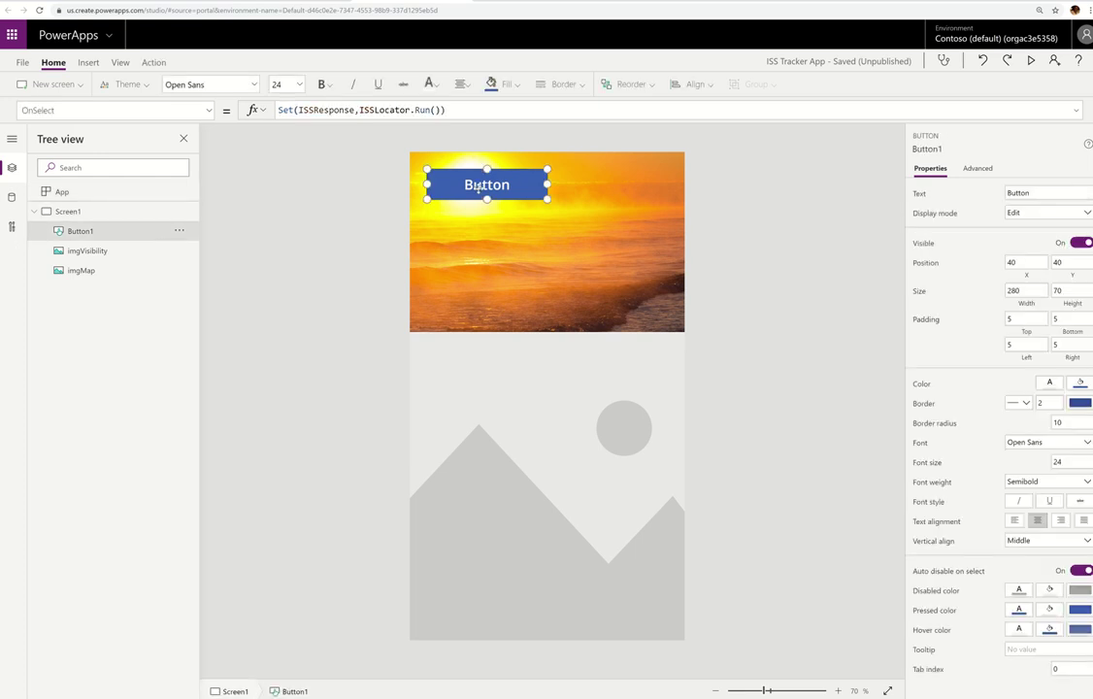
key("Delete")
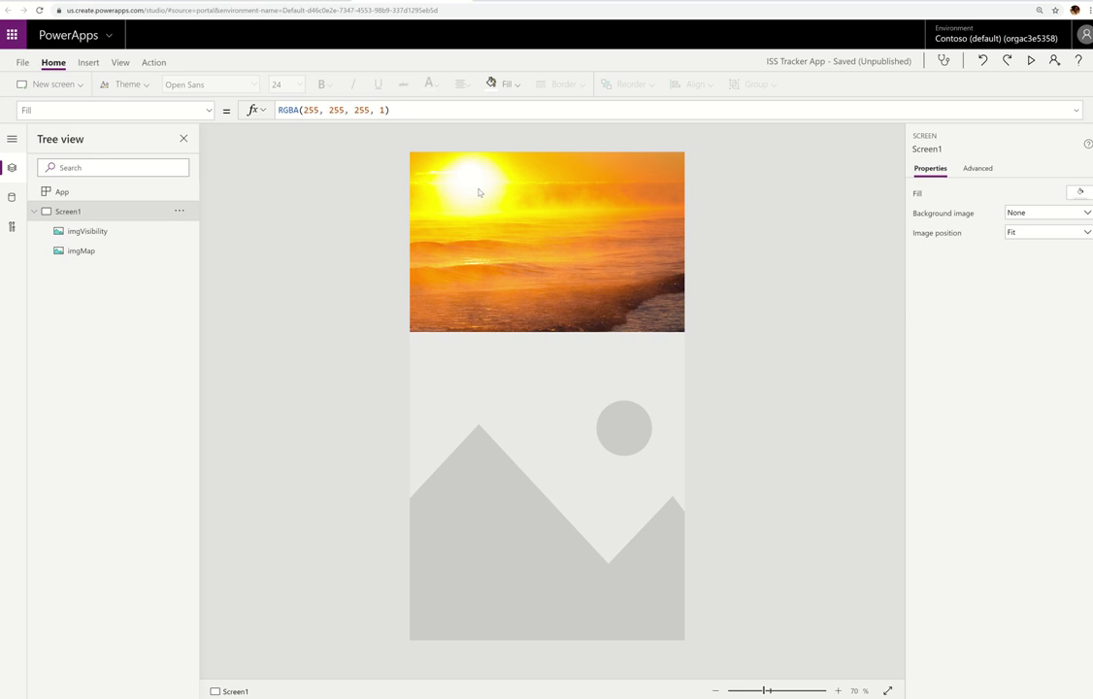
Run the App's OnStart formula once
left_click(87, 194)
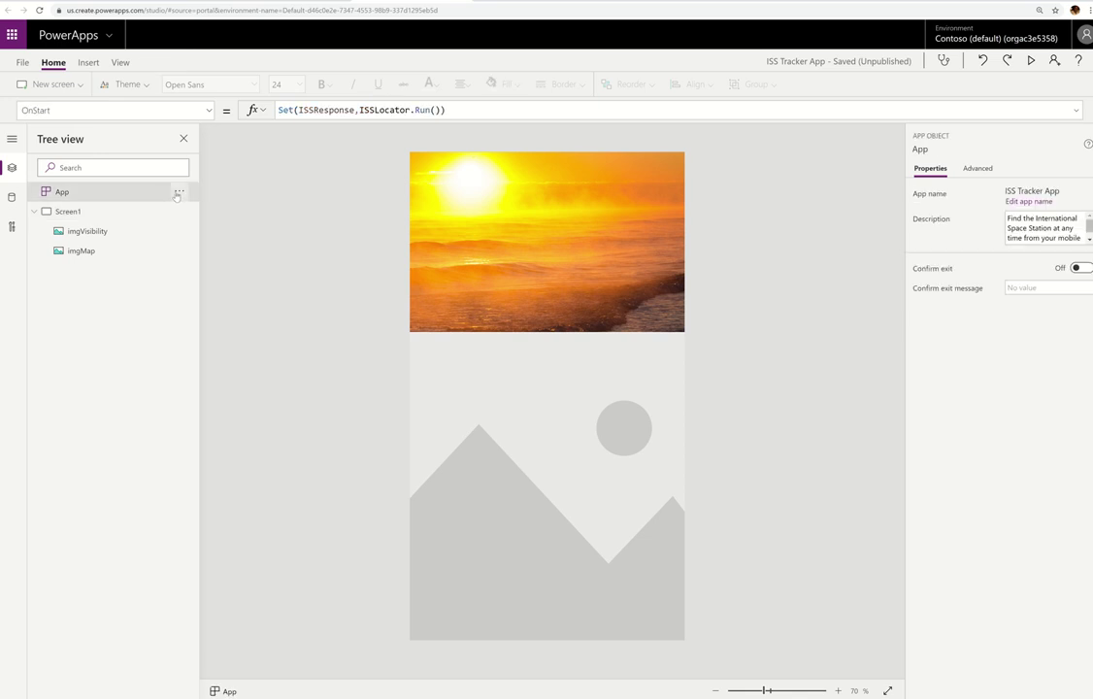
left_click(179, 193)
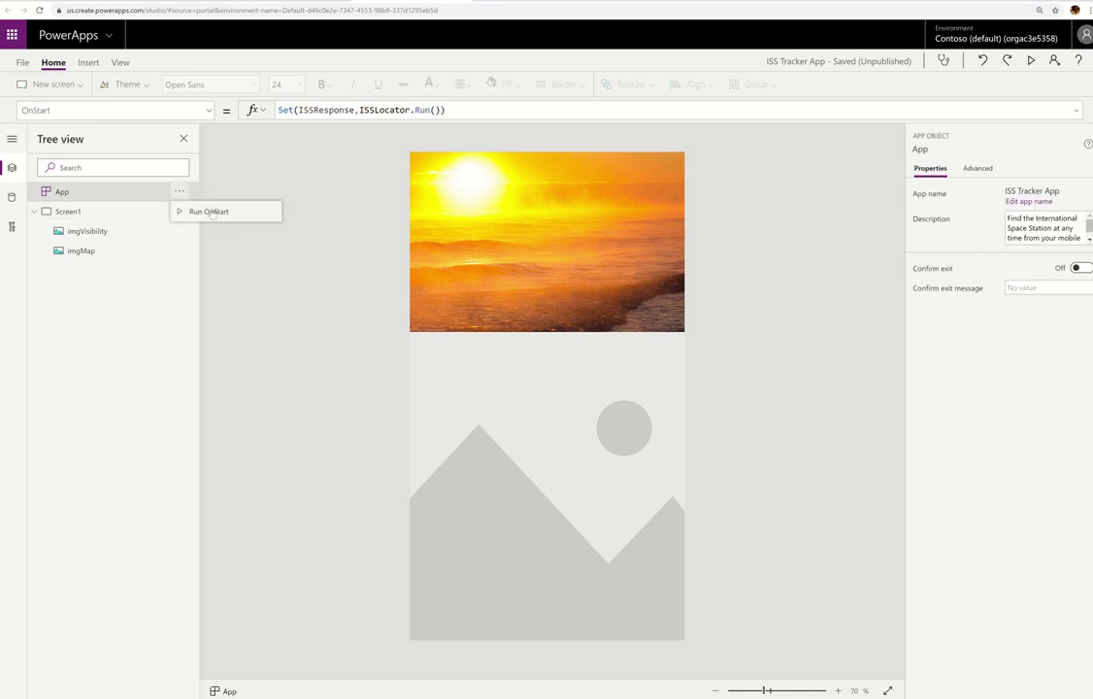
left_click(211, 212)
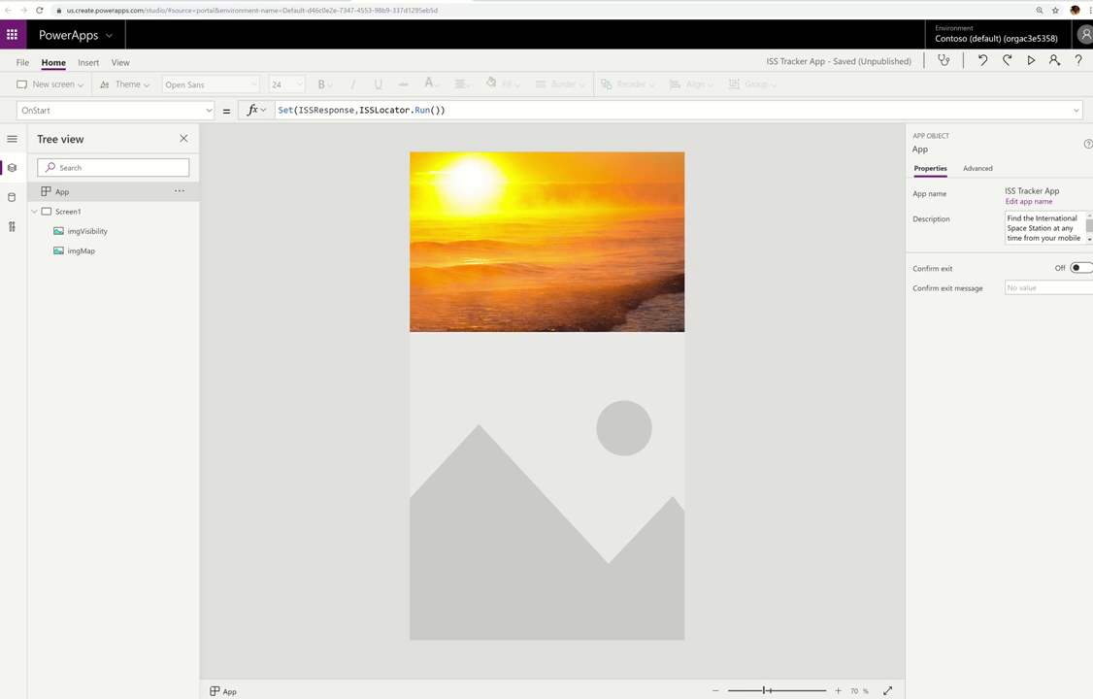
Begin imgMap's formula with BingMaps.GetMapV2 using the AerialWithLabels imagery type
left_click(478, 420)
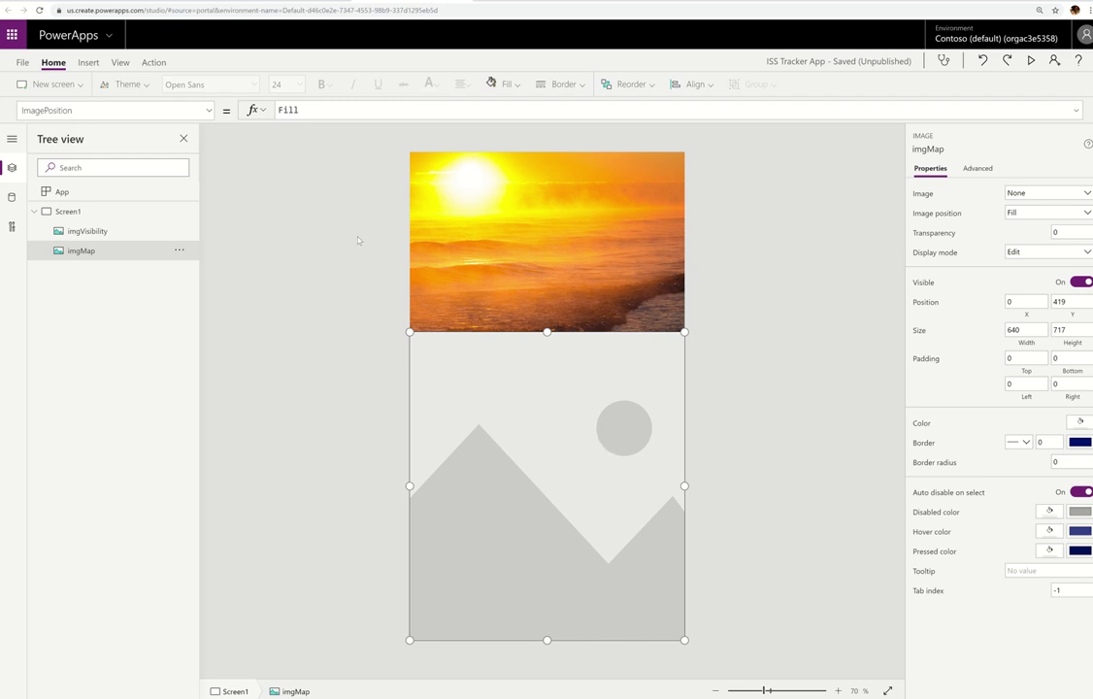
left_click(284, 109)
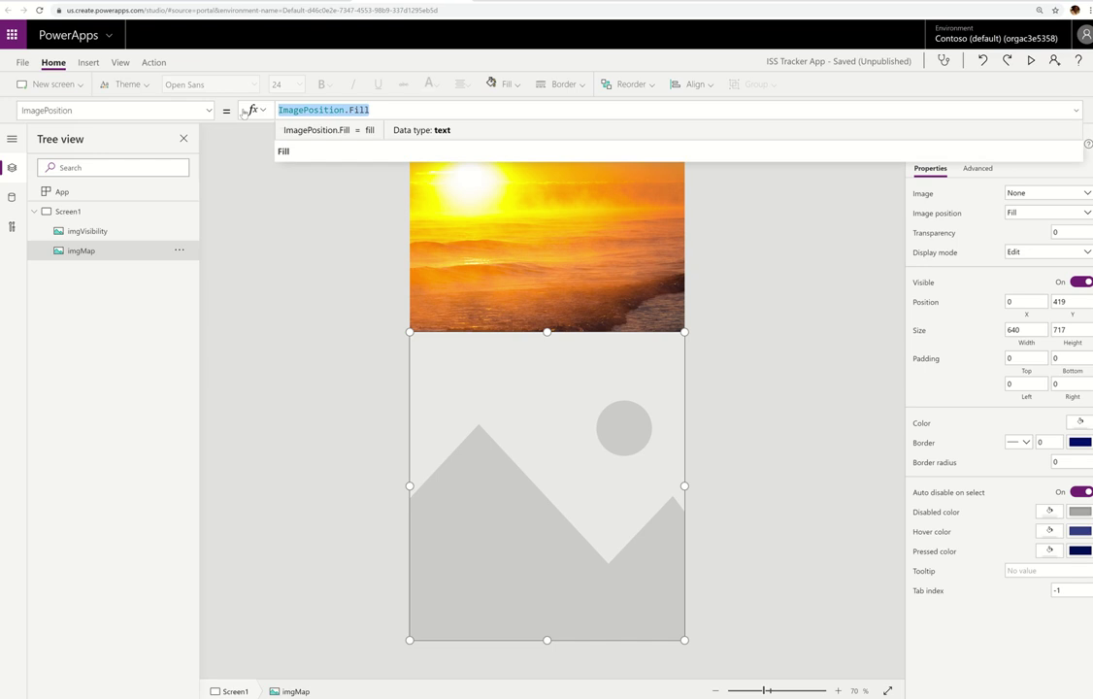
type("bin")
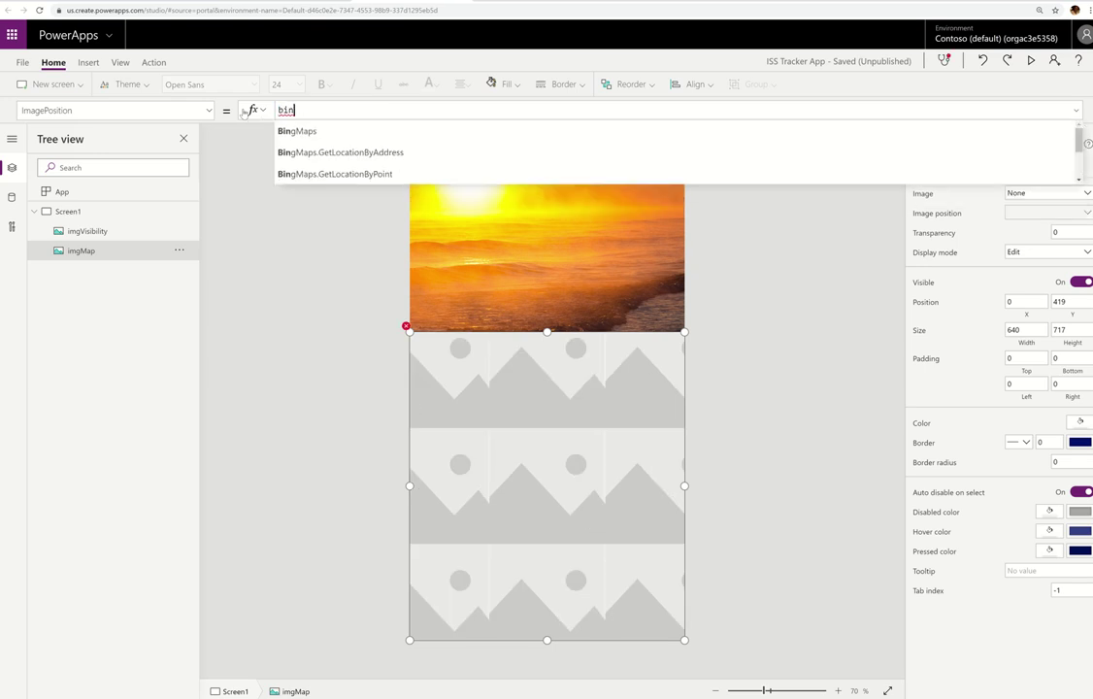
key("Down")
key("Down")
key("Down")
key("Down")
key("Down")
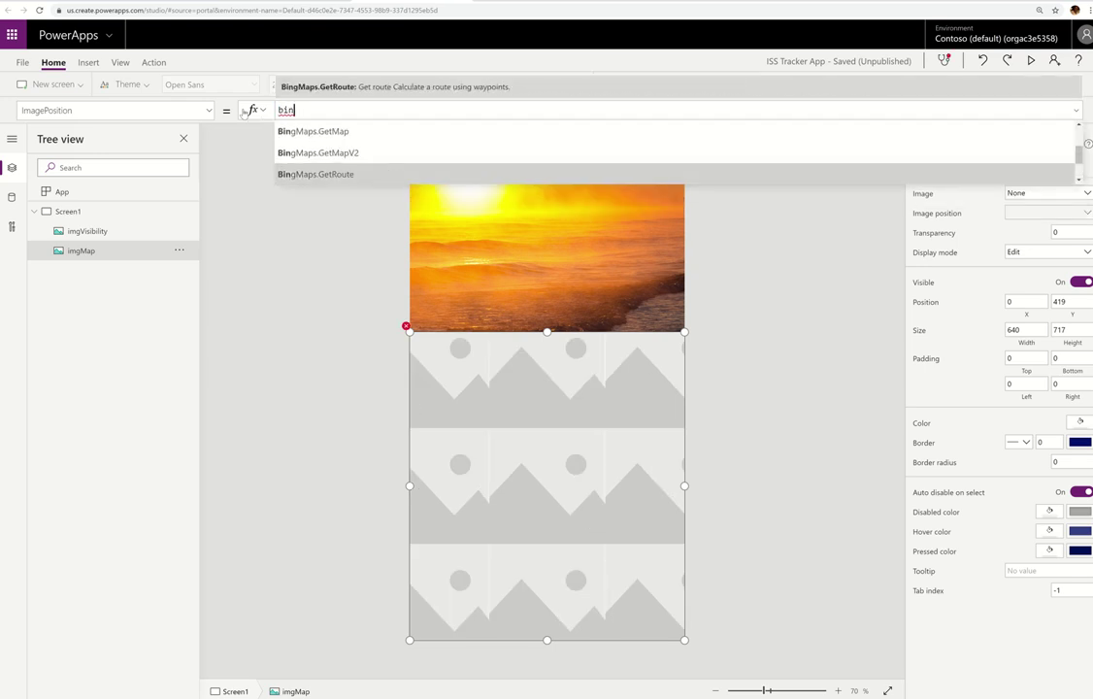
key("Up")
key("Tab")
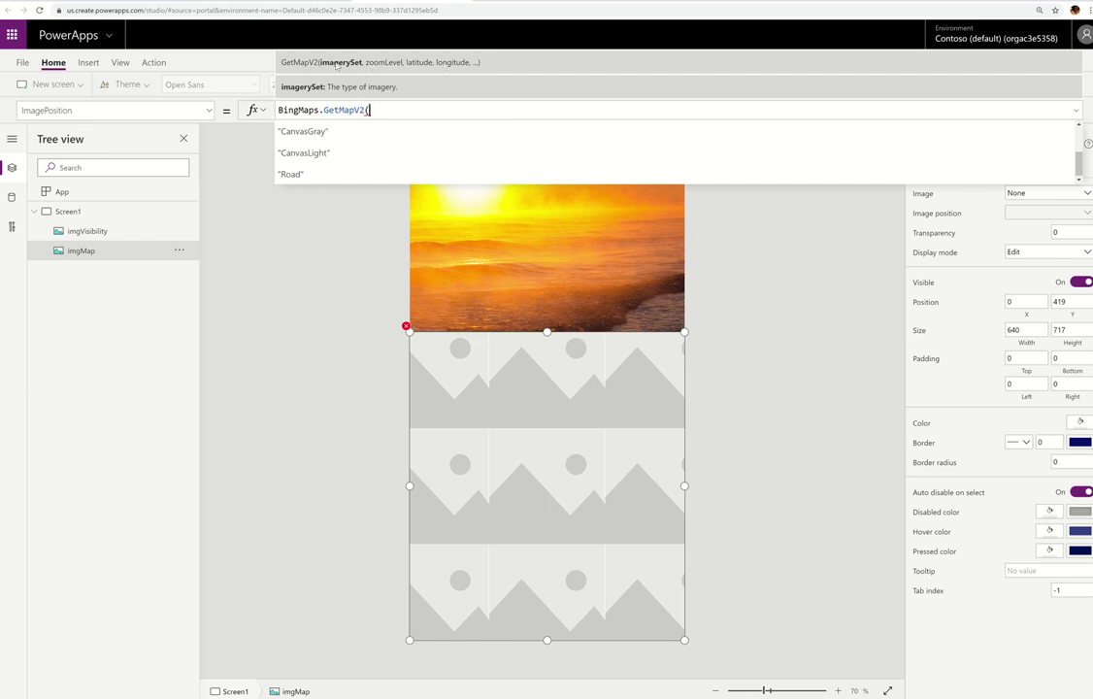
type("a")
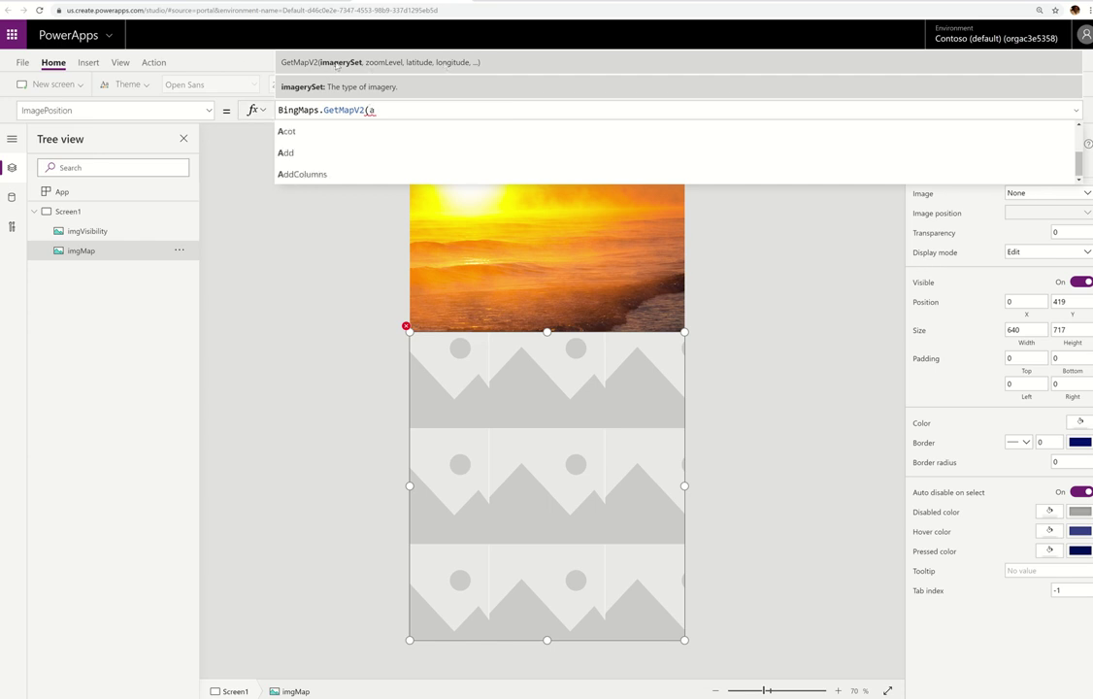
type("e")
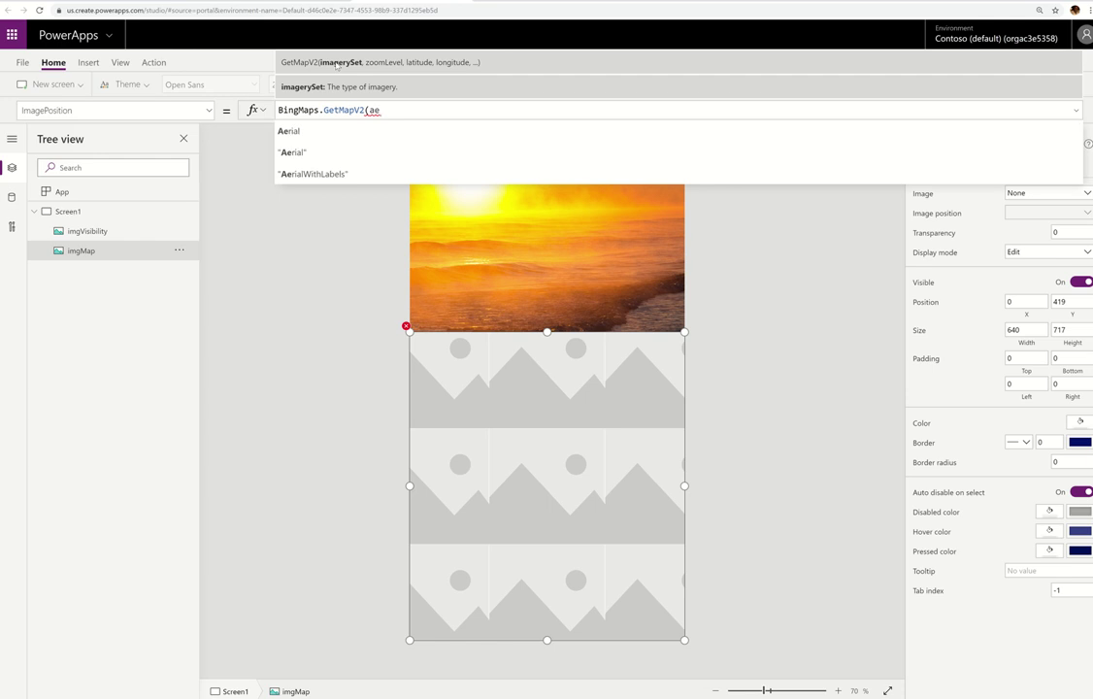
left_click(307, 175)
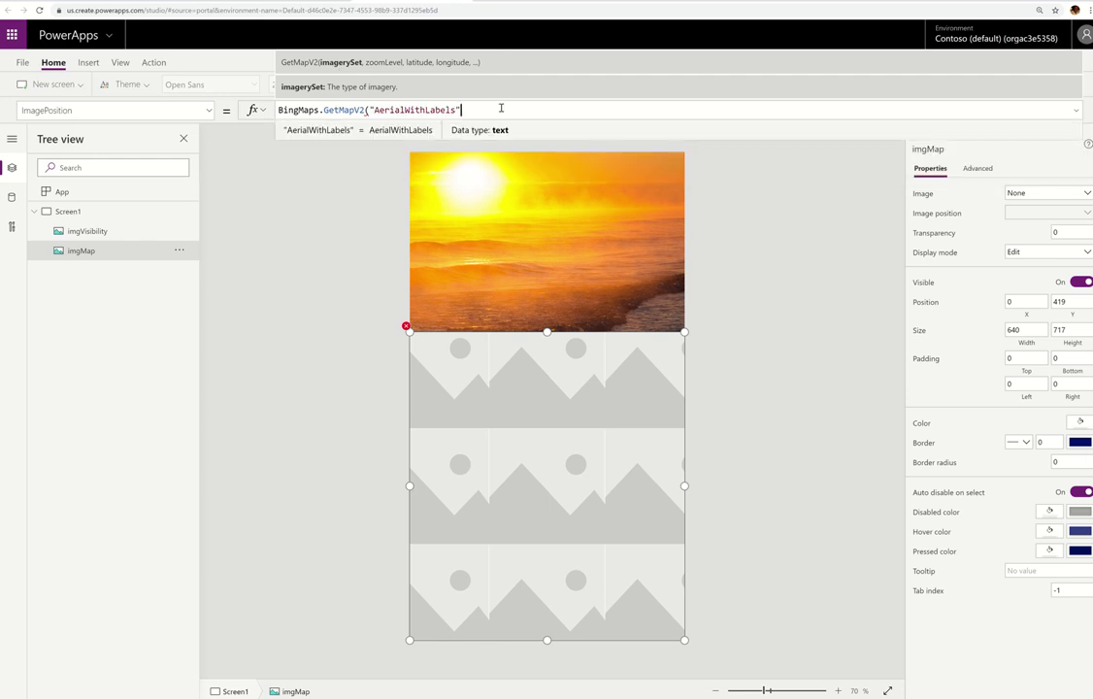
Add zoom level 4 and start the latitude argument with ISSResponse
type(",")
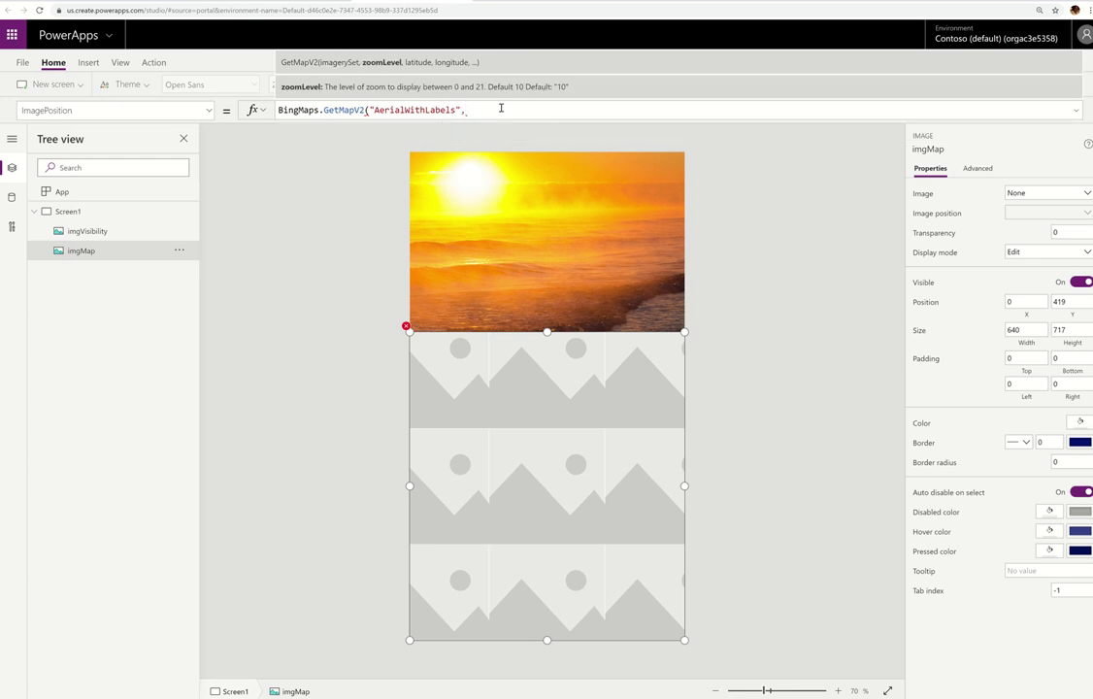
type("4,")
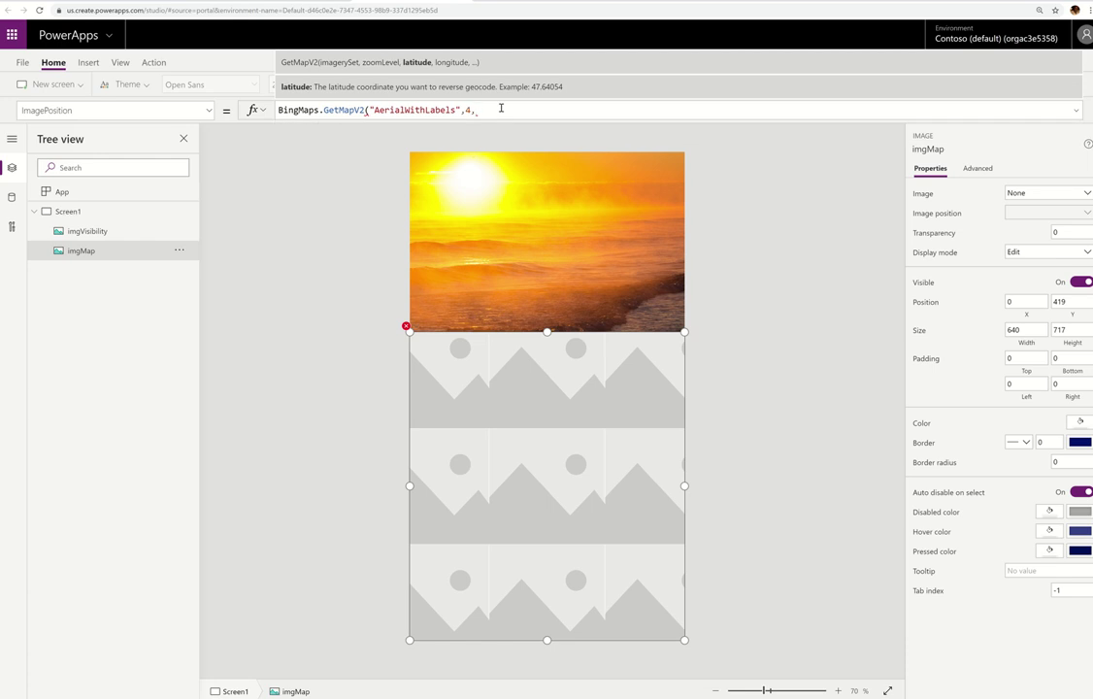
type("Iss")
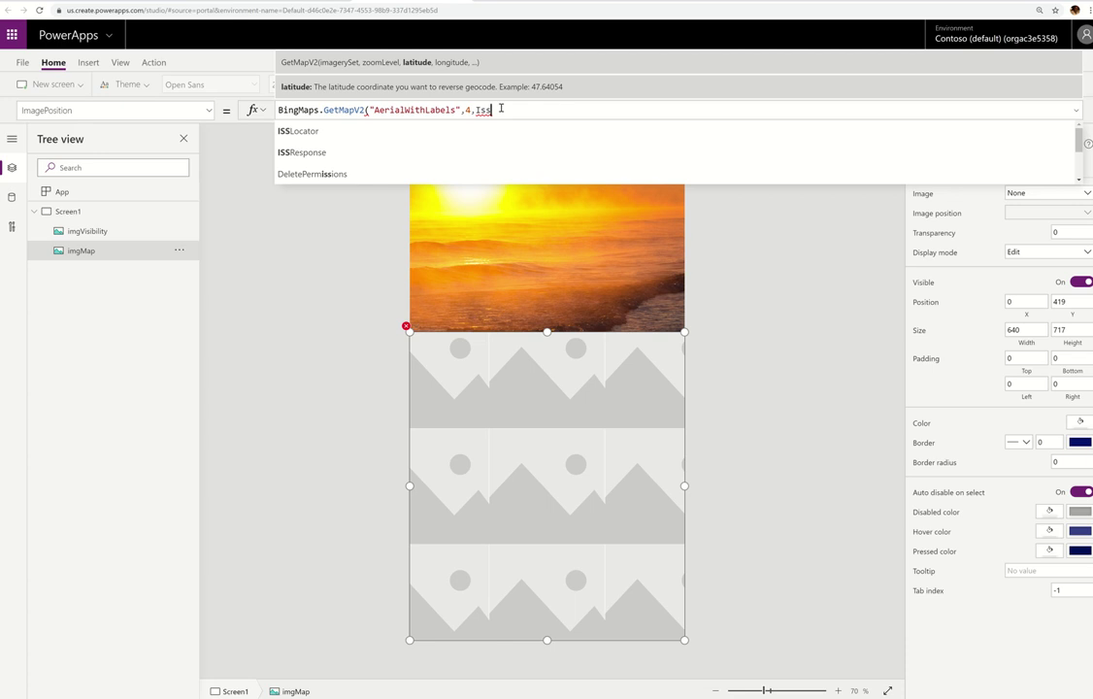
key("Down")
key("Tab")
type("/")
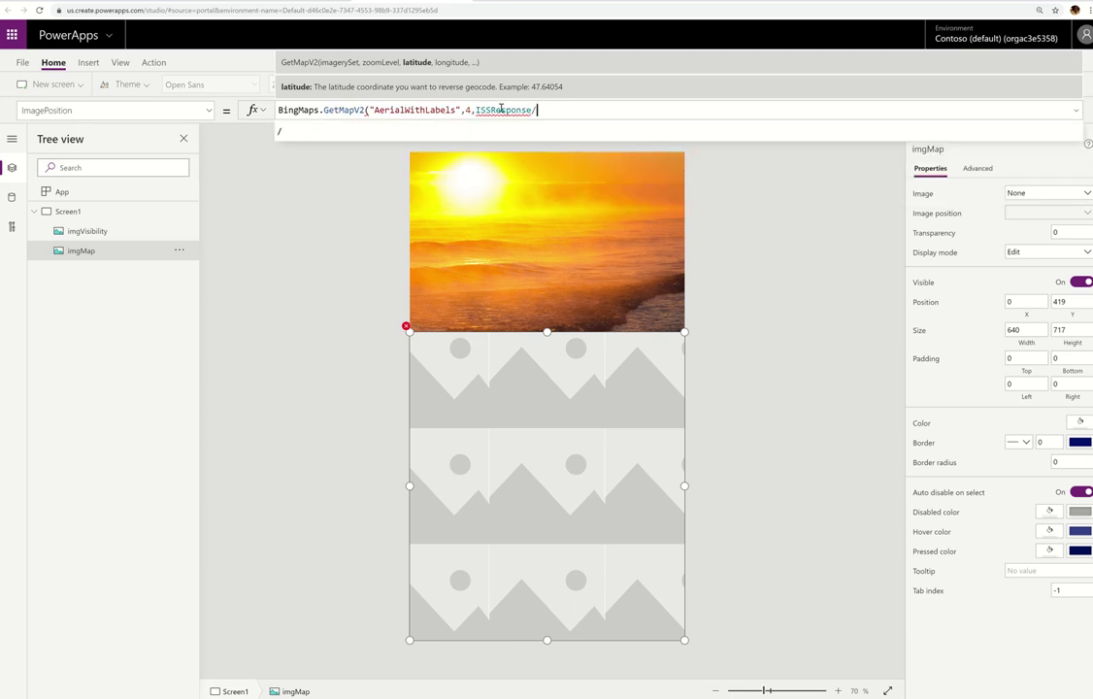
key("BackSpace")
type(".")
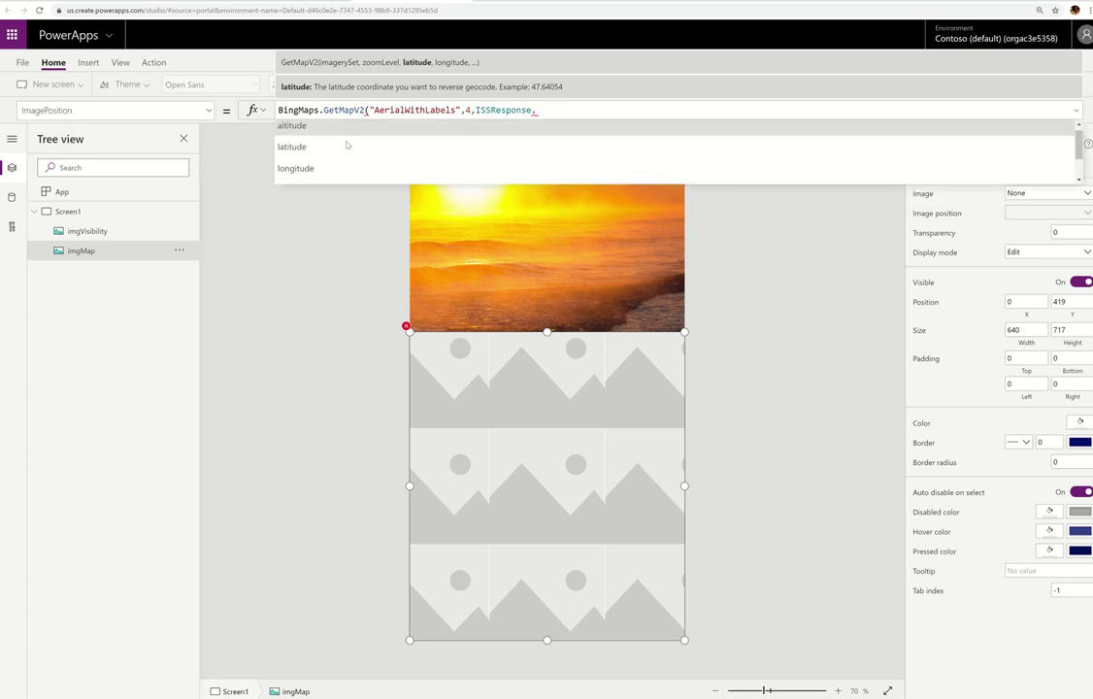
scroll(347, 145, "down", 2)
scroll(346, 152, "up", 2)
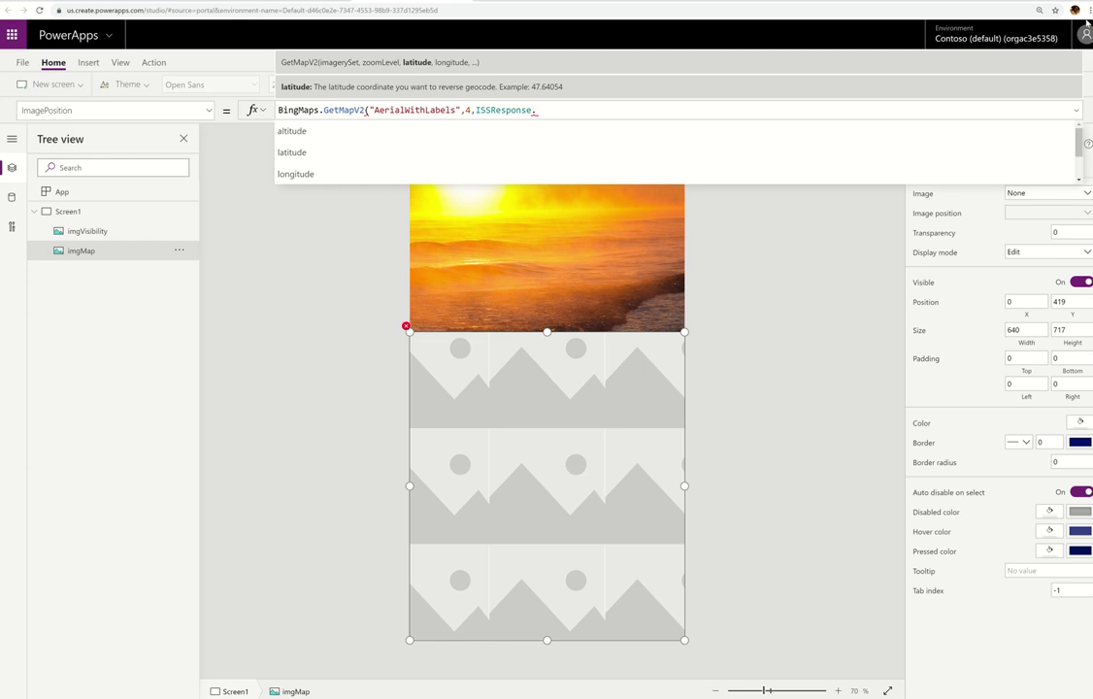
left_click(1088, 12)
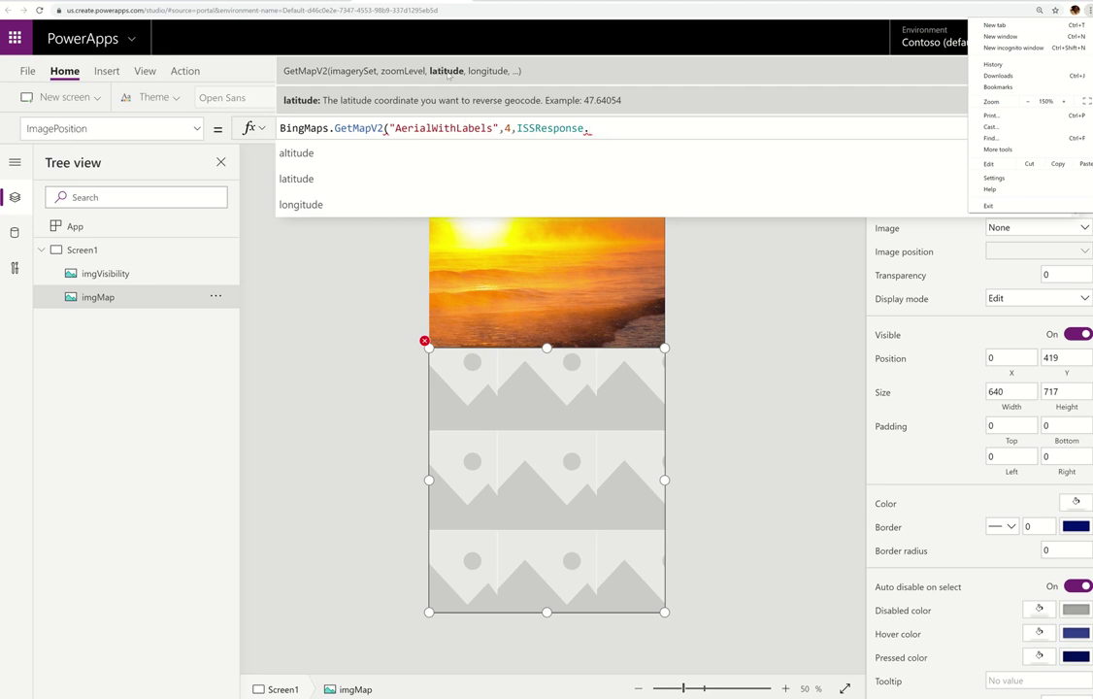
Finish the formula with ISSResponse.latitude, ISSResponse.longitude and a closing parenthesis
left_click(313, 178)
left_click(314, 178)
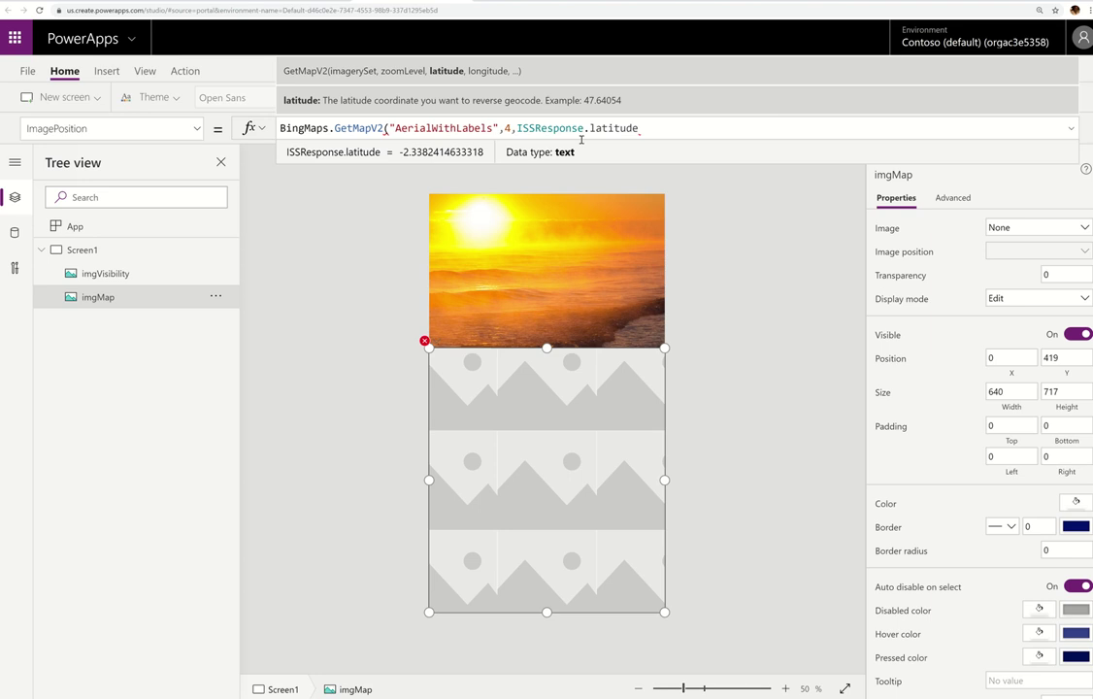
type(",")
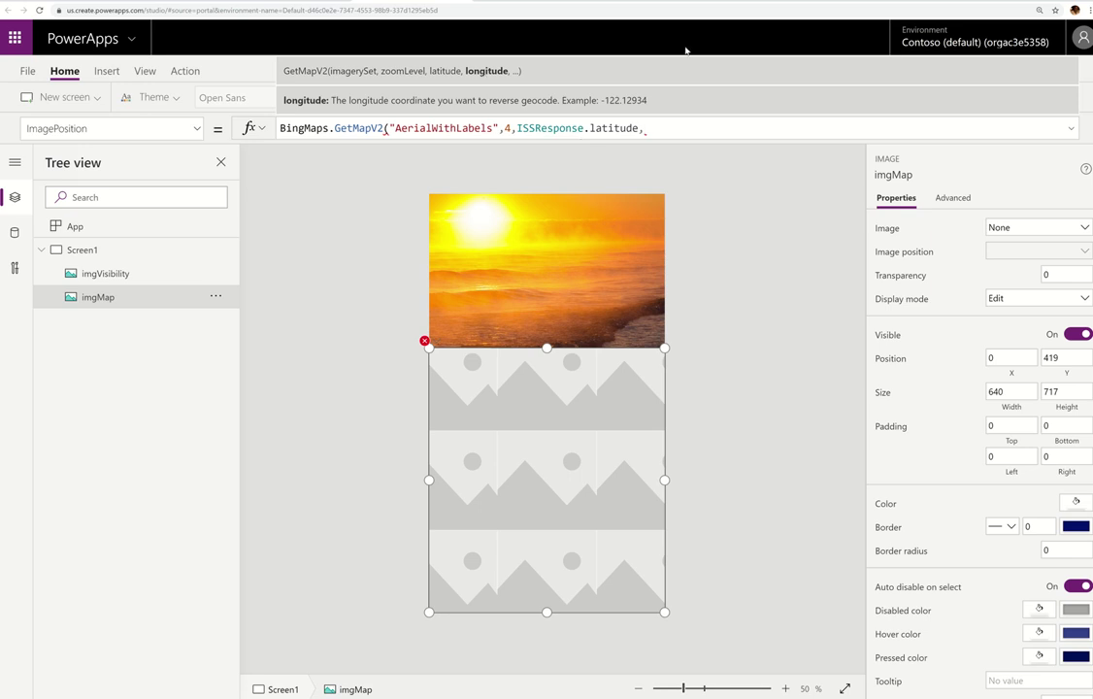
type("iss")
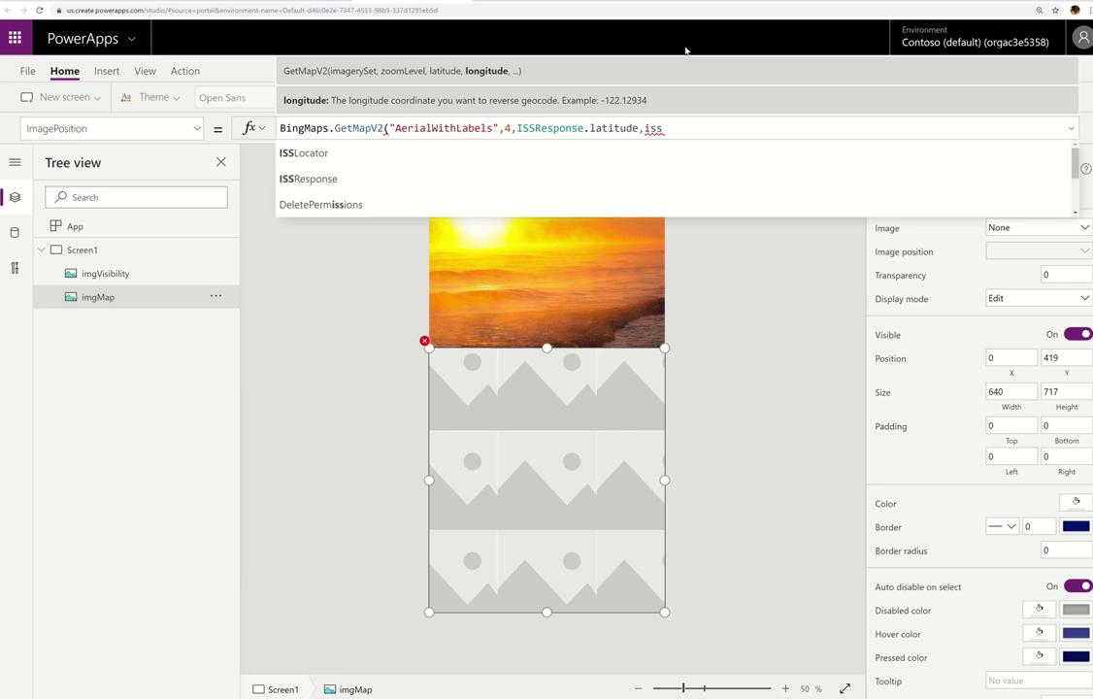
key("Down")
key("Tab")
type(".l")
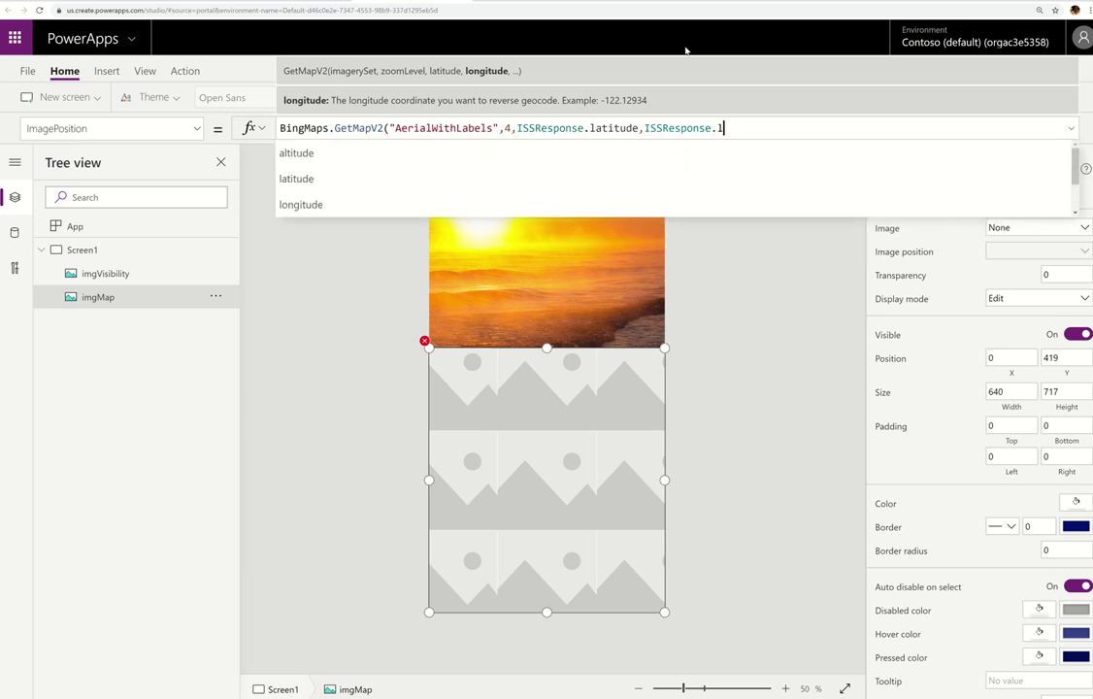
type("ong")
key("Tab")
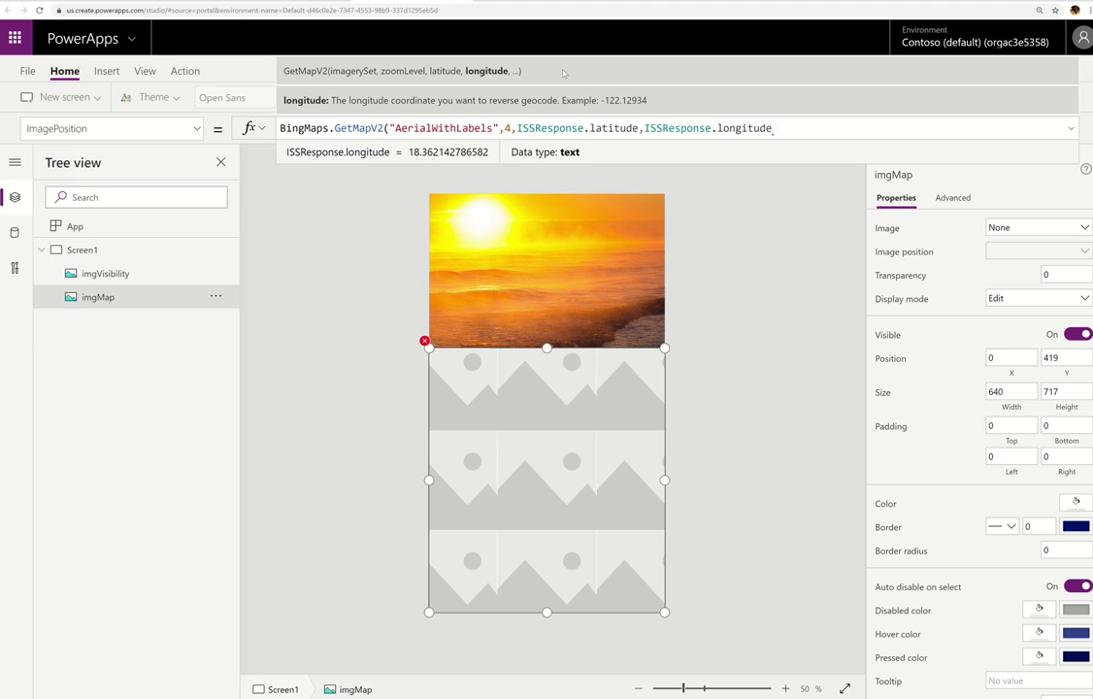
type(")")
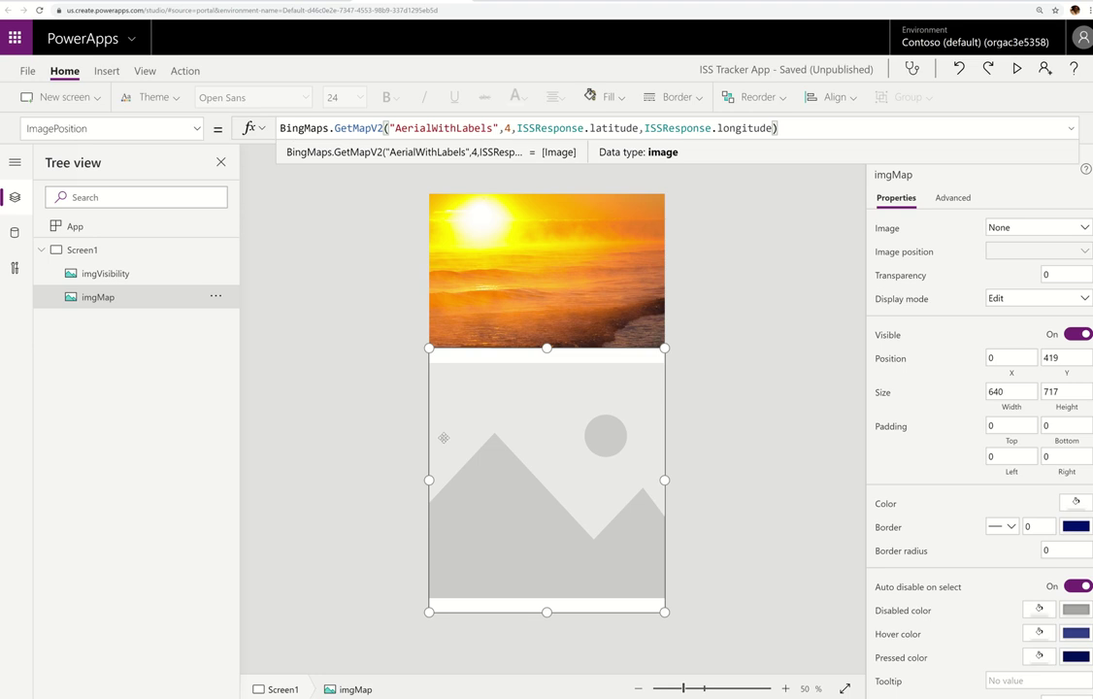
Cut the map formula out of ImagePosition and set ImagePosition to ImagePosition.Fill
key("ctrl+a")
key("ctrl+c")
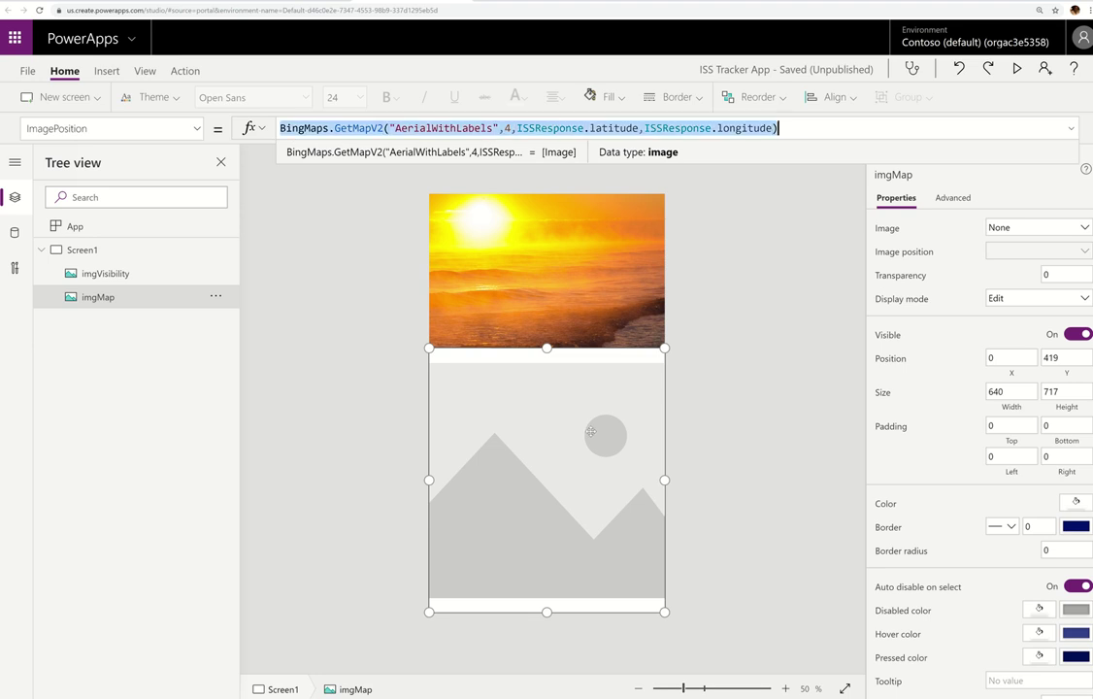
key("BackSpace")
type("Full")
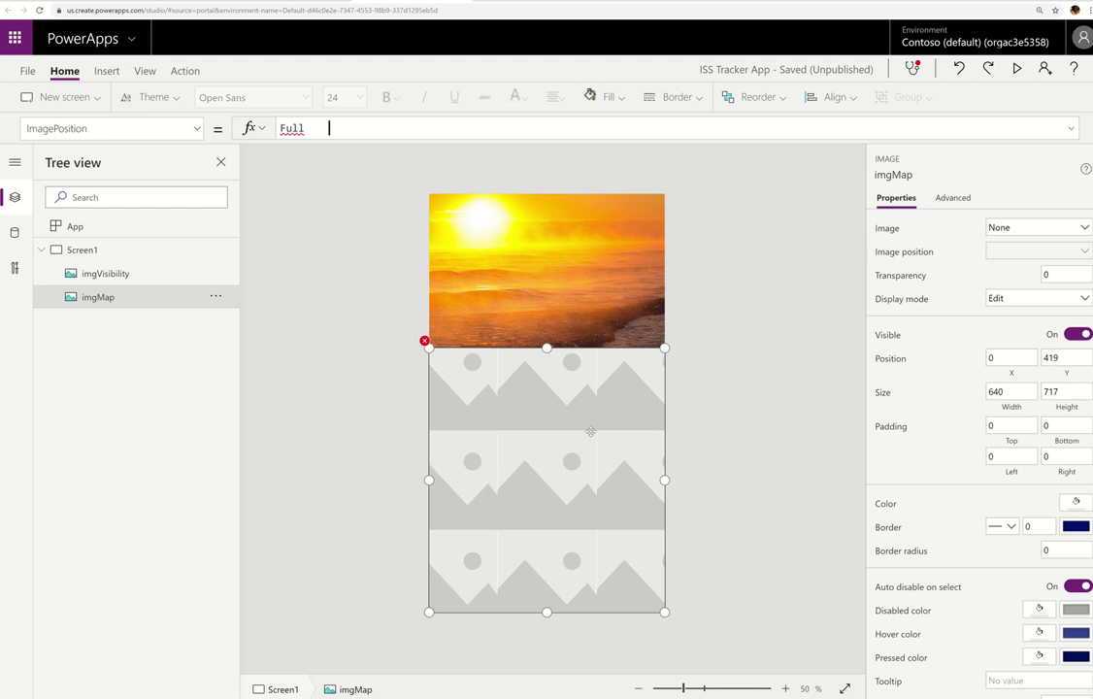
key("BackSpace")
key("BackSpace")
key("BackSpace")
key("BackSpace")
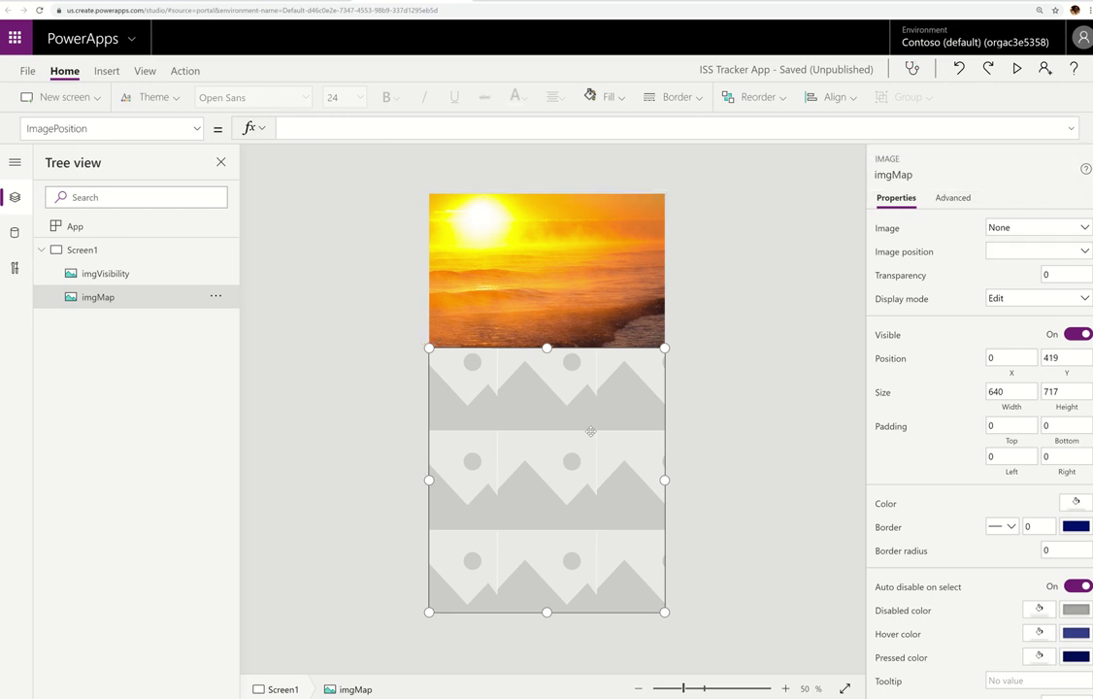
type("image")
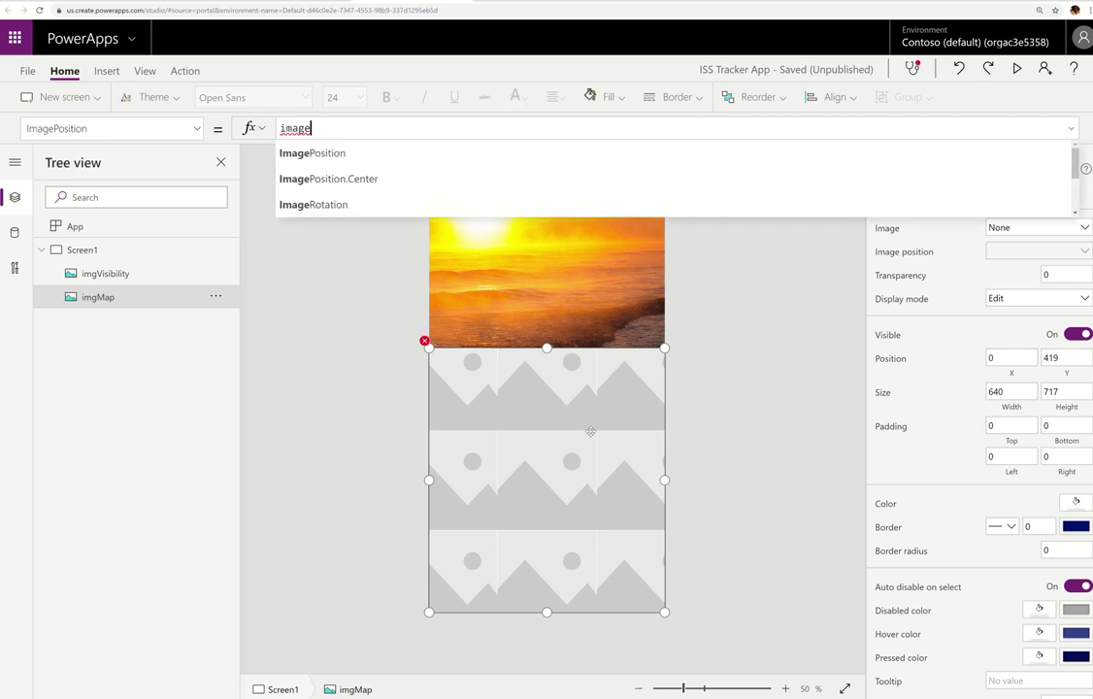
key("Tab")
type(".")
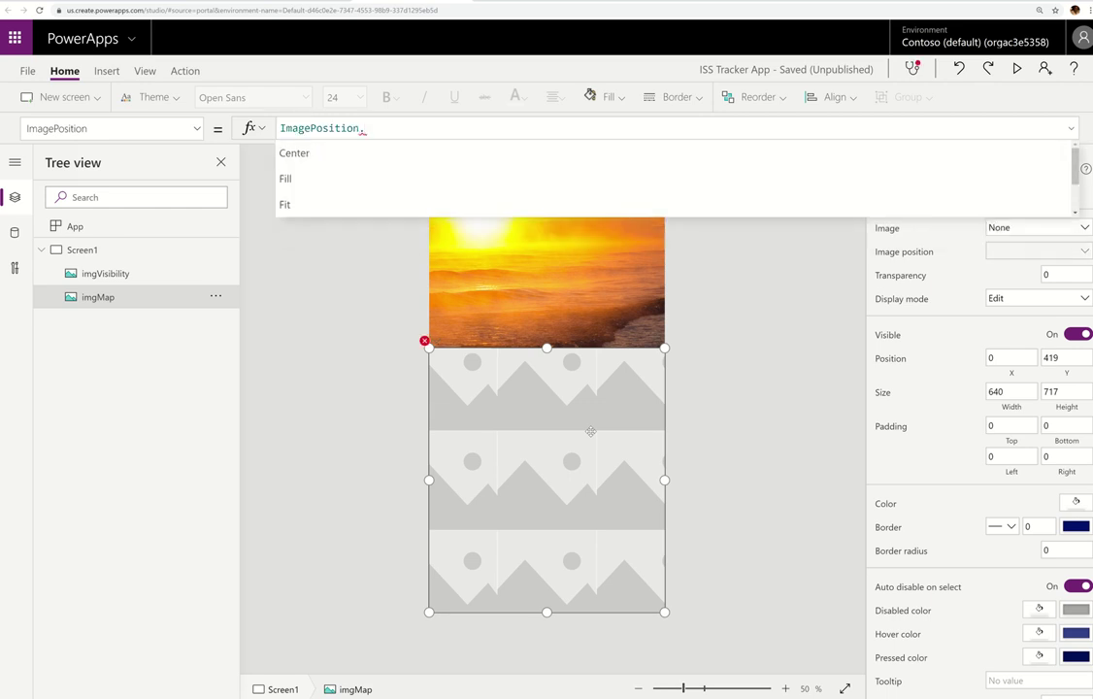
type("fill")
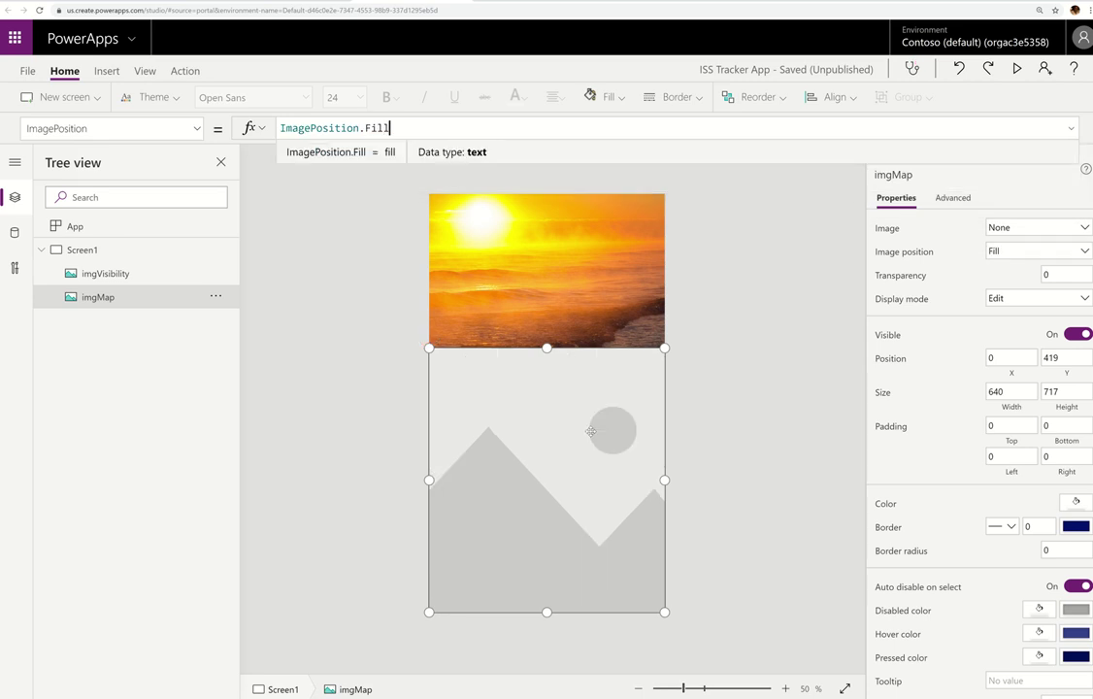
Paste the GetMapV2 formula into imgMap's Image property, replacing SampleImage
left_click(196, 128)
left_click(97, 342)
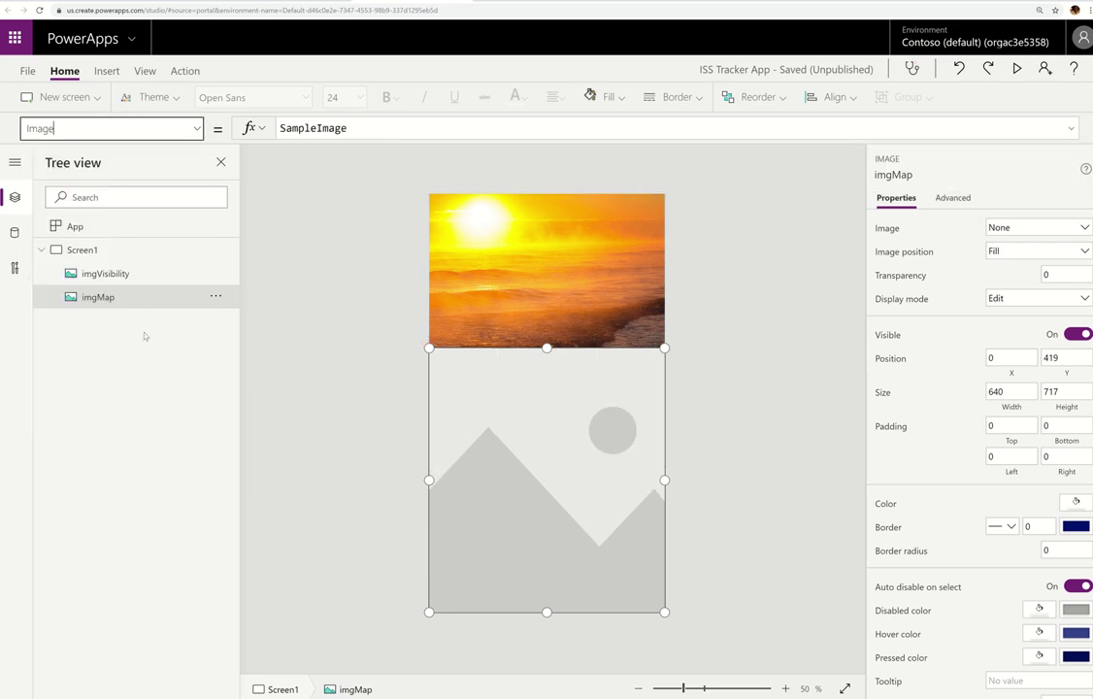
left_click(366, 130)
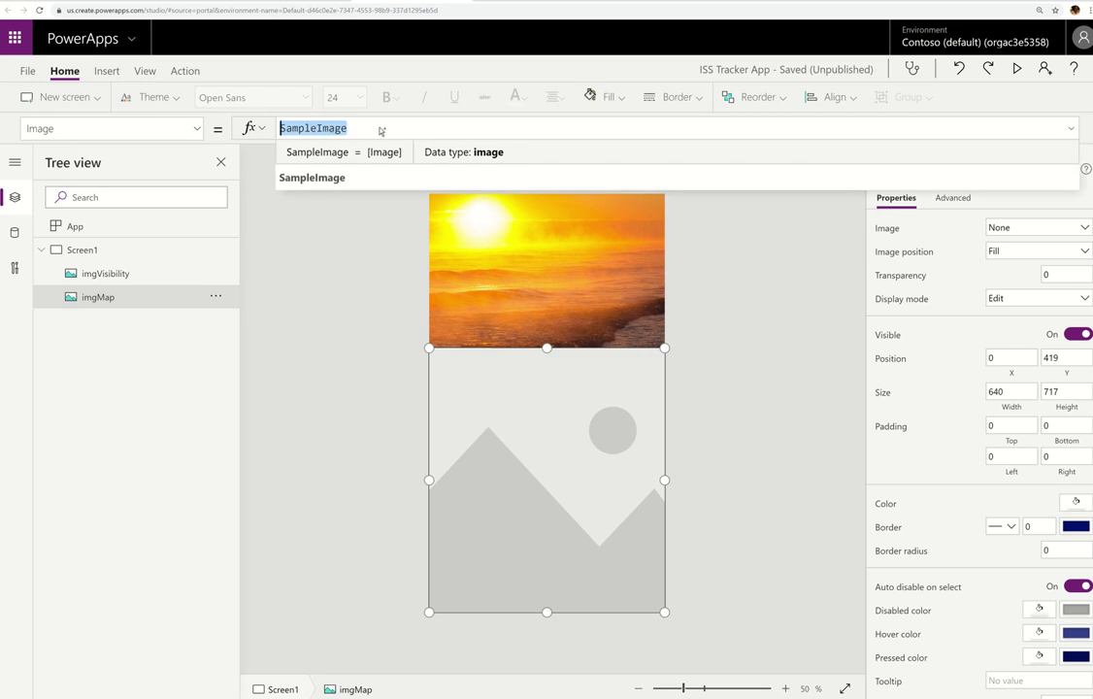
key("ctrl+v")
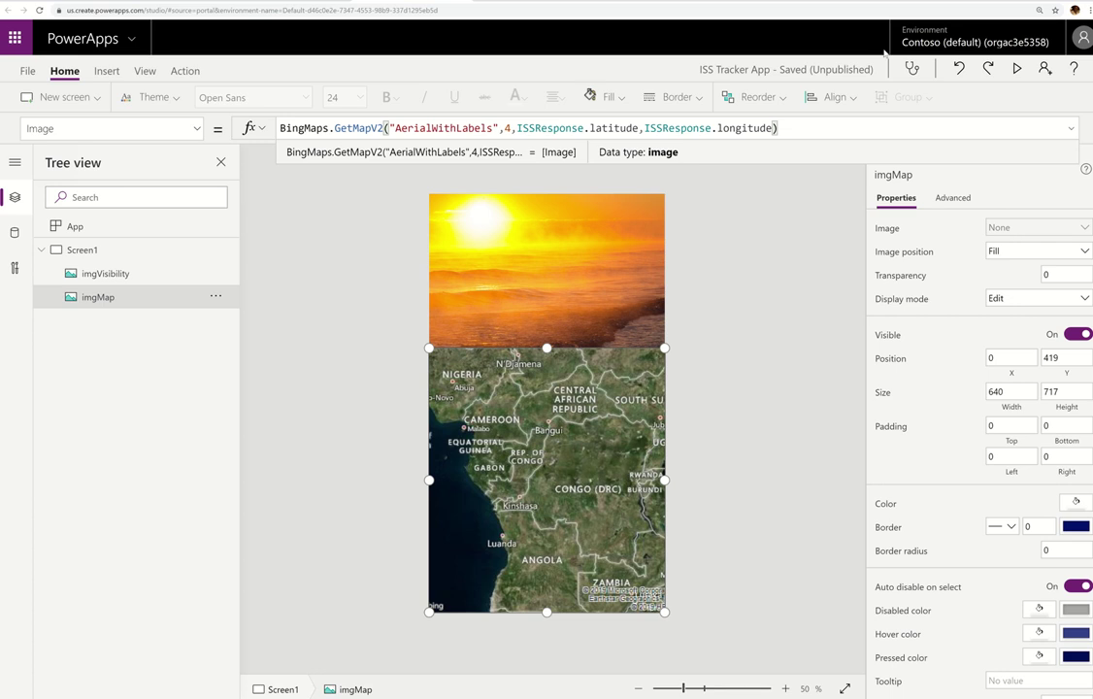
Save the app and insert a new text label onto the sunrise image
key("ctrl+s")
left_click(608, 245)
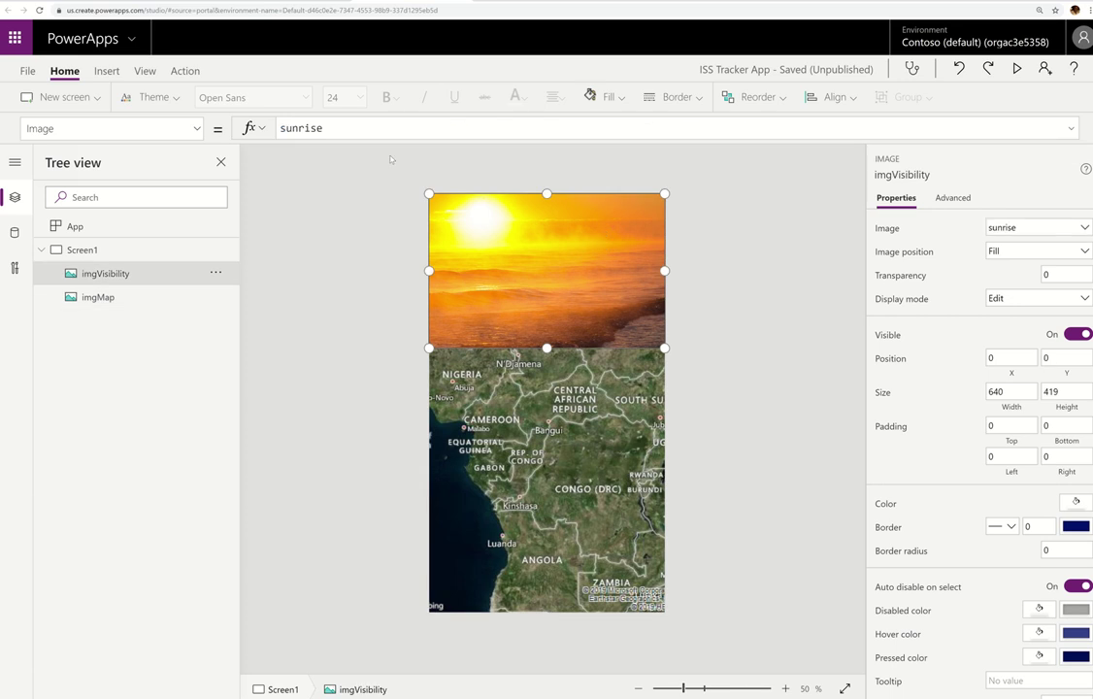
left_click(109, 75)
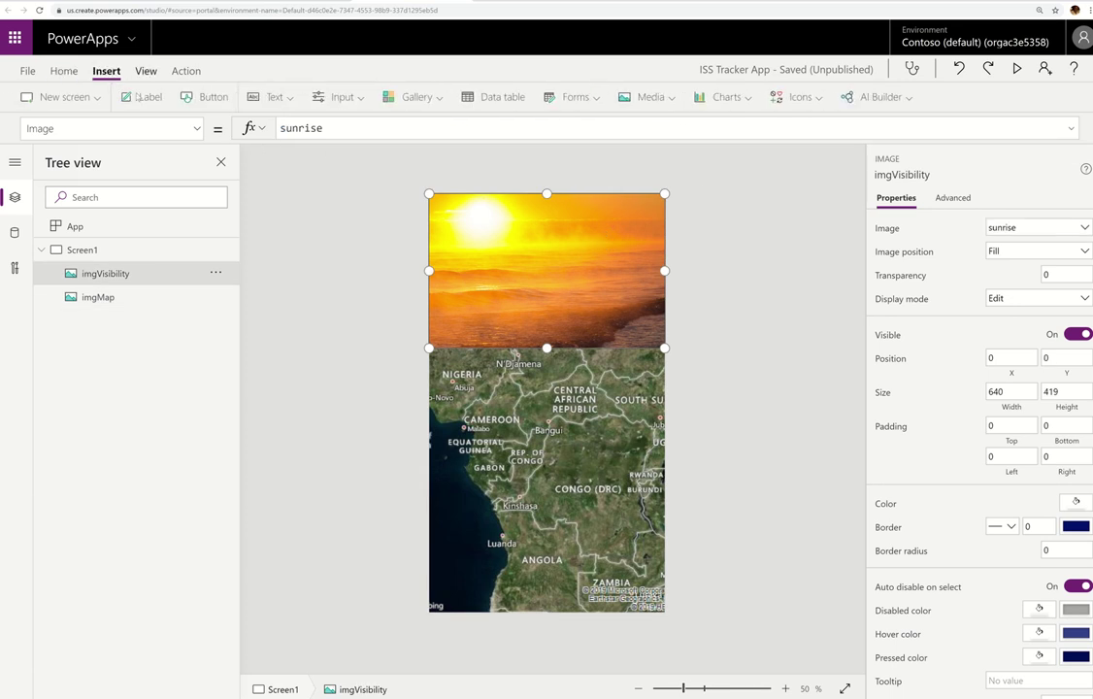
left_click(144, 97)
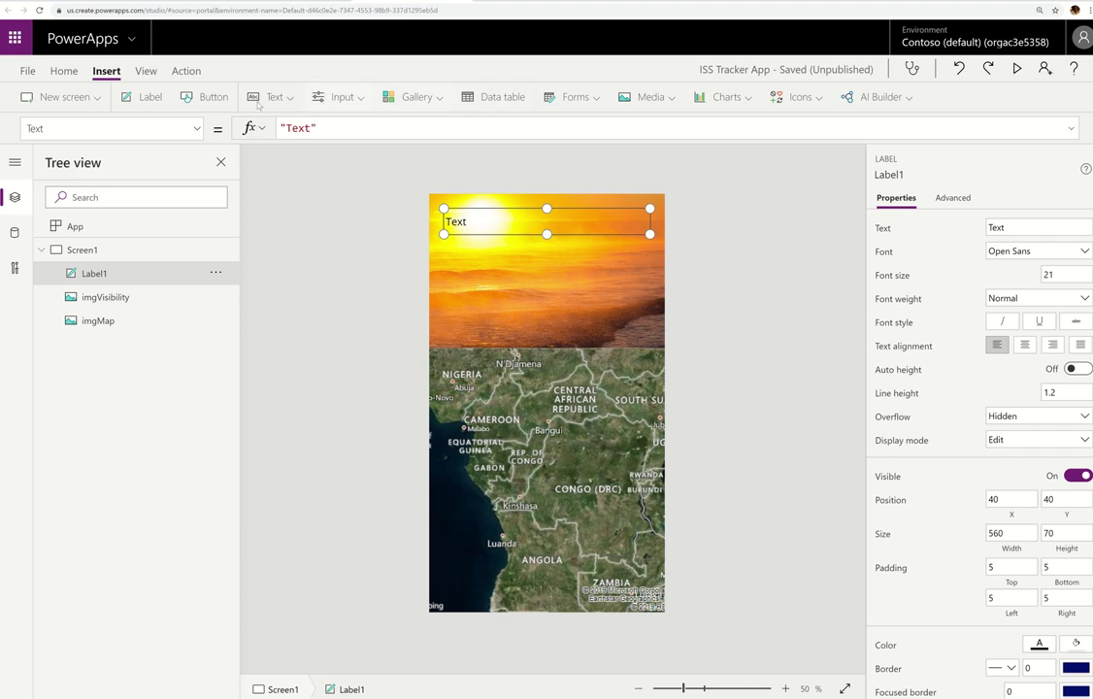
Format the new label in Segoe UI, size 18, Bold, with auto height
left_click(66, 73)
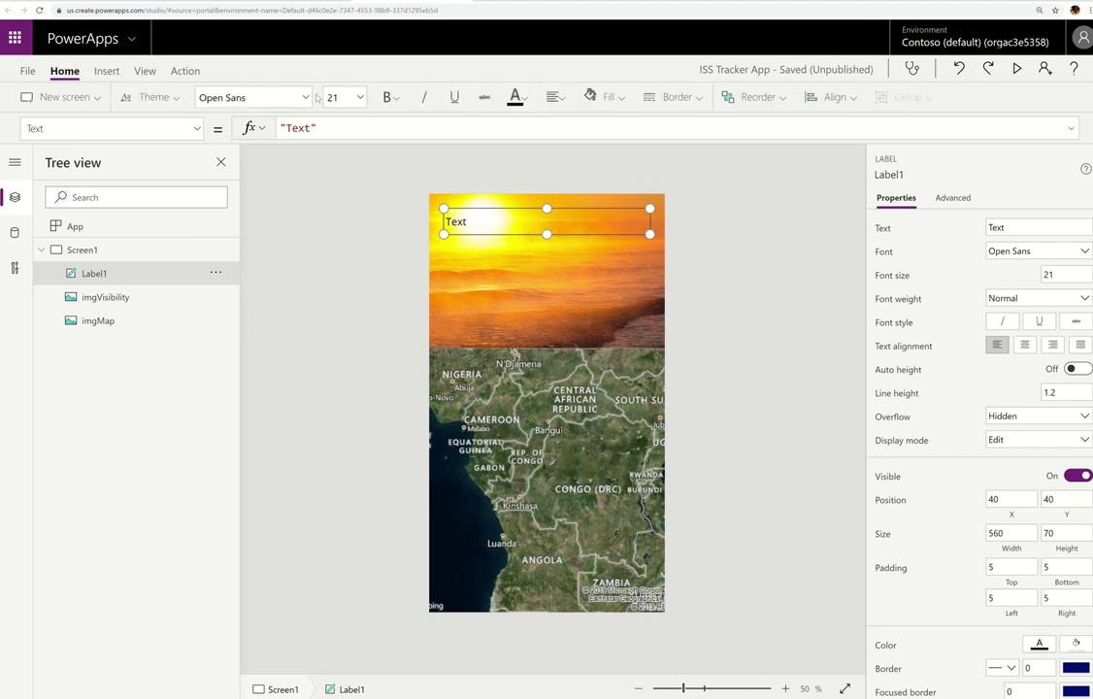
left_click(205, 97)
left_click(270, 346)
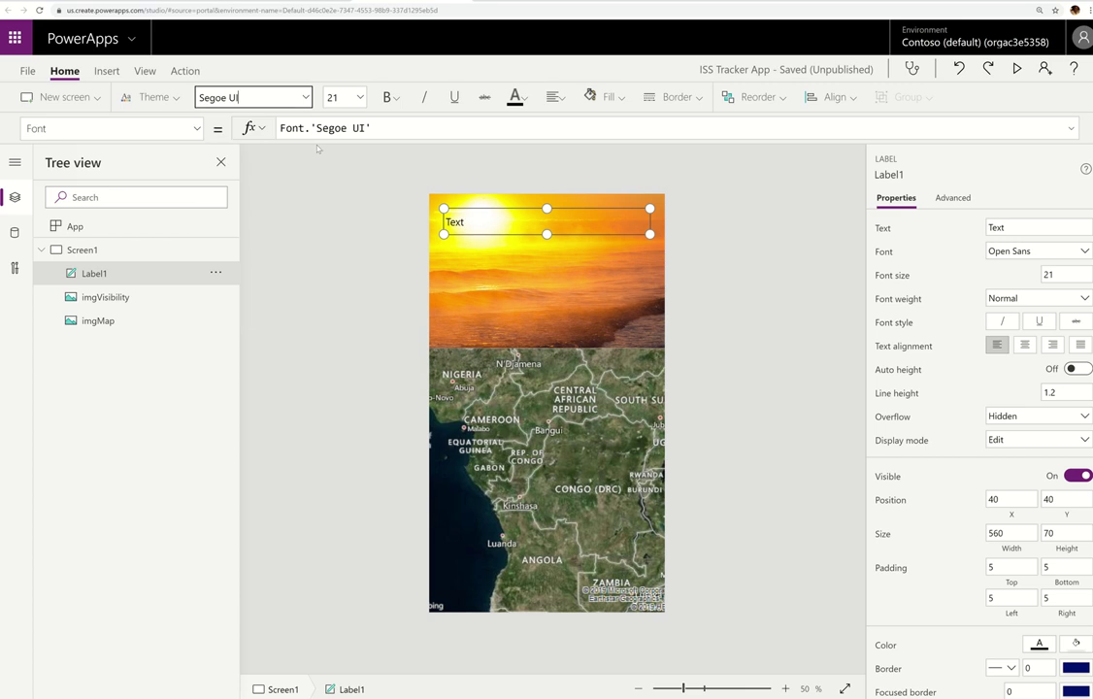
left_click(359, 98)
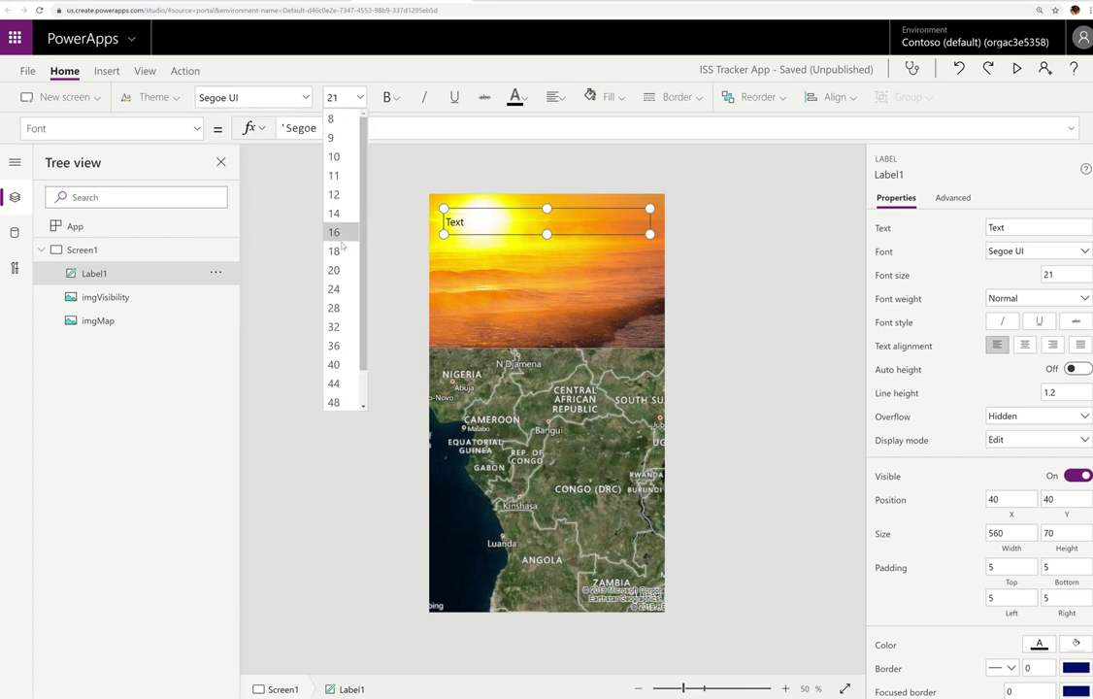
left_click(341, 252)
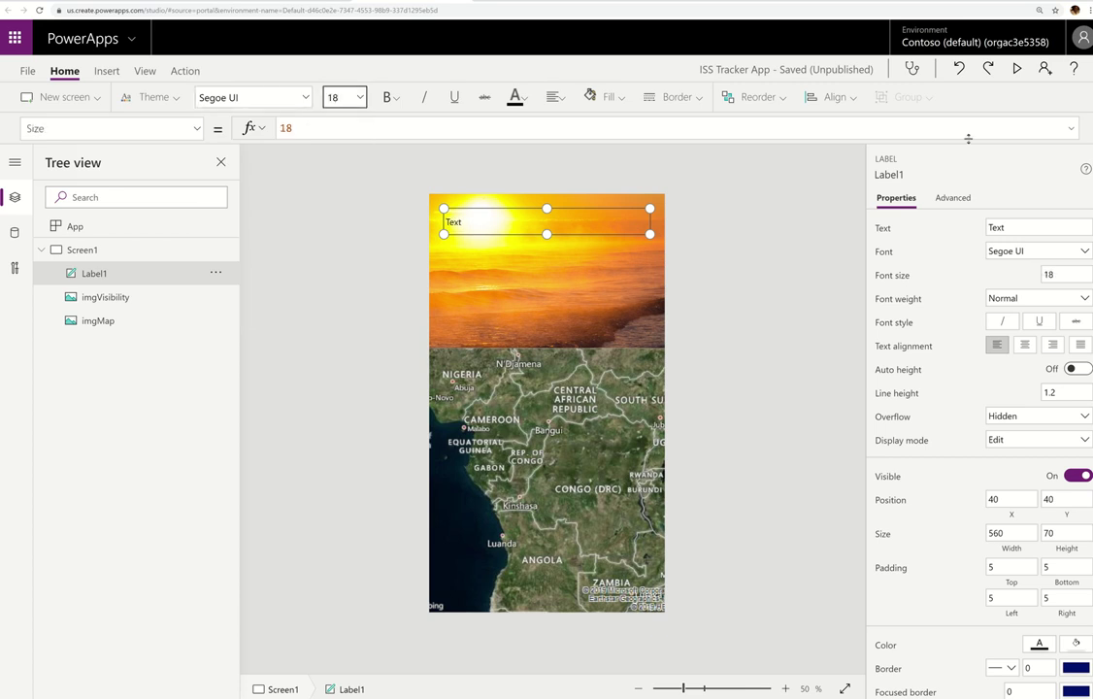
left_click(1078, 369)
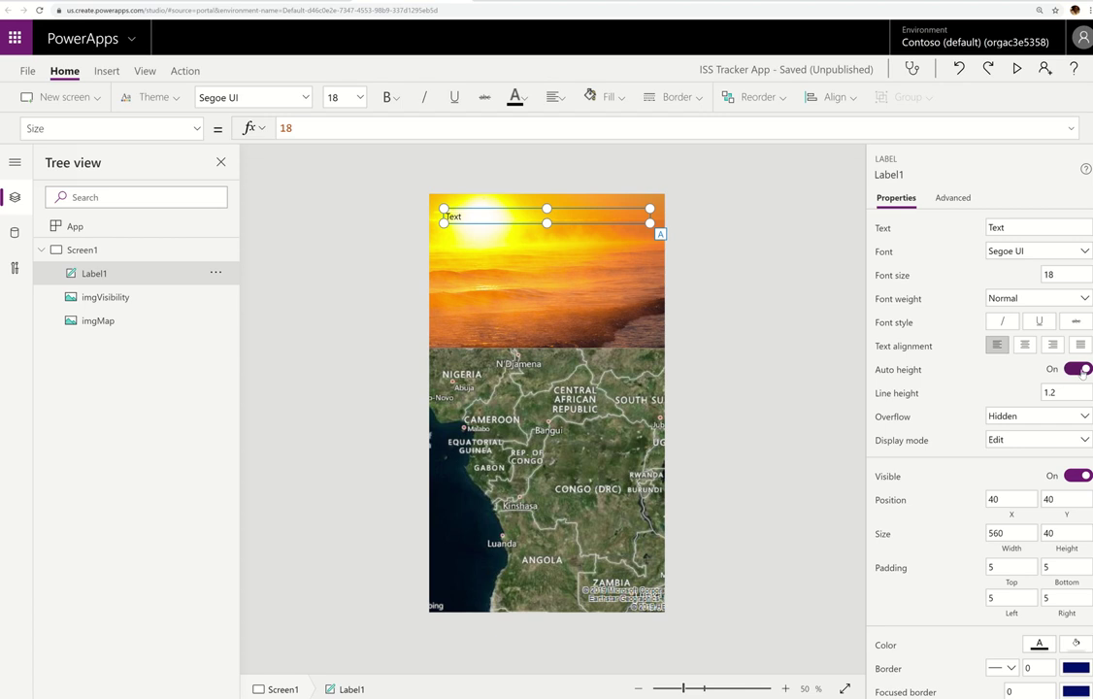
left_click(390, 97)
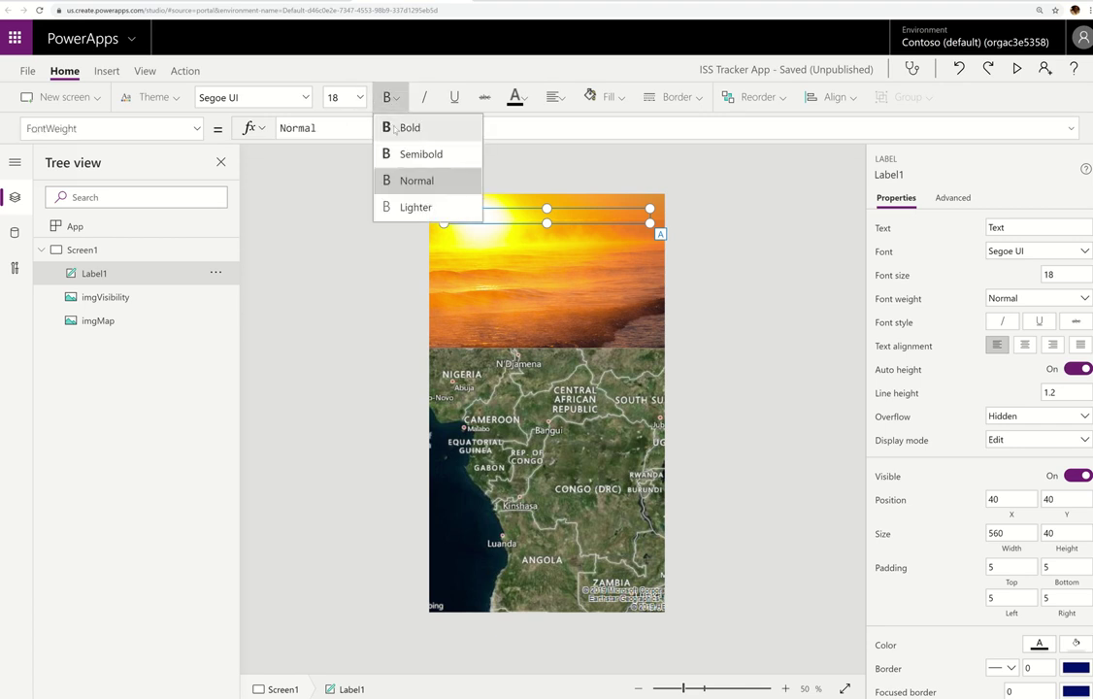
left_click(437, 165)
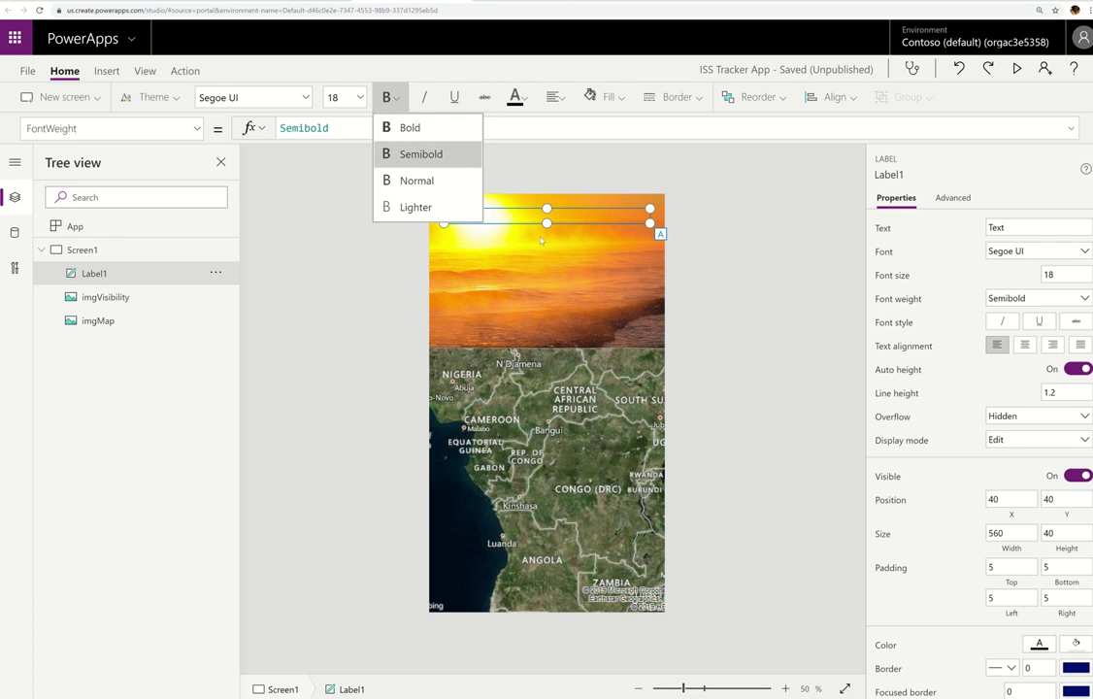
left_click(437, 127)
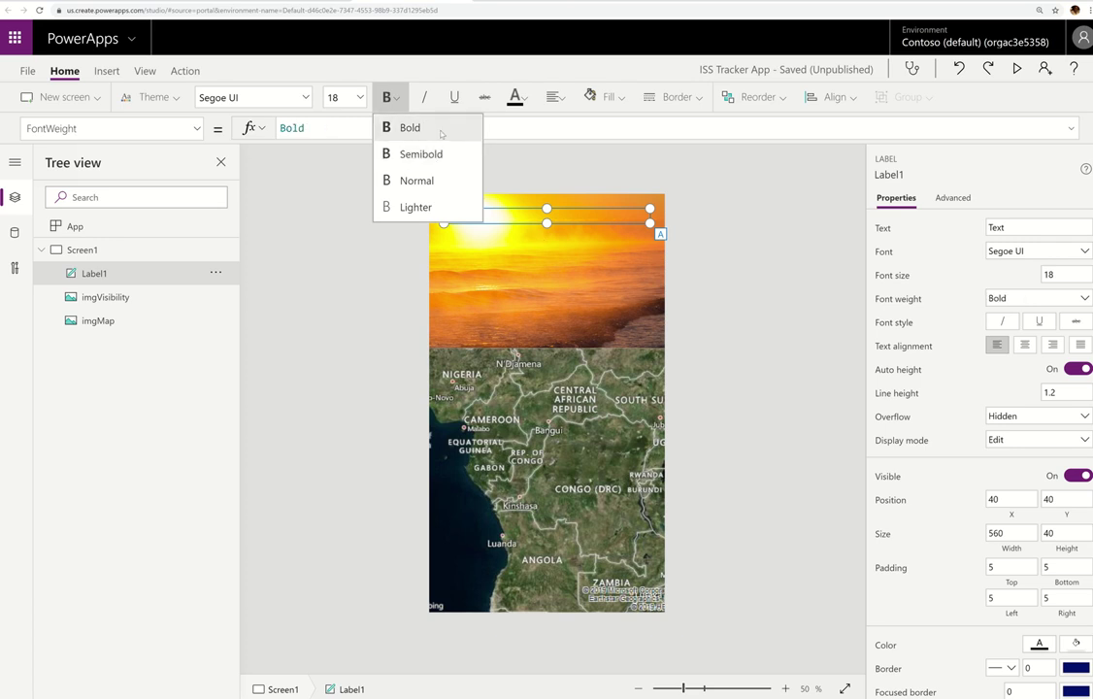
left_click(888, 174)
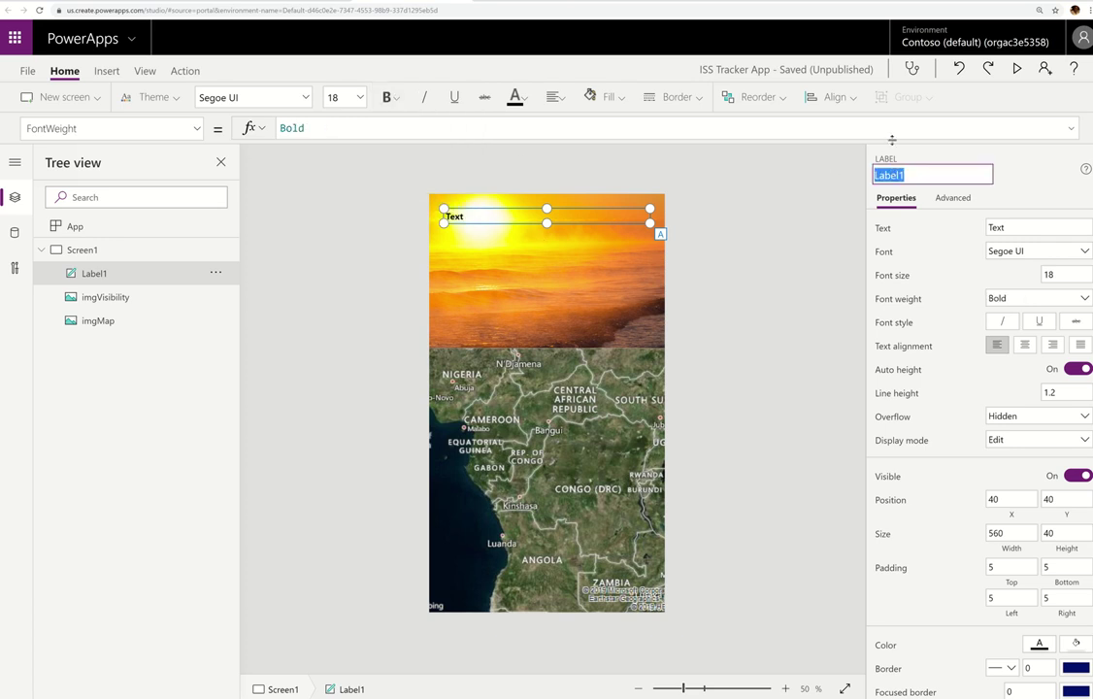
Name the label lblTitle and enlarge its font to size 24
type("lblTitle")
key("Return")
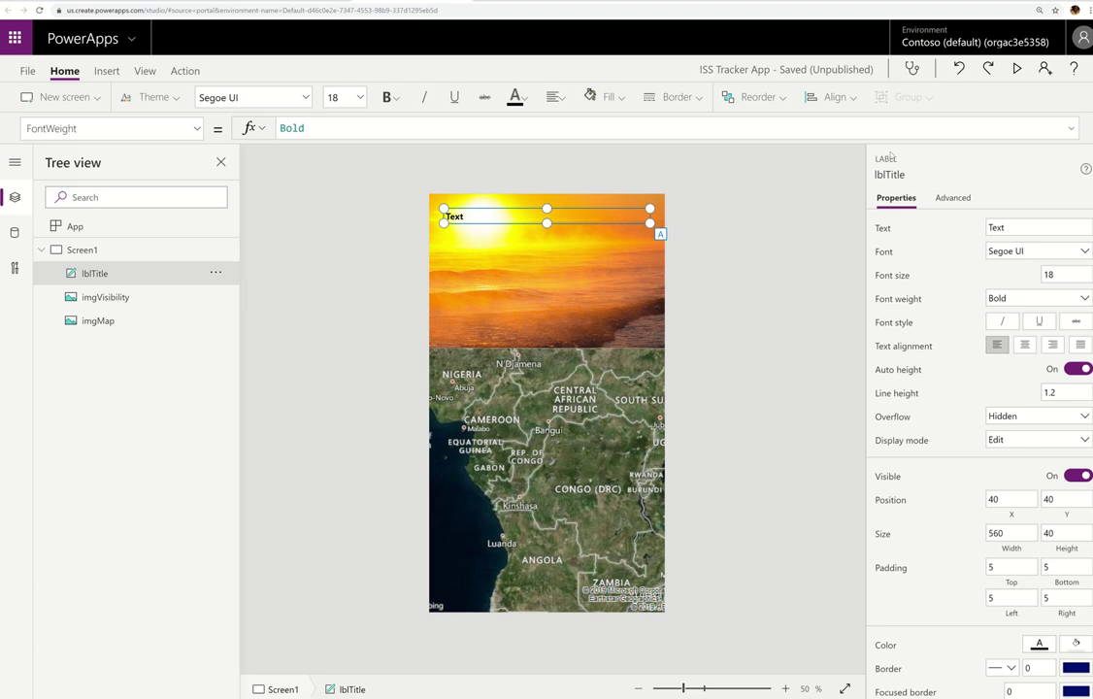
left_click(359, 98)
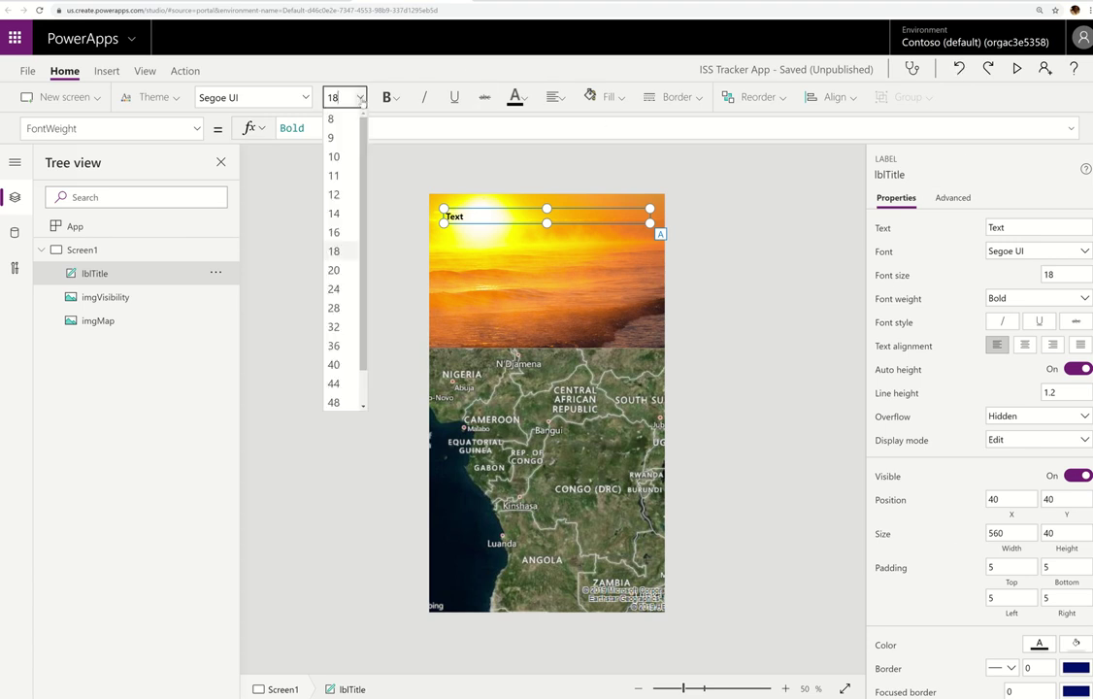
left_click(333, 288)
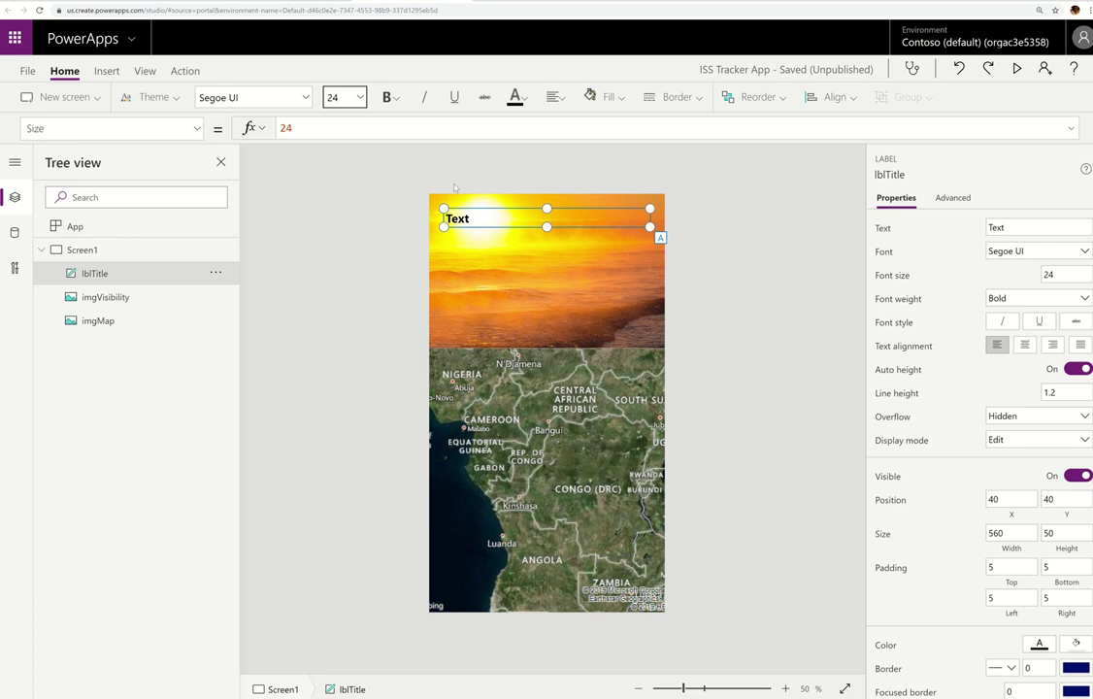
Change the label text to 'ISS Tracker App' and nudge it slightly upward
double_click(999, 227)
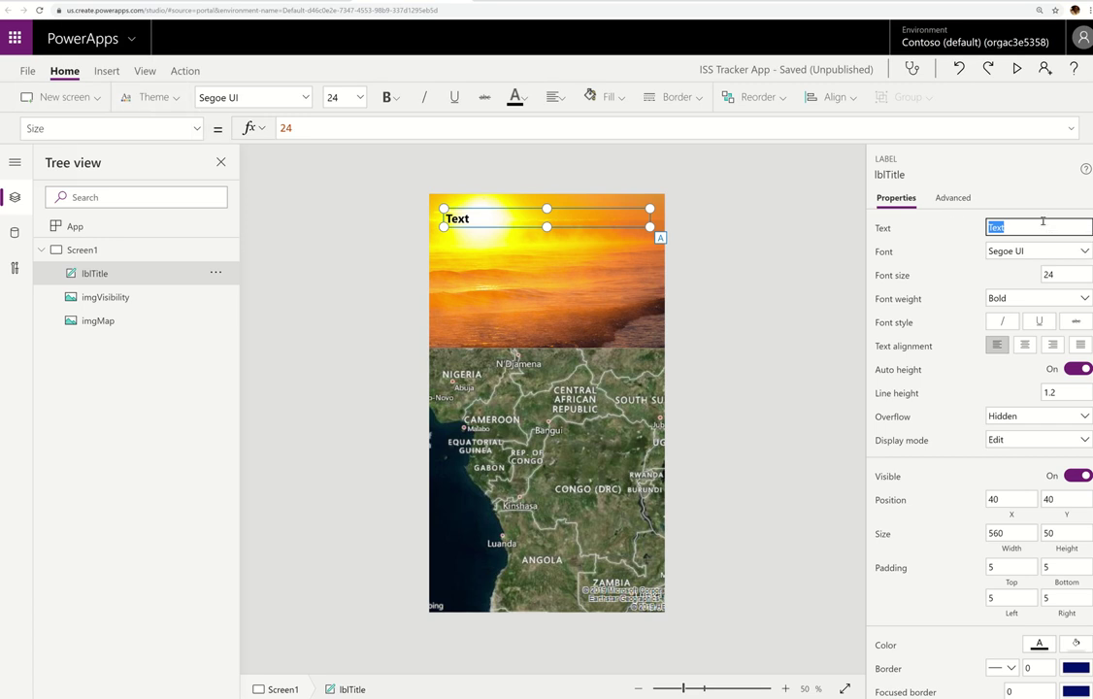
type("Iss")
key("BackSpace")
key("BackSpace")
type("SS Tracker App")
key("Tab")
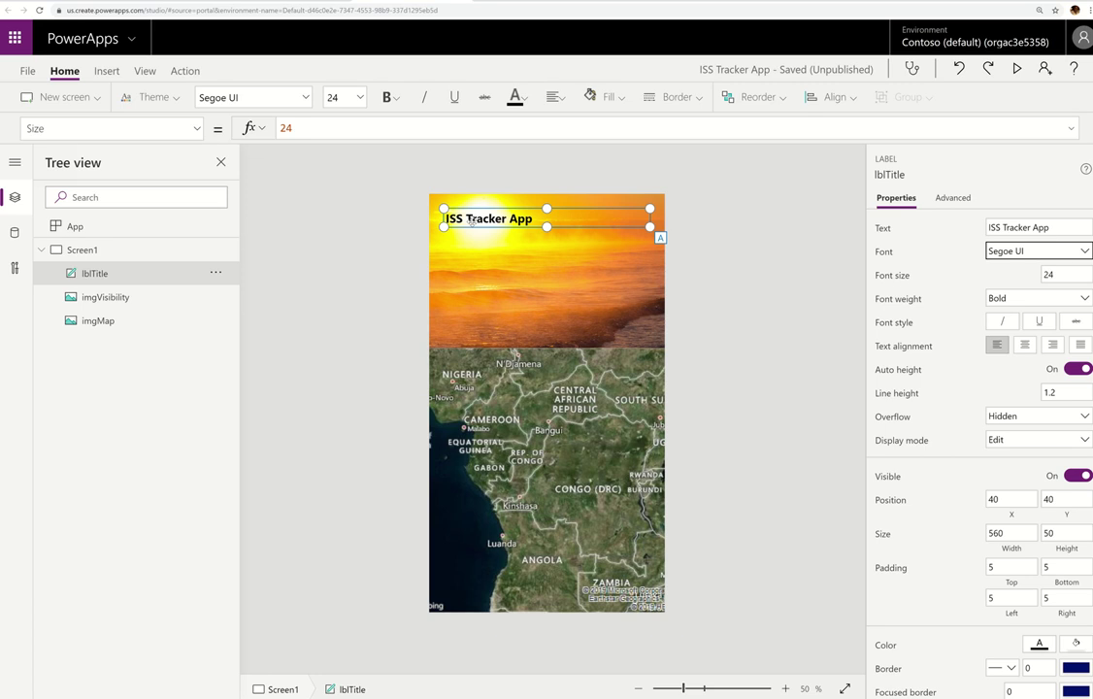
mouse_move(471, 221)
left_mouse_down()
mouse_move(470, 245)
mouse_move(465, 221)
mouse_move(480, 219)
left_mouse_up()
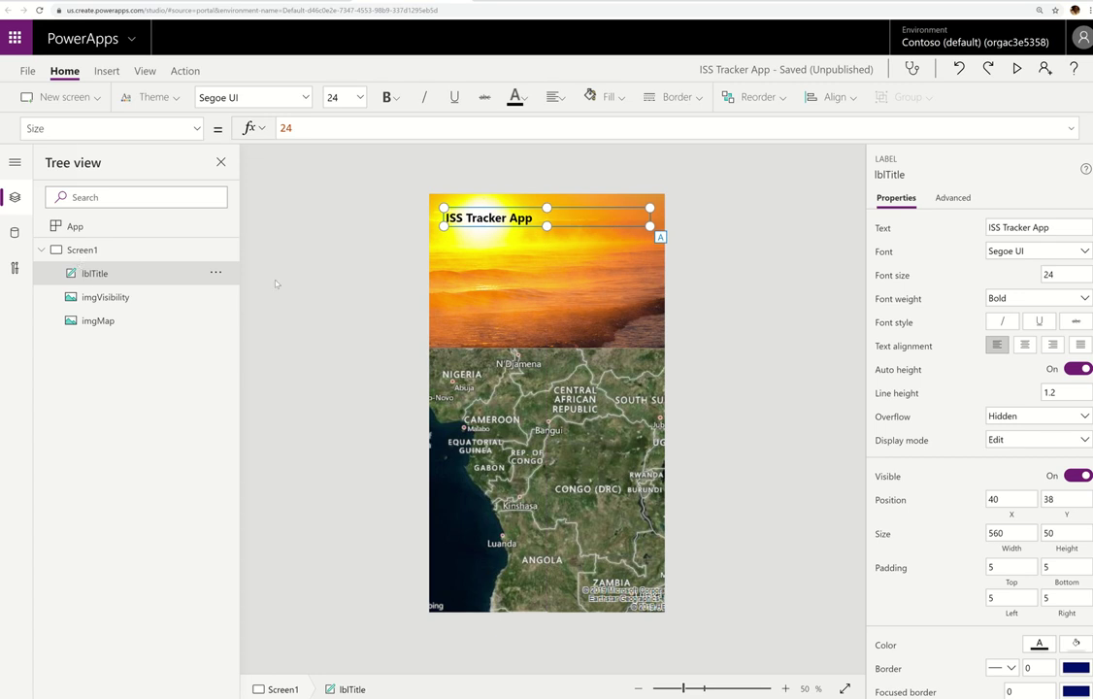
Copy and paste lblTitle from the Tree view options menu
left_click(216, 273)
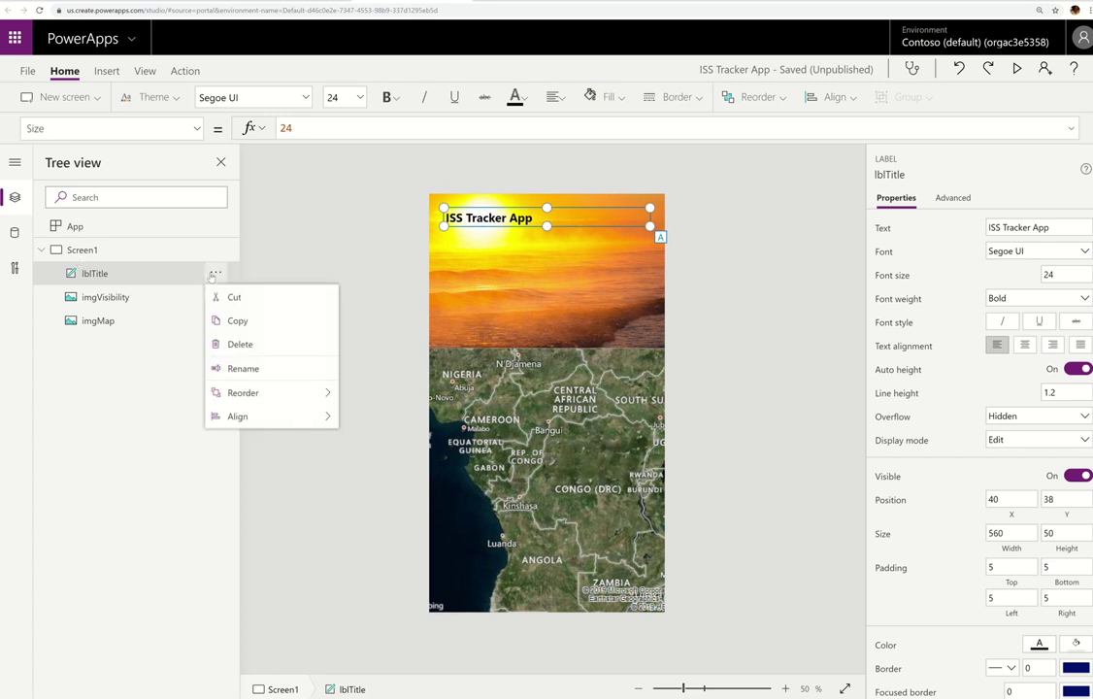
left_click(224, 328)
double_click(214, 320)
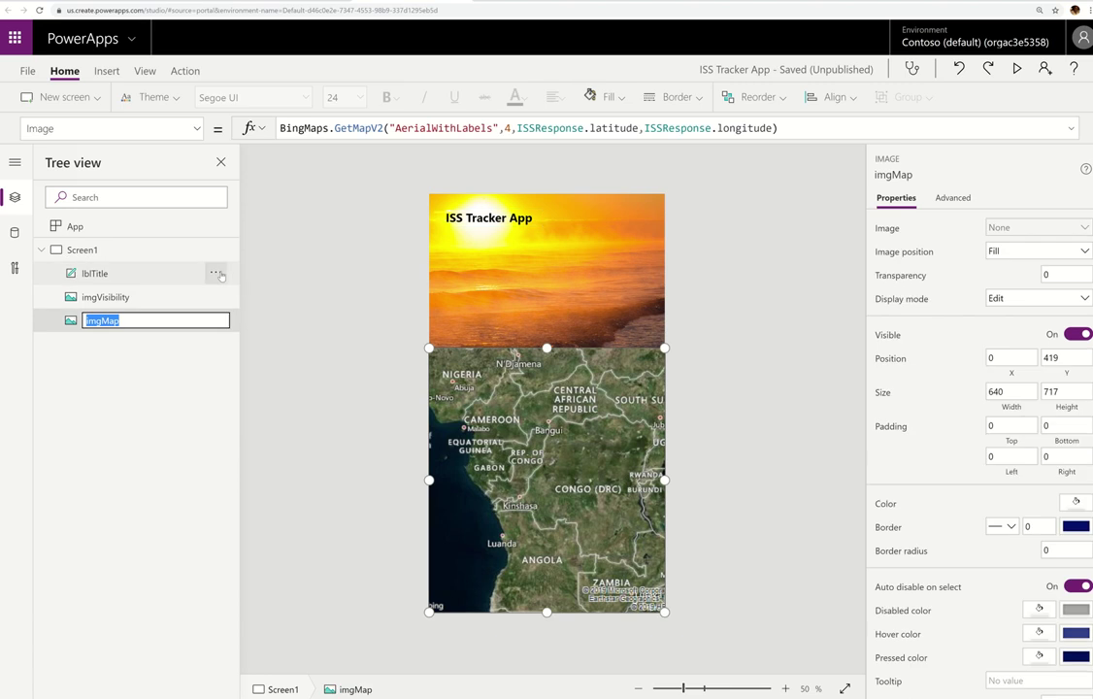
left_click(215, 272)
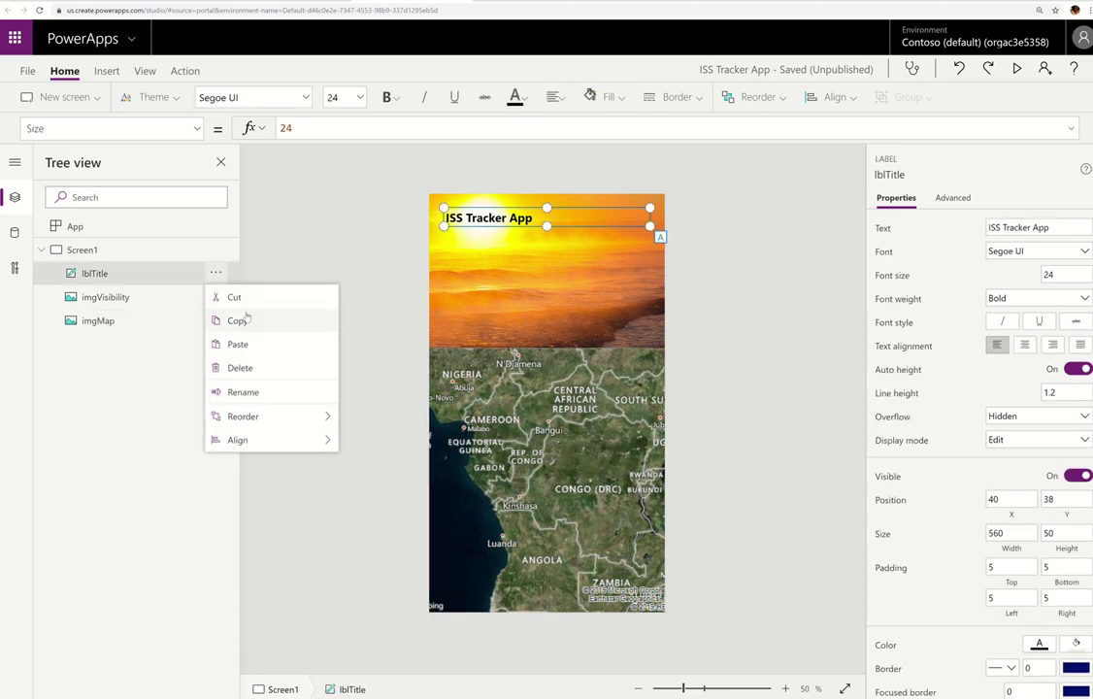
left_click(235, 315)
left_click(216, 273)
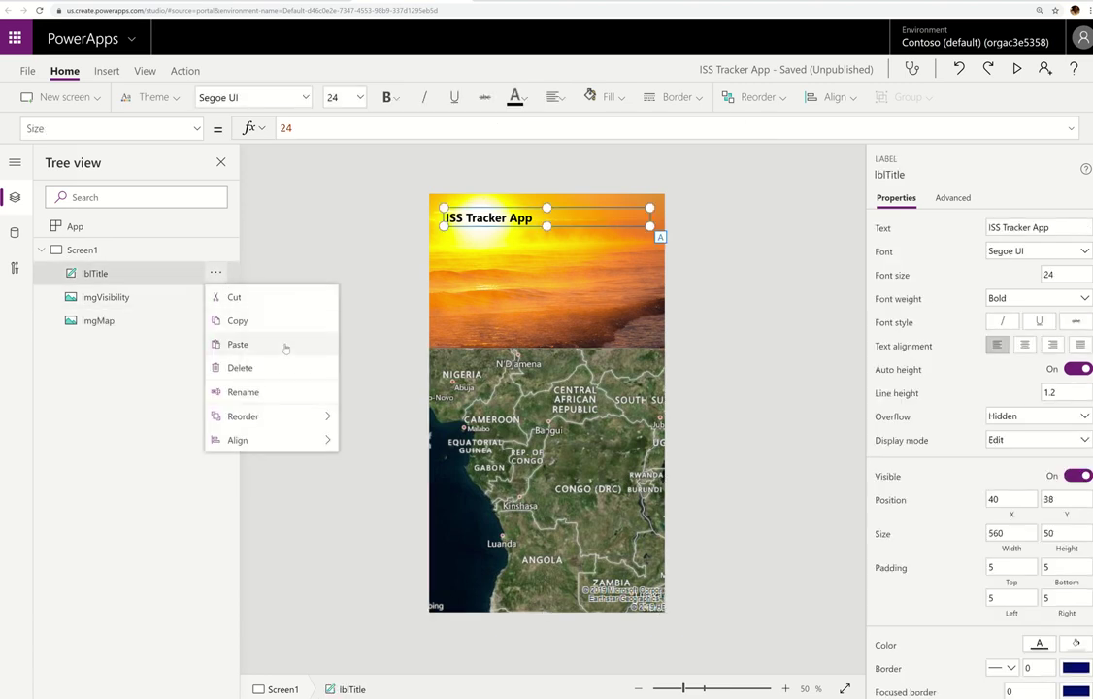
left_click(258, 342)
Rename the pasted copy lblLongitude
left_click(215, 272)
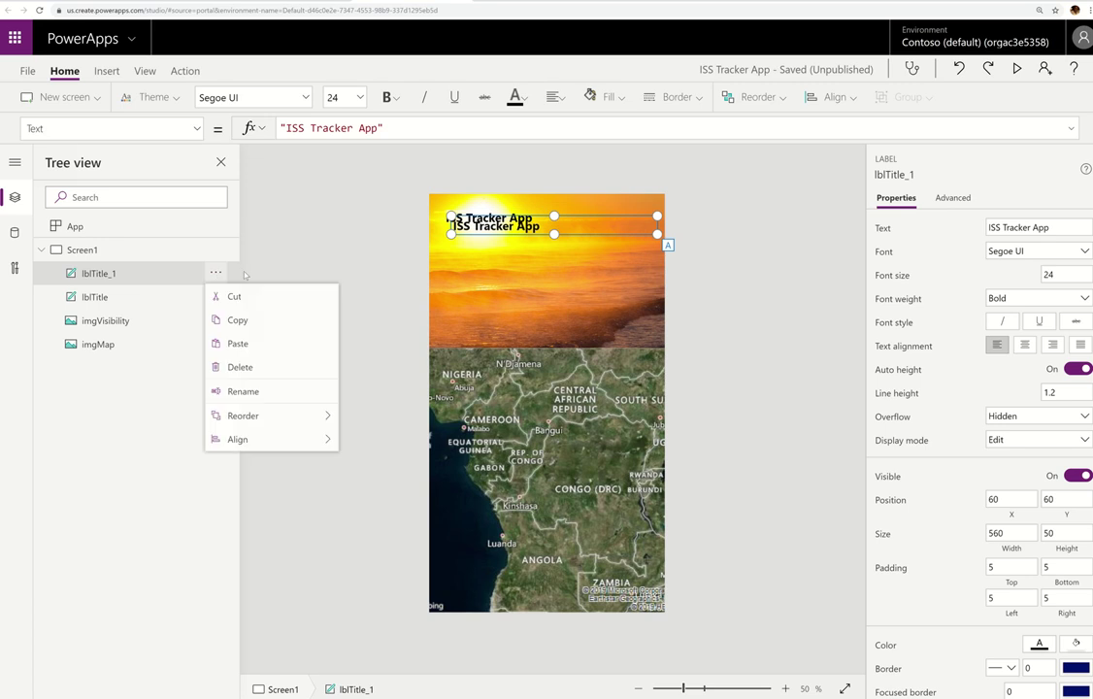
left_click(255, 391)
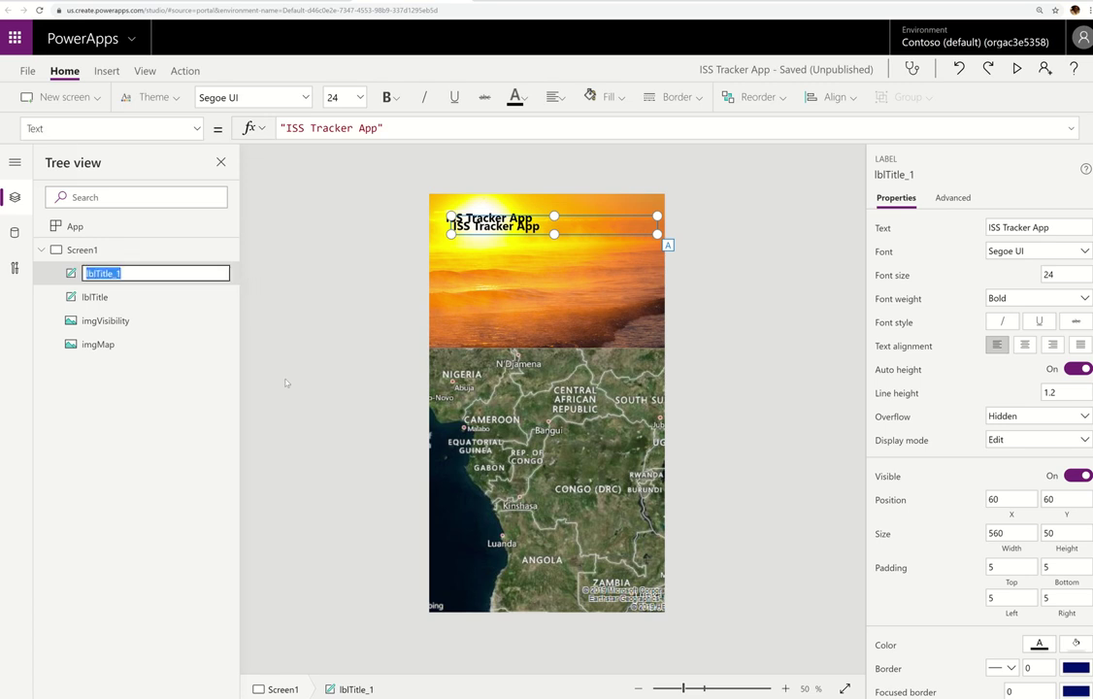
type("lblLongitude")
key("Return")
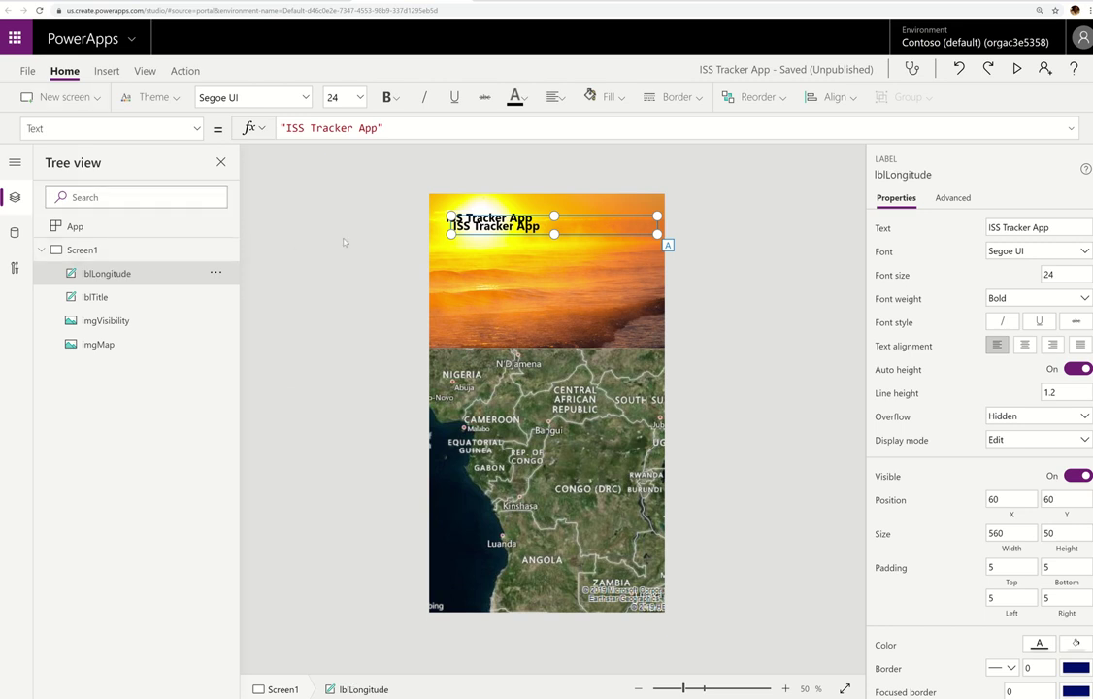
Set the copy to size 18 Semibold and move it below the title
left_click(331, 97)
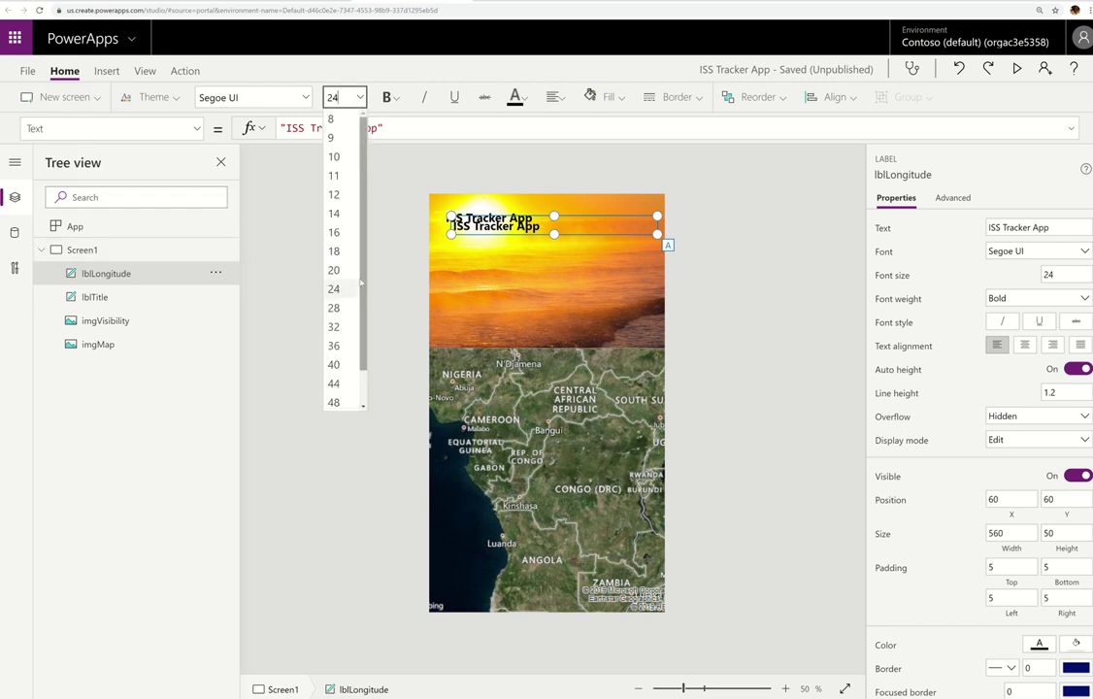
key("Return")
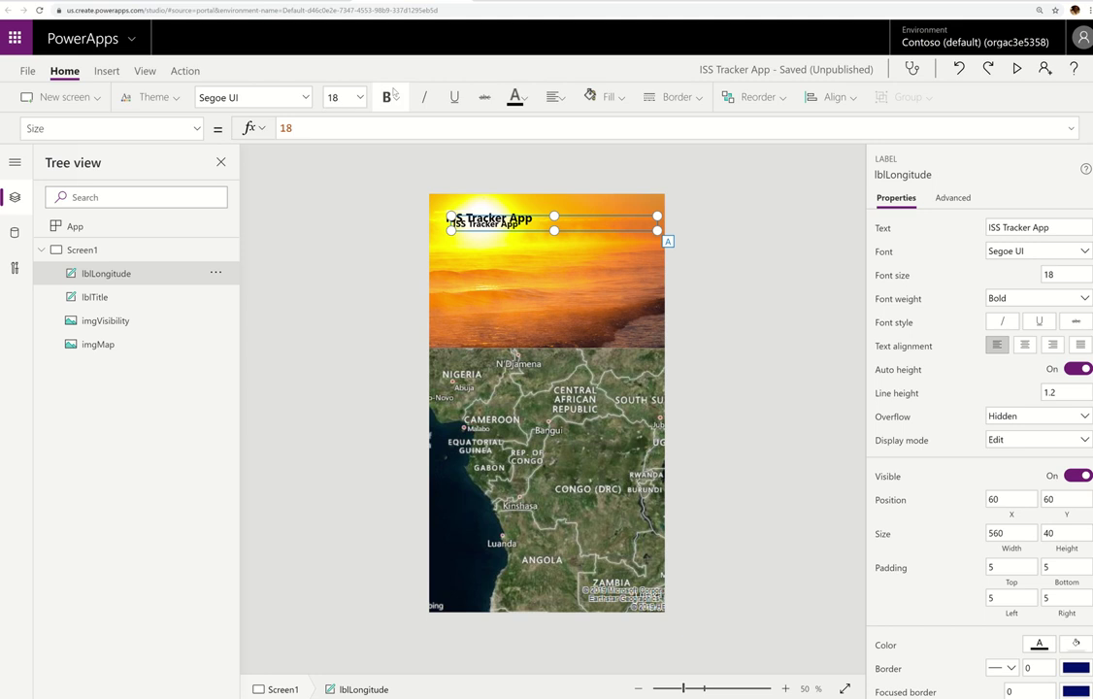
left_click(388, 97)
left_click(416, 180)
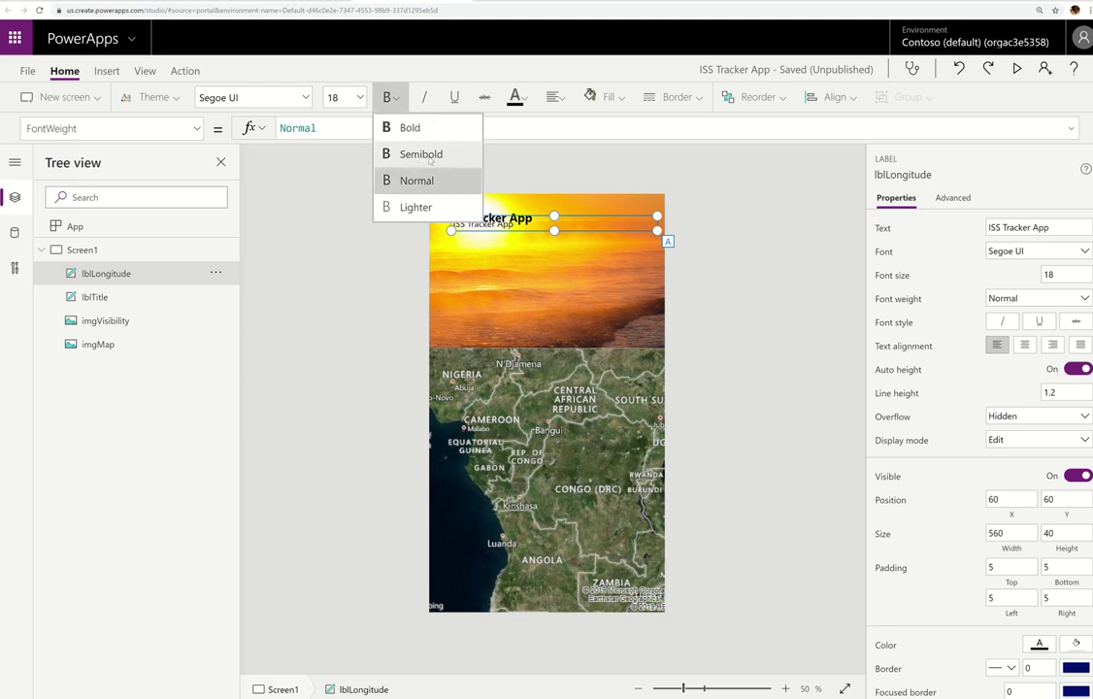
left_click(421, 153)
mouse_move(495, 233)
left_mouse_down()
mouse_move(491, 246)
mouse_move(501, 247)
mouse_move(491, 248)
left_mouse_up()
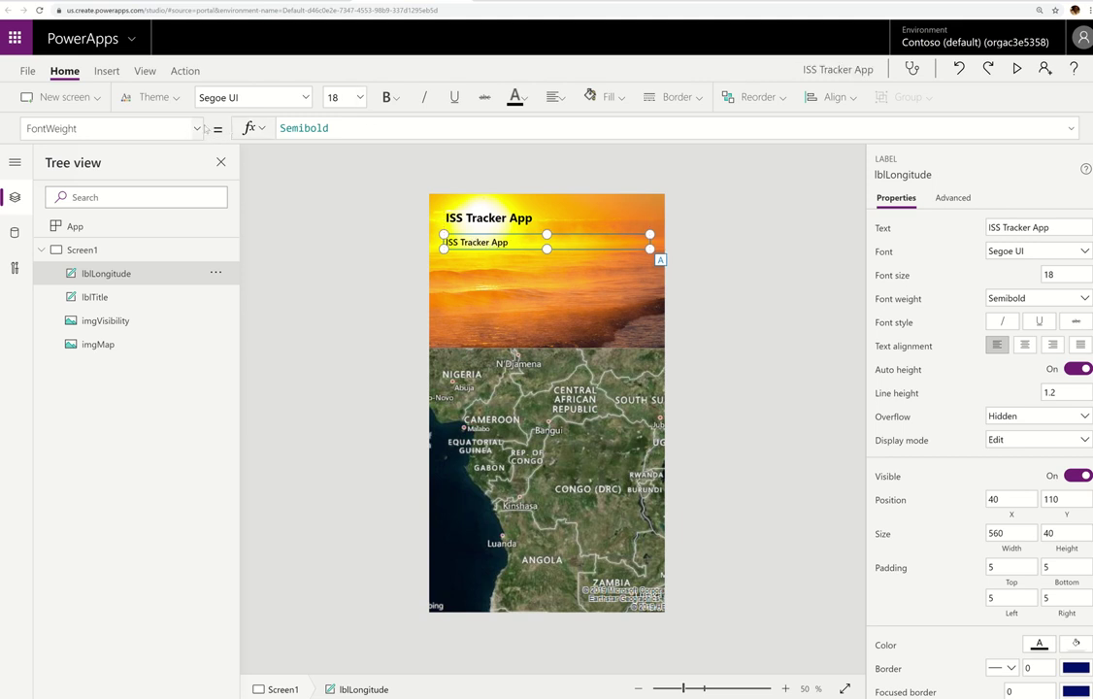
Set the label's Text formula to "Date: " & Now()
left_click(180, 129)
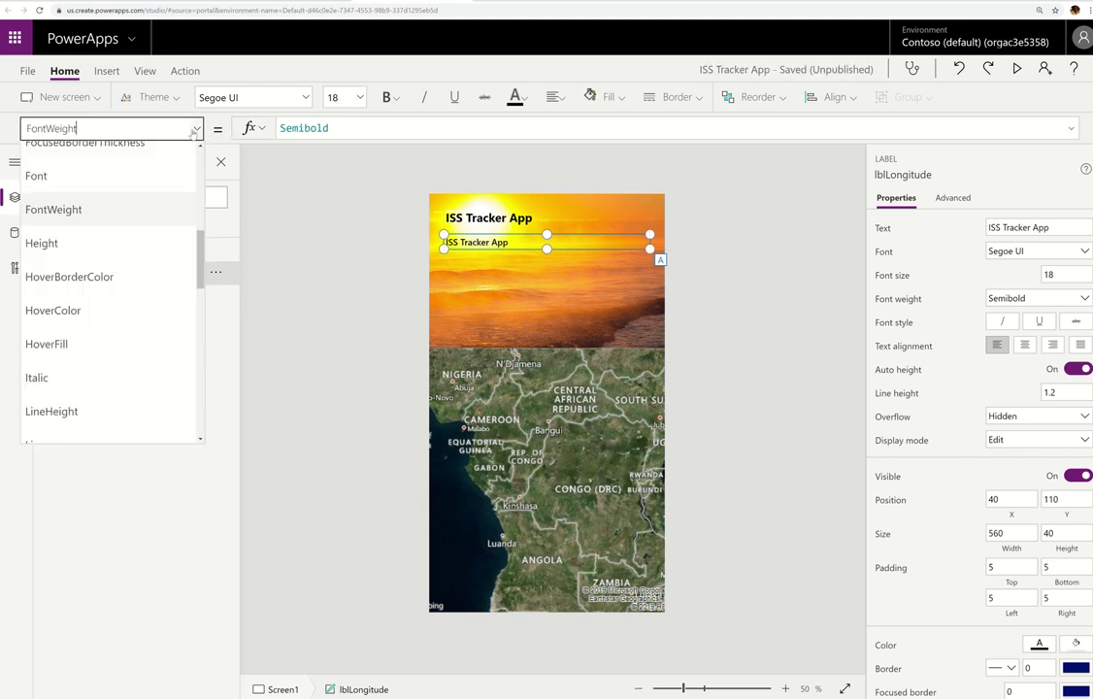
scroll(195, 372, "down", 7)
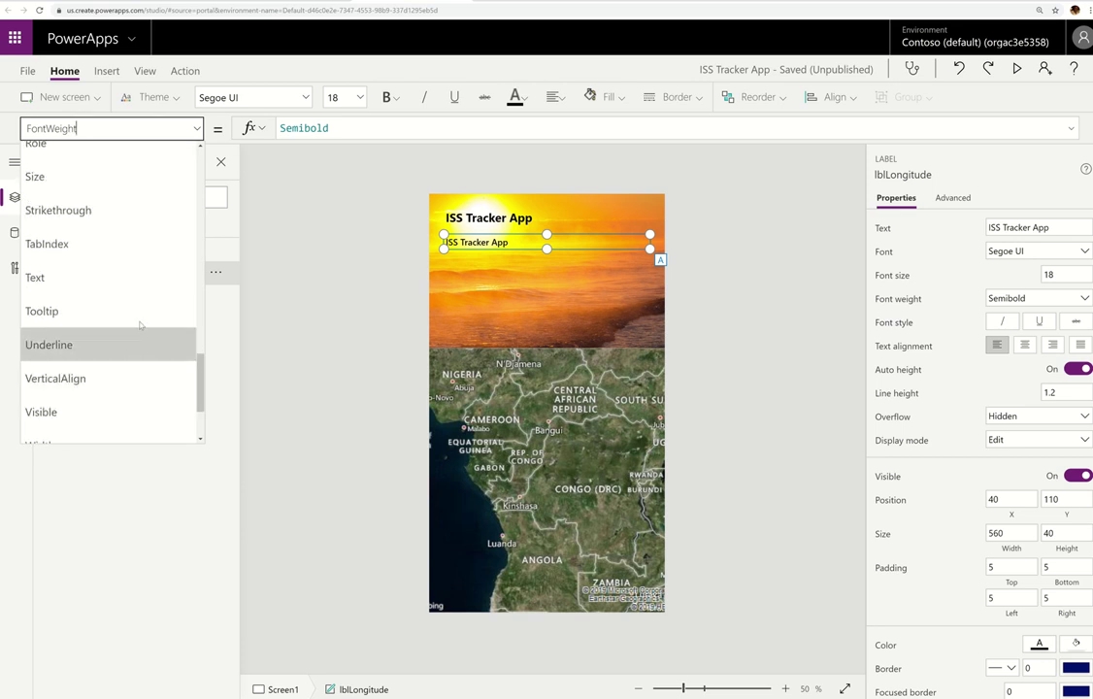
left_click(145, 290)
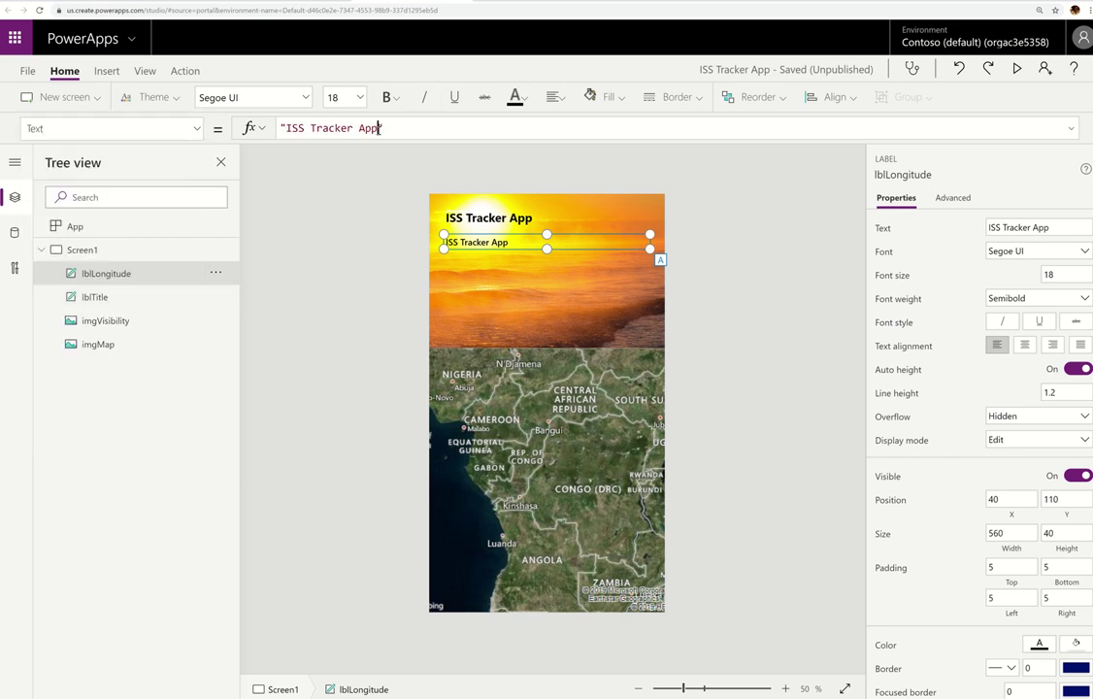
left_click_drag(379, 129, 293, 129)
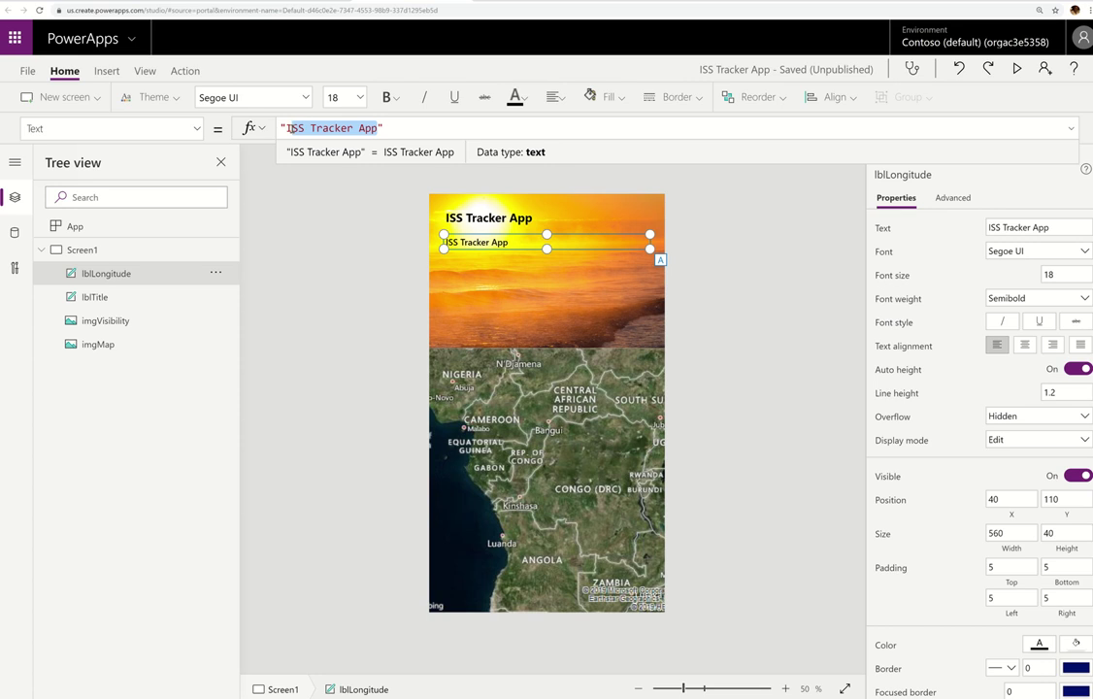
key("BackSpace")
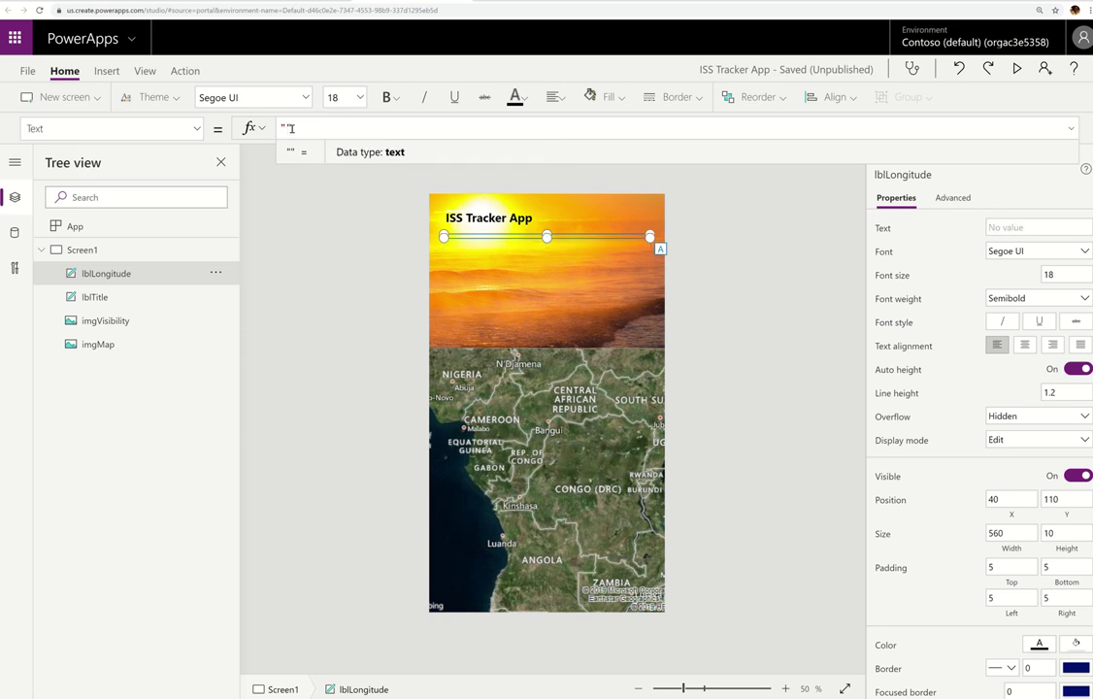
type("Date: \"")
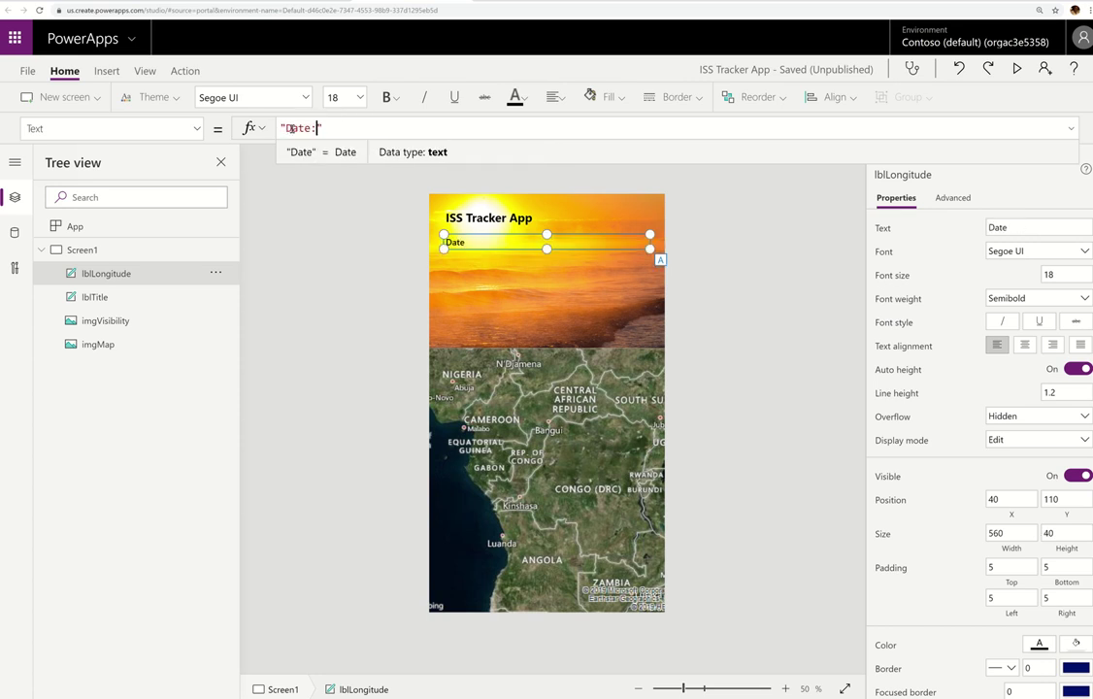
type(" &")
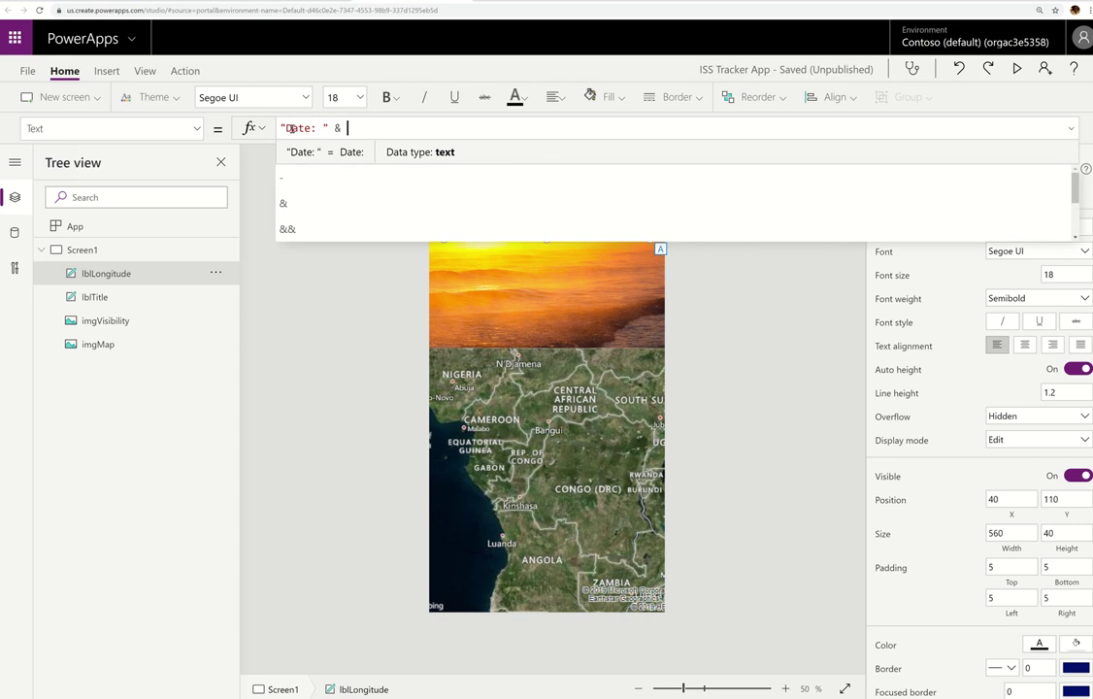
type(" Now()")
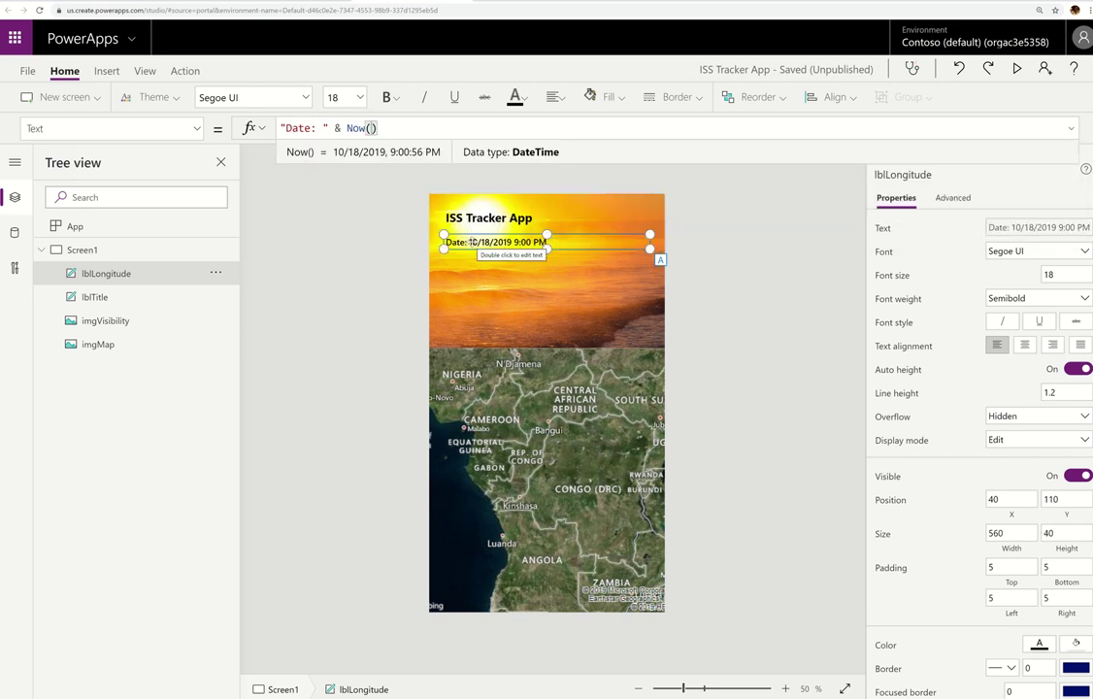
Rename the label lblDate and duplicate it with Ctrl+C/Ctrl+V
left_click(937, 177)
key("Left")
key("Right")
key("Right")
key("Right")
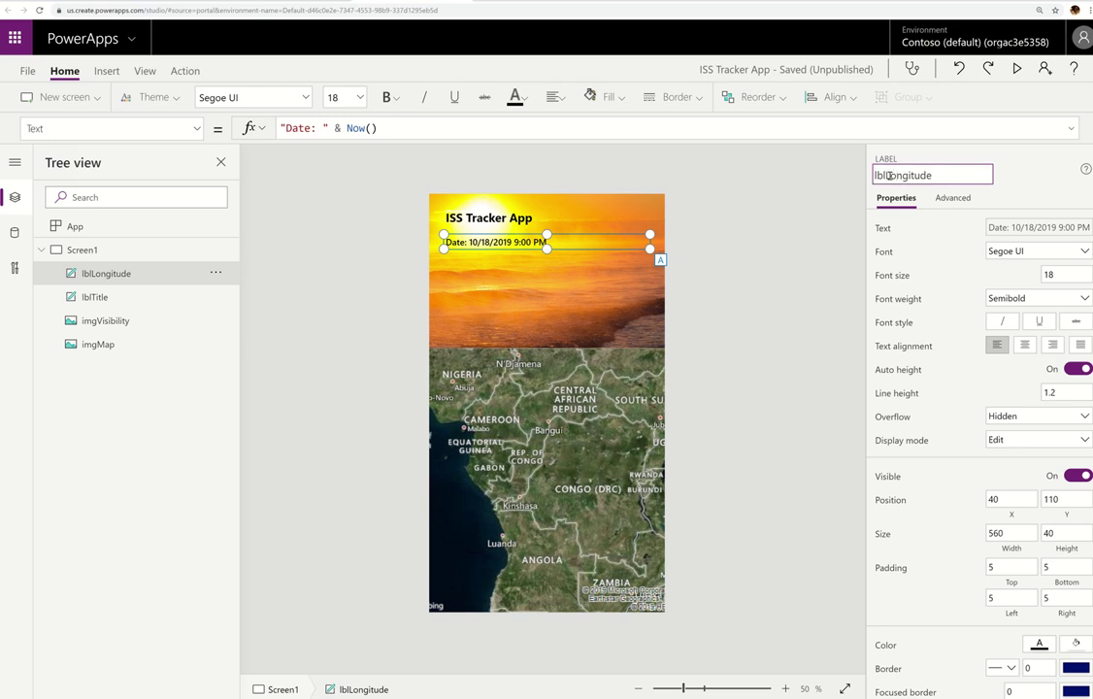
key("shift+End")
type("LDate")
key("Return")
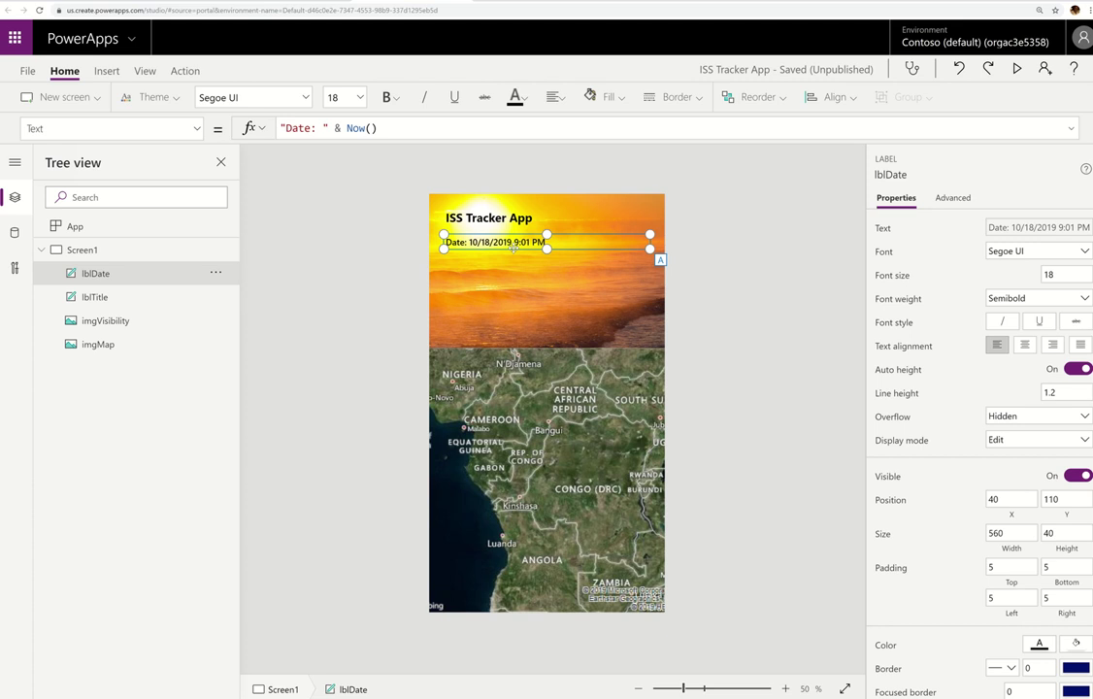
key("ctrl+c")
key("ctrl+v")
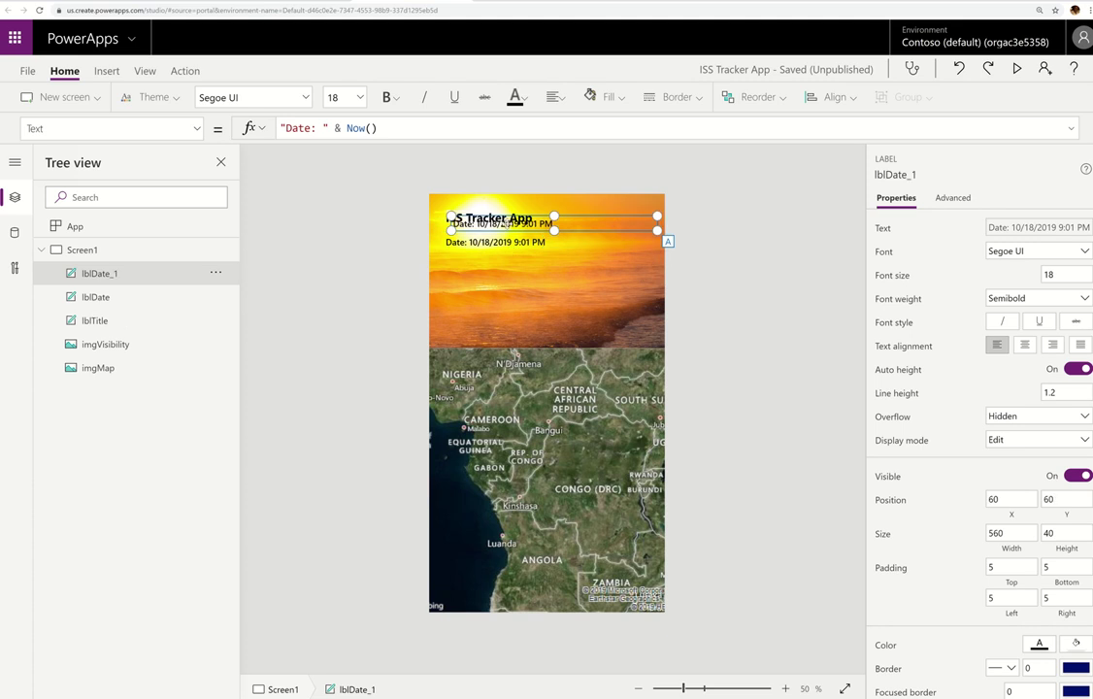
Move the duplicate to 40, 150, change its caption to 'Latitude', and begin naming it lblLatitude
left_click_drag(516, 234, 501, 262)
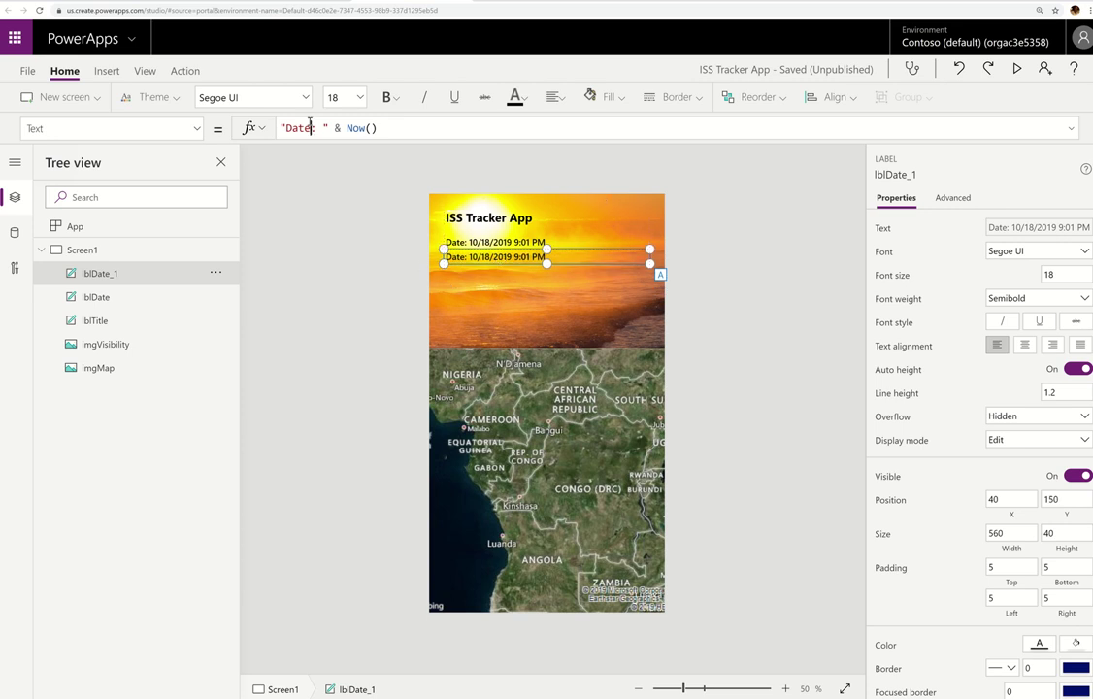
left_click_drag(312, 127, 285, 133)
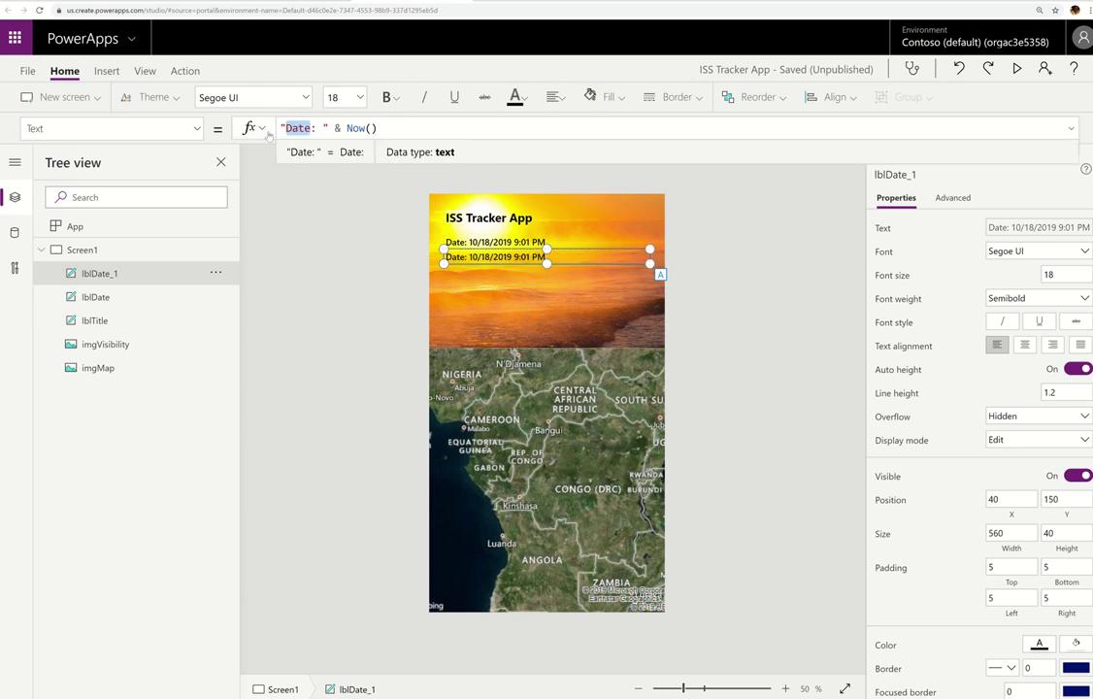
type("Longi")
type("tude")
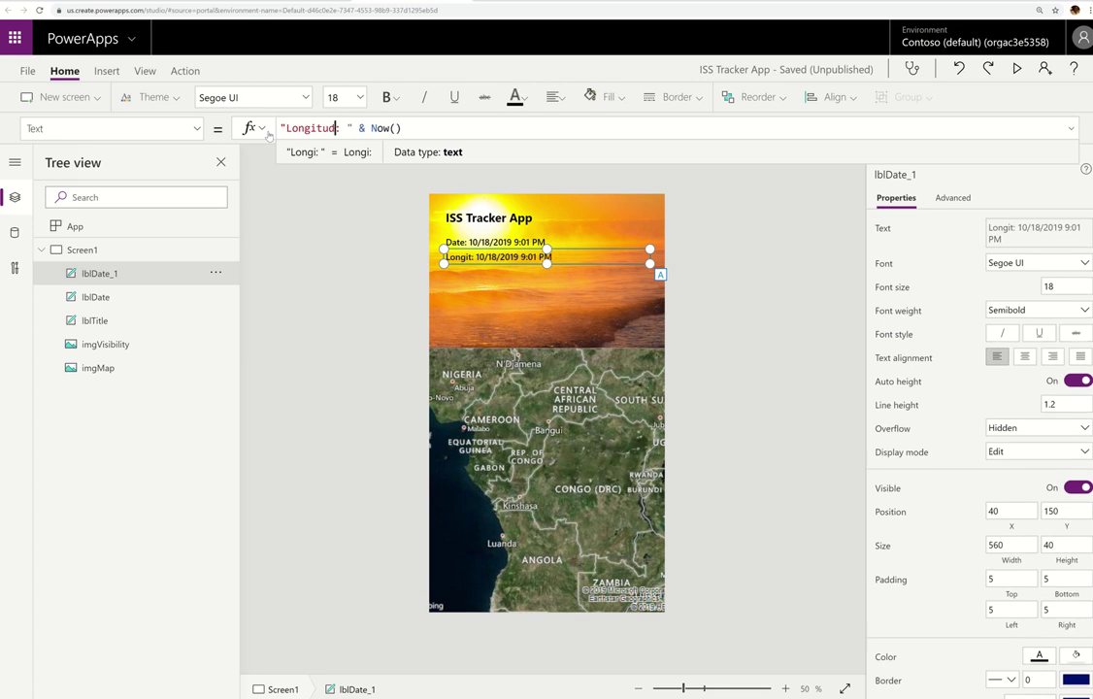
key("BackSpace")
key("BackSpace")
key("BackSpace")
key("BackSpace")
key("BackSpace")
key("BackSpace")
key("BackSpace")
key("BackSpace")
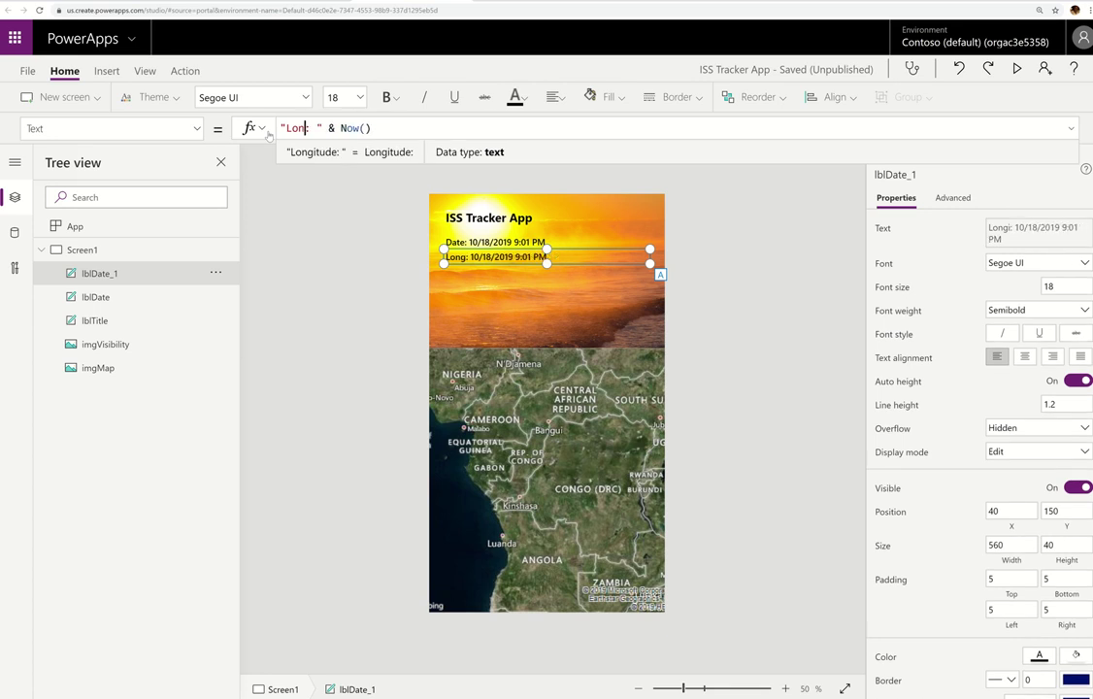
type("atitude")
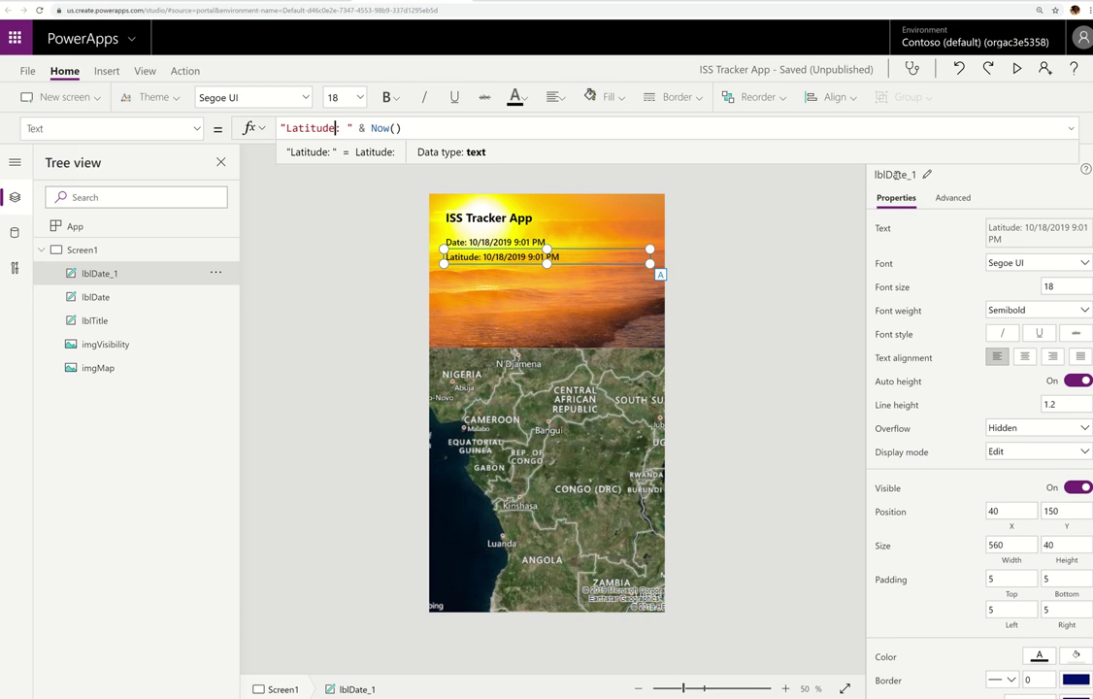
left_click(929, 179)
type("lblLa")
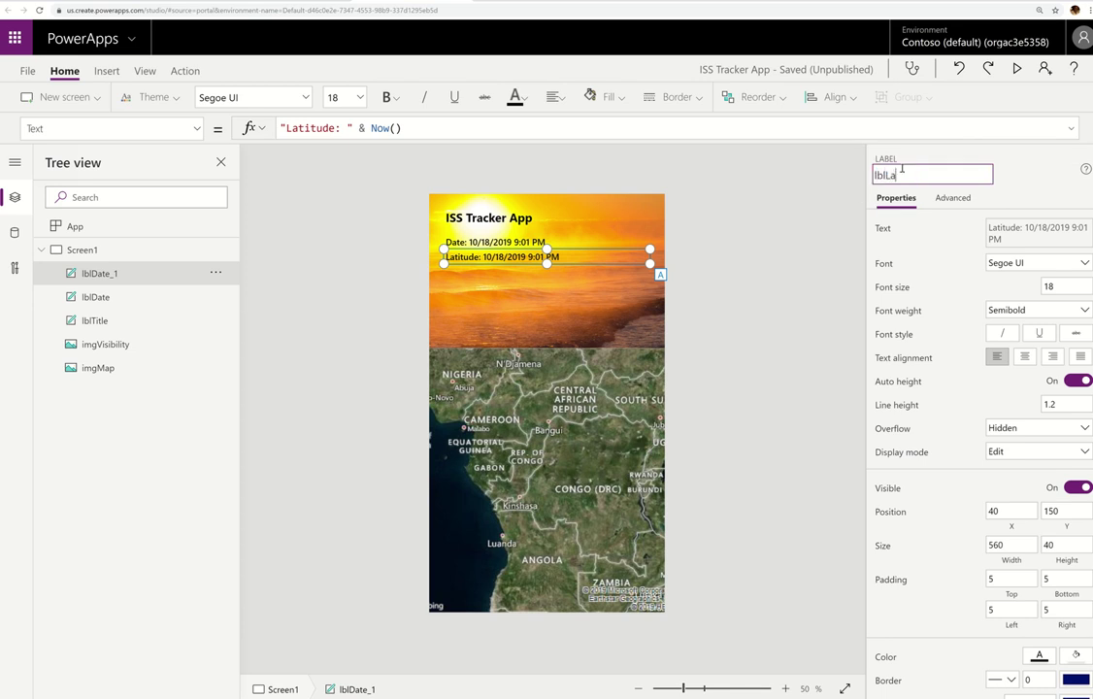
type("titude")
Name the label lblLatitude and change its formula to "Latitude: " & ISSResponse.latitude
key("Return")
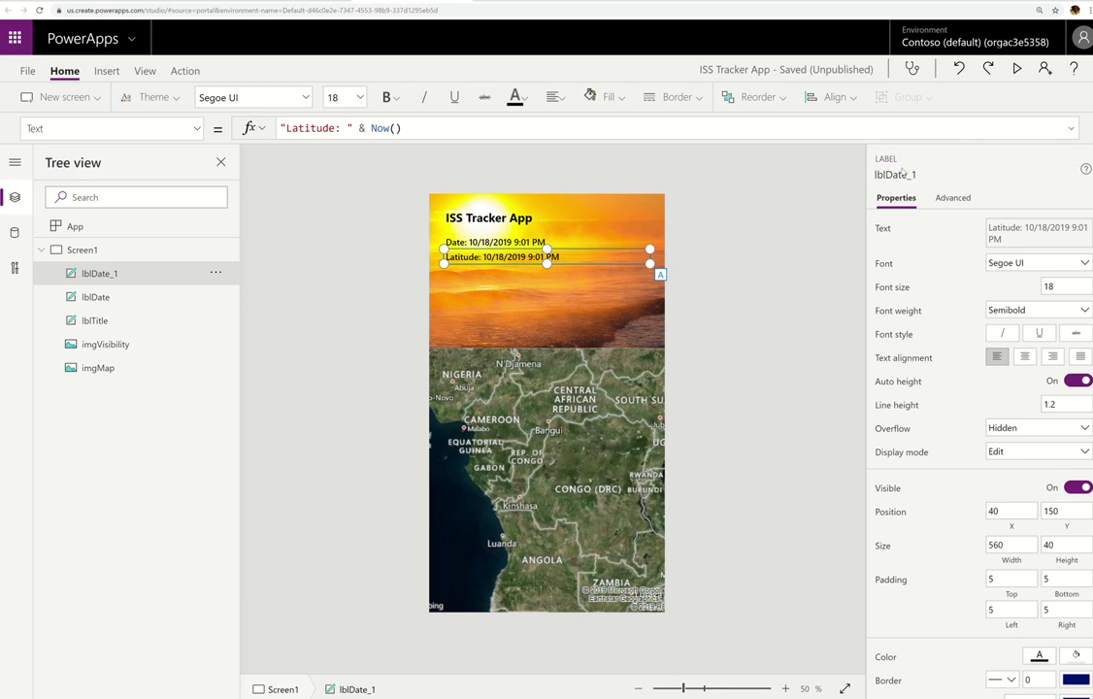
left_click(525, 129)
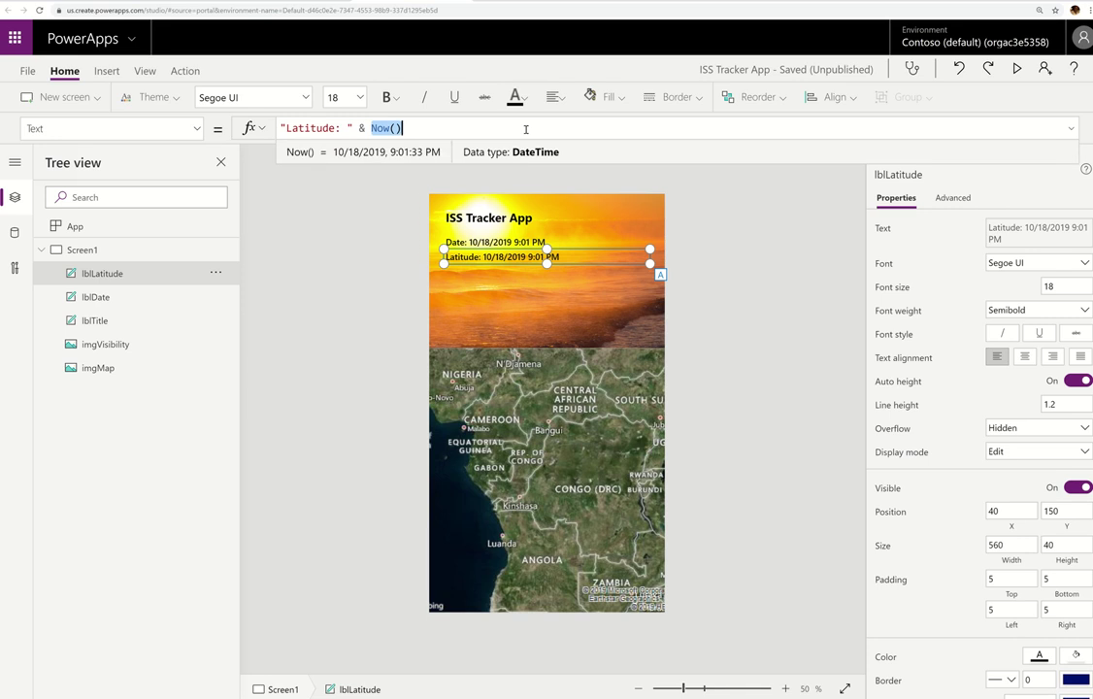
type("ISSResponse")
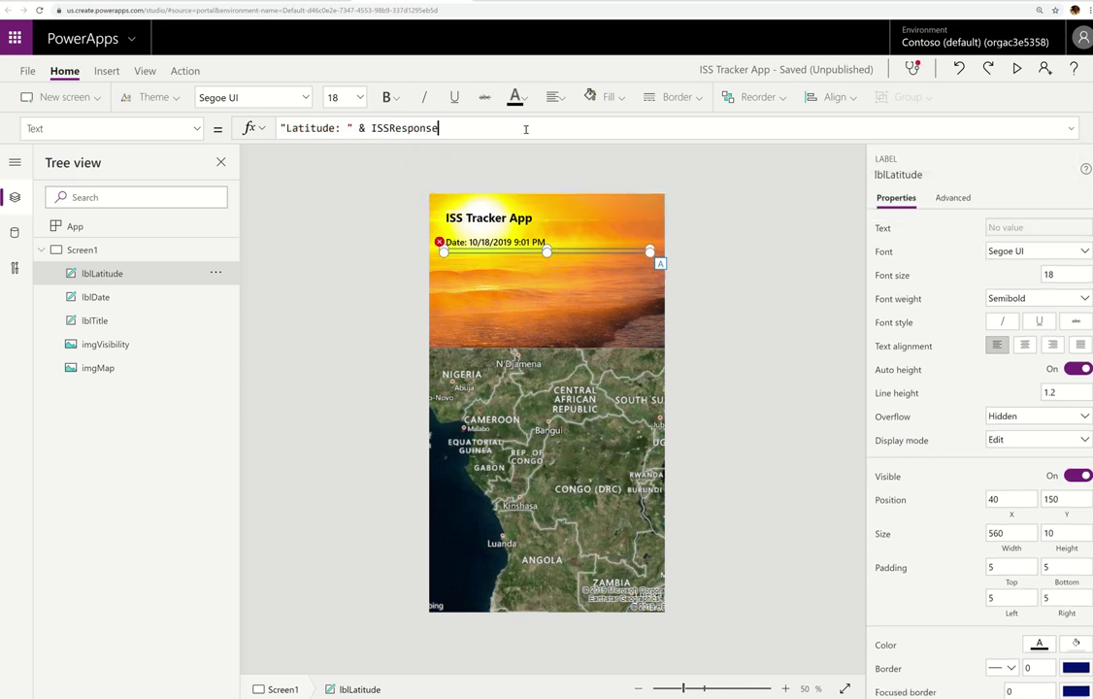
type(".")
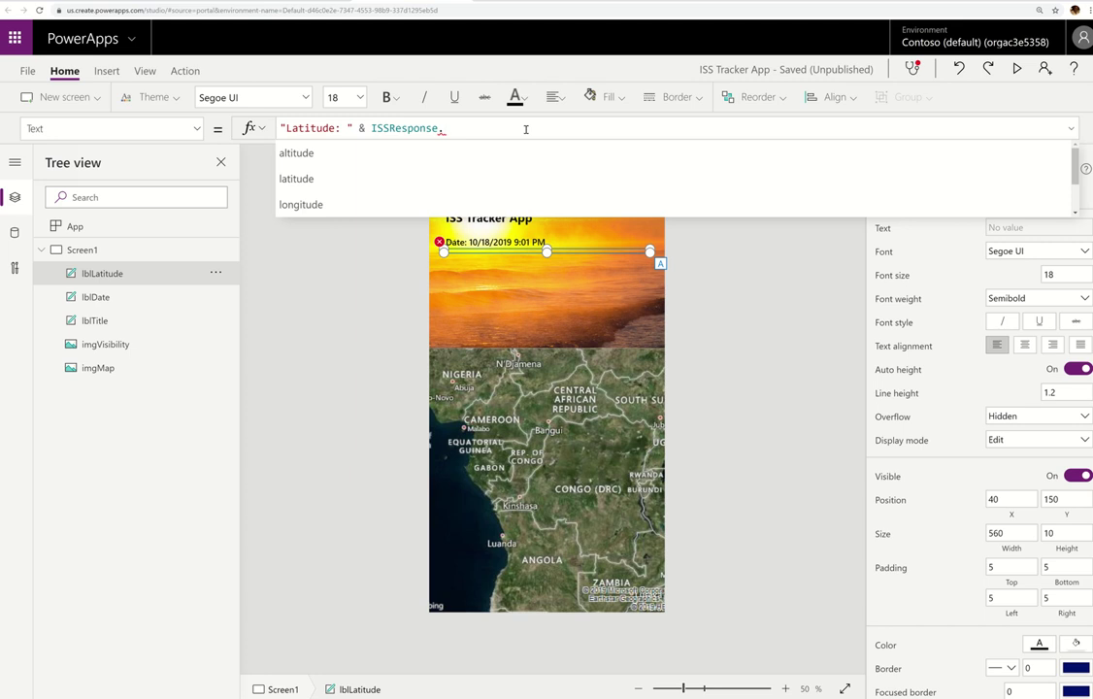
key("Down")
key("Down")
key("Tab")
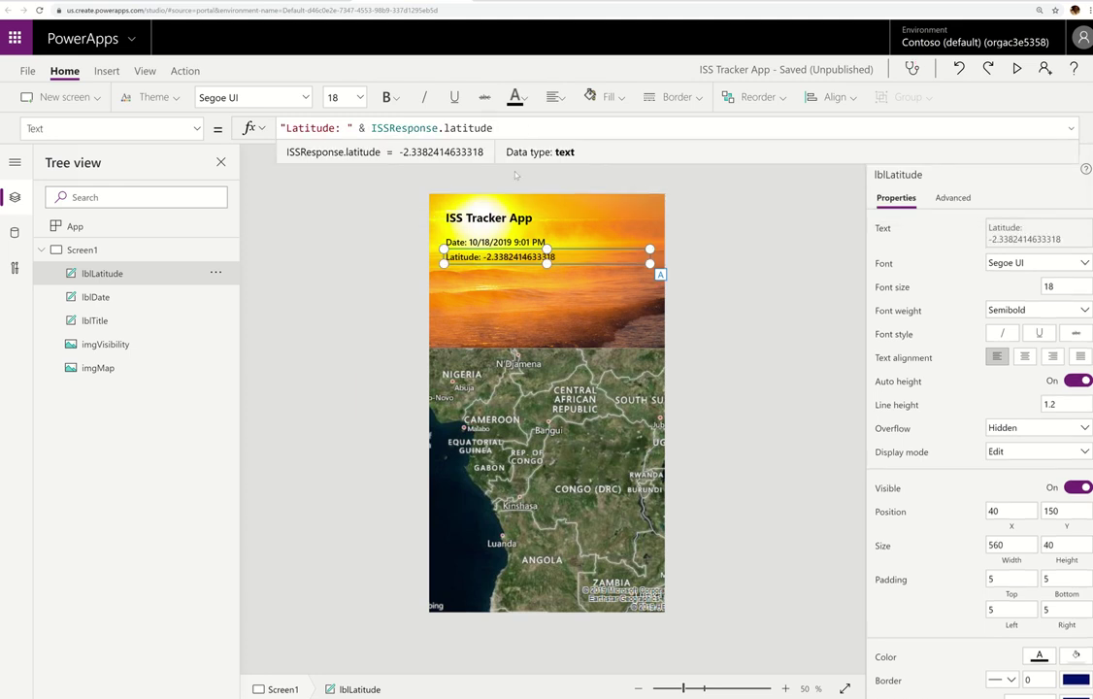
left_click(371, 129)
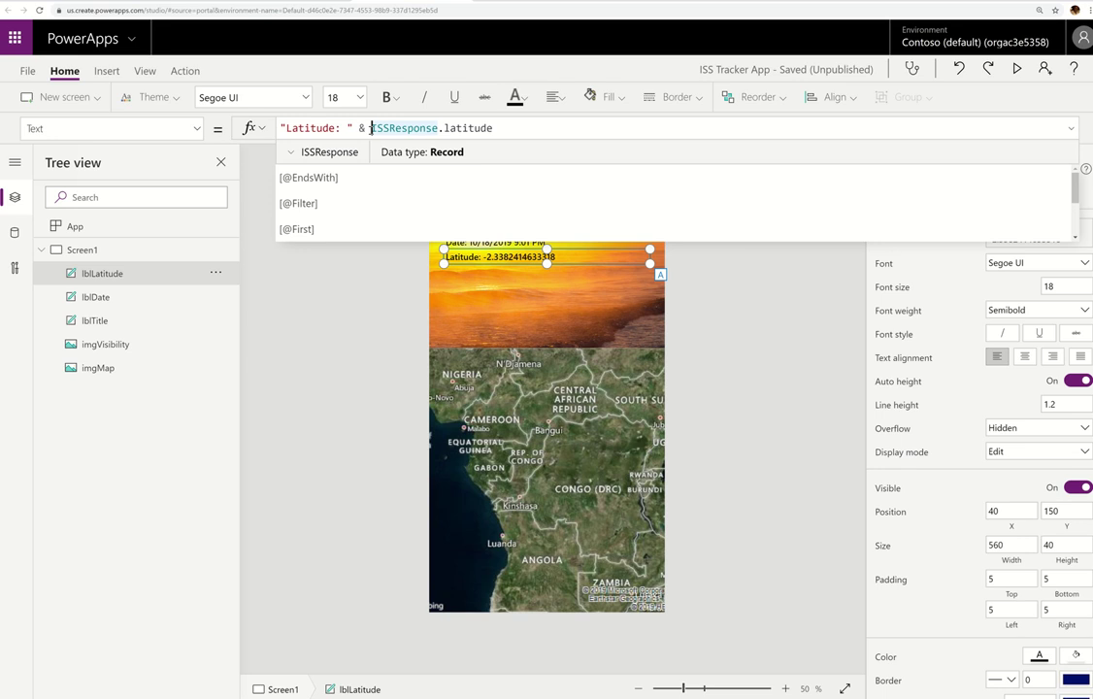
Try a Text(...,"##.#") format on the latitude, revert to the raw value, then duplicate the label
type("Text(")
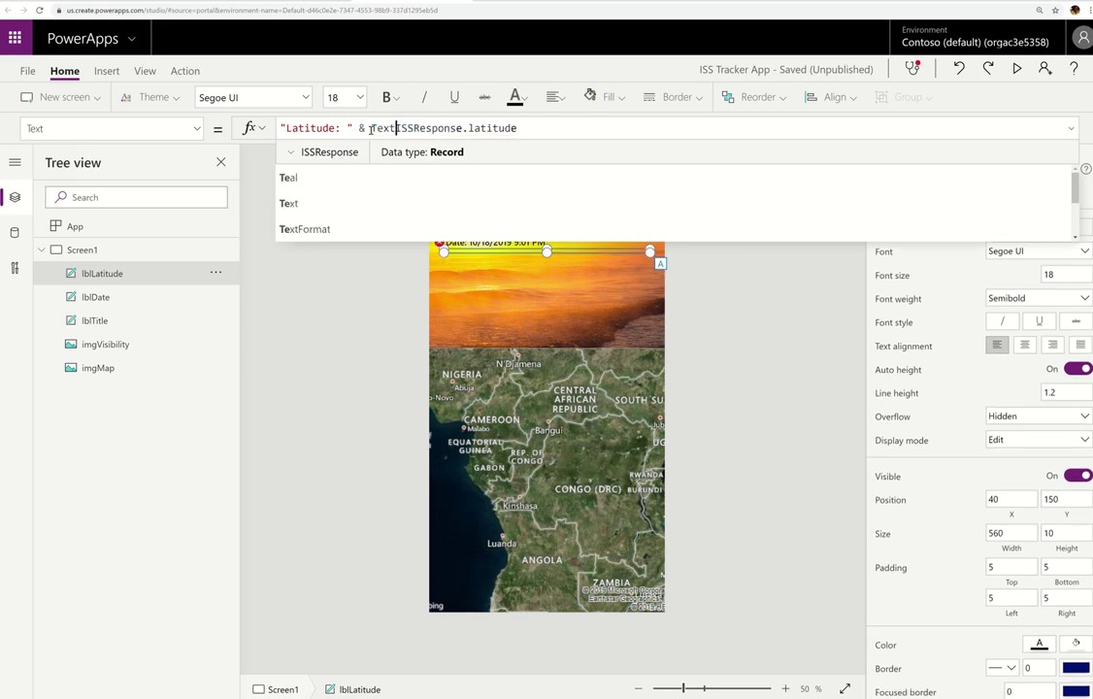
type(",")
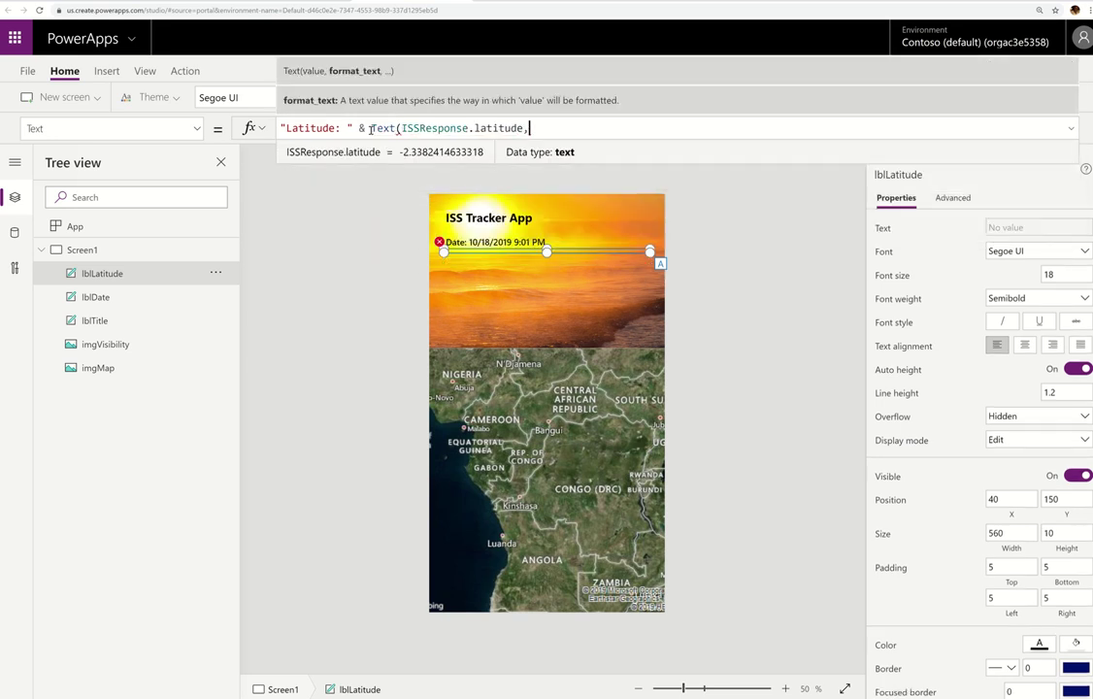
type("\"#")
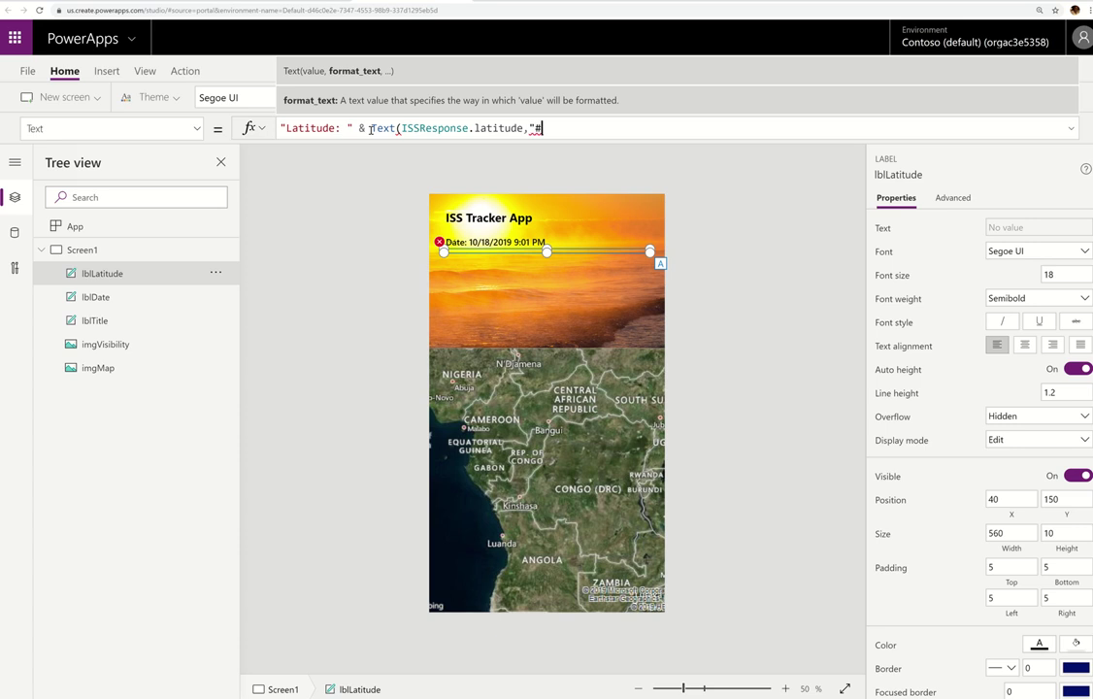
type("#.#\"")
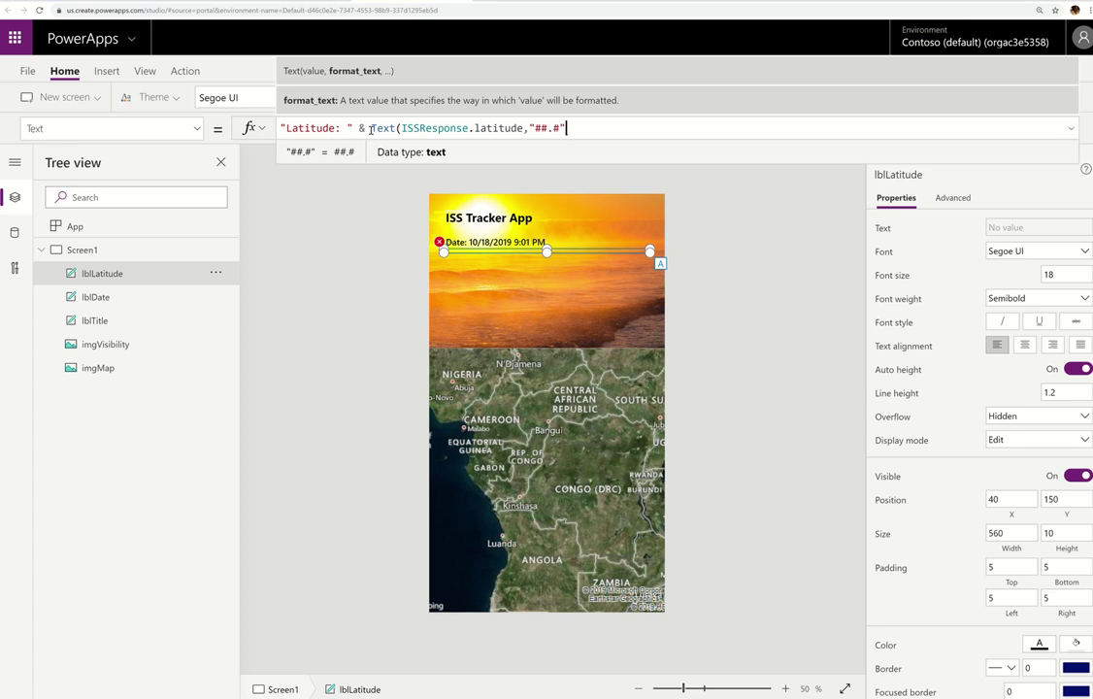
type(")")
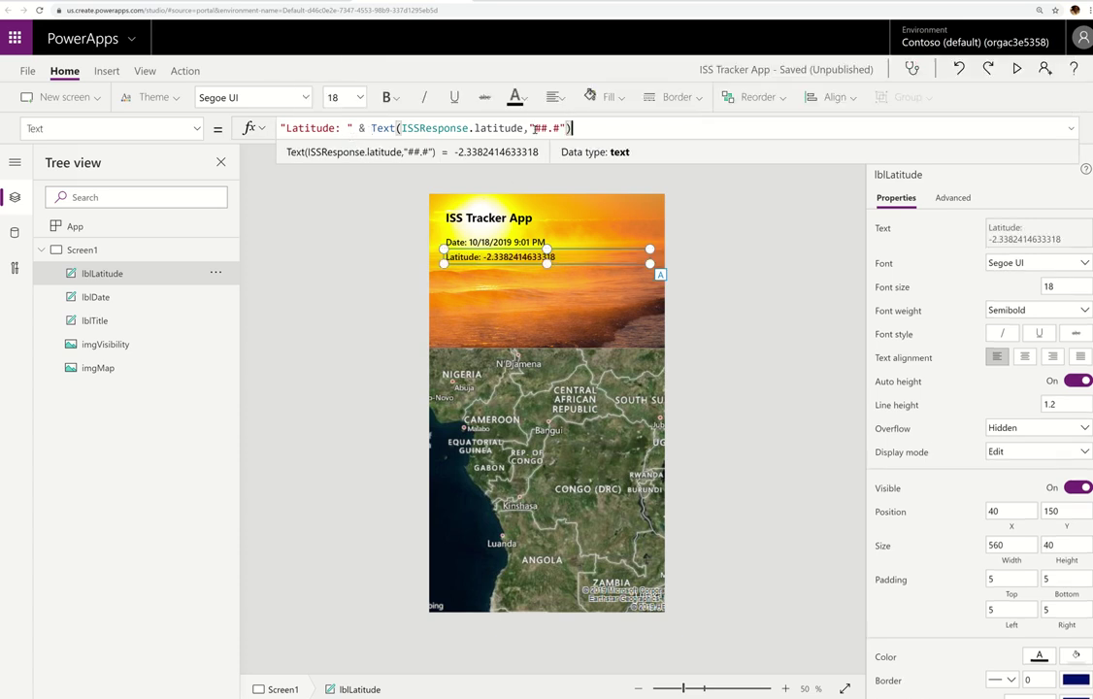
left_click(531, 127)
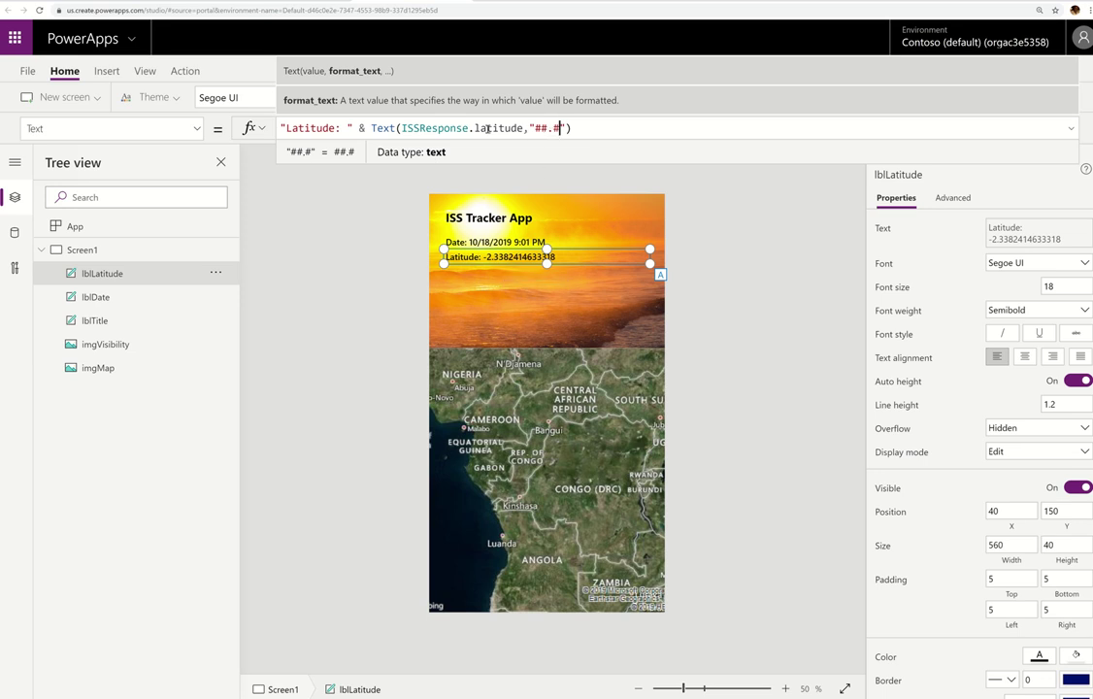
double_click(386, 127)
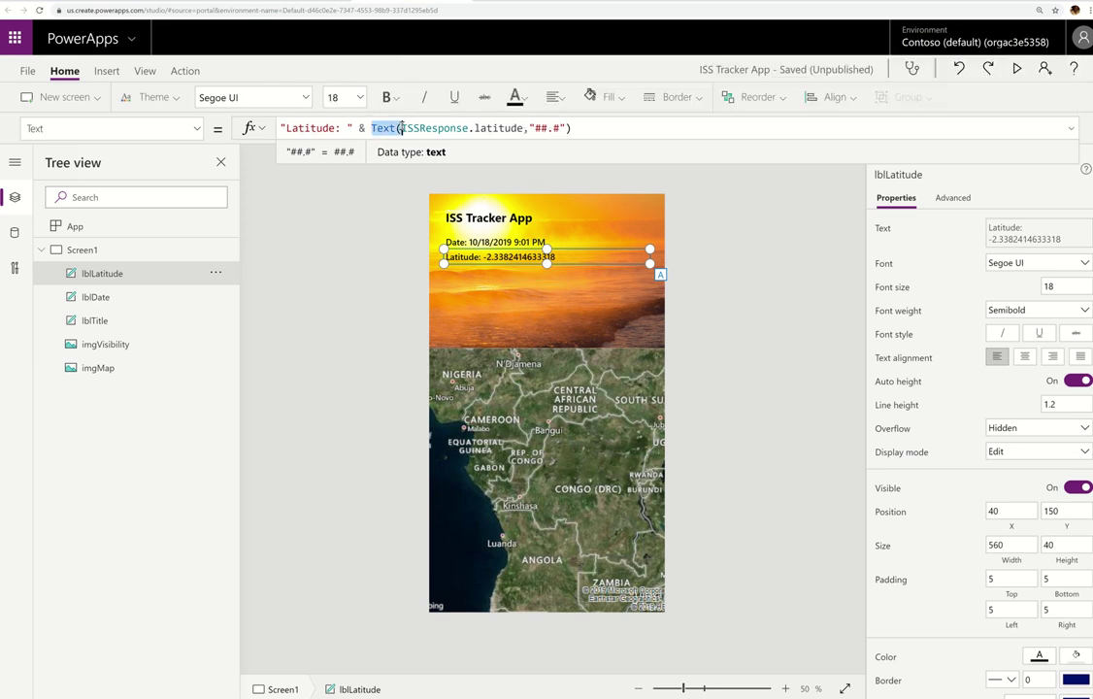
key("Delete")
key("Delete")
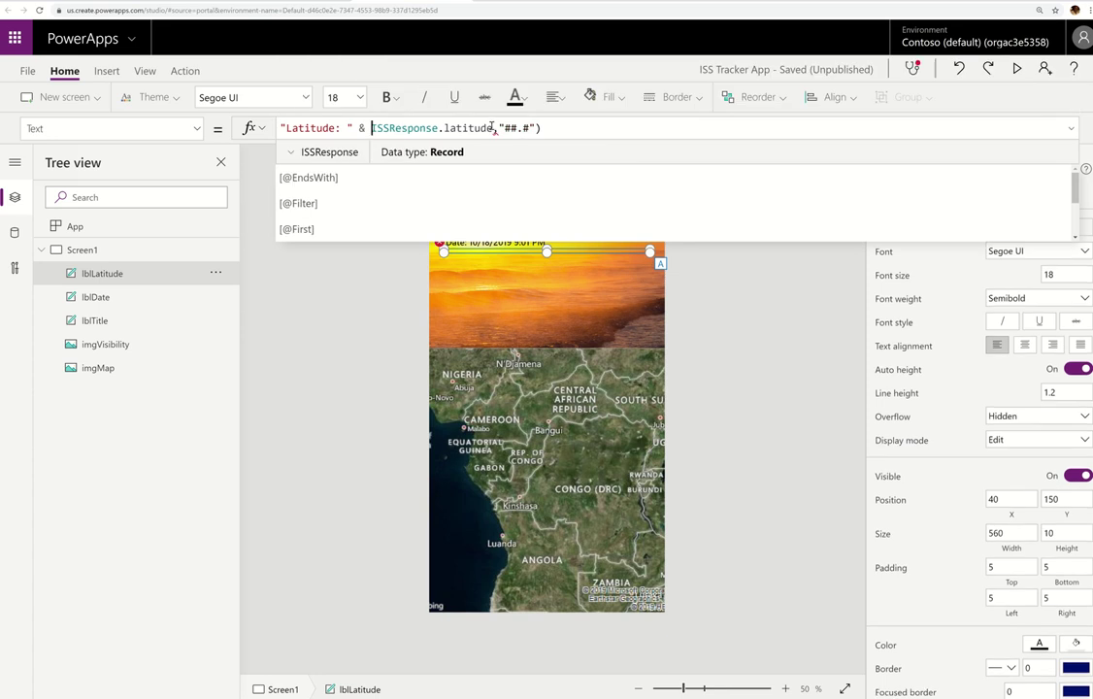
left_click_drag(494, 129, 552, 129)
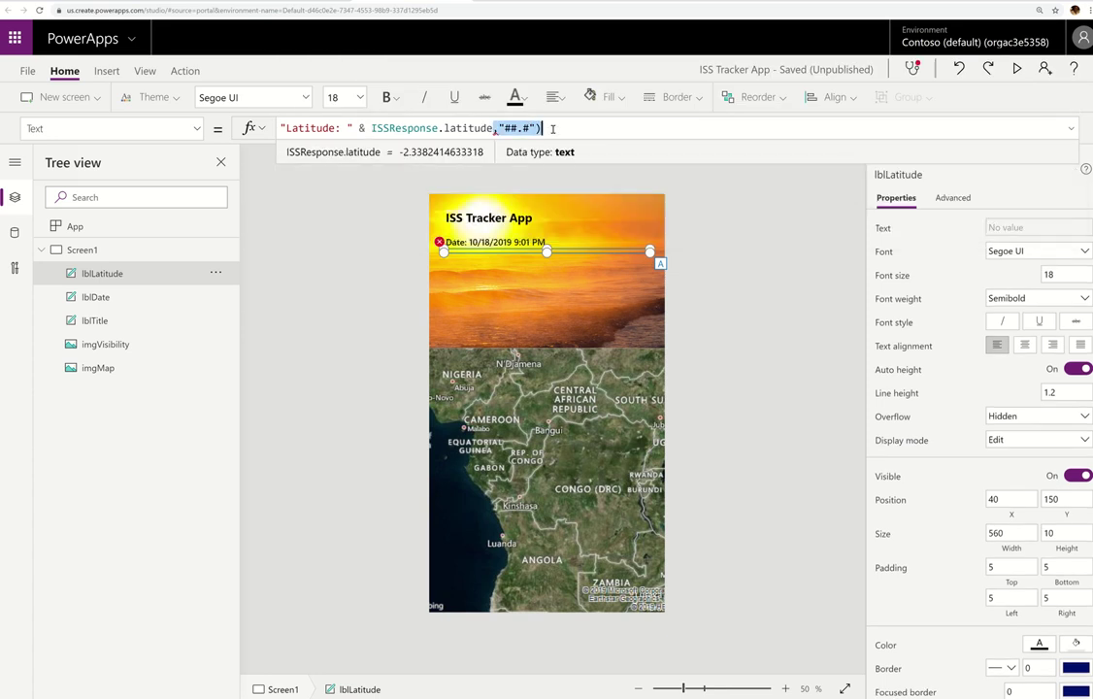
key("BackSpace")
left_click(502, 256)
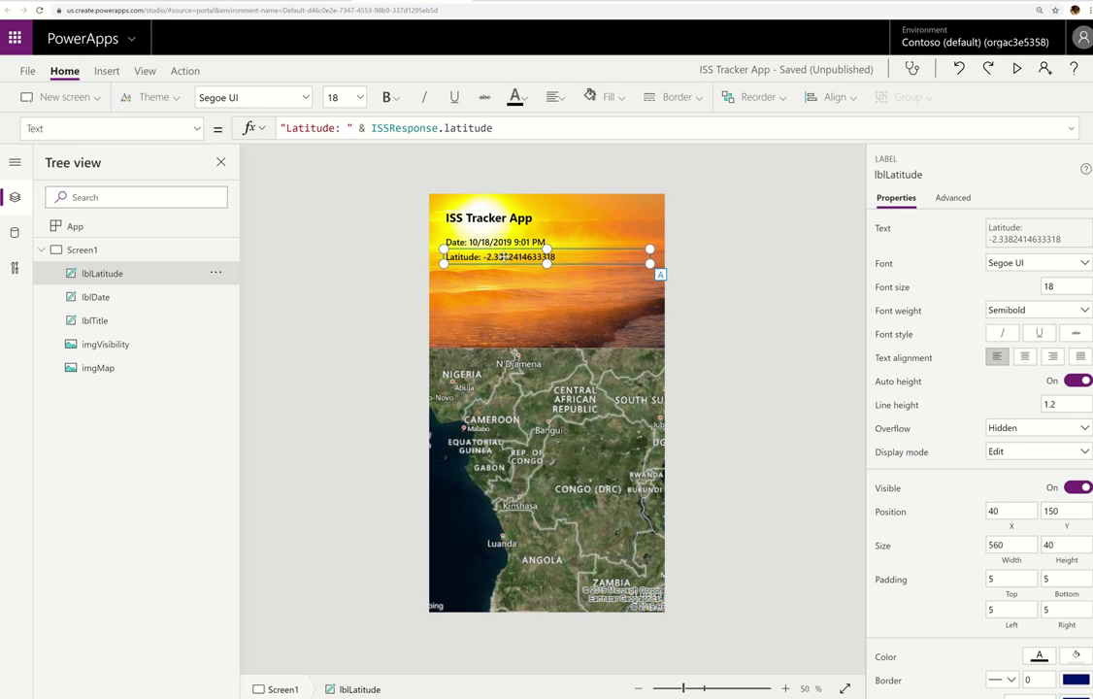
key("ctrl+c")
key("ctrl+v")
Move the copy below the latitude line and set its formula to "Longitude: " & ISSResponse.longitude
left_click_drag(502, 218, 502, 272)
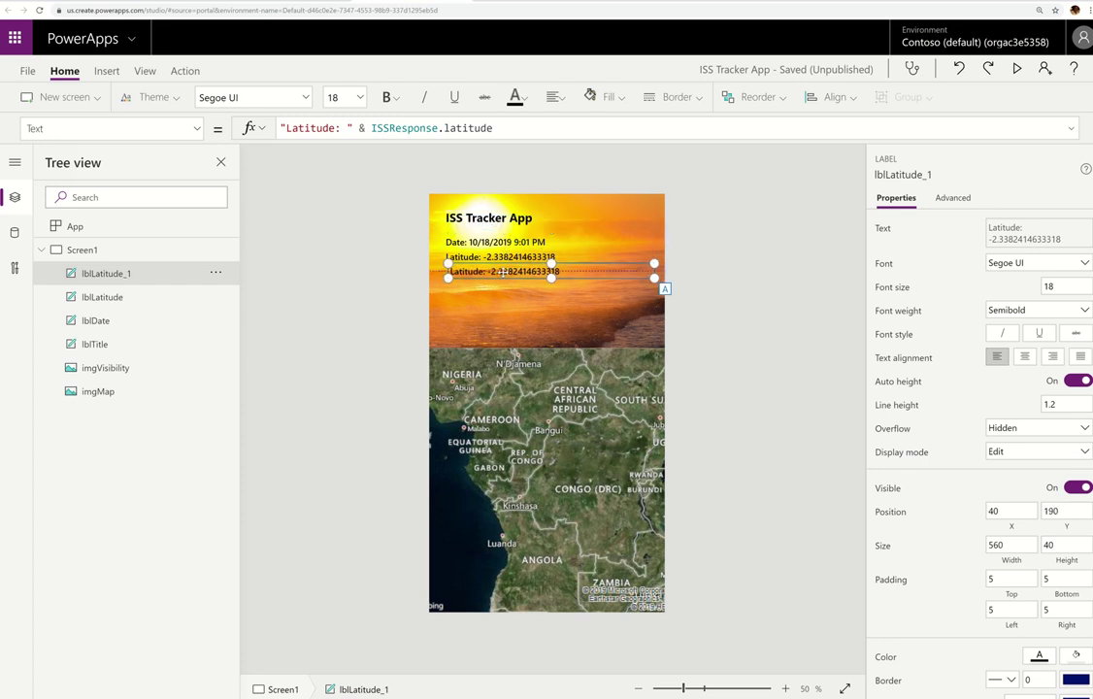
double_click(316, 129)
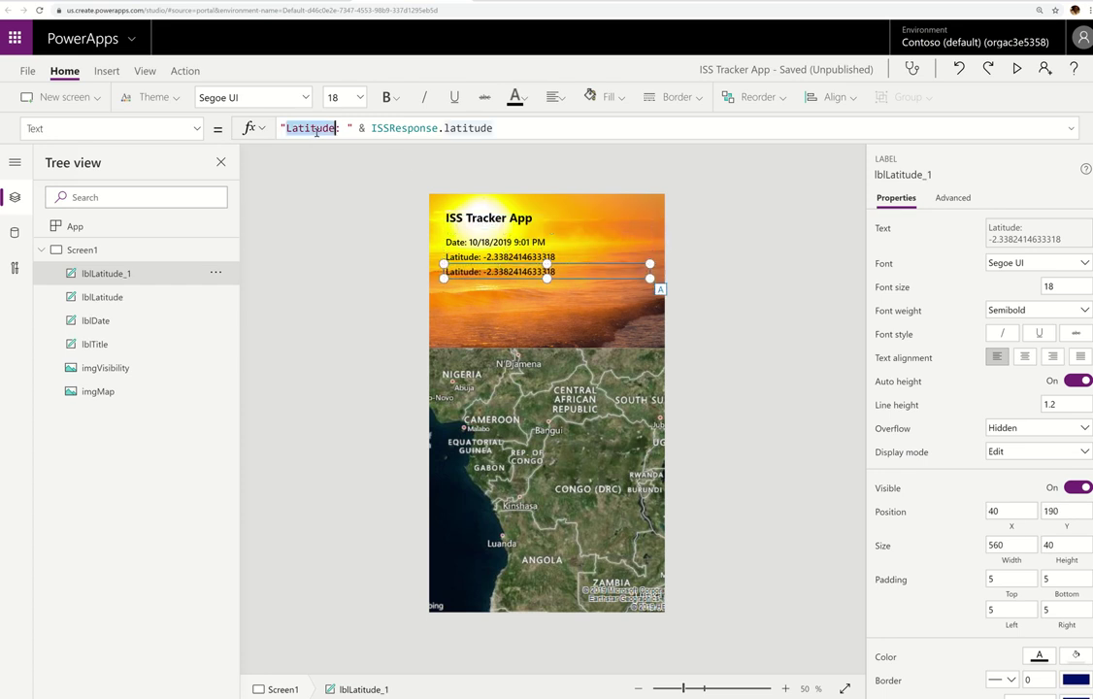
key("BackSpace")
type("Longit")
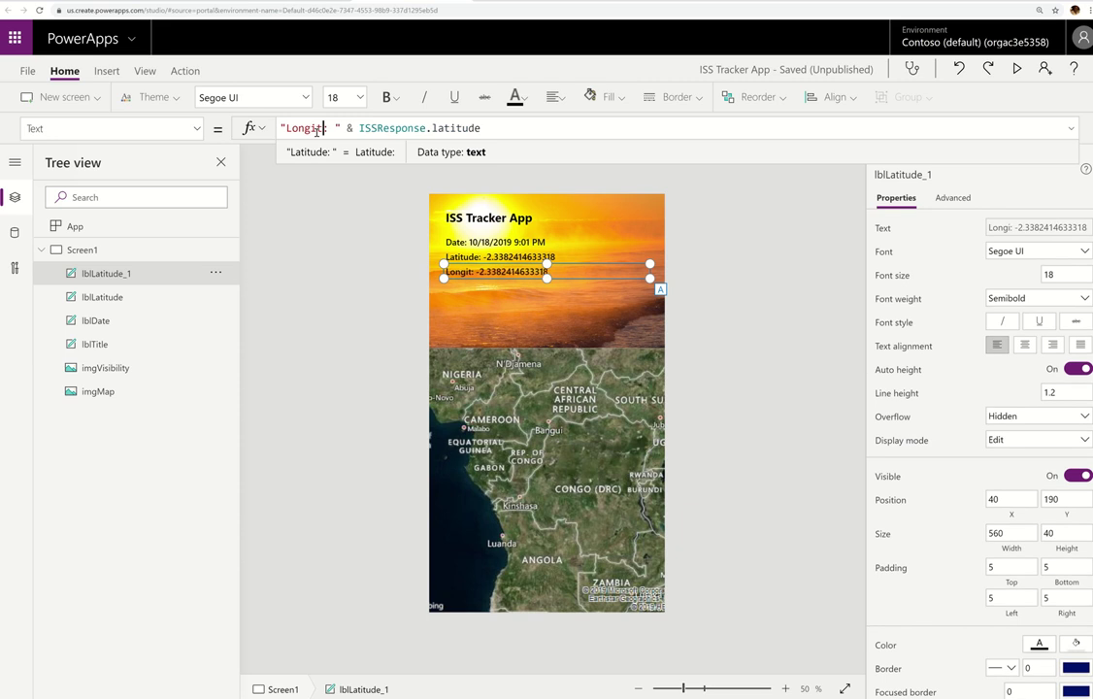
type("ude")
left_click_drag(450, 128, 574, 130)
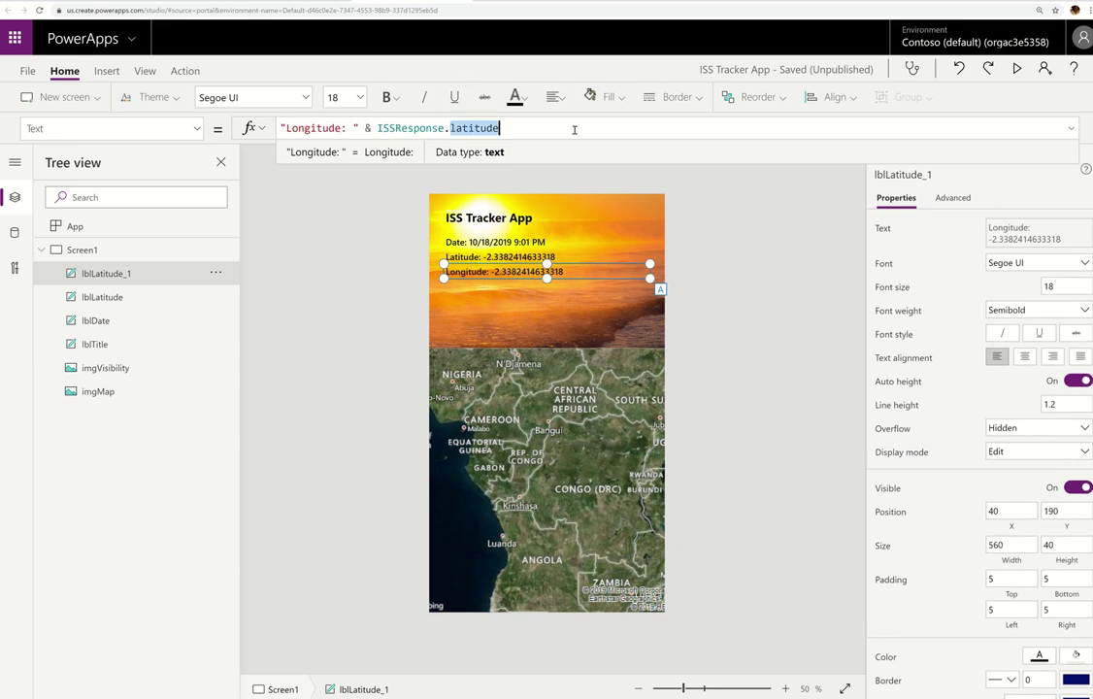
type("lonf")
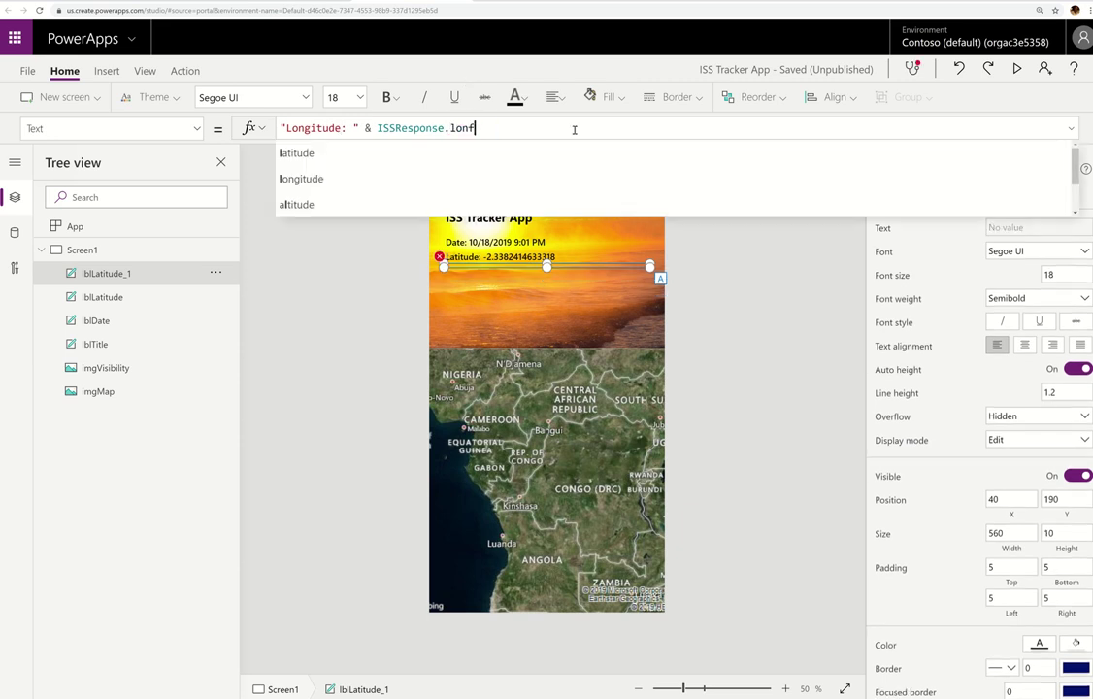
key("Escape")
key("BackSpace")
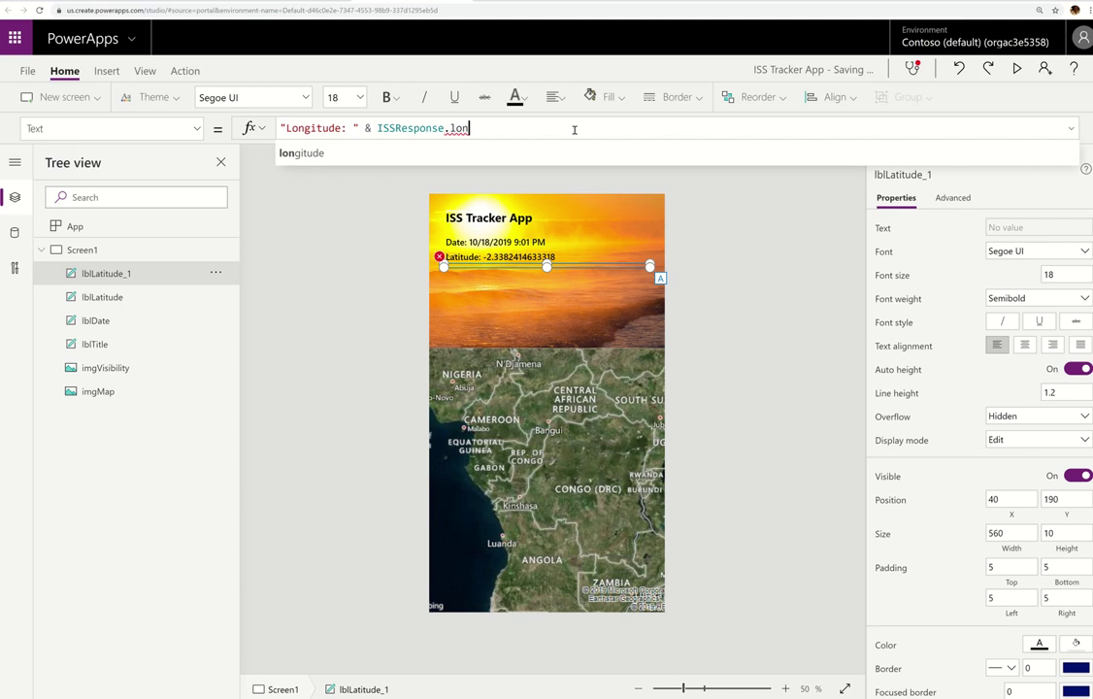
key("Tab")
Rename the copied label lblLongitude
left_click(914, 174)
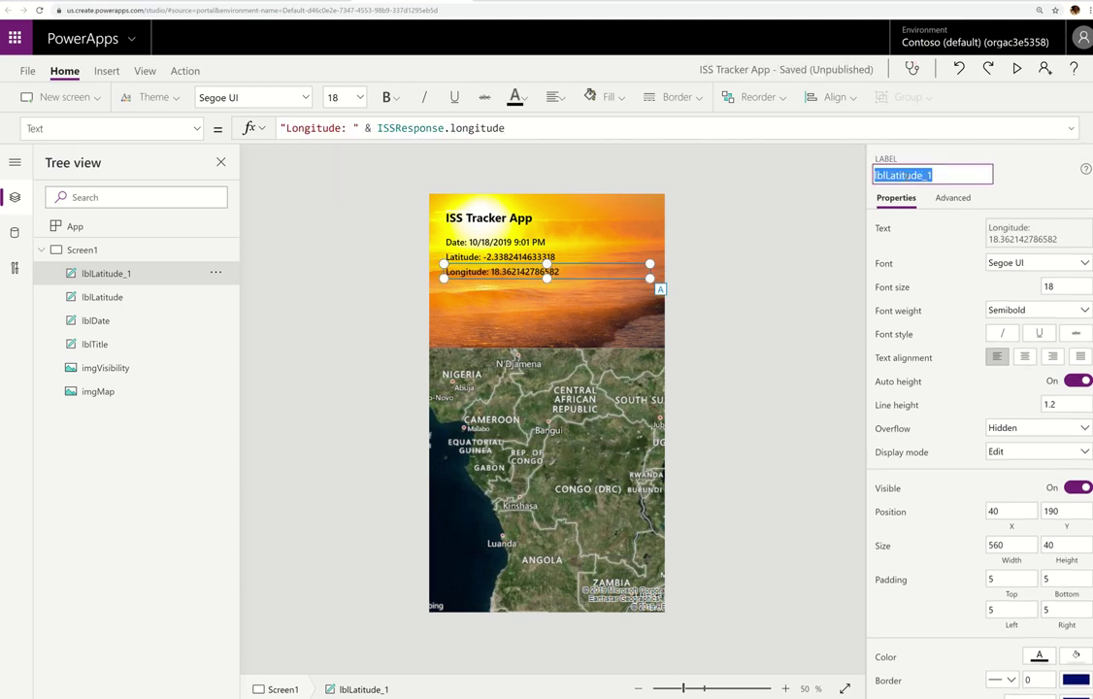
left_click_drag(892, 175, 934, 175)
key("Return")
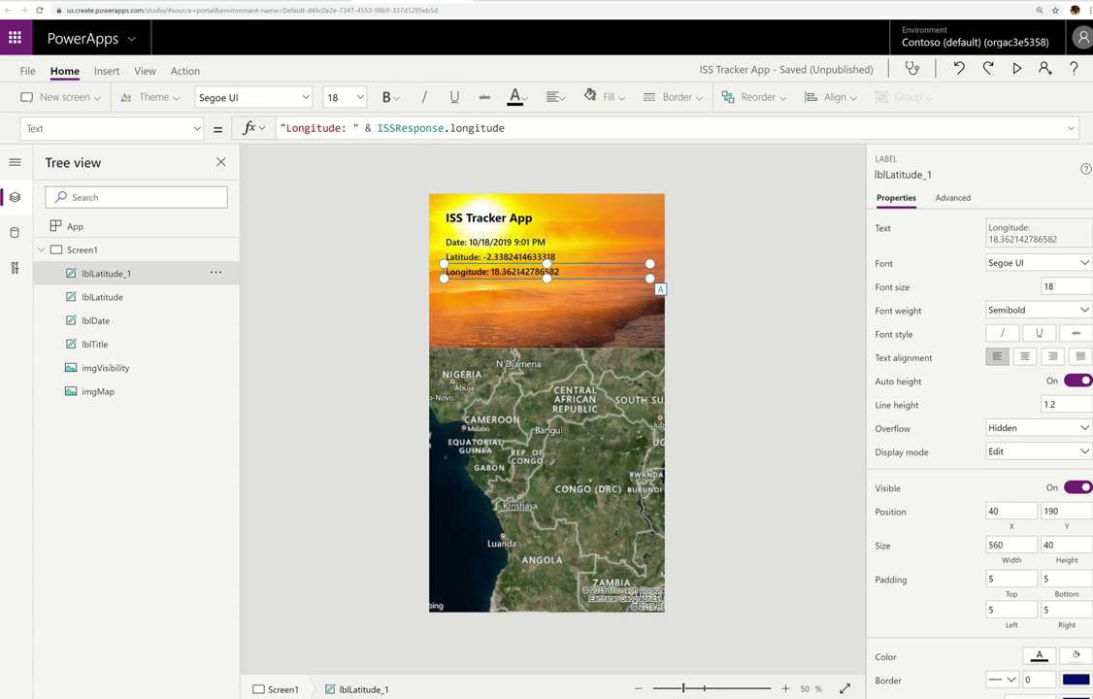
left_click(934, 175)
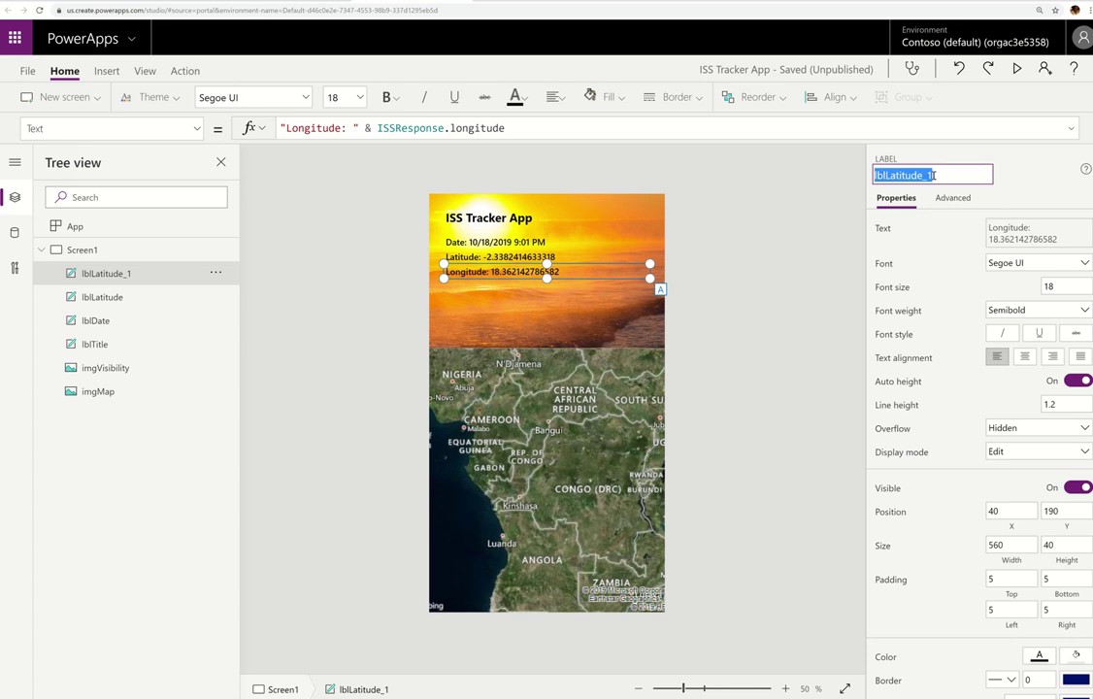
key("BackSpace")
type("lblLon")
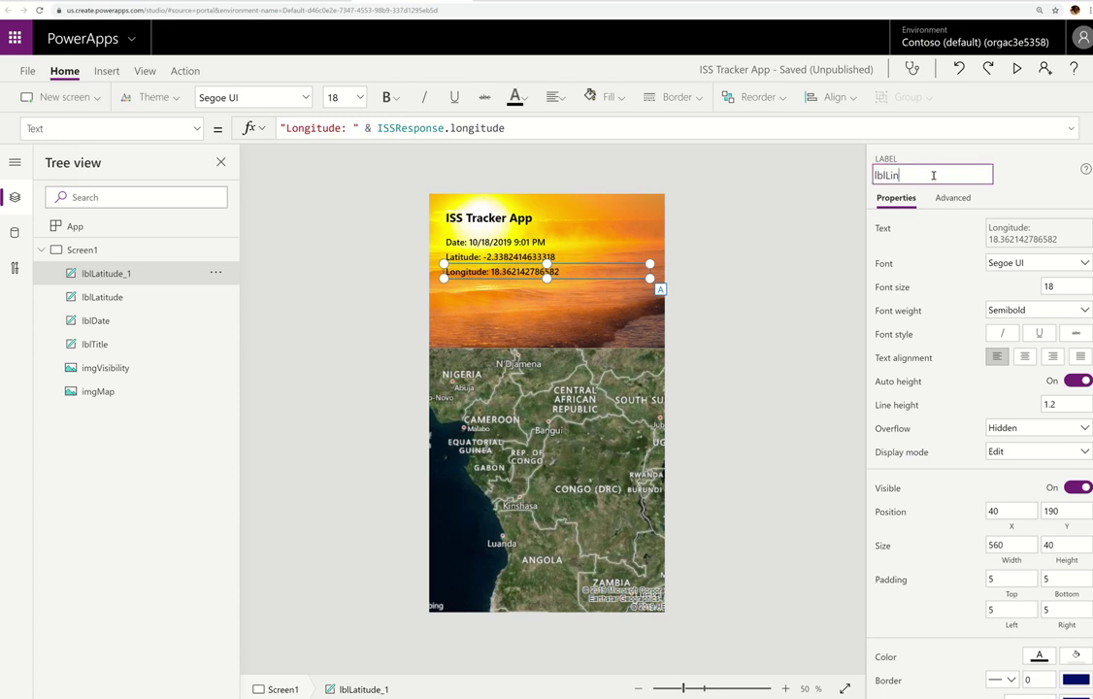
key("BackSpace")
type("ongitude")
key("Return")
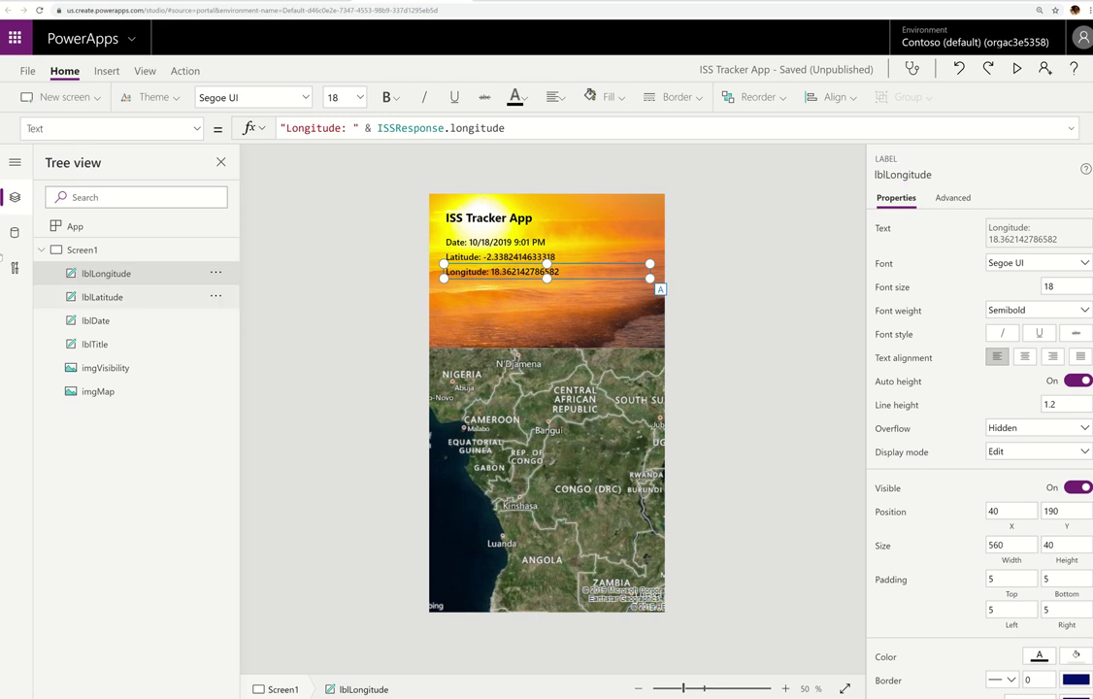
Filter the controls list by 'lbl' and 'img', then clear the filter
left_click(86, 193)
type("lbl")
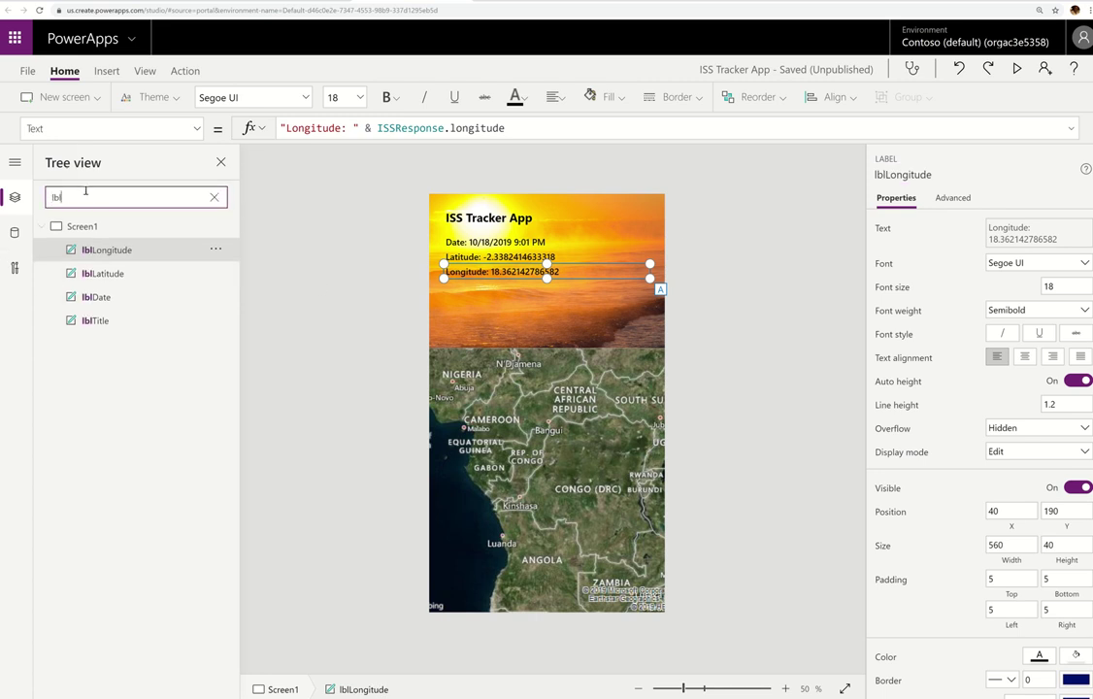
key("BackSpace")
key("BackSpace")
key("BackSpace")
type("i")
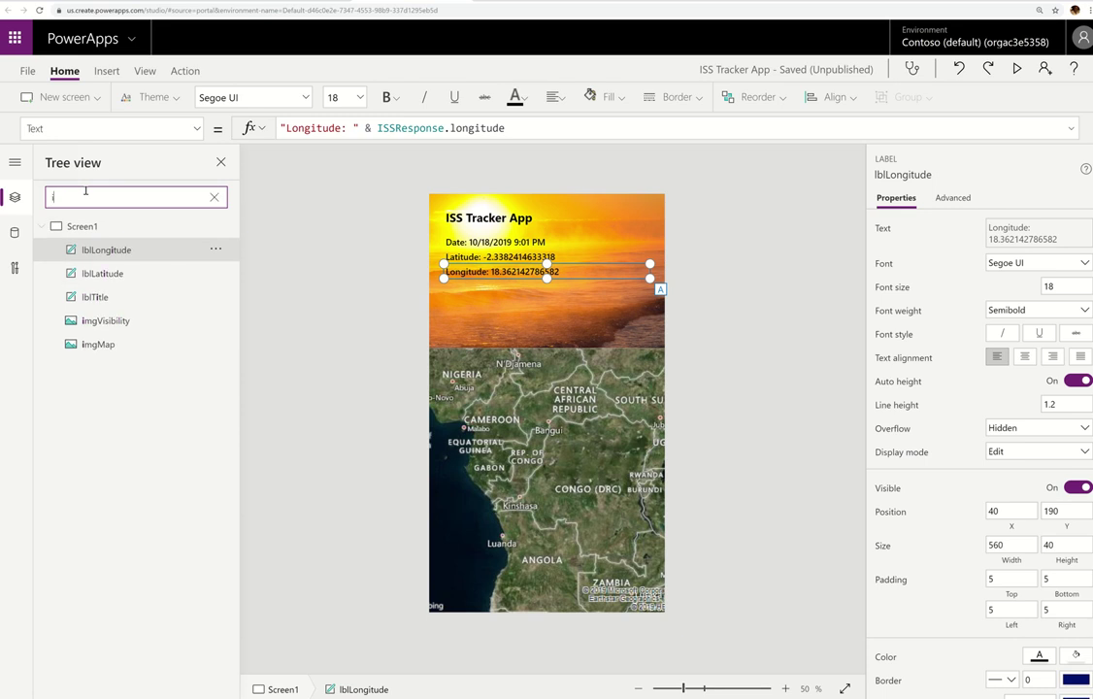
type("mg")
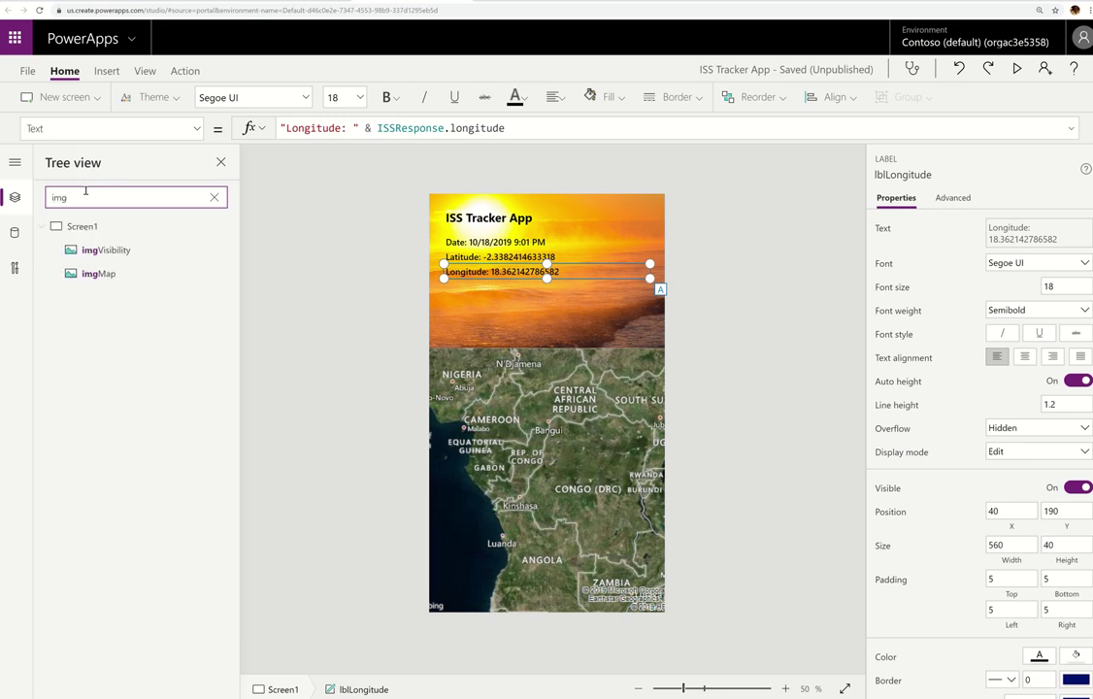
key("BackSpace")
key("BackSpace")
key("BackSpace")
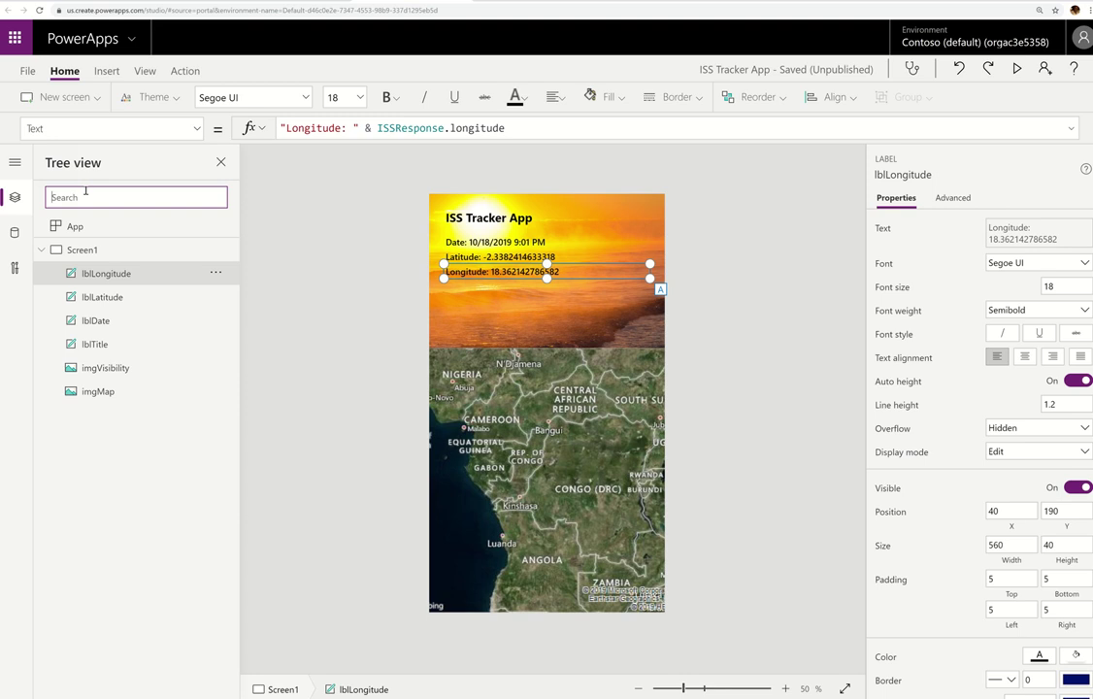
left_click(467, 276)
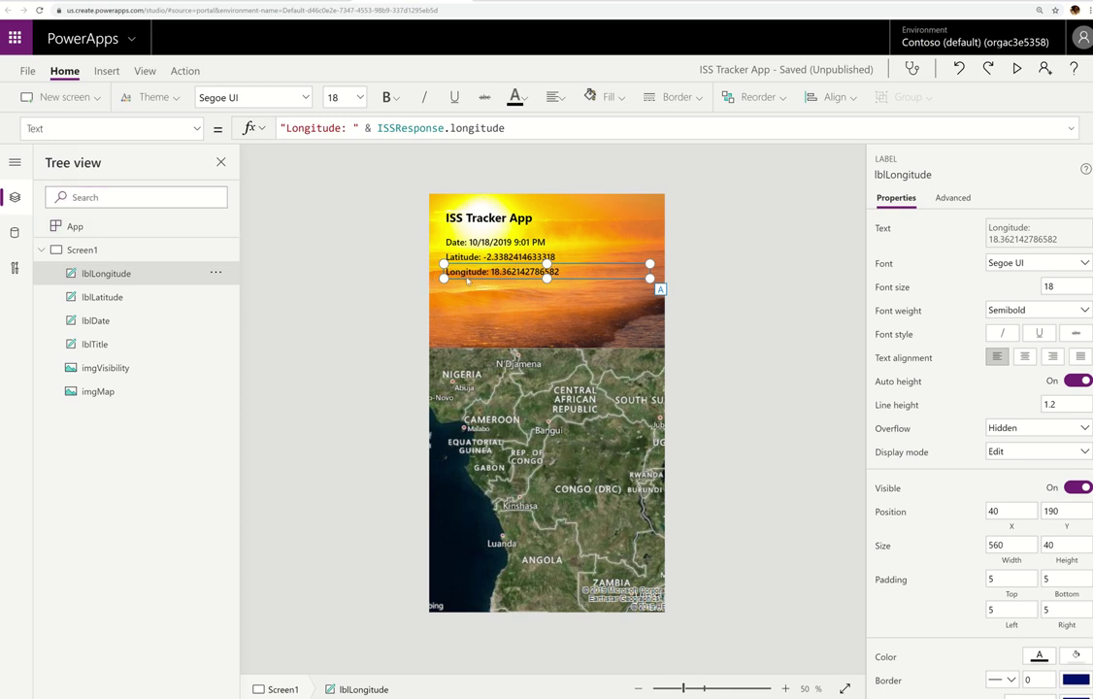
Duplicate the longitude label below it and switch its caption and field to altitude
key("ctrl+c")
key("ctrl+v")
left_click_drag(467, 219, 469, 288)
double_click(311, 128)
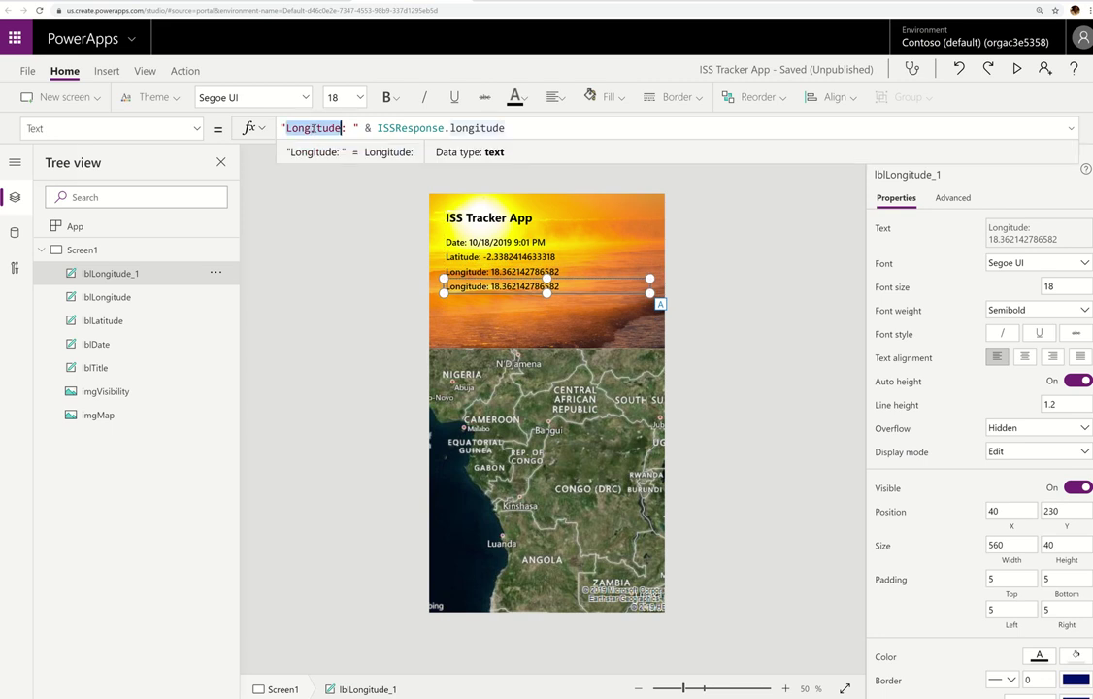
type("altitu")
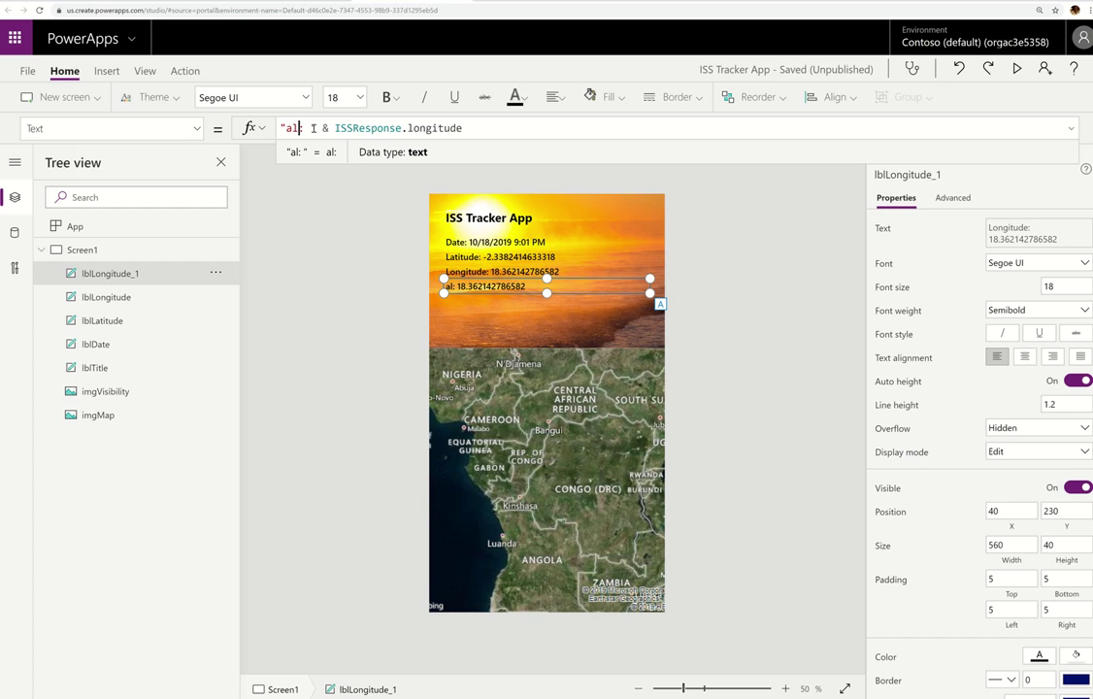
type("de")
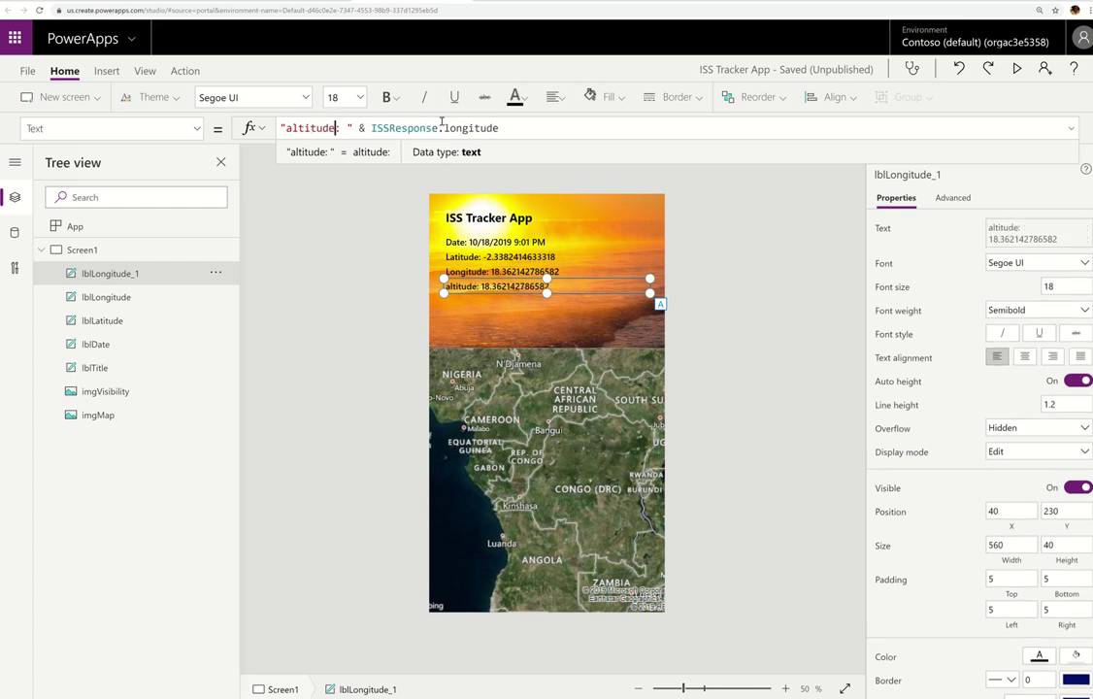
double_click(471, 128)
type("altitude")
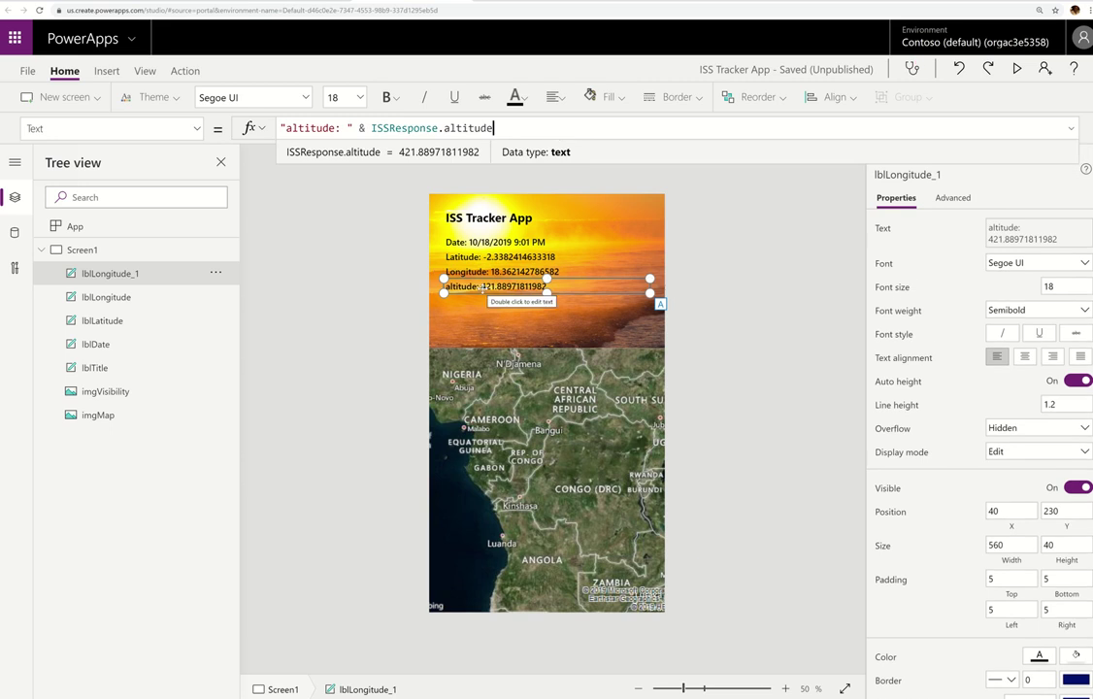
Rename the label lblAltitude and capitalise its caption to 'Altitude'
left_click(925, 173)
left_click_drag(940, 175, 886, 175)
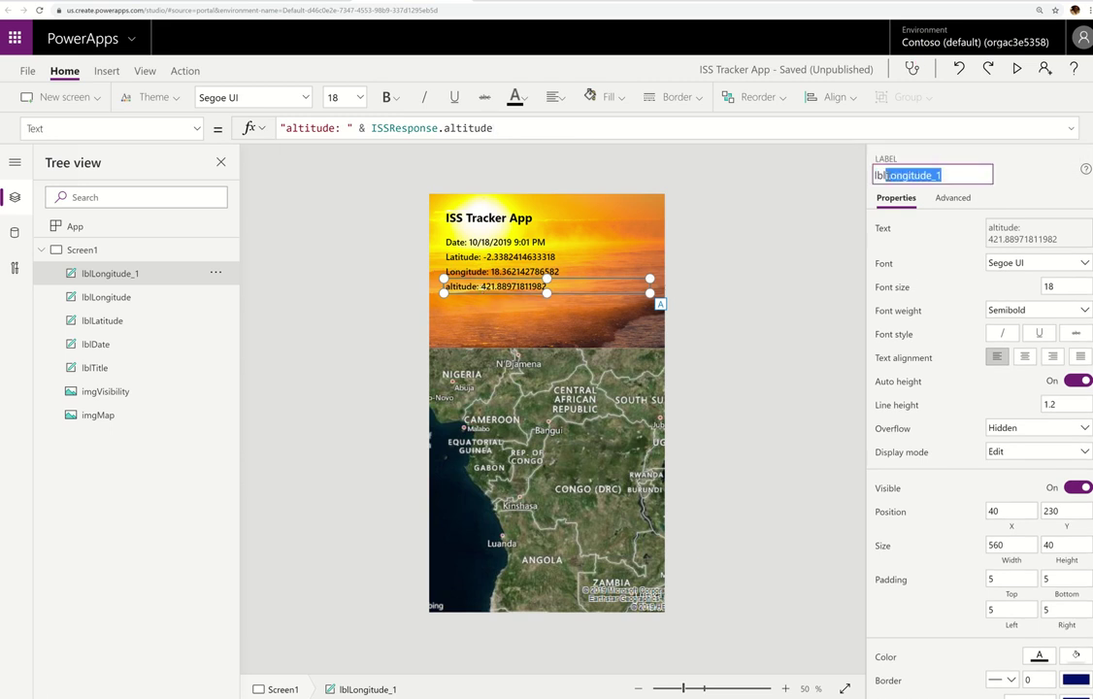
type("Alt")
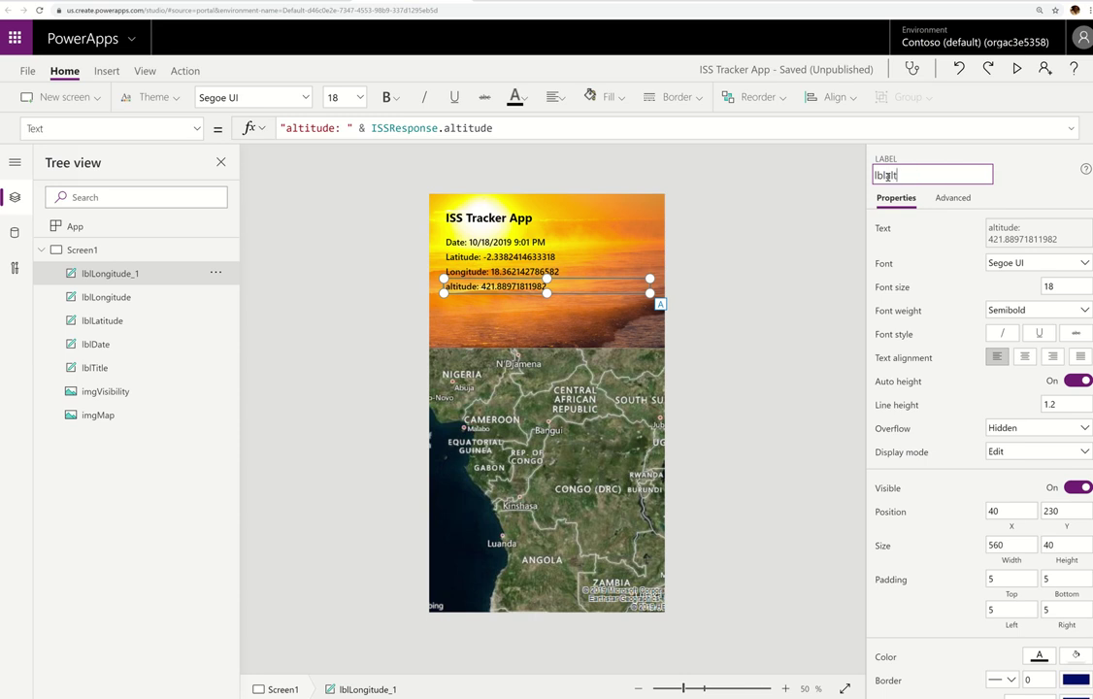
type("Altitude")
key("Return")
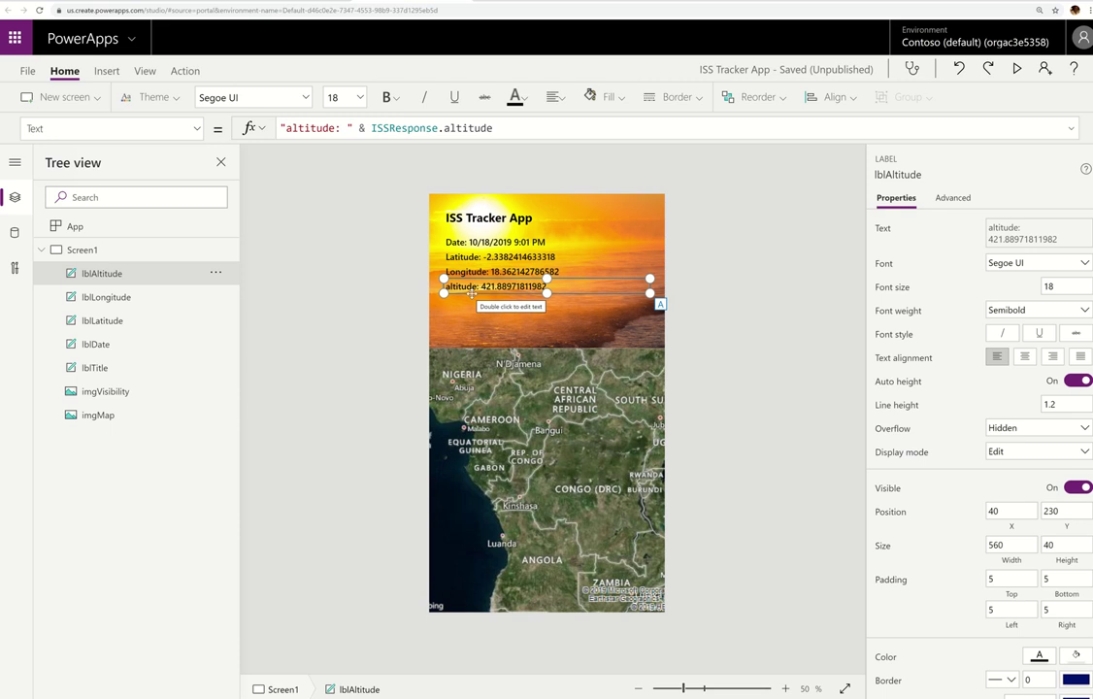
left_click(290, 128)
key("BackSpace")
type("A")
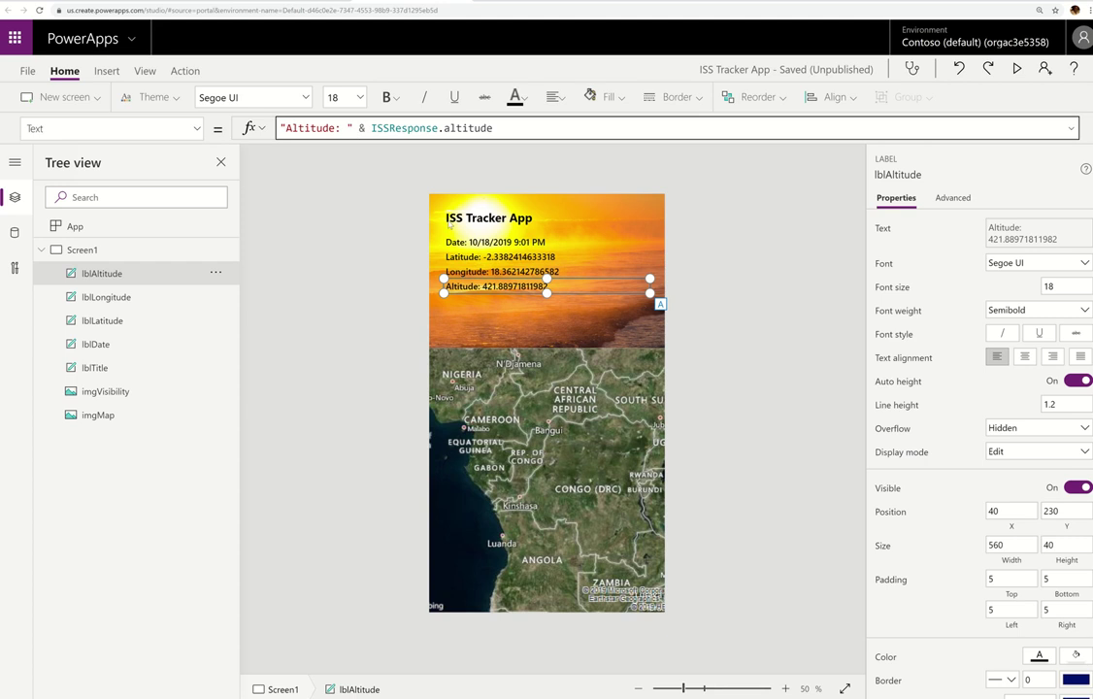
Duplicate the altitude label and place the copy beneath it
left_click(500, 289)
key("ctrl+c")
key("ctrl+v")
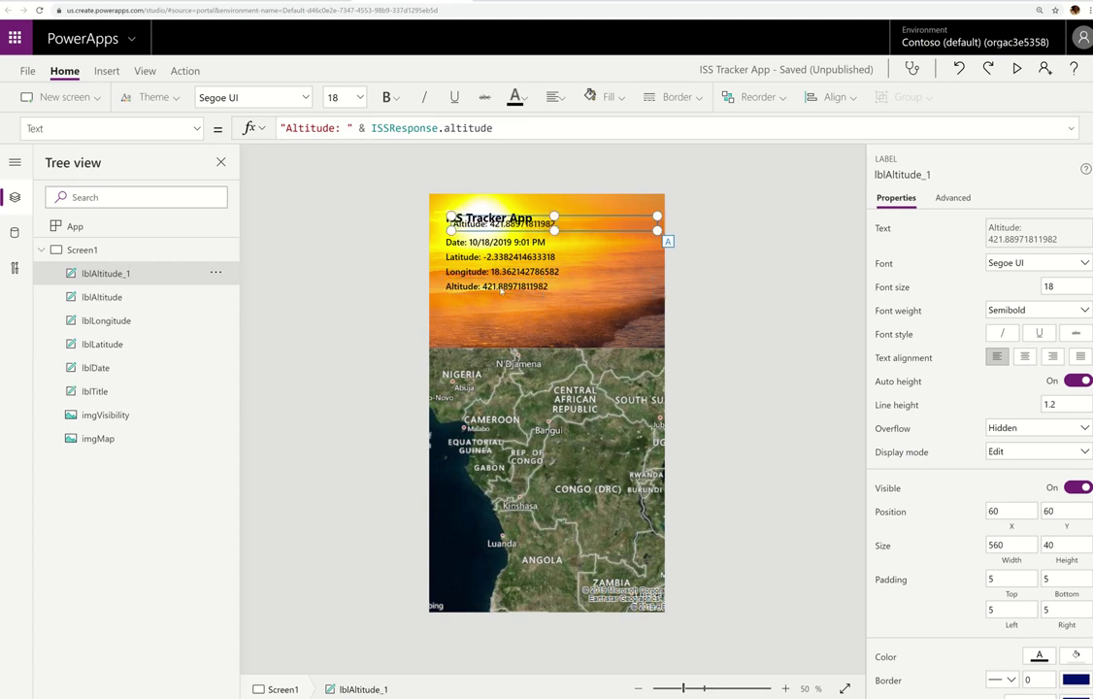
left_click_drag(490, 225, 492, 300)
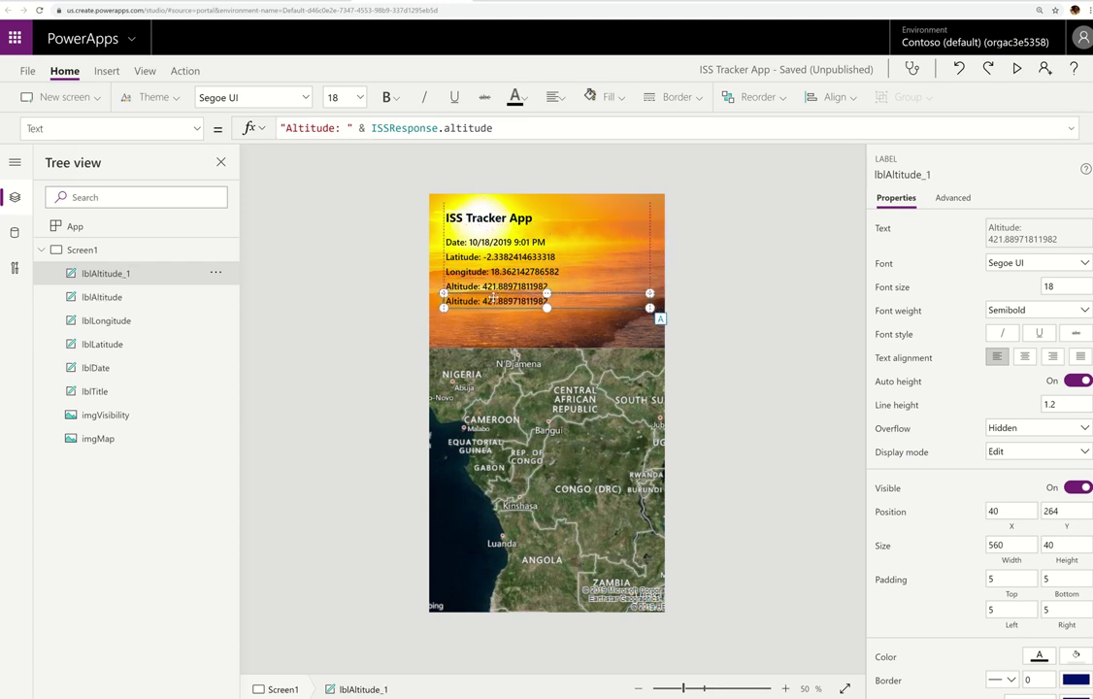
Rename the copied label lblVelocity
left_click(903, 175)
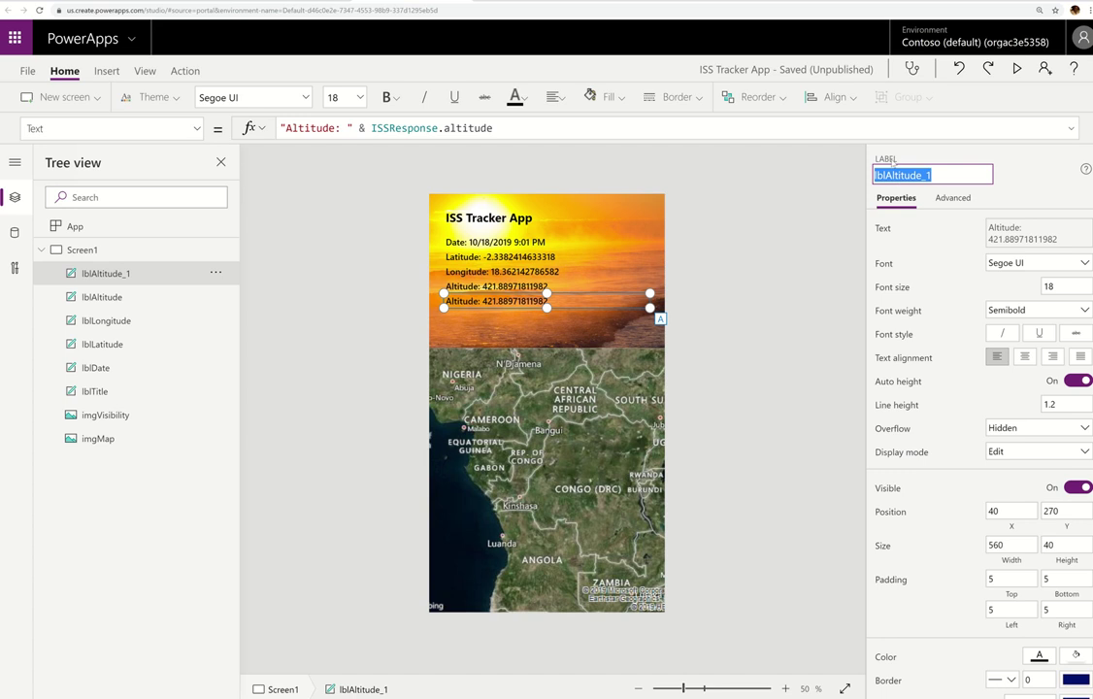
type("lbl")
key("Return")
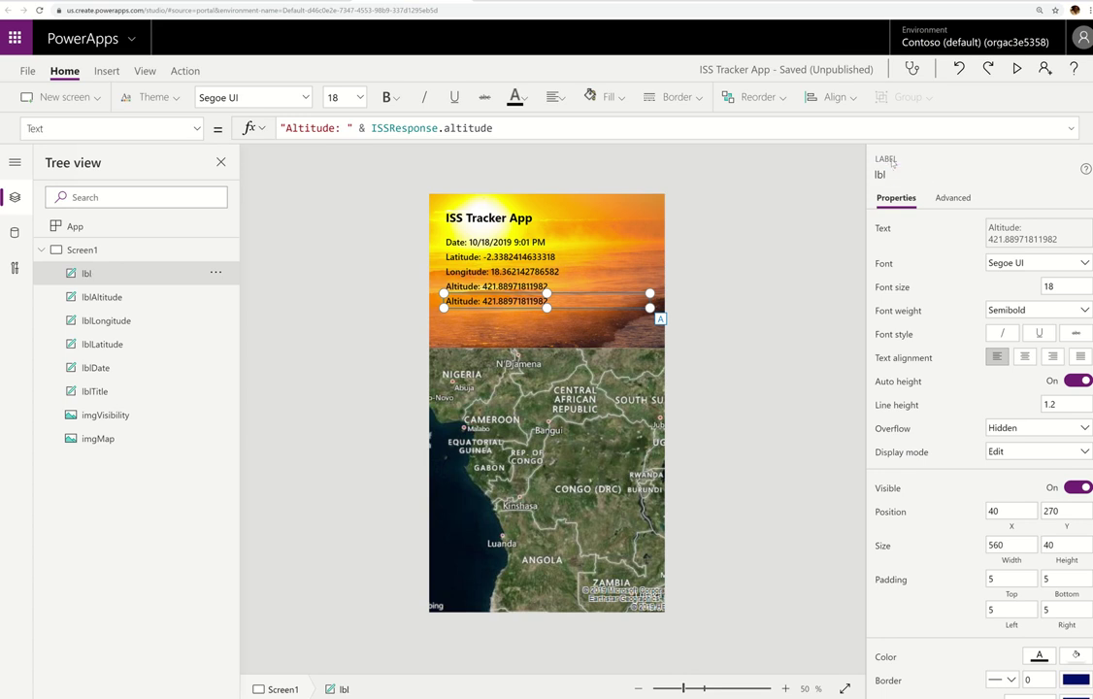
left_click(215, 272)
left_click(243, 391)
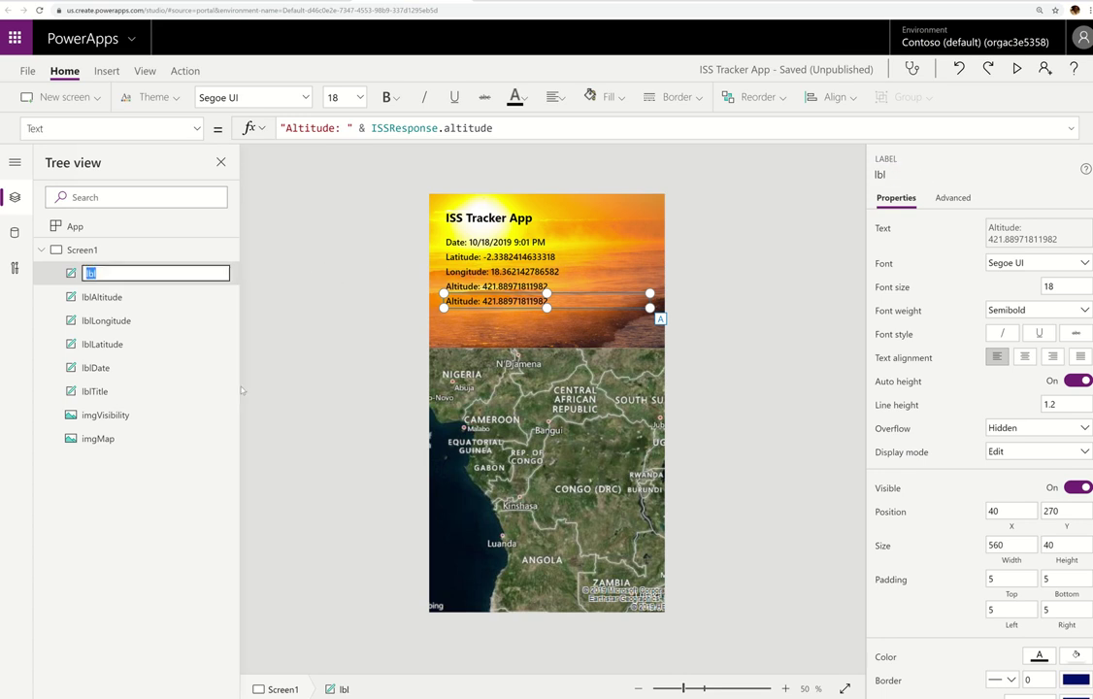
type("lblVelocity")
key("Tab")
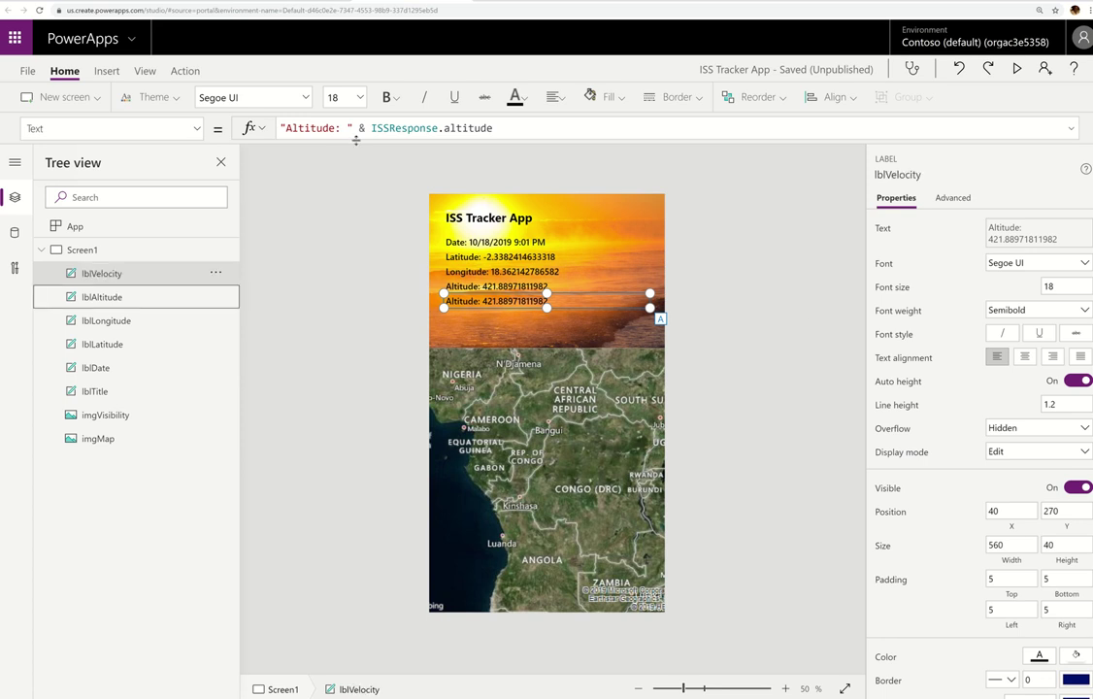
Change the formula to "Velocity: " & ISSResponse.velocity, then duplicate the label
left_click(283, 127)
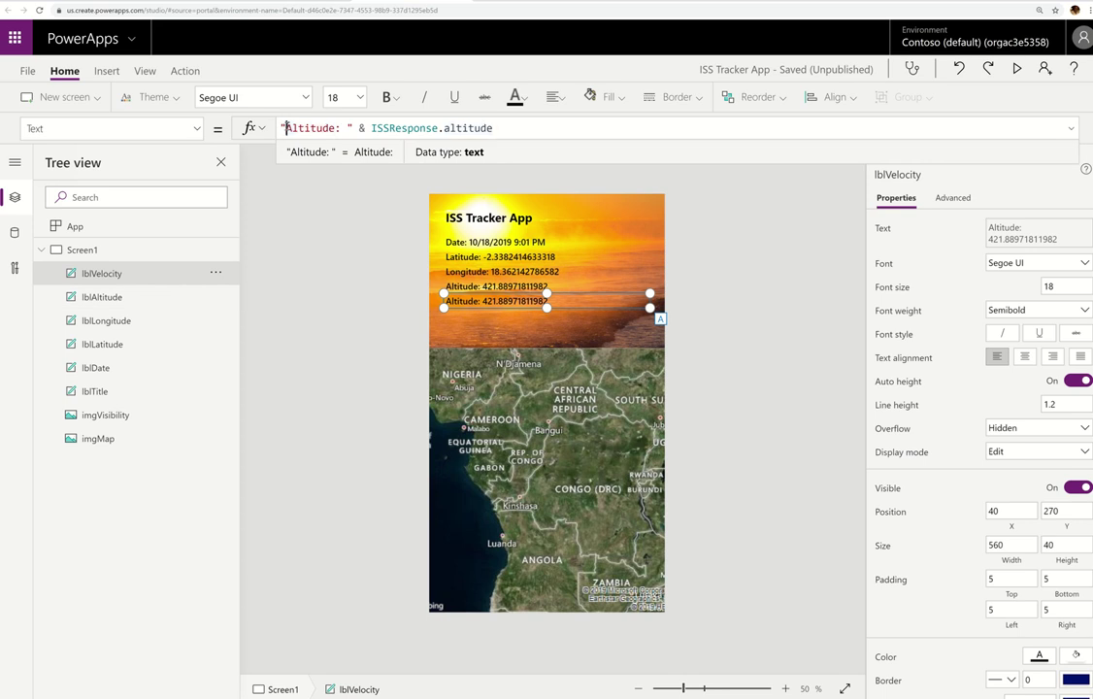
double_click(308, 127)
type("L")
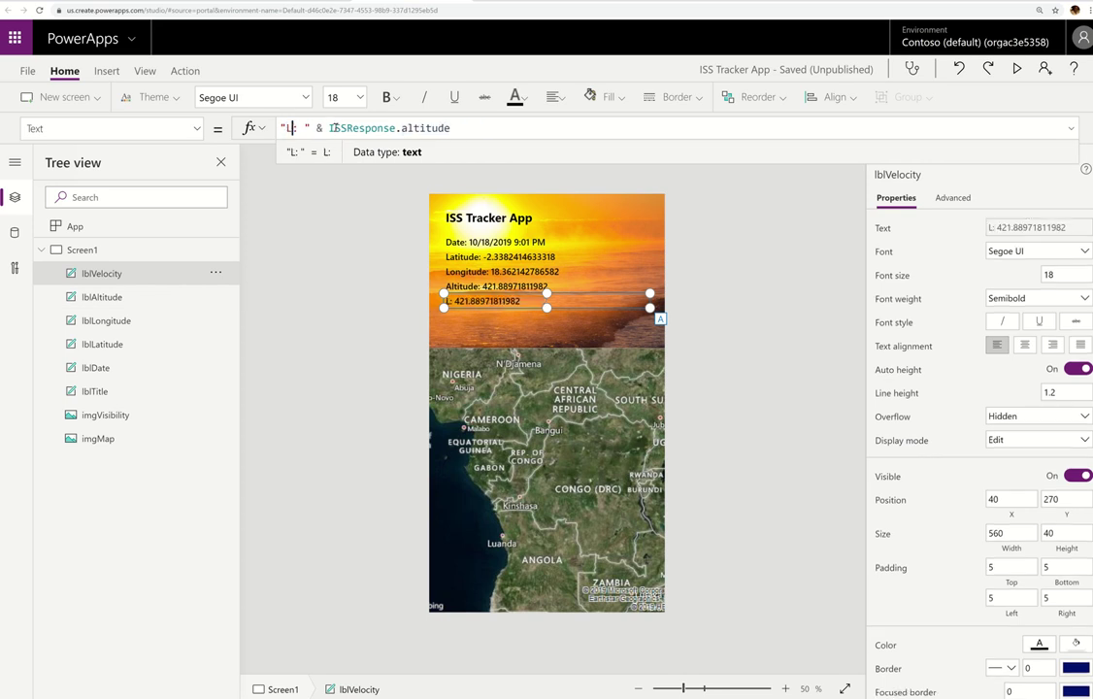
type("at")
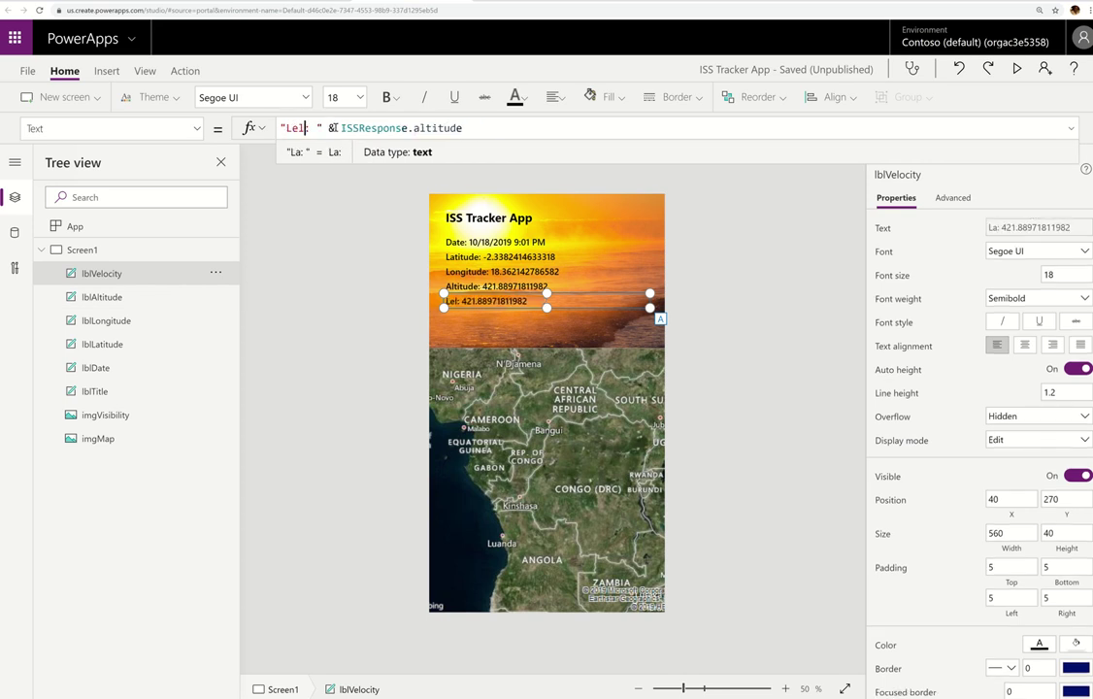
key("BackSpace")
key("BackSpace")
type("Velocity")
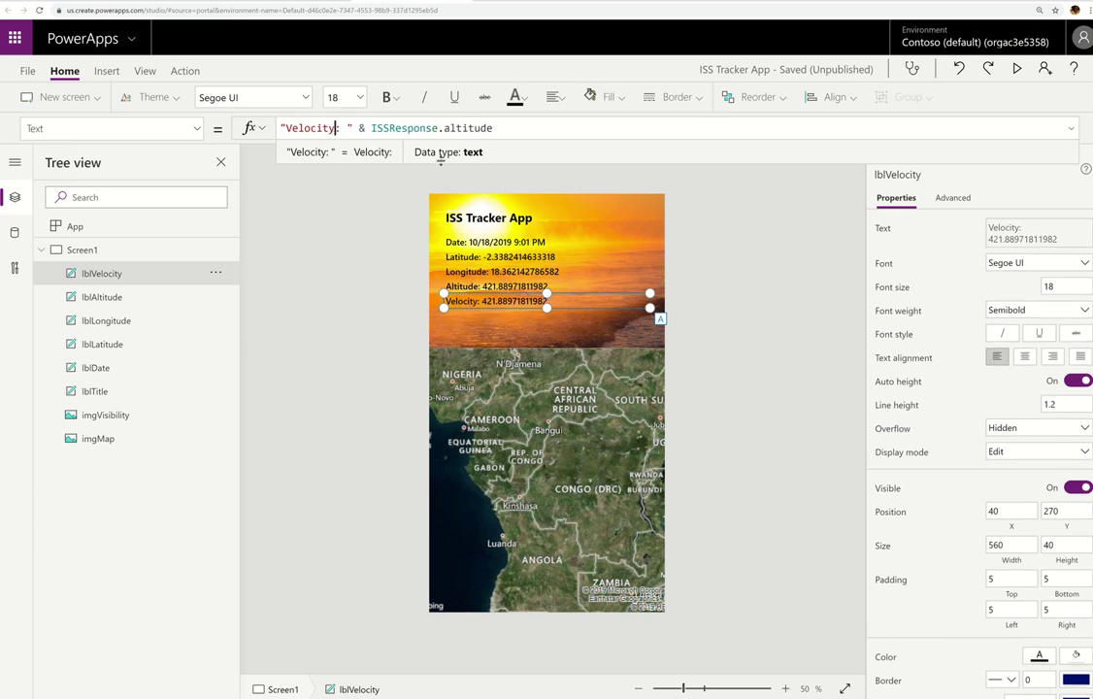
double_click(469, 127)
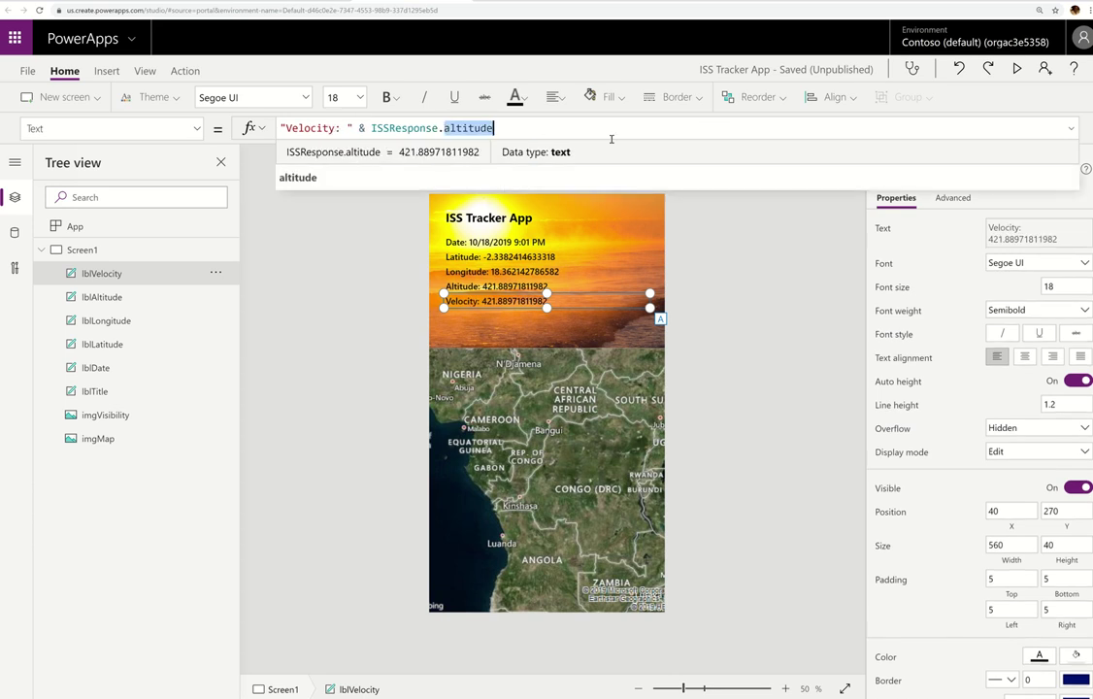
type("velocity")
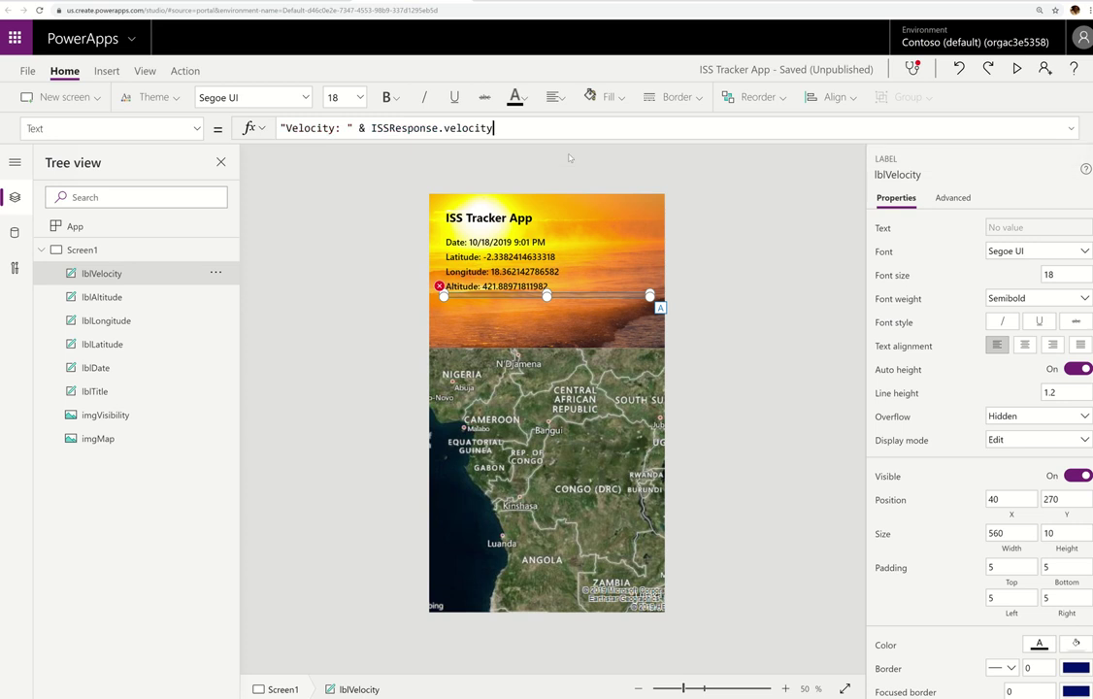
left_click(510, 305)
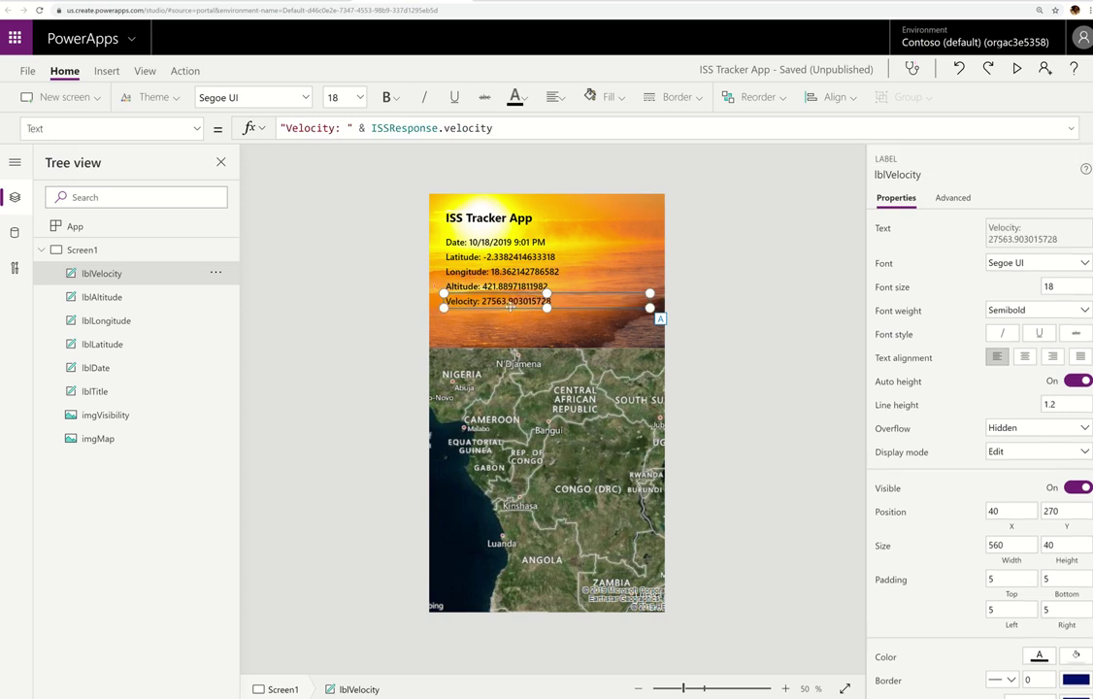
key("ctrl+c")
key("ctrl+v")
Move the velocity label copy below it and set its text to "Visibility: " & ISSResponse.visibility
left_click_drag(517, 227, 514, 321)
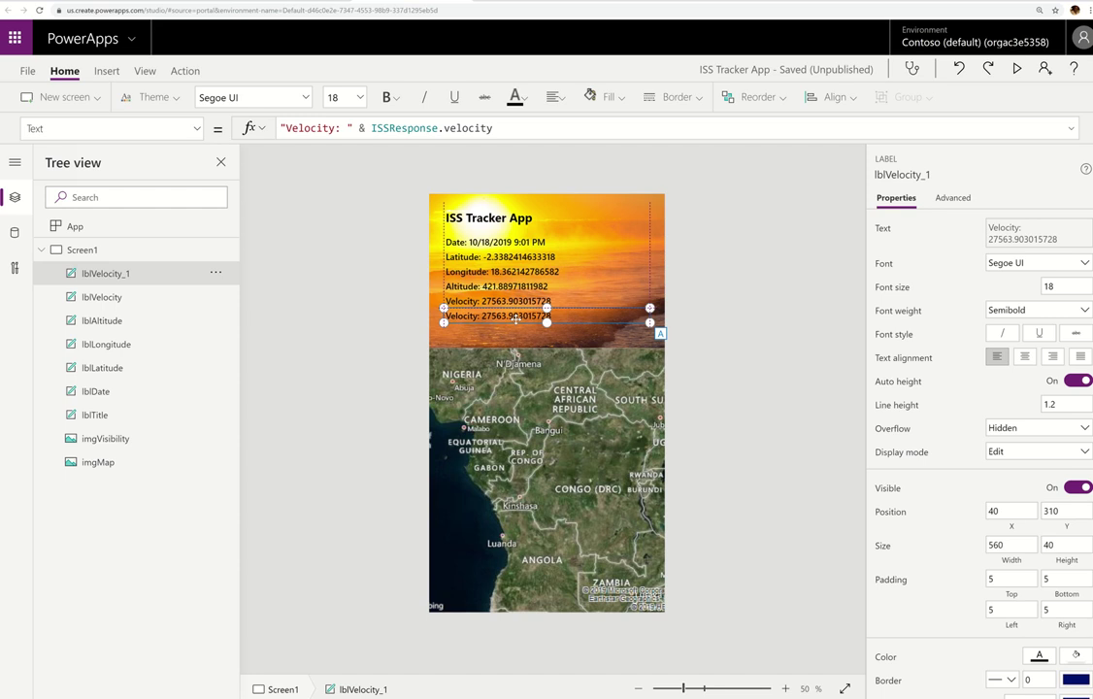
double_click(337, 128)
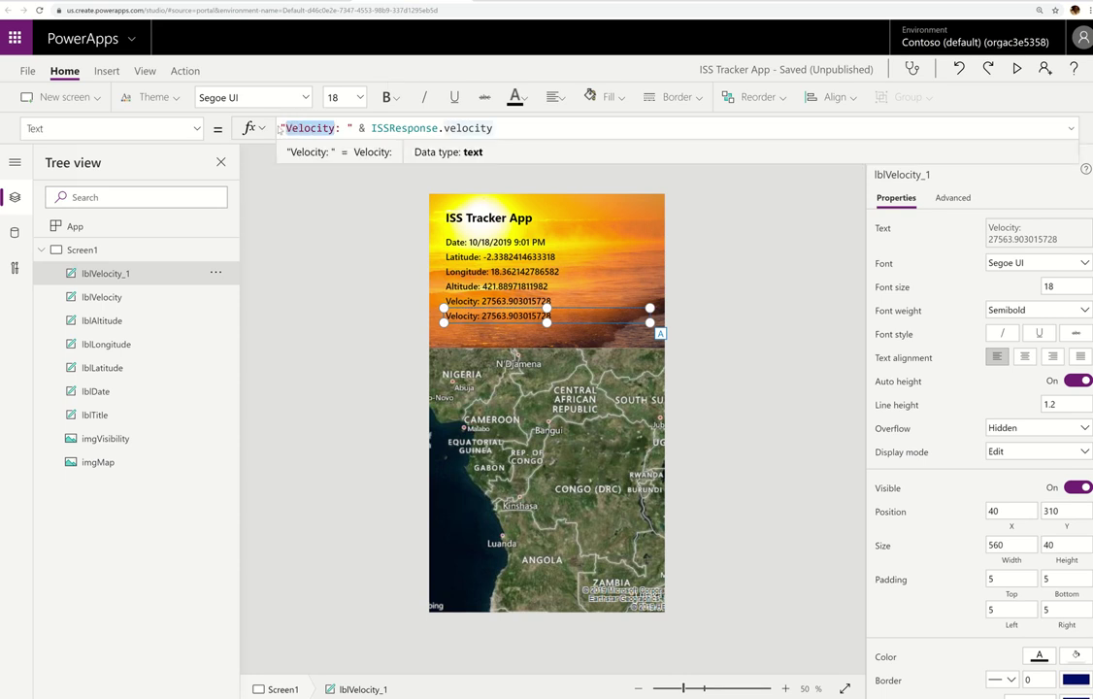
key("BackSpace")
type("Vi")
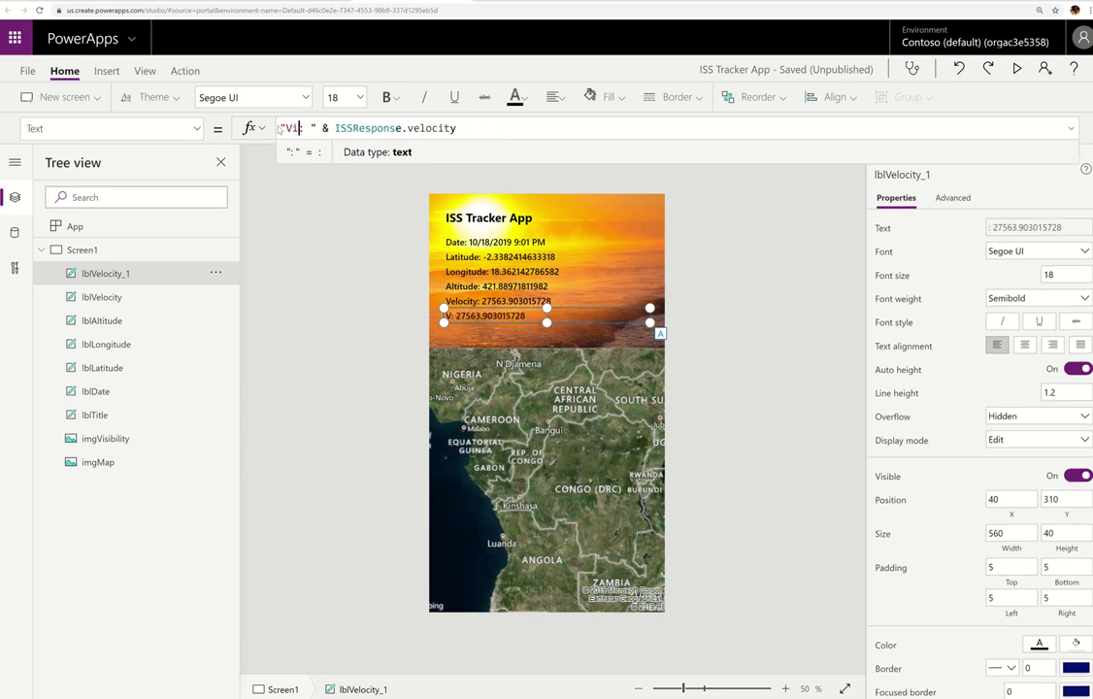
type("sibility")
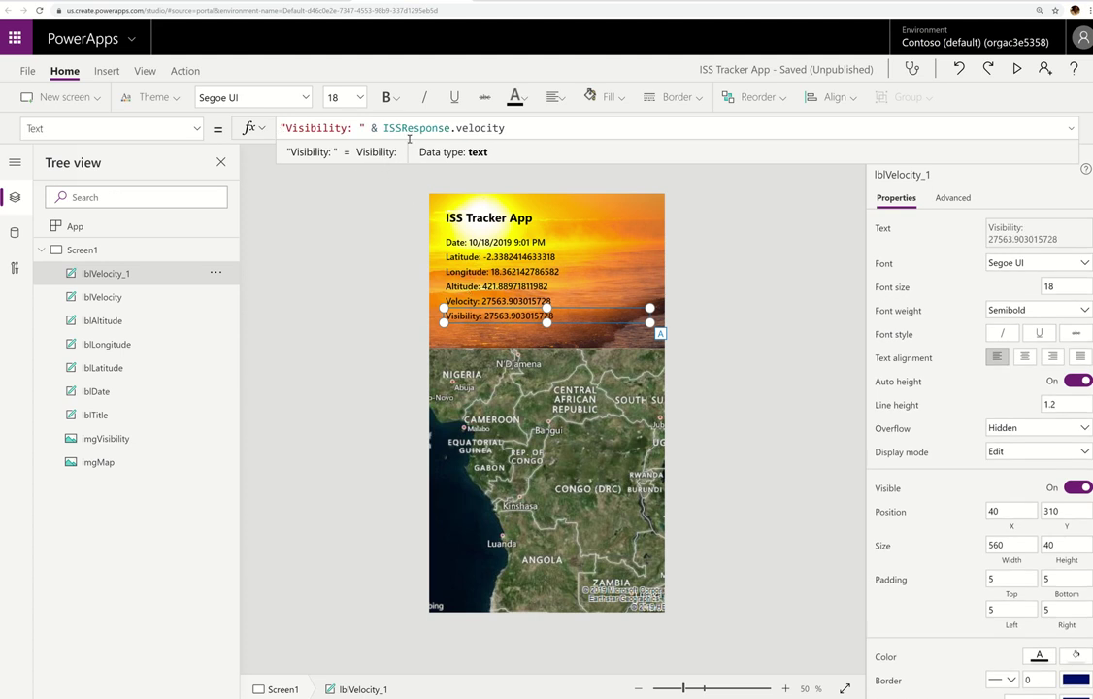
double_click(478, 128)
type("vi")
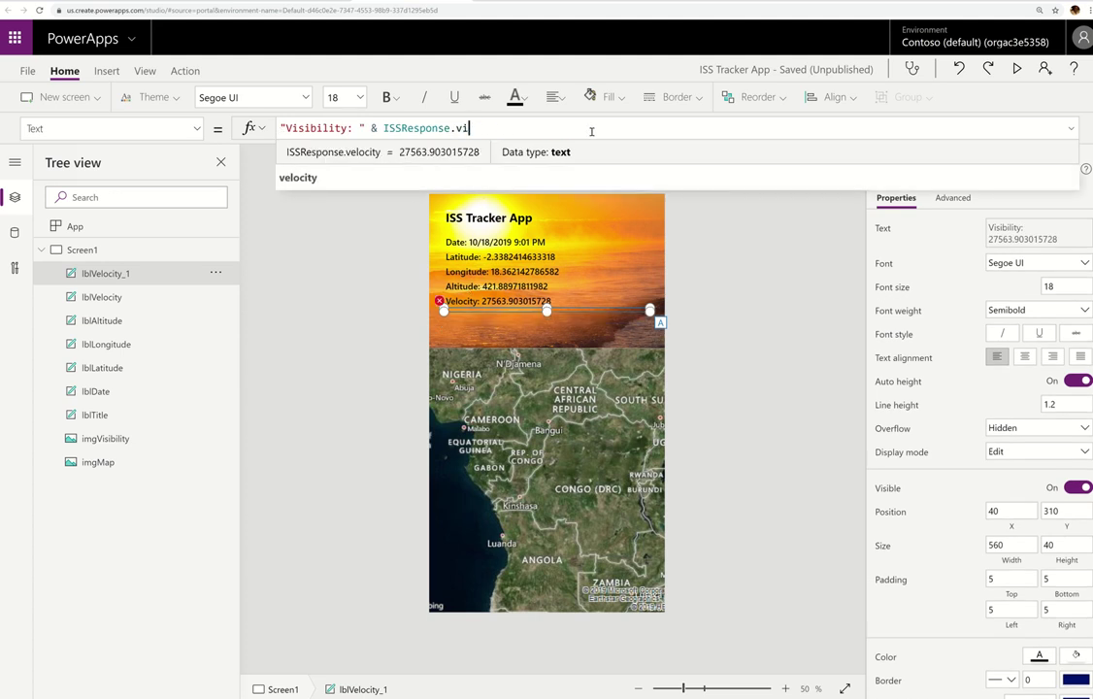
type("sibiliyy")
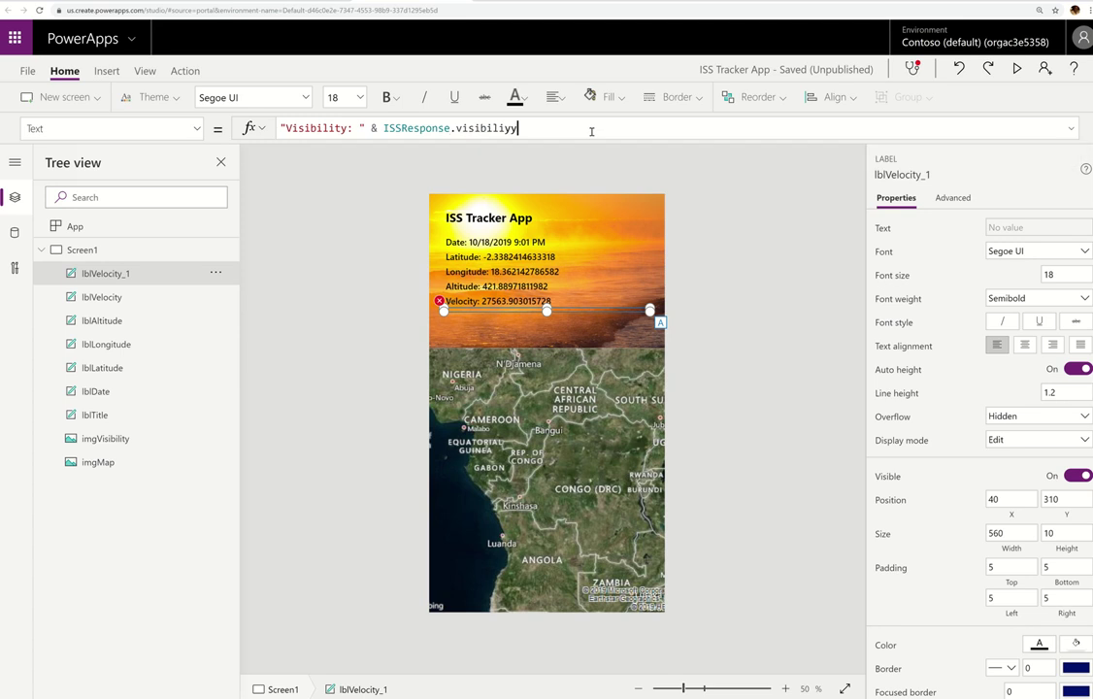
key("BackSpace")
left_click(506, 128)
type("t")
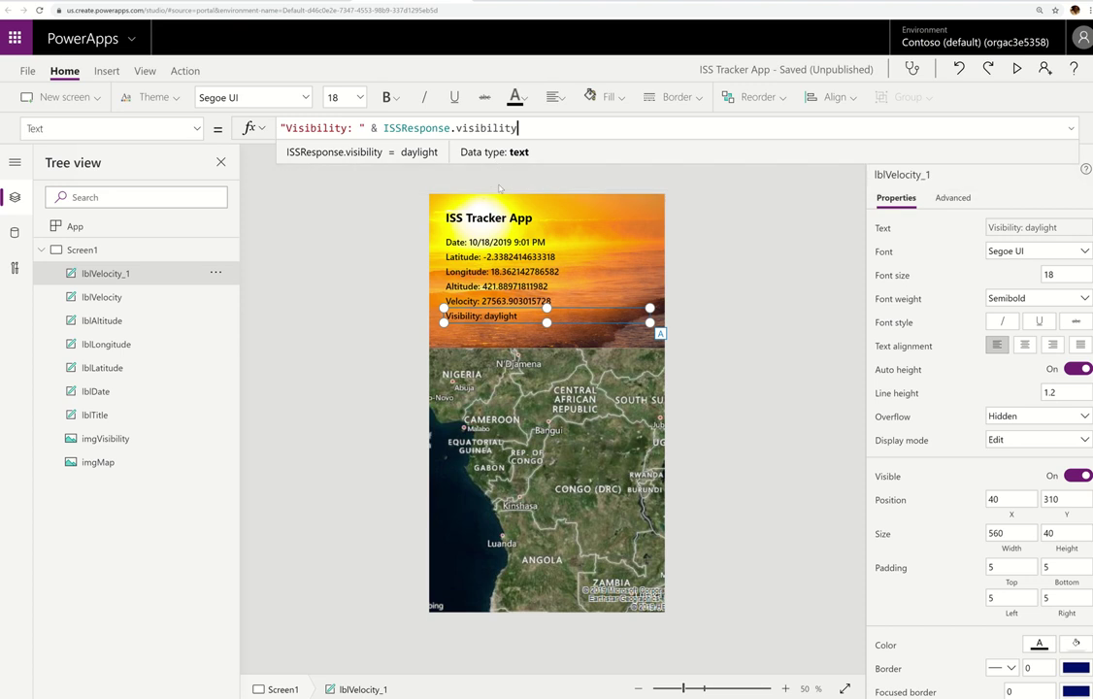
Replace imgVisibility's Image with If(ISSResponse.visibility="daylight",sunrise,...) in the formula bar
left_click(656, 206)
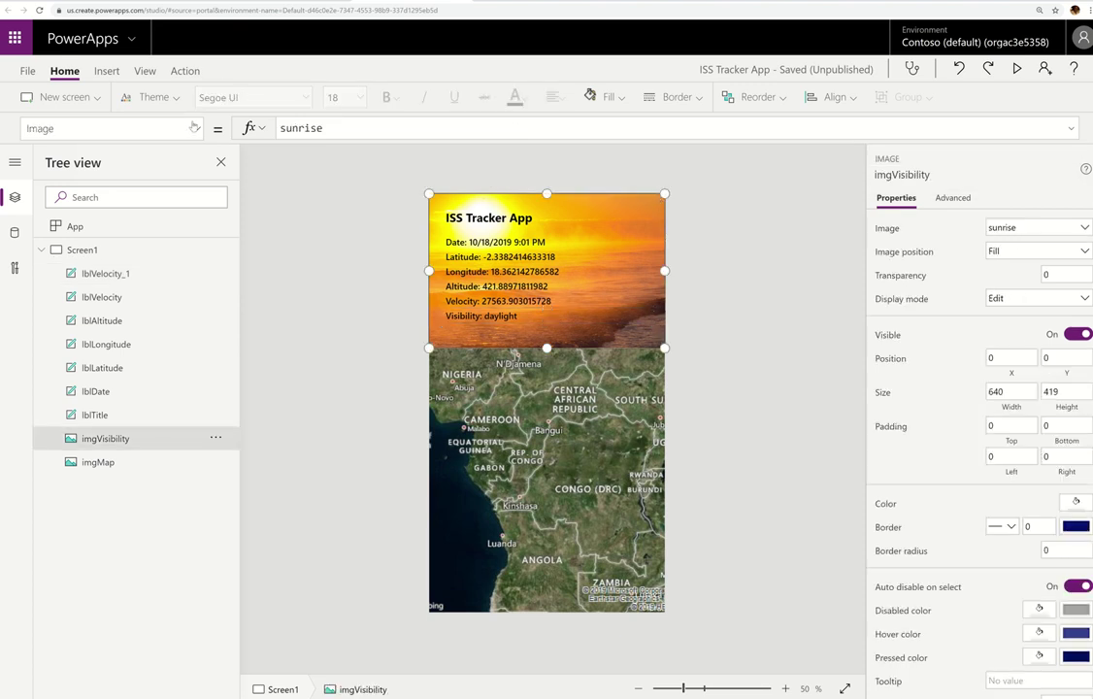
left_click(333, 136)
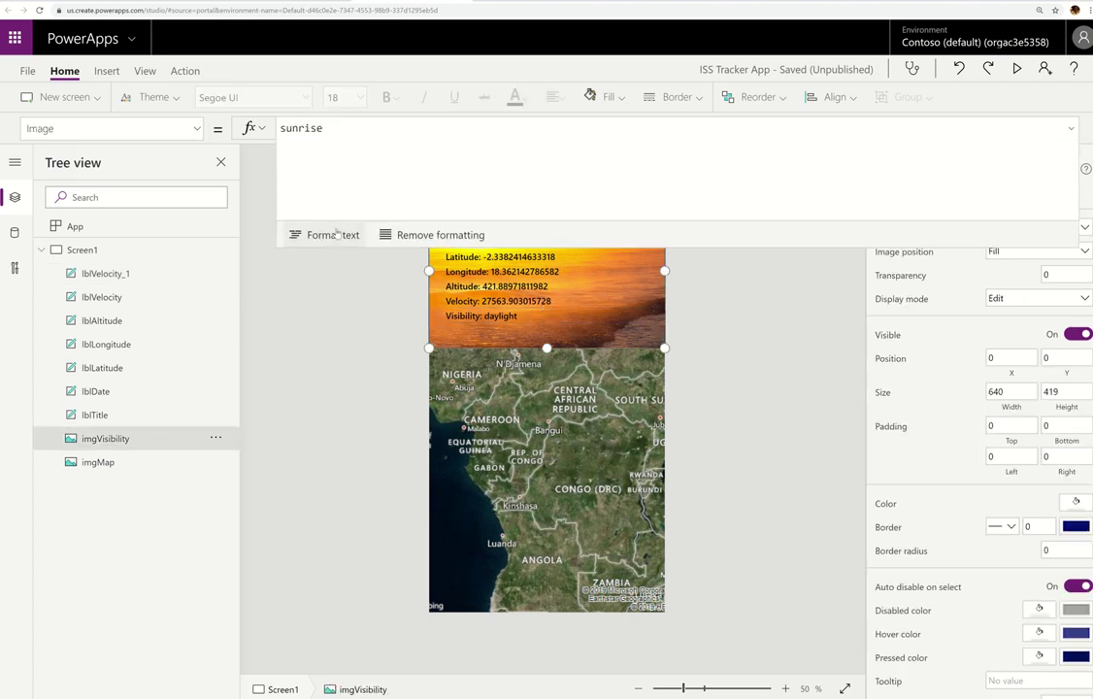
left_click_drag(353, 129, 248, 114)
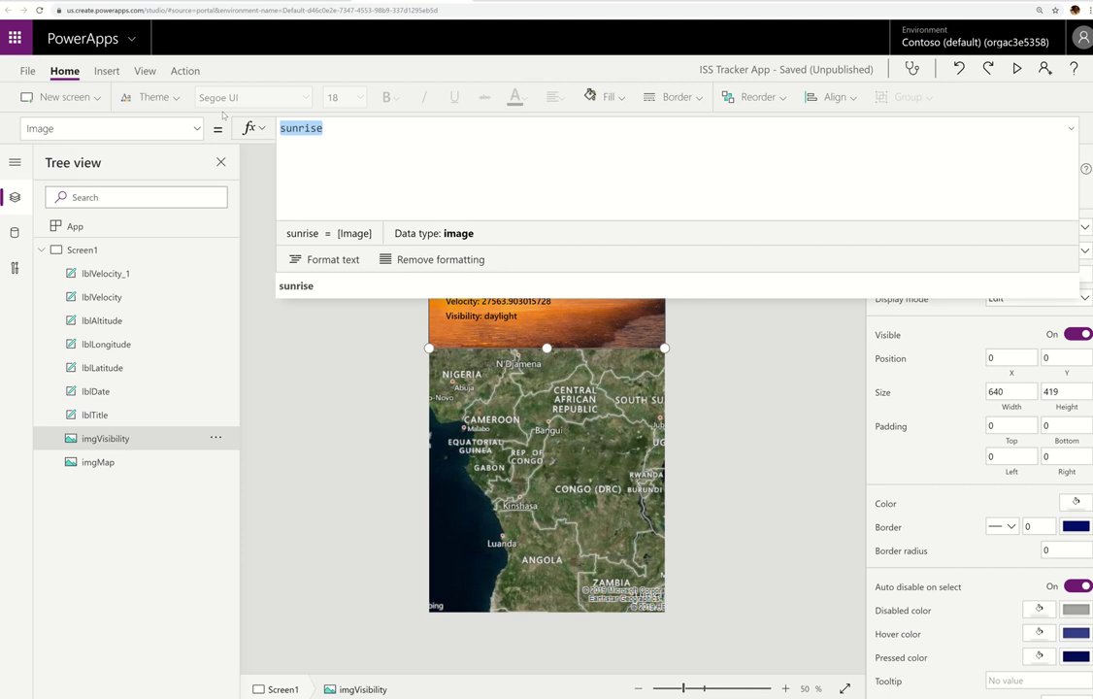
type("If(")
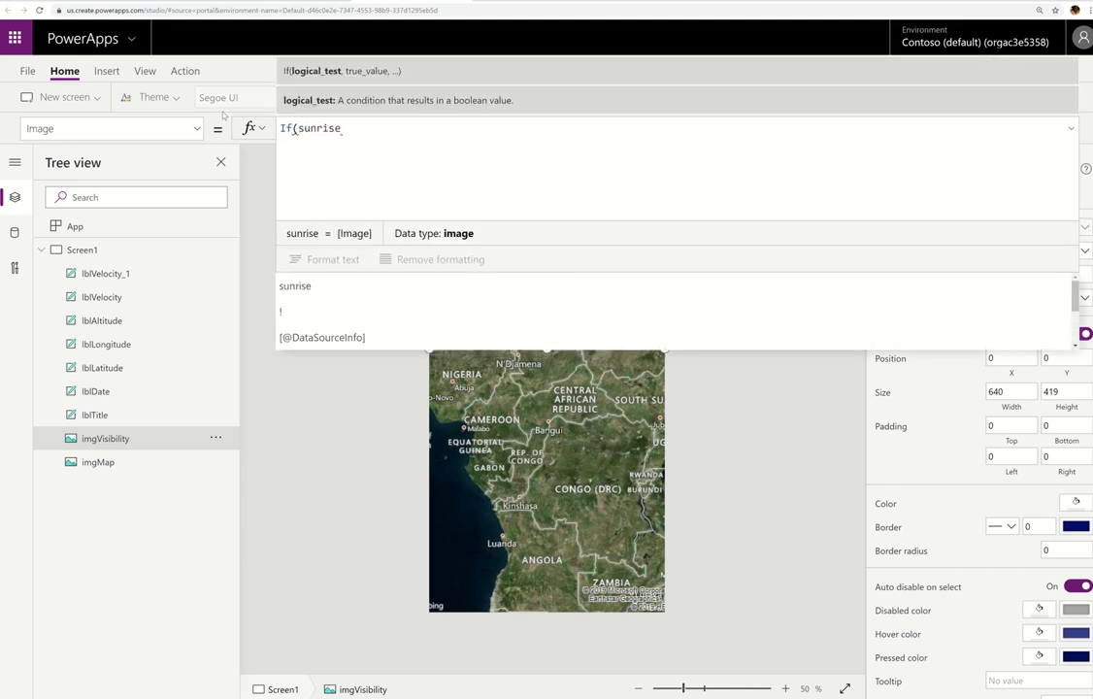
type("iss")
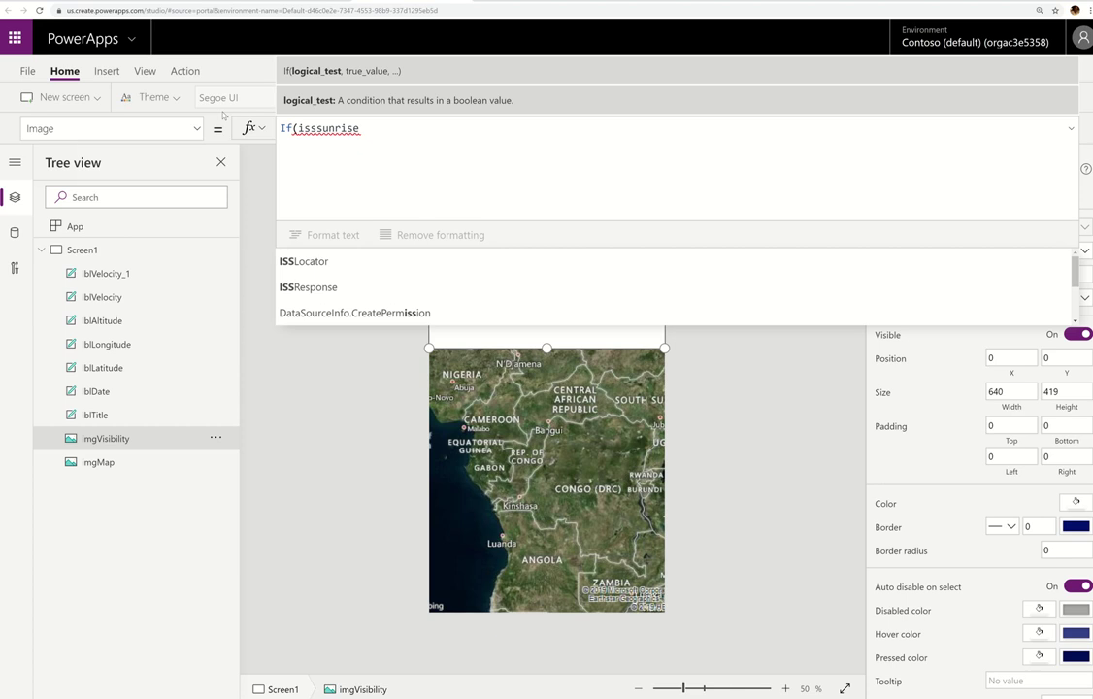
key("Down")
key("Tab")
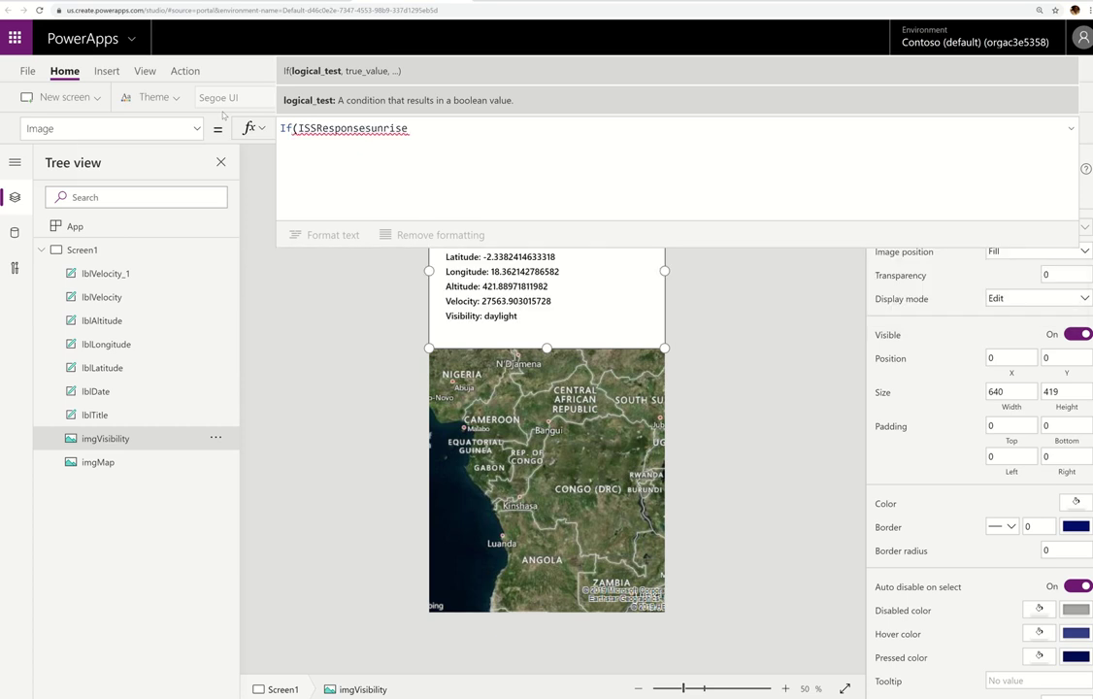
type(".visi")
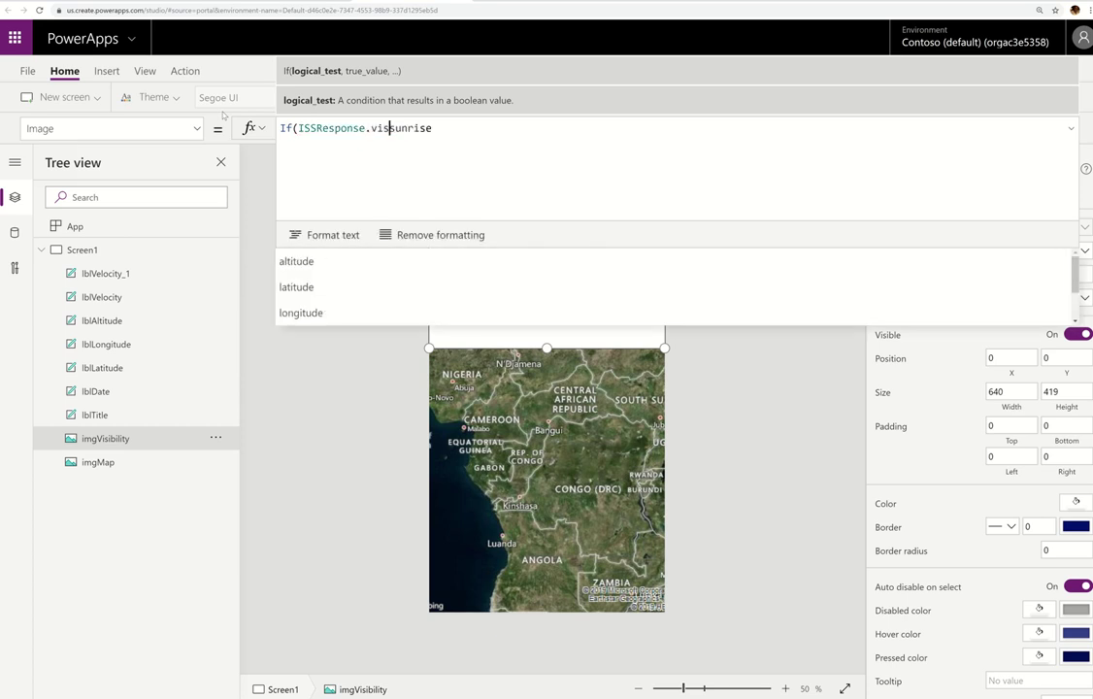
key("Tab")
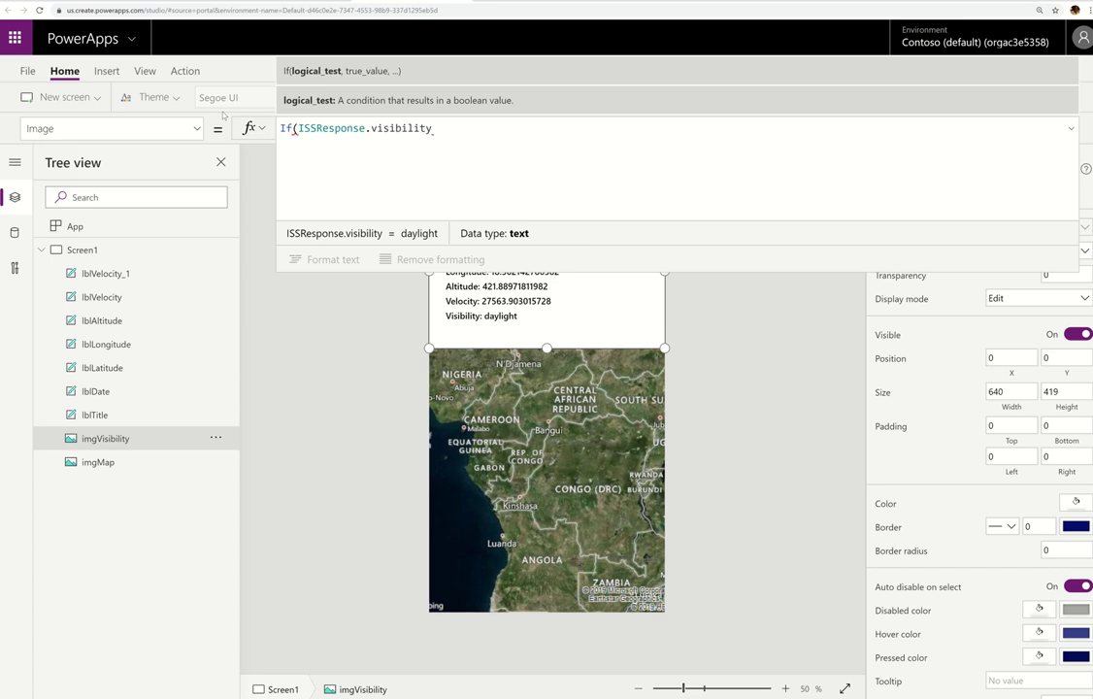
type("=\"")
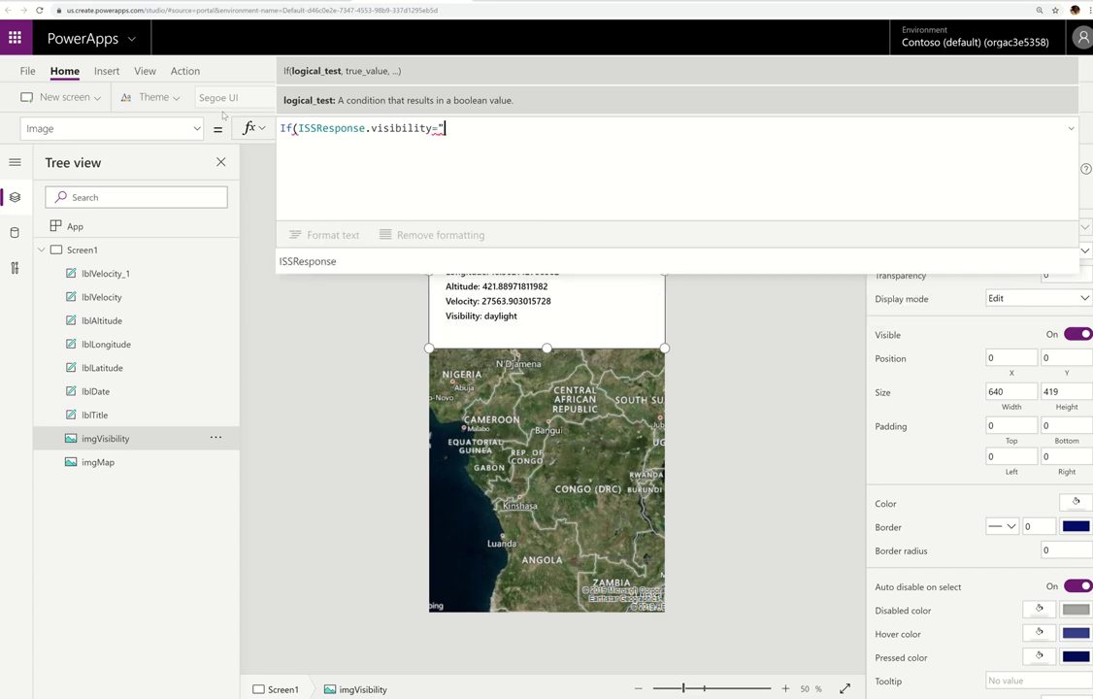
type("daylight")
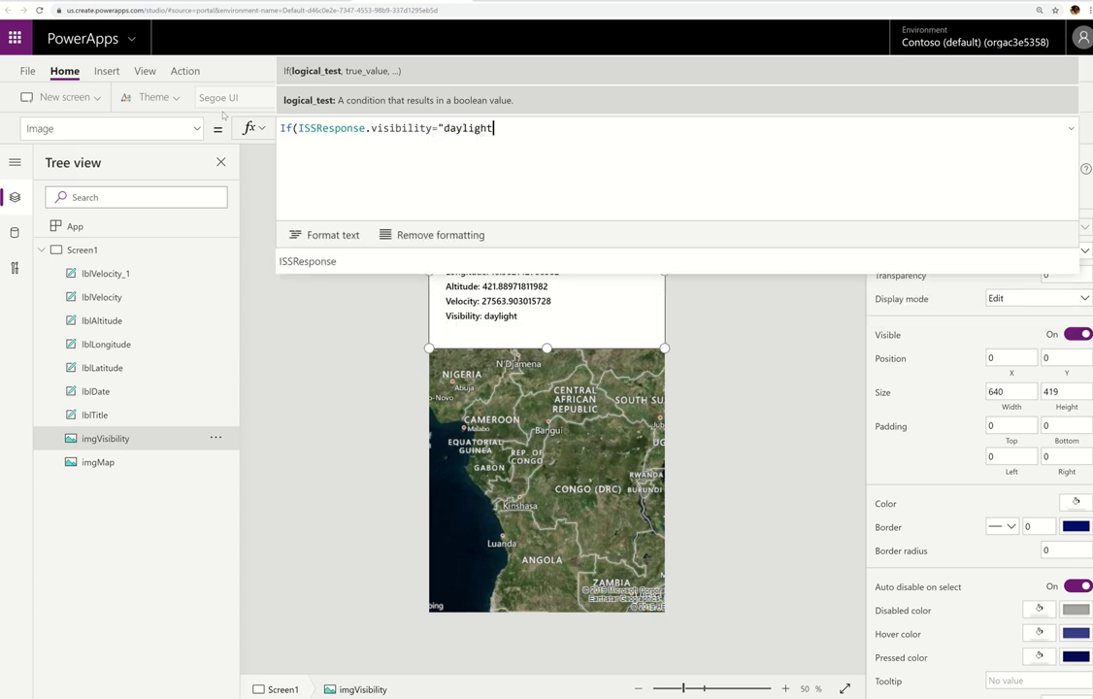
type("\",sun")
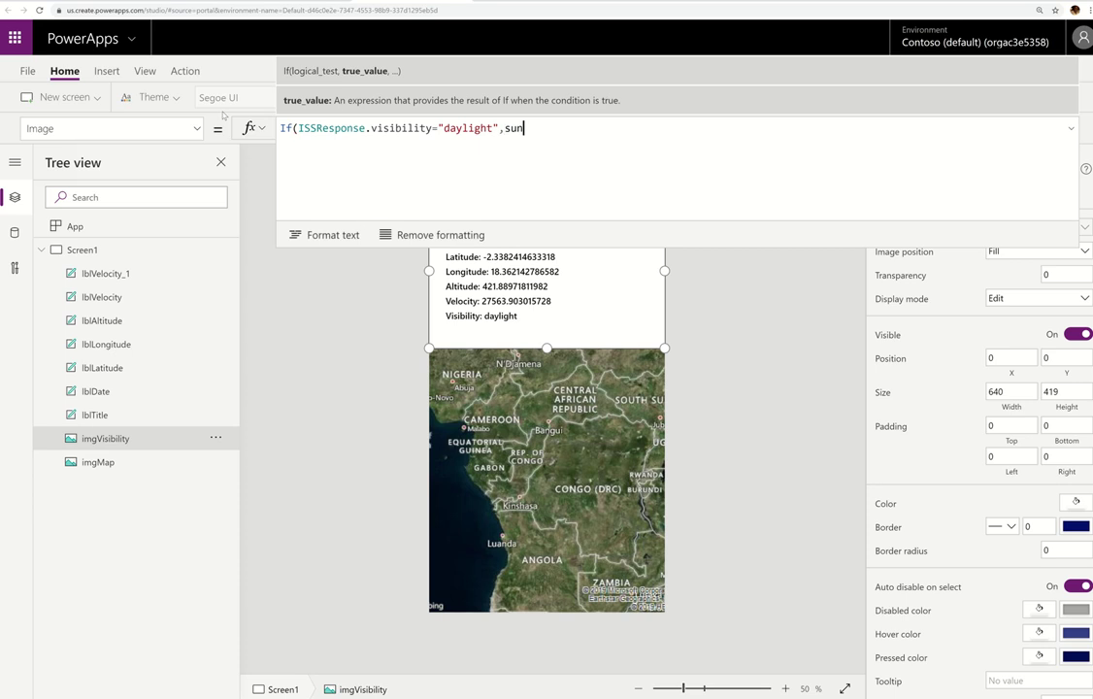
type("rise,setset")
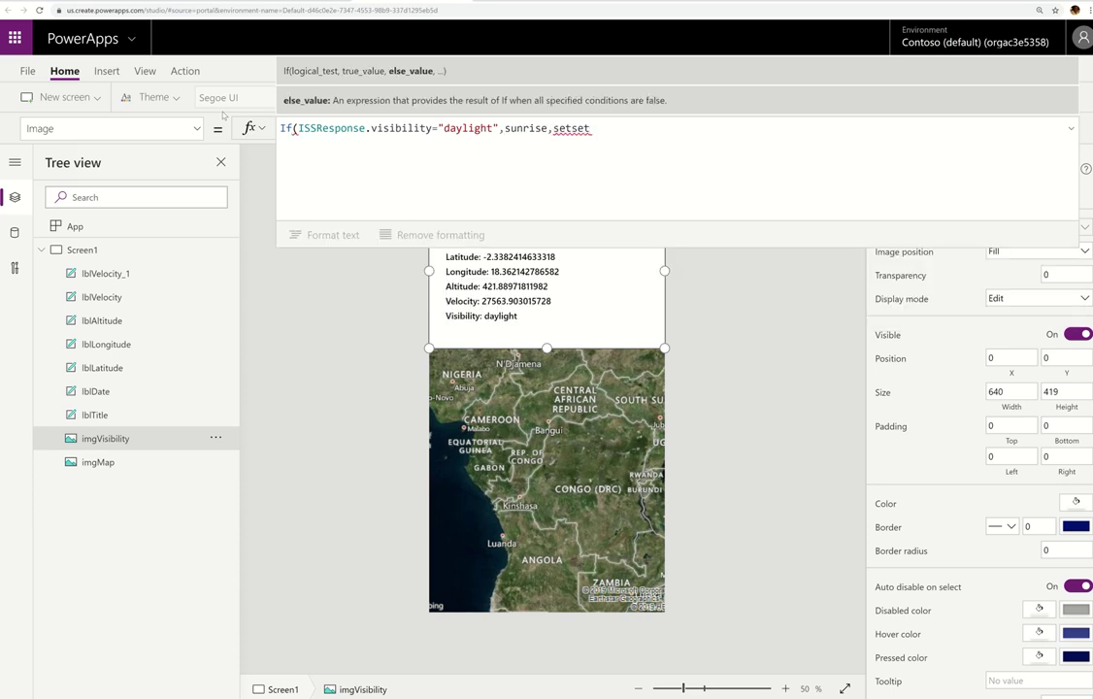
type(")")
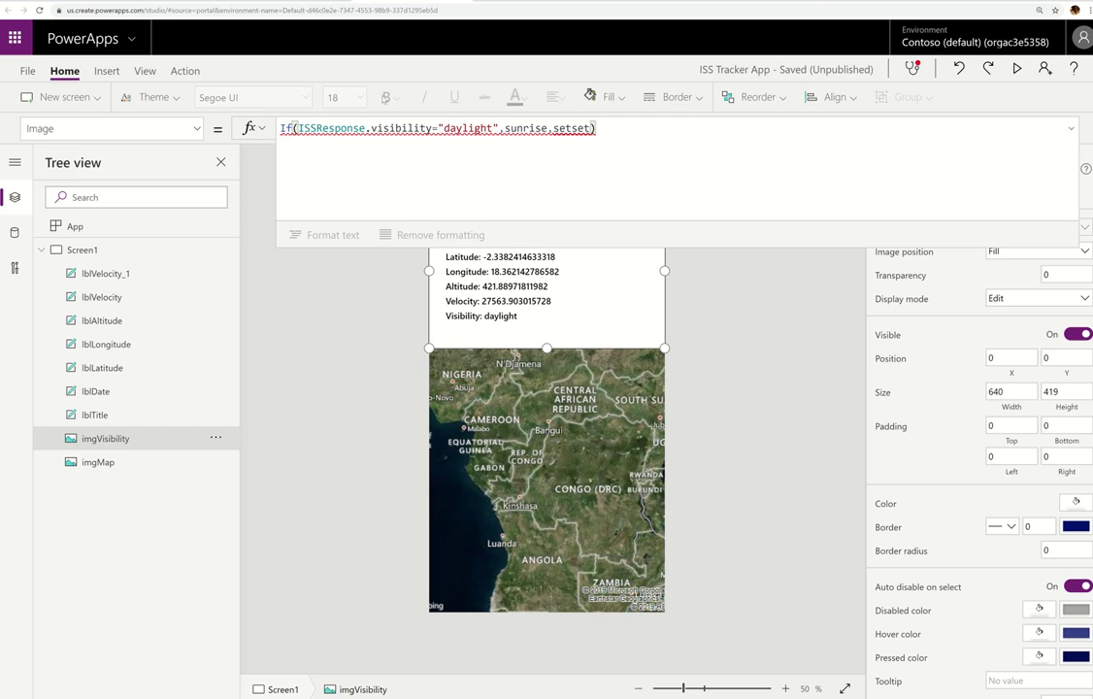
Correct the formula to If(ISSResponse.visibility="daylight",sunrise,sunset) and deselect the image
left_click(543, 128)
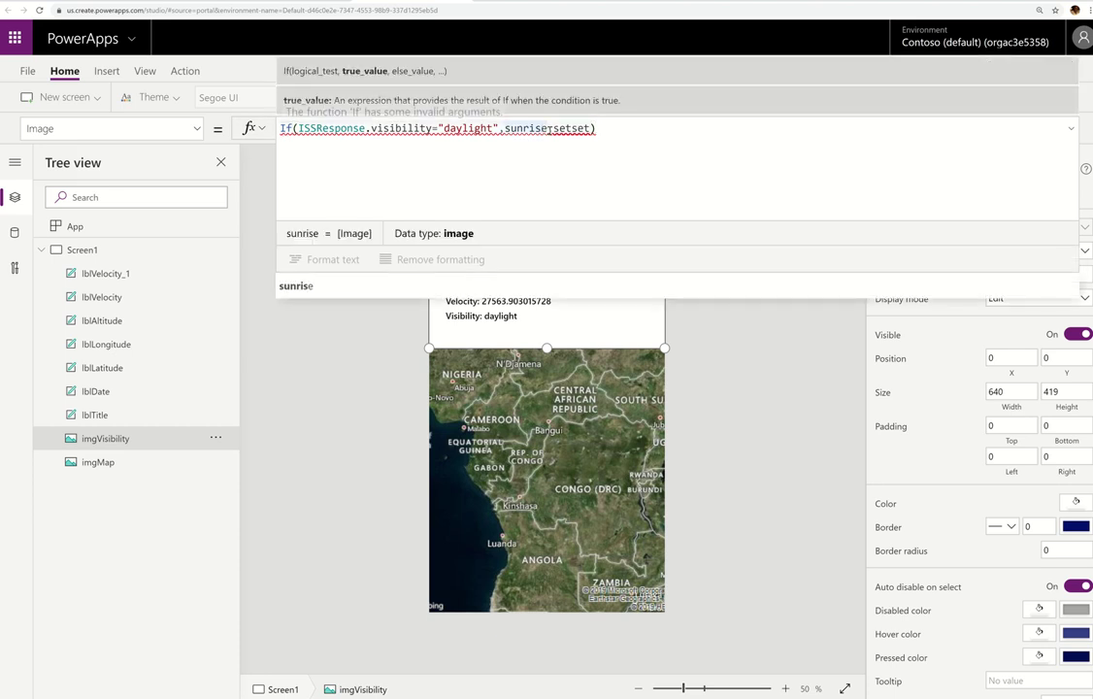
left_click(551, 128)
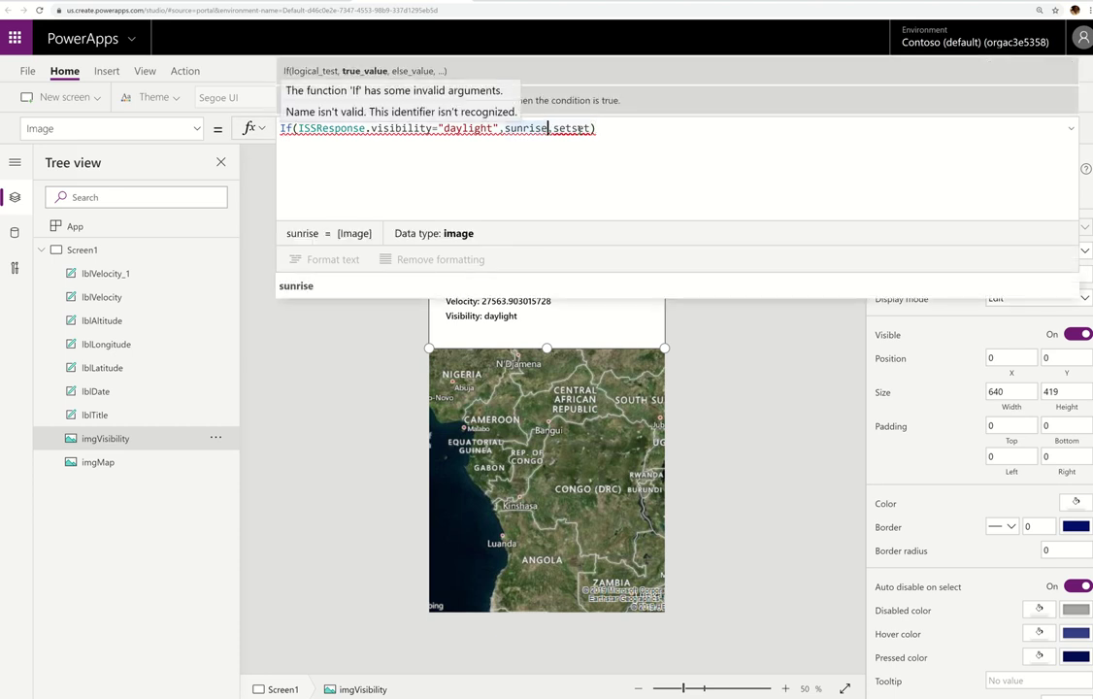
type(",sen")
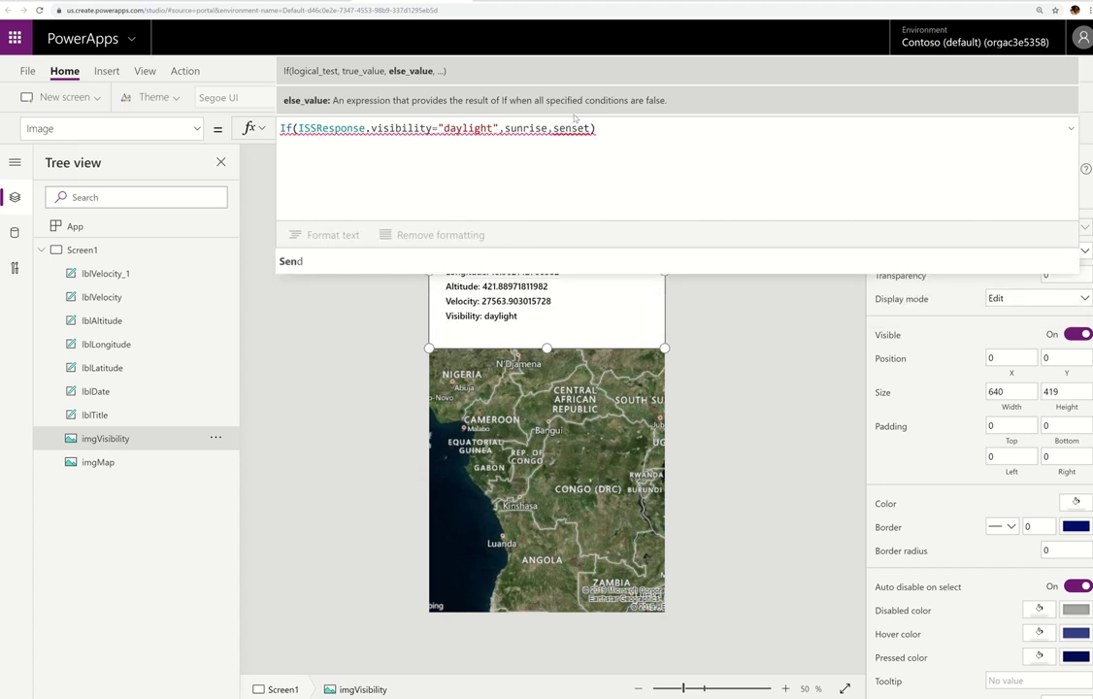
key("BackSpace")
key("BackSpace")
type("un")
left_click(602, 127)
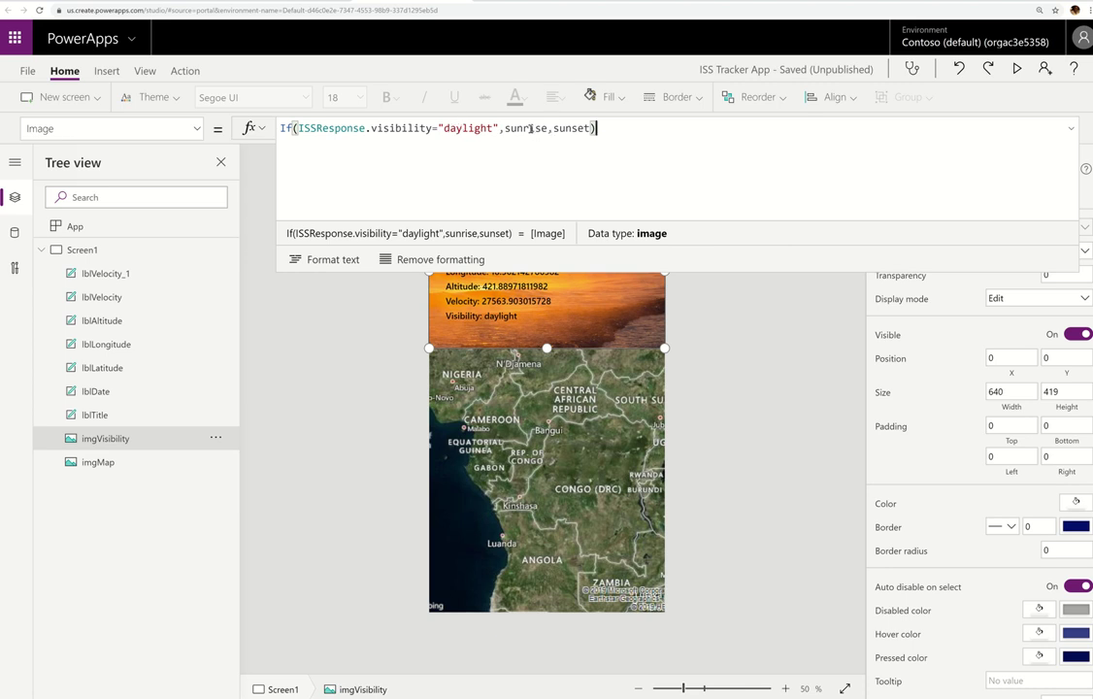
left_click(735, 390)
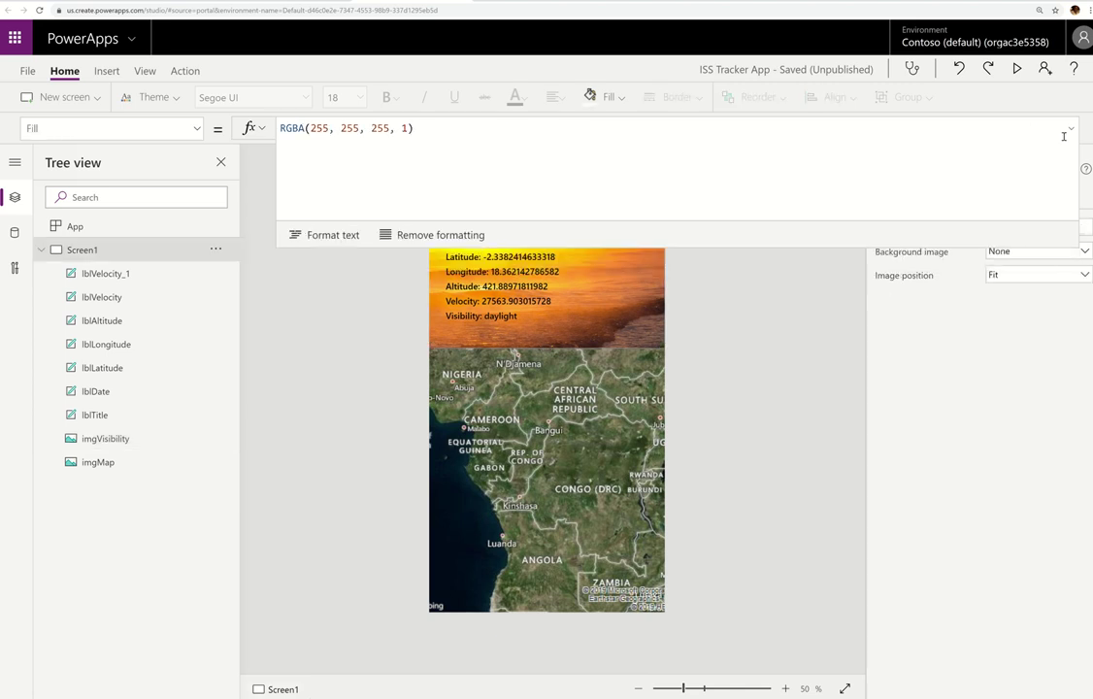
left_click(145, 71)
left_click(136, 97)
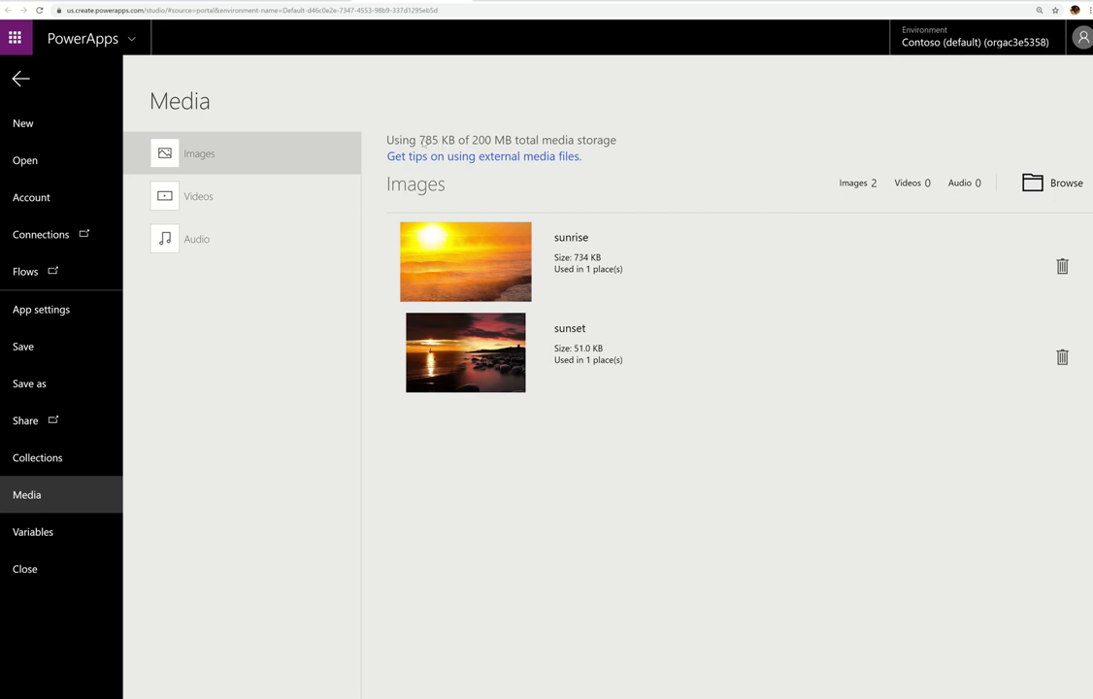
left_click(19, 79)
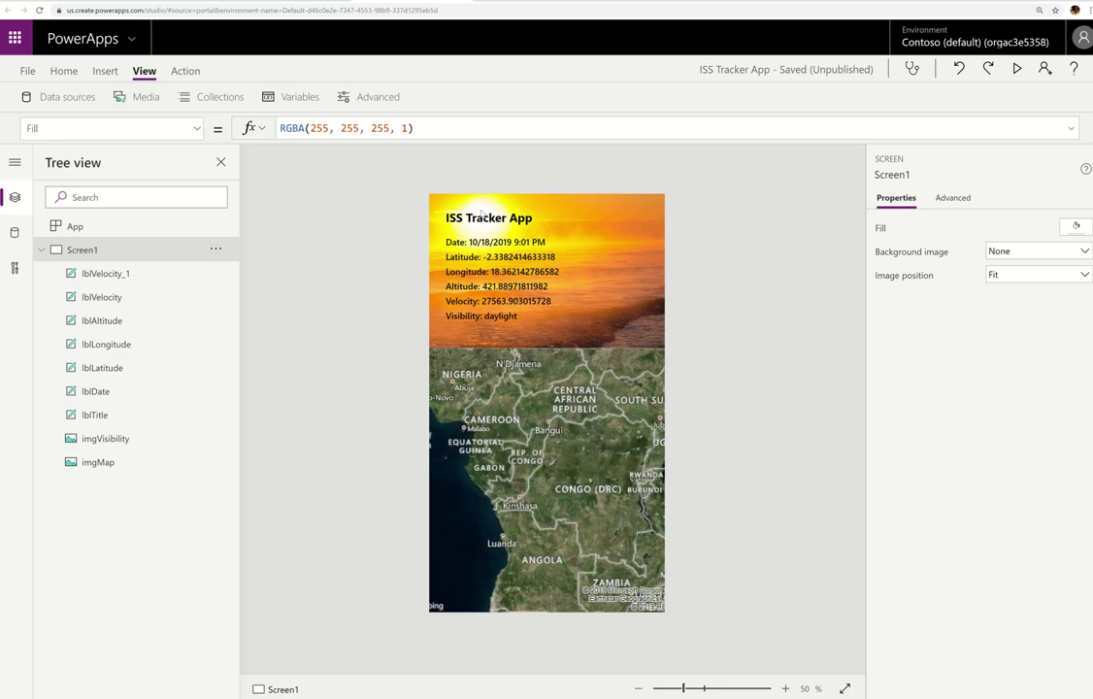
Select the title and six info labels together, undoing an accidental move
left_click(479, 222)
left_click(480, 242, "shift")
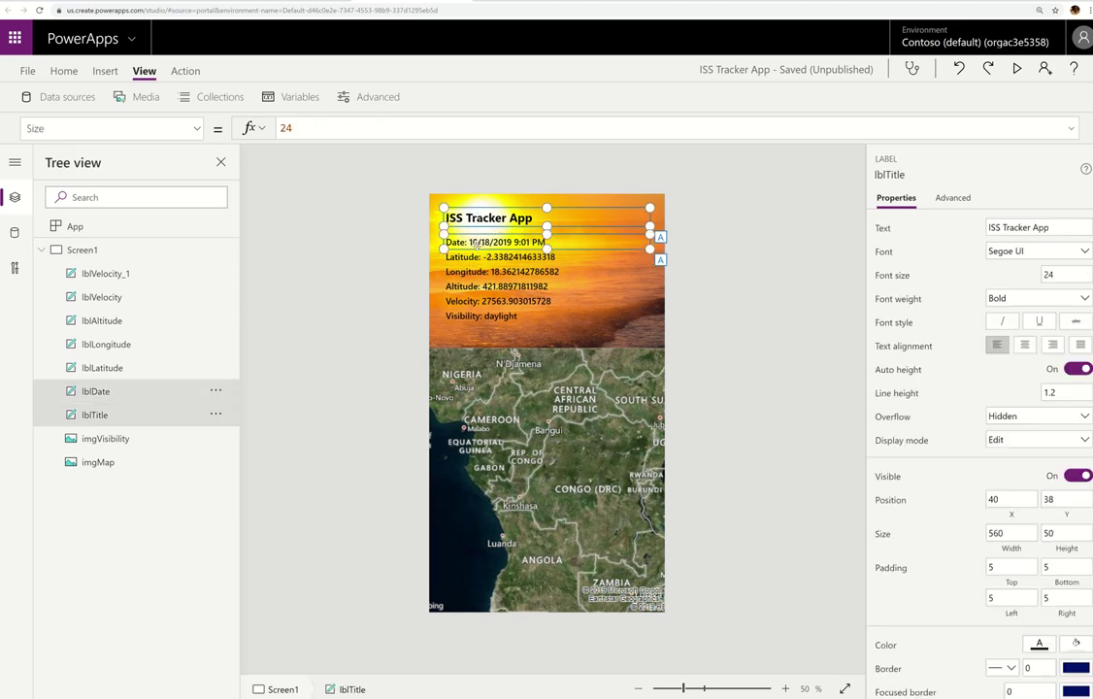
left_click(480, 256, "shift")
left_click(479, 271, "shift")
left_click(477, 286, "shift")
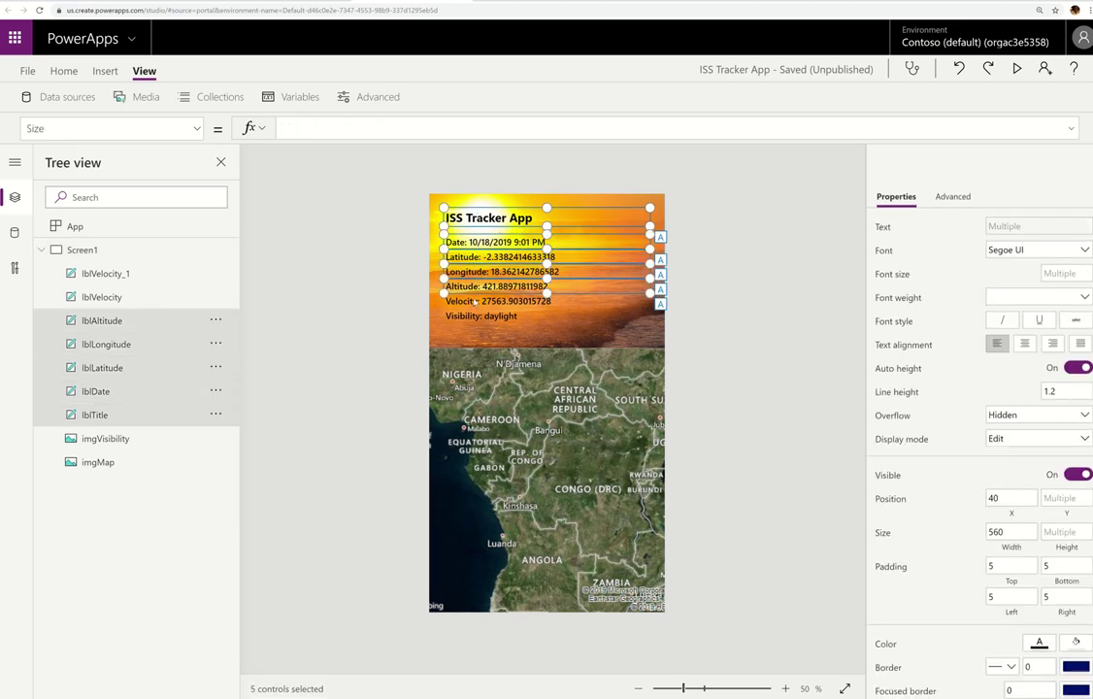
left_click(477, 301, "shift")
left_click(476, 316, "shift")
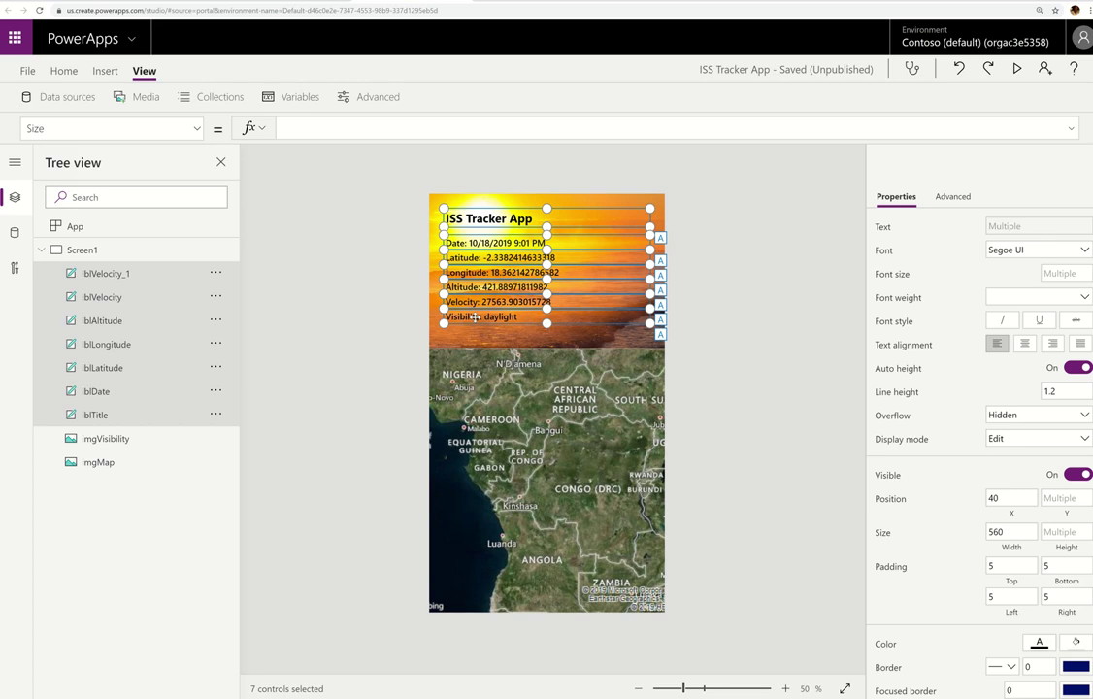
left_click_drag(475, 320, 468, 331)
key("ctrl+z")
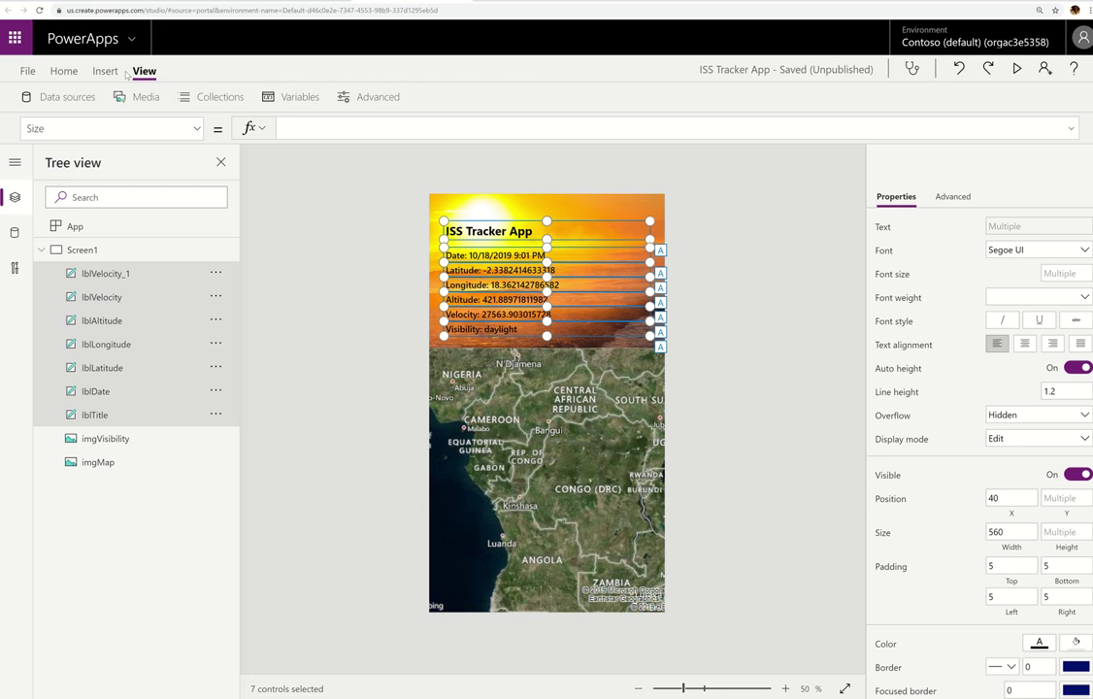
Distribute the seven selected labels vertically from Home > Align
left_click(63, 71)
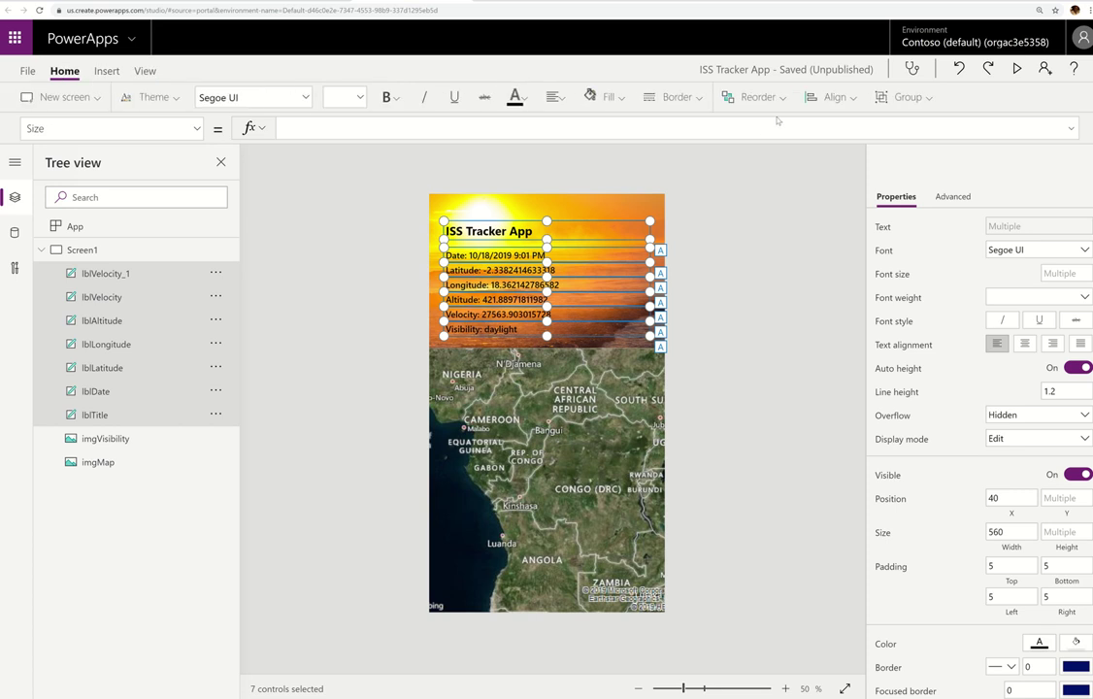
left_click(829, 103)
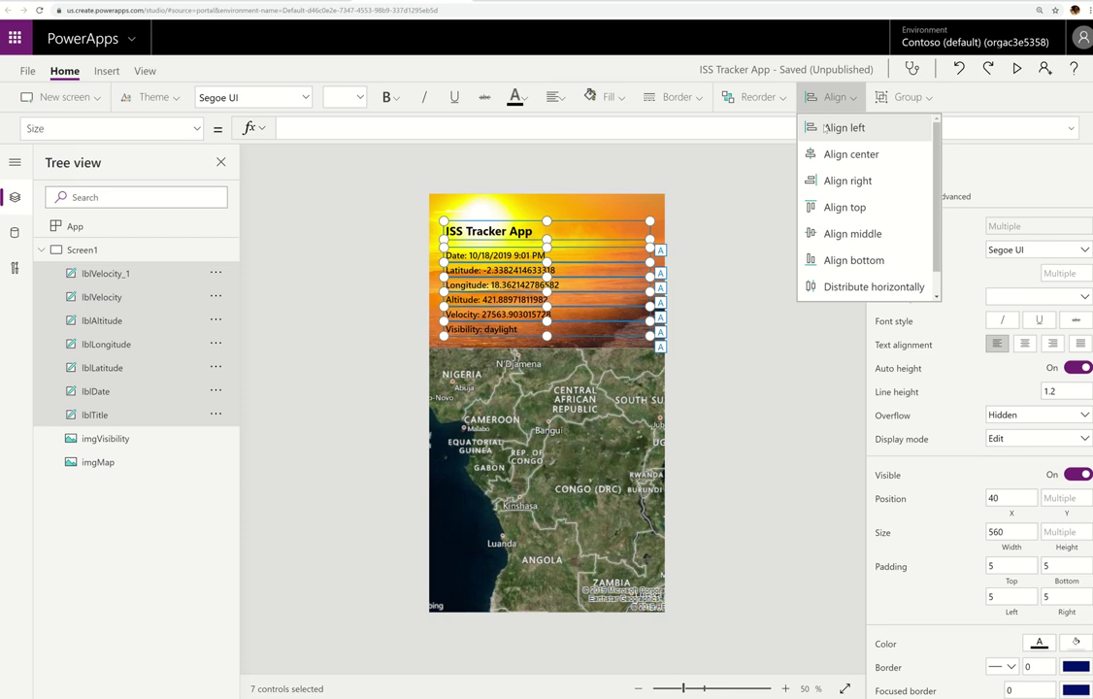
scroll(939, 284, "down", 1)
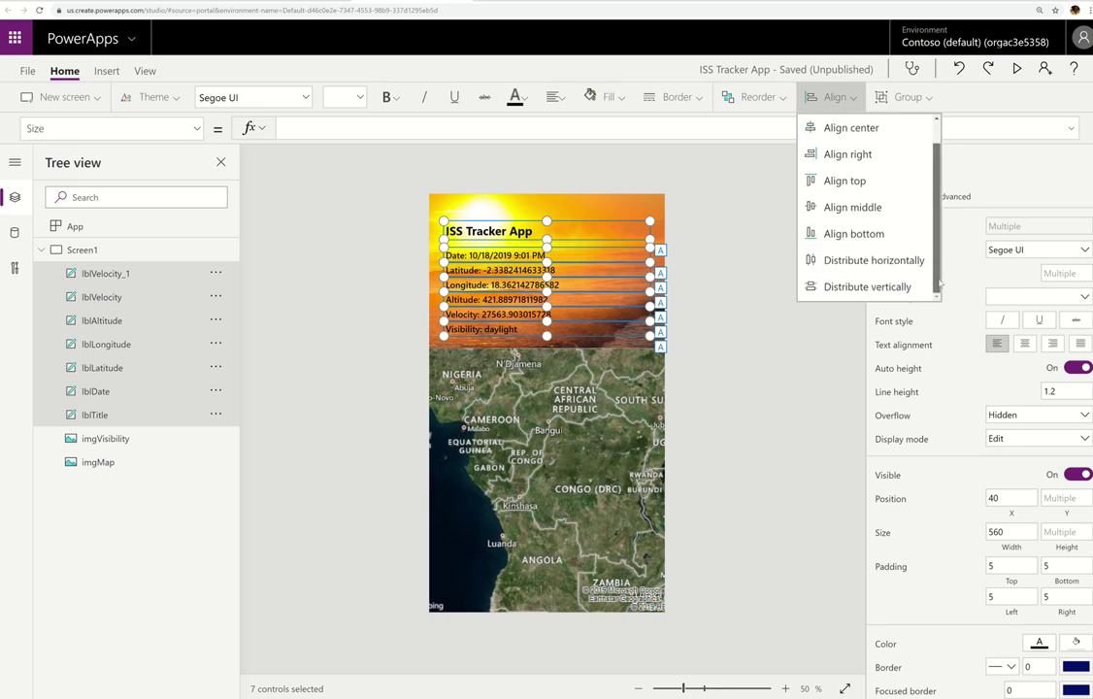
left_click(825, 287)
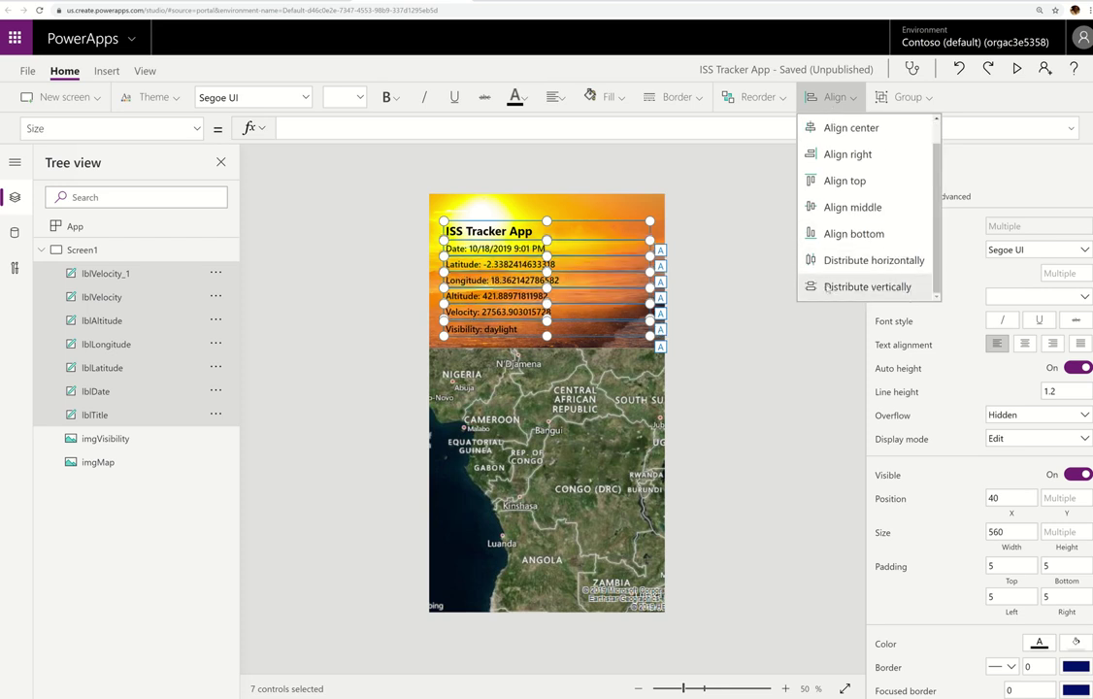
Raise the title label slightly, then select the Visibility, Velocity and Altitude labels
left_click(710, 313)
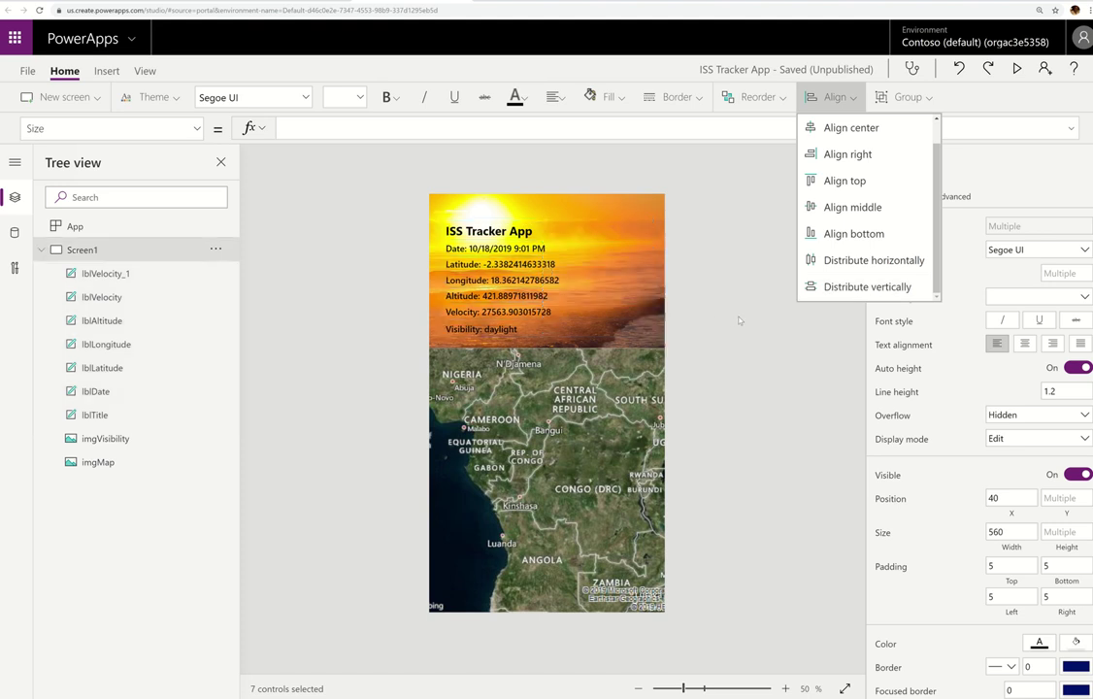
left_click(552, 233)
left_click_drag(553, 233, 551, 224)
left_click(724, 242)
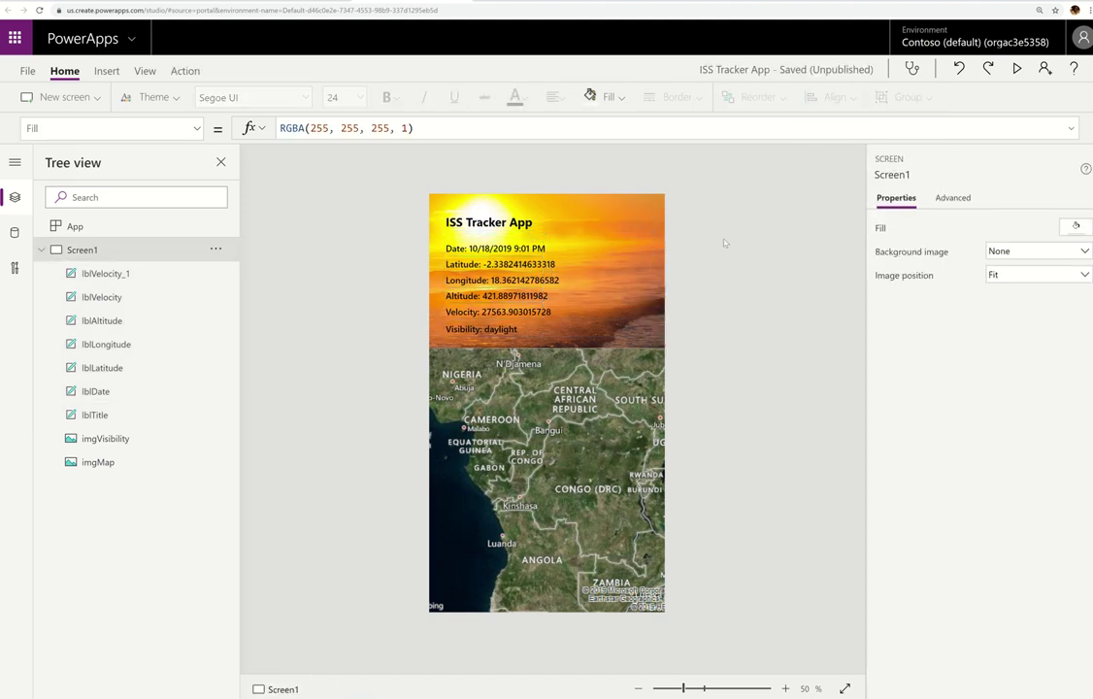
left_click(507, 329)
left_click(512, 308, "shift")
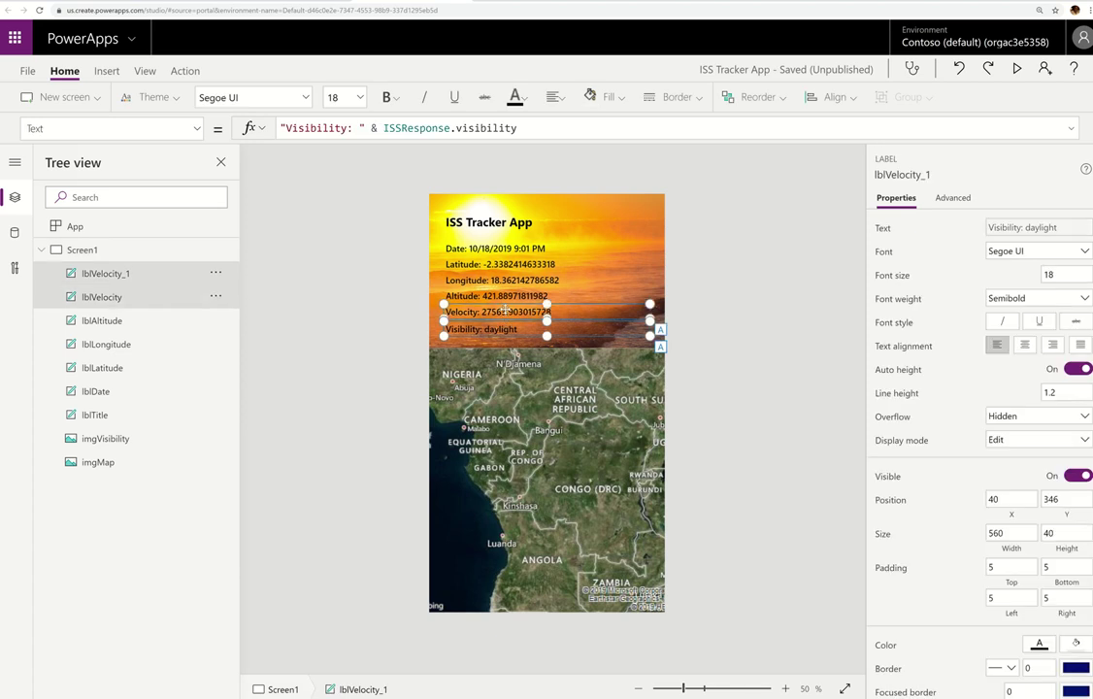
left_click(511, 295, "shift")
Add the Longitude, Latitude, Date and title labels to the selection and choose the Color property
left_click(514, 280, "shift")
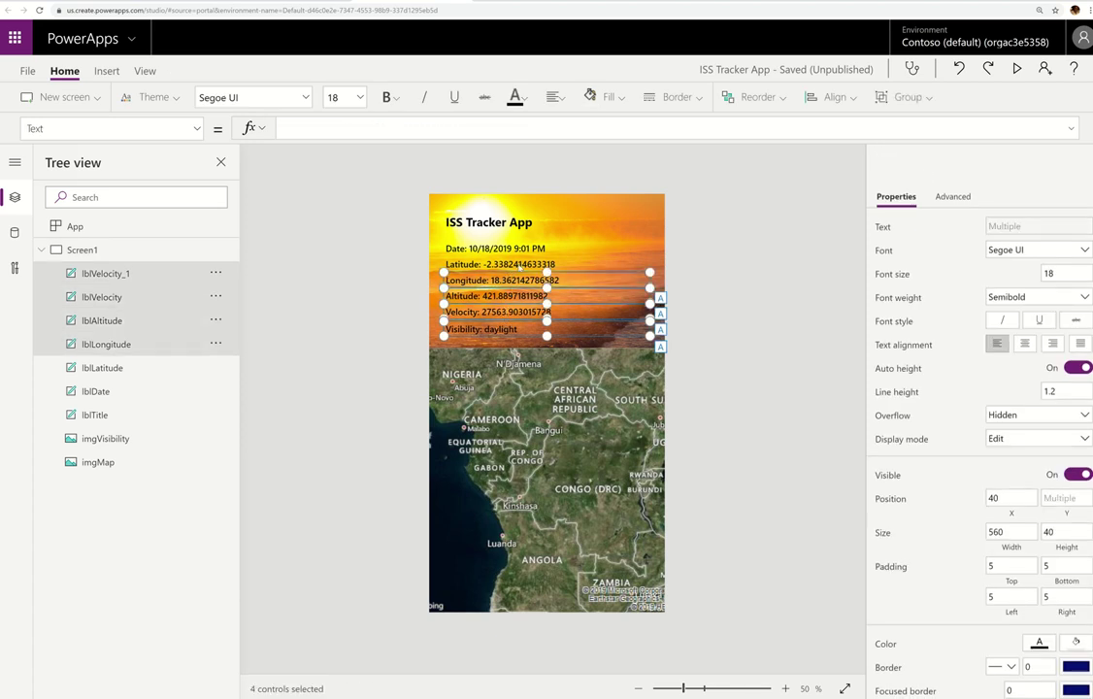
left_click(517, 265, "shift")
left_click(521, 250, "shift")
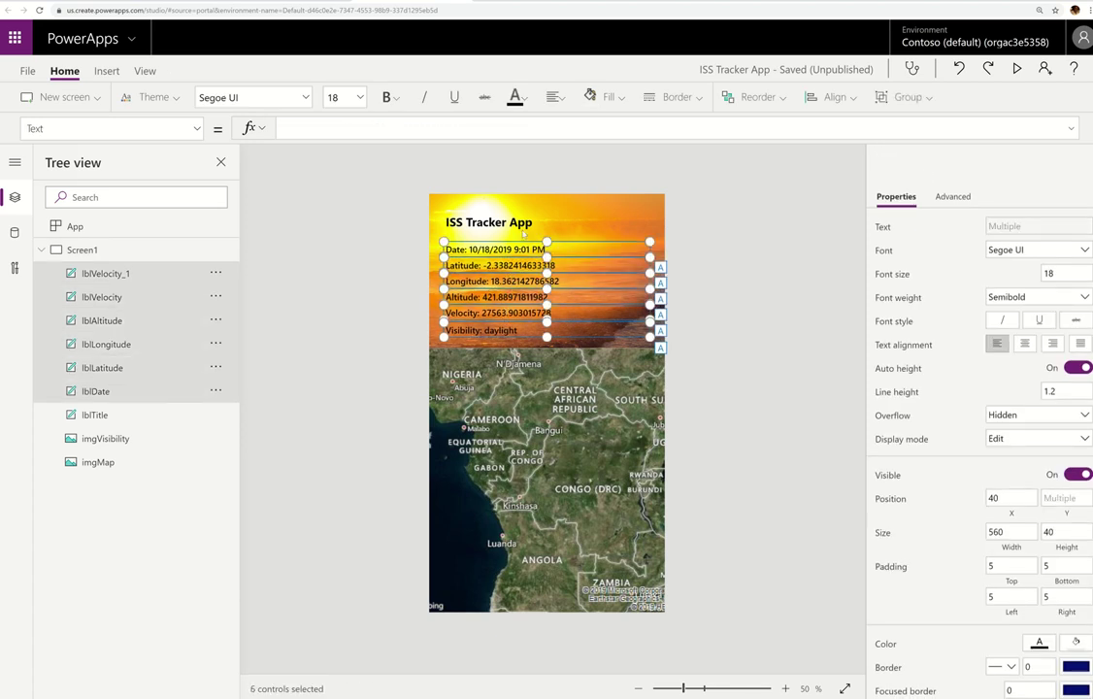
left_click(523, 228, "shift")
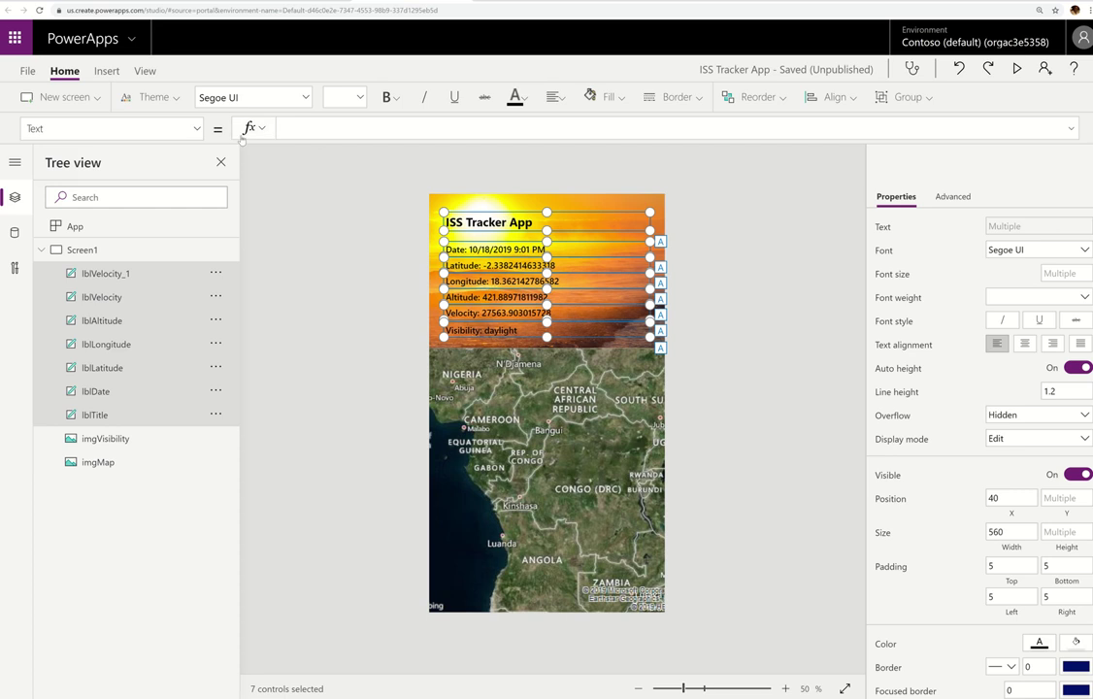
left_click(201, 135)
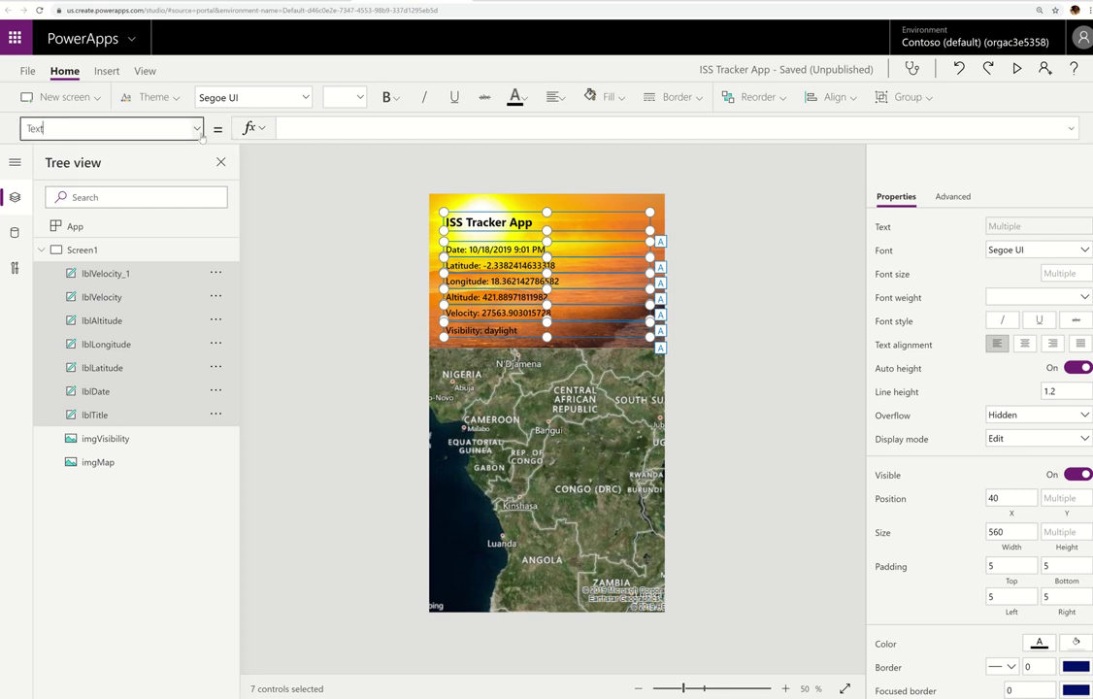
left_click(201, 137)
scroll(135, 227, "up", 5)
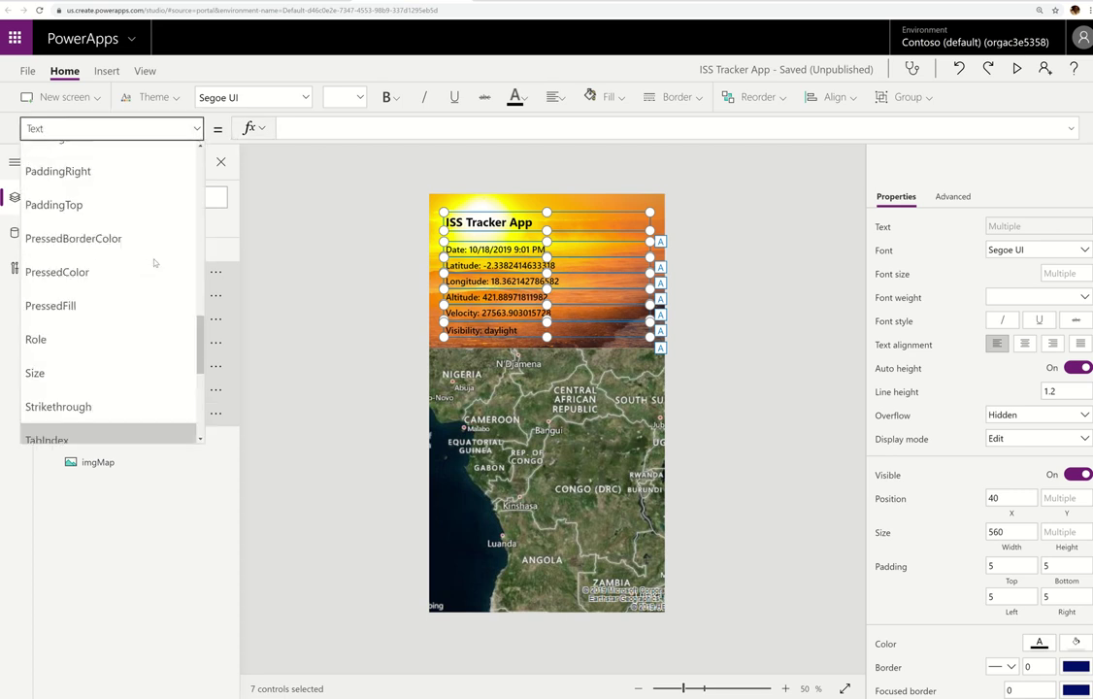
scroll(153, 263, "up", 5)
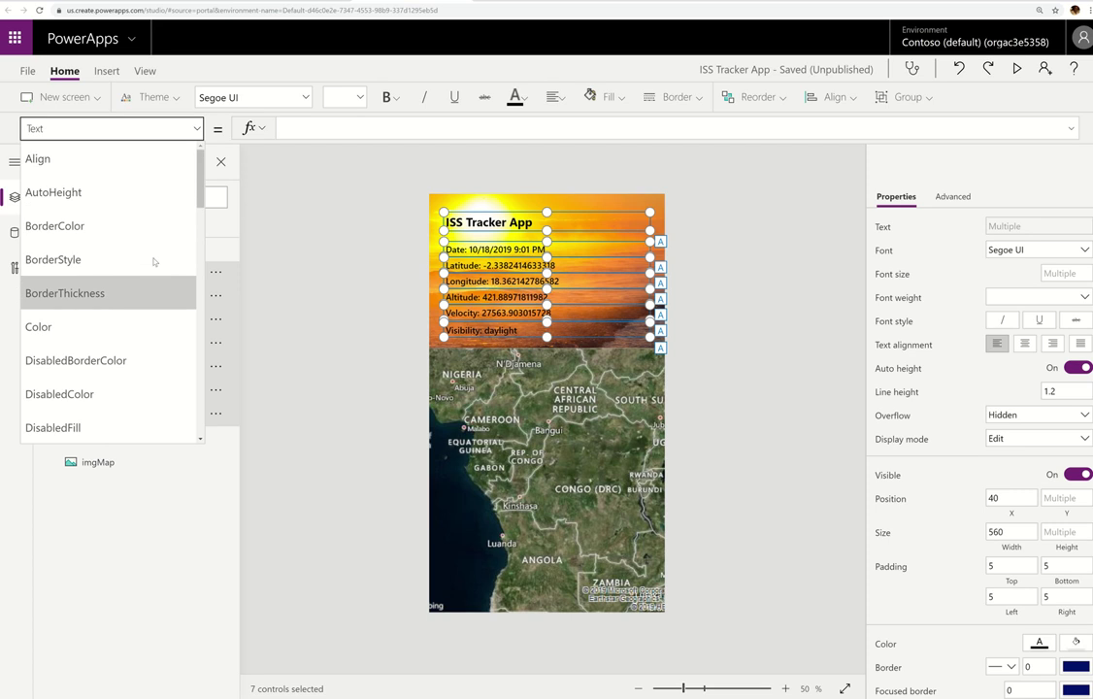
scroll(155, 254, "down", 1)
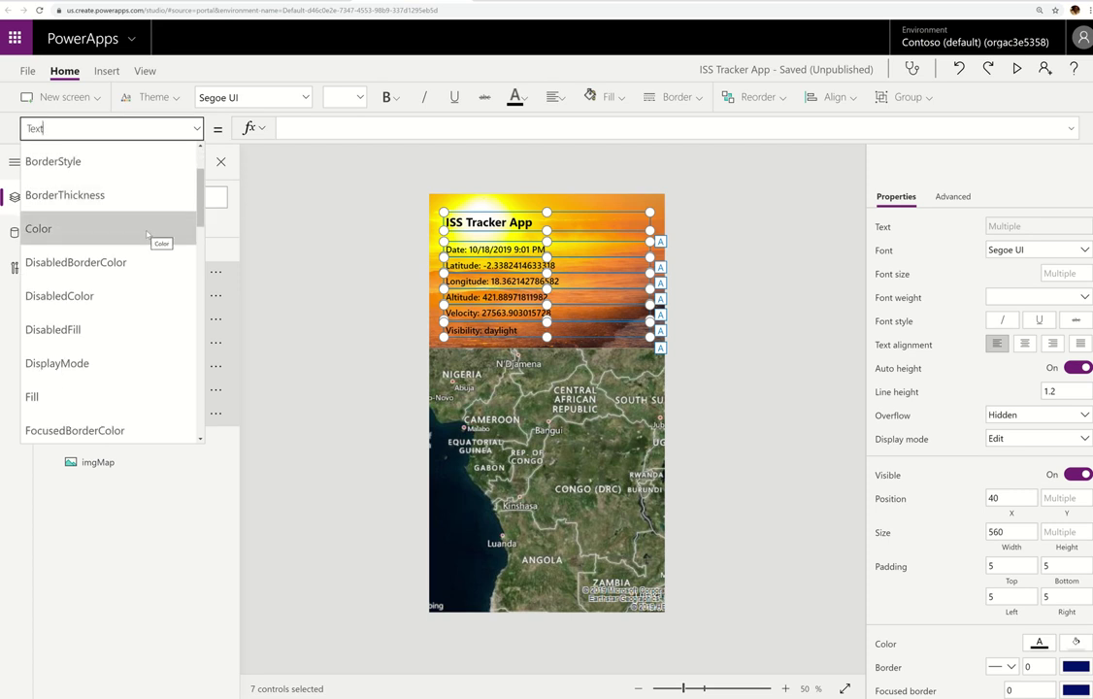
left_click(146, 230)
Set the labels' Color to If(ISSResponse.visibility="daylight",Black,White)
left_click_drag(477, 124, 238, 136)
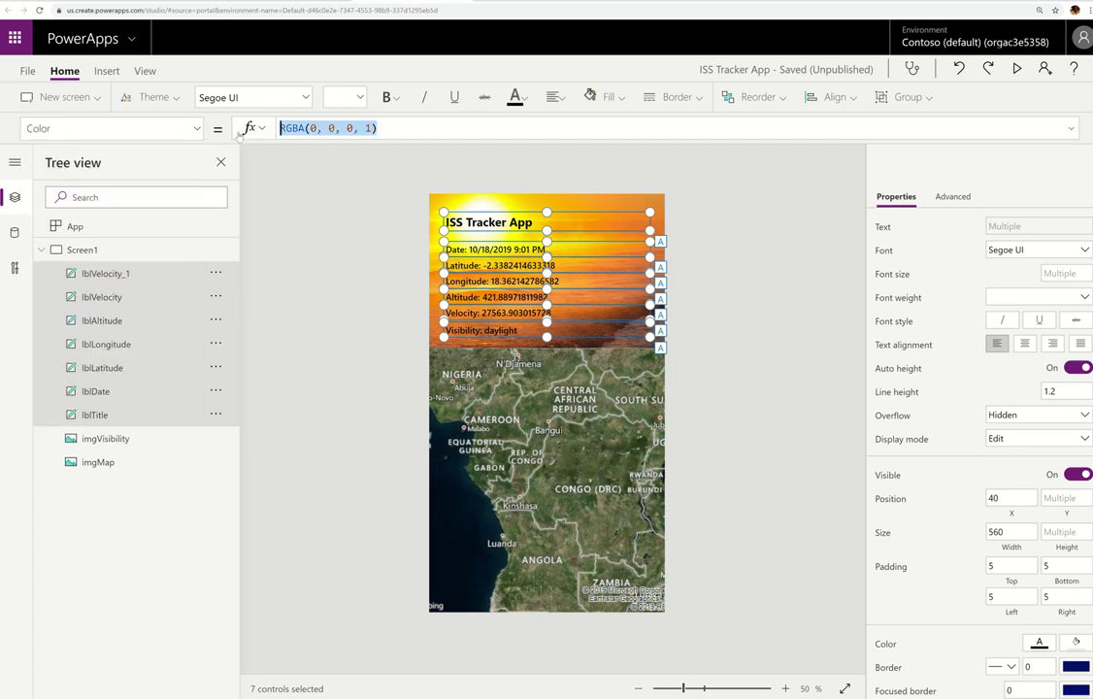
type("If")
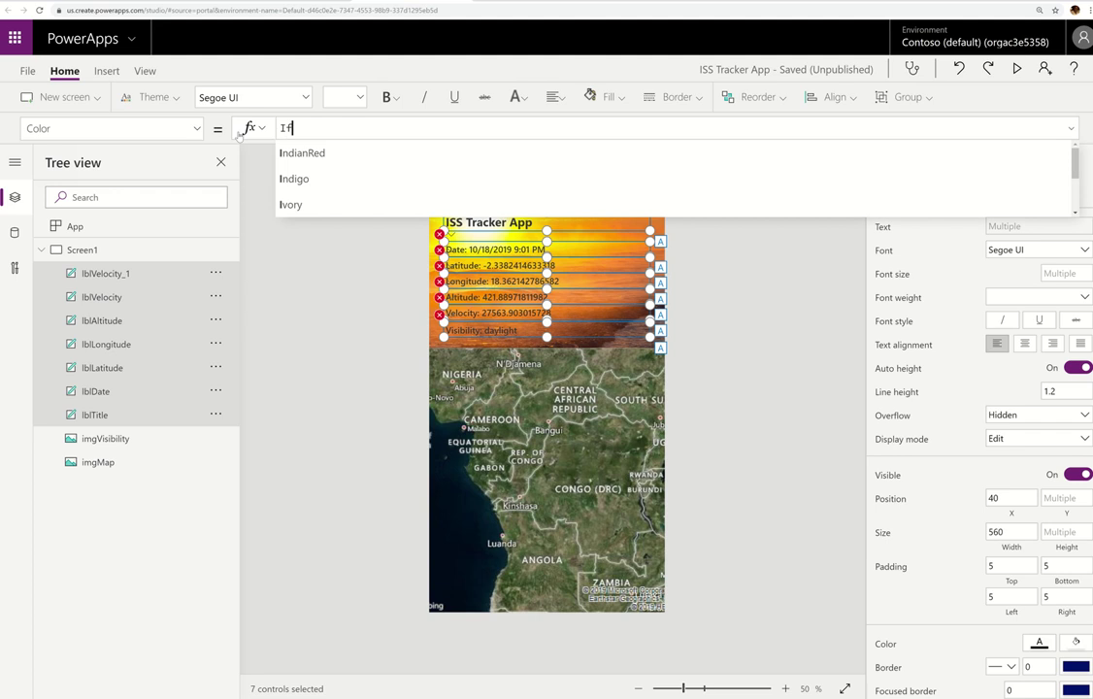
type("(vis")
key("BackSpace")
key("BackSpace")
key("BackSpace")
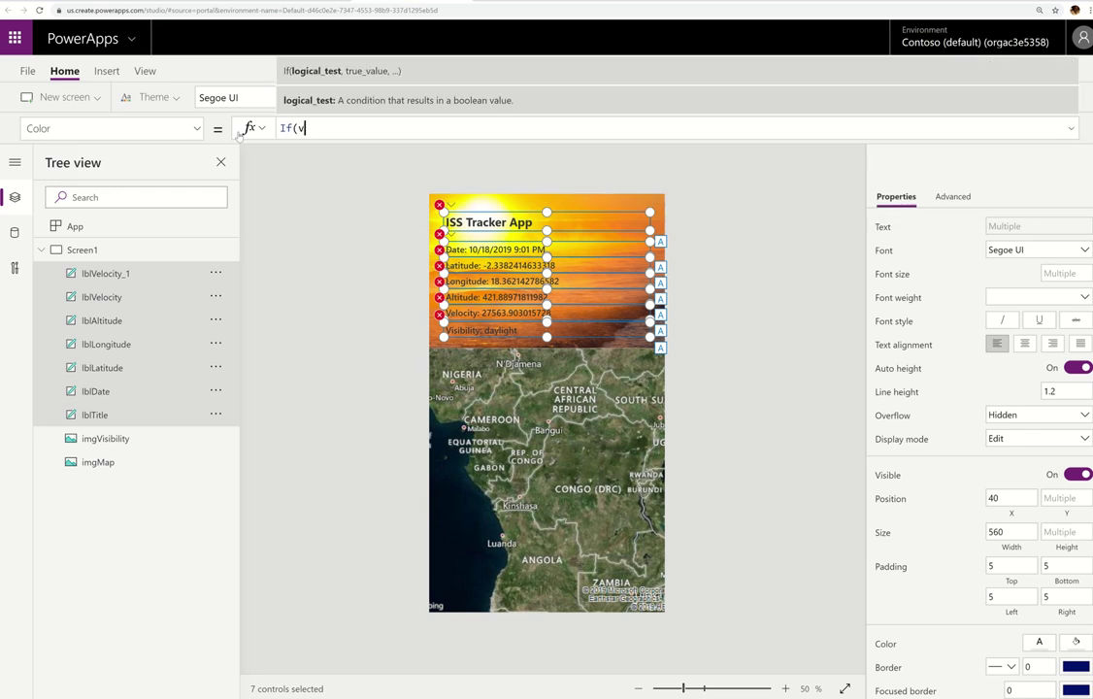
type("iss")
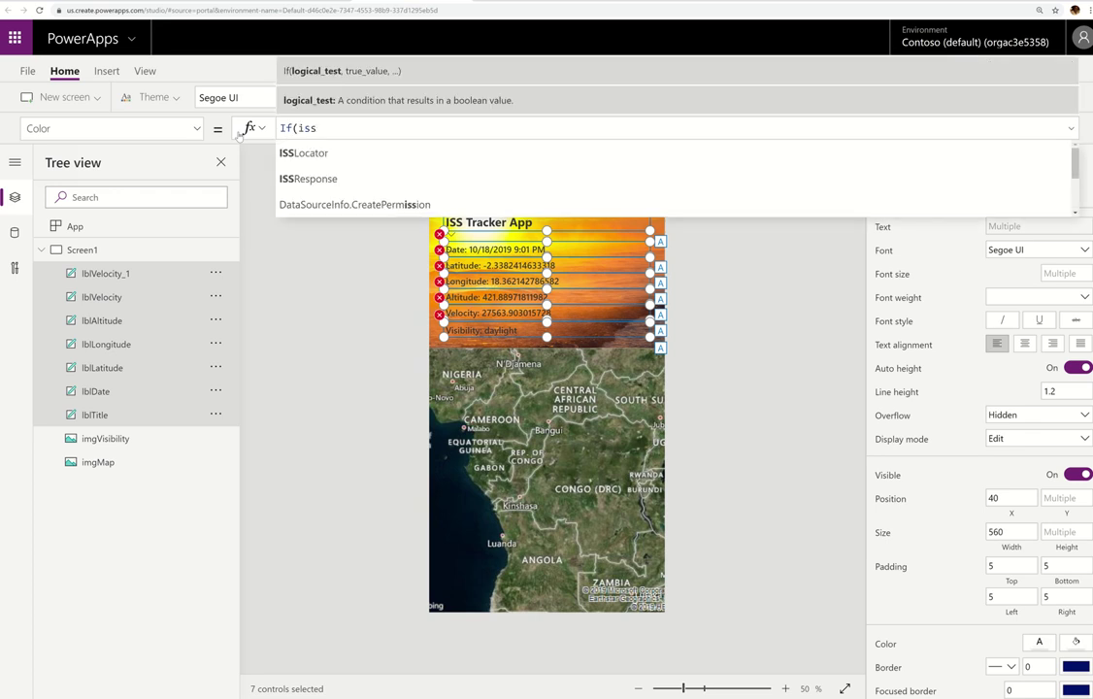
key("Down")
key("Tab")
type(".")
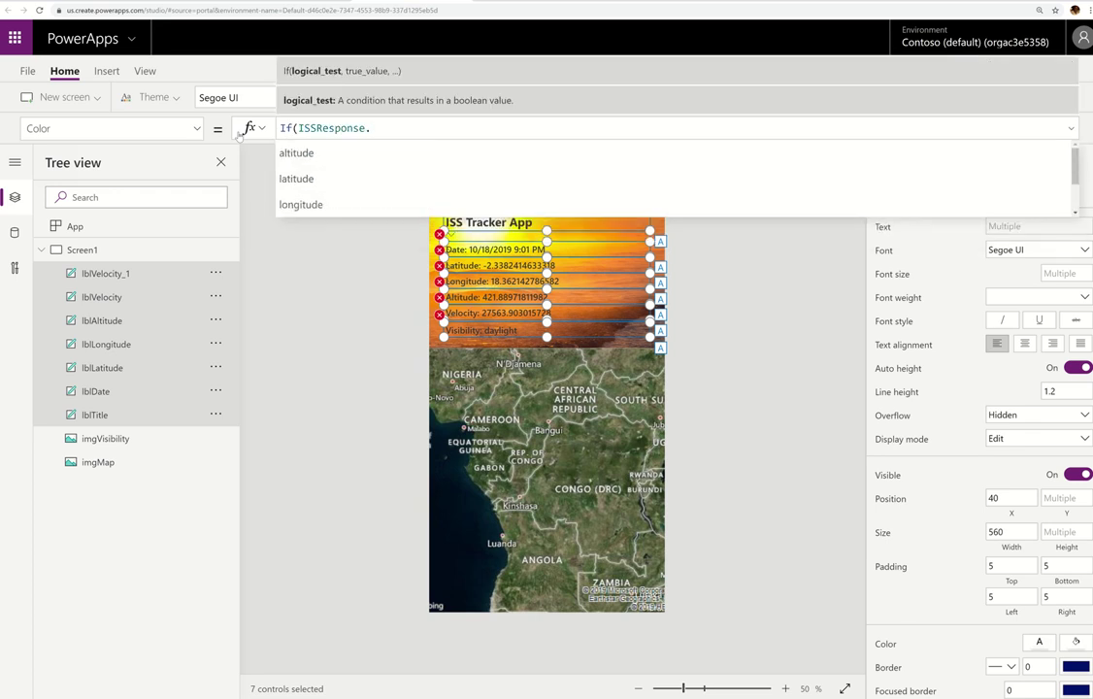
key("Down")
key("Down")
key("Down")
key("Down")
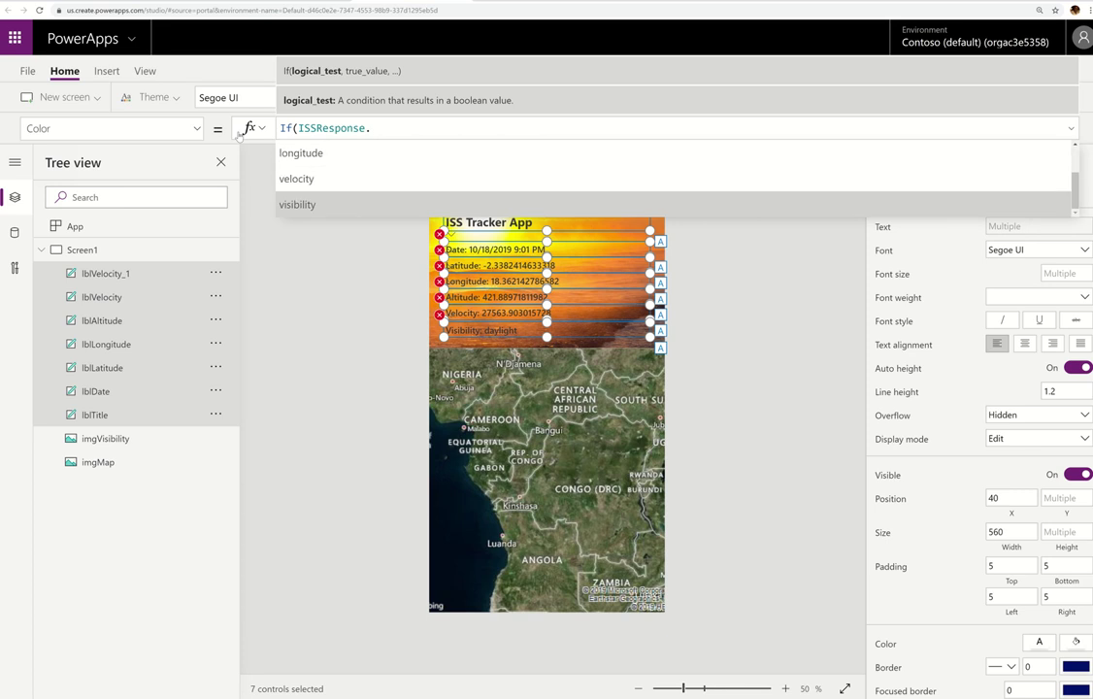
key("Tab")
type("=\"dayl")
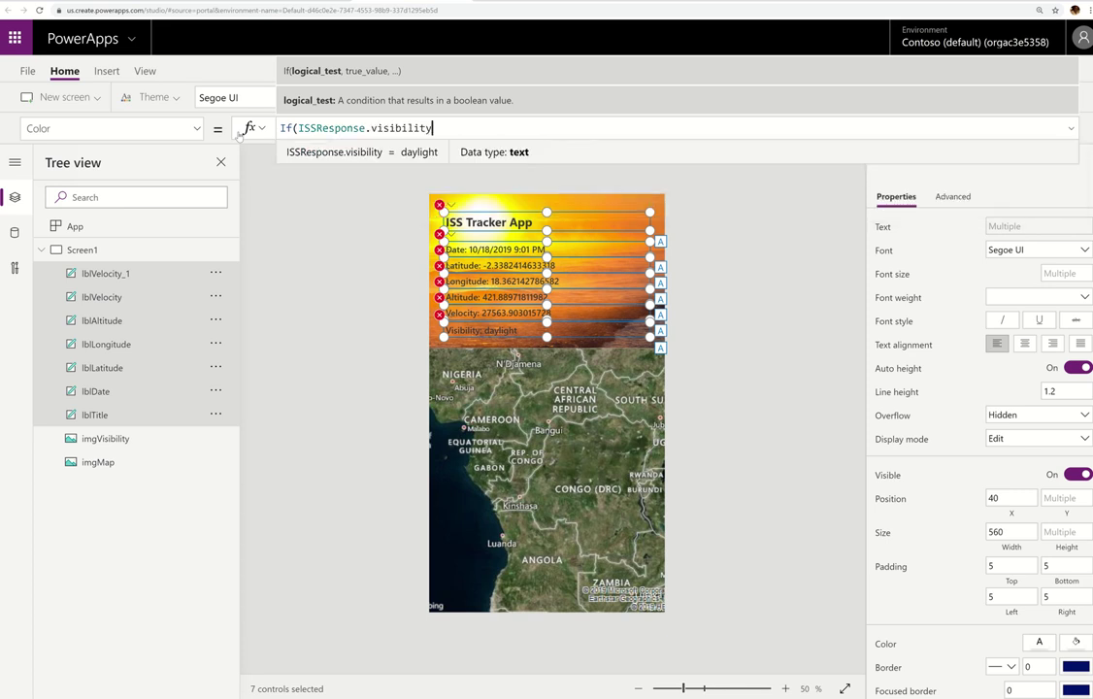
type("ight\",")
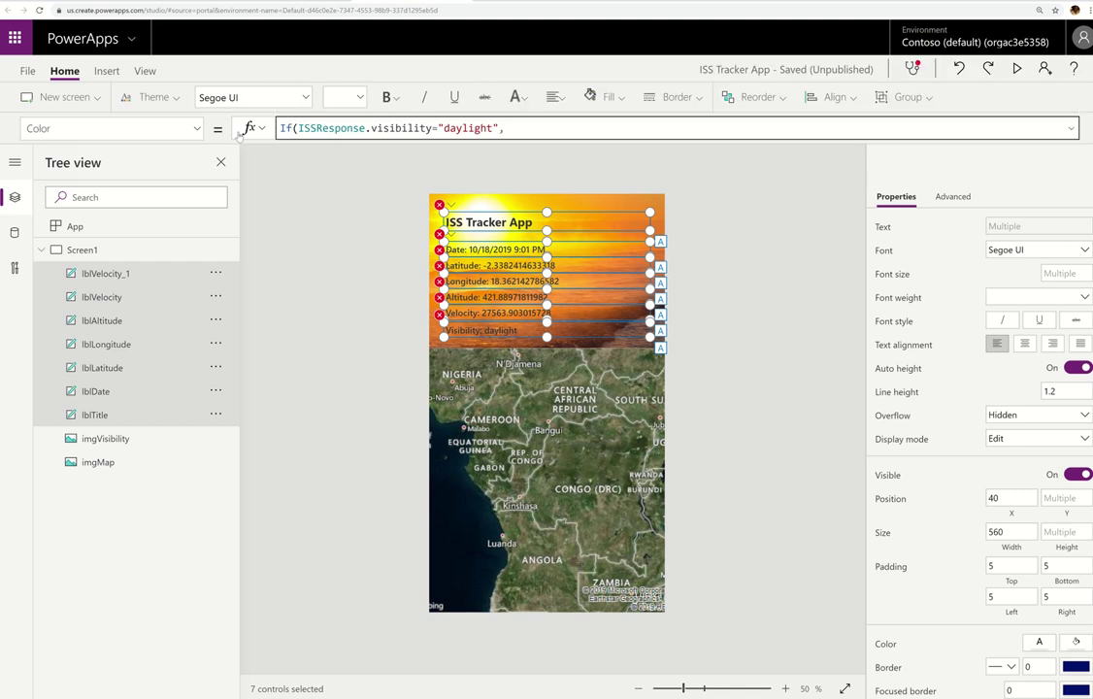
left_click(556, 127)
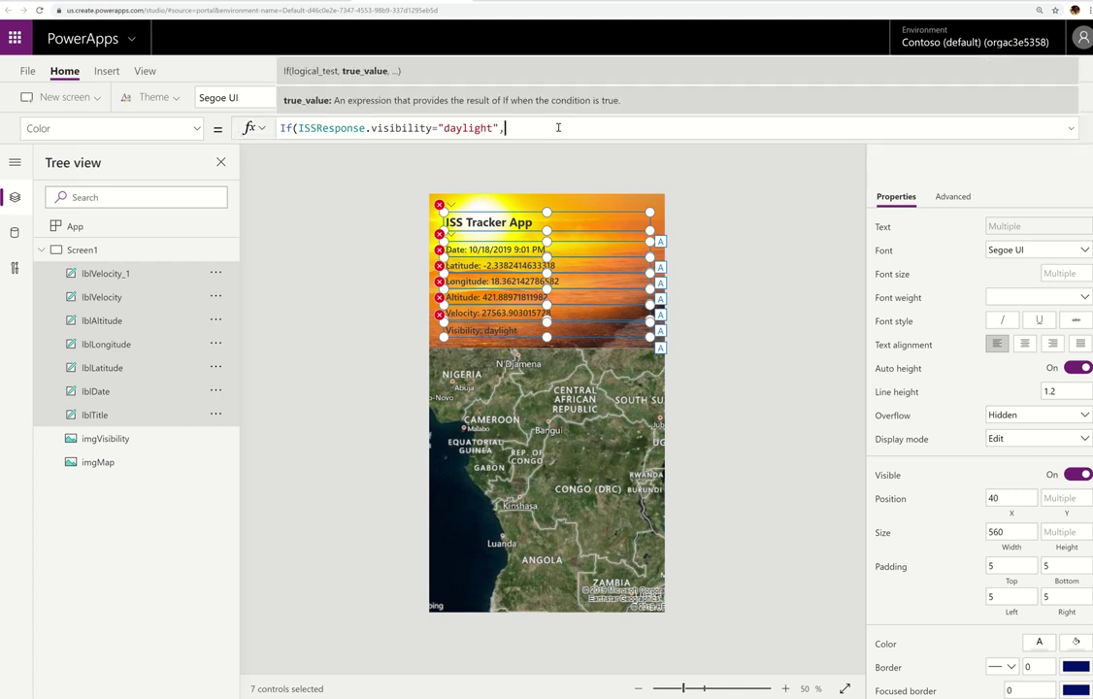
type("black,white")
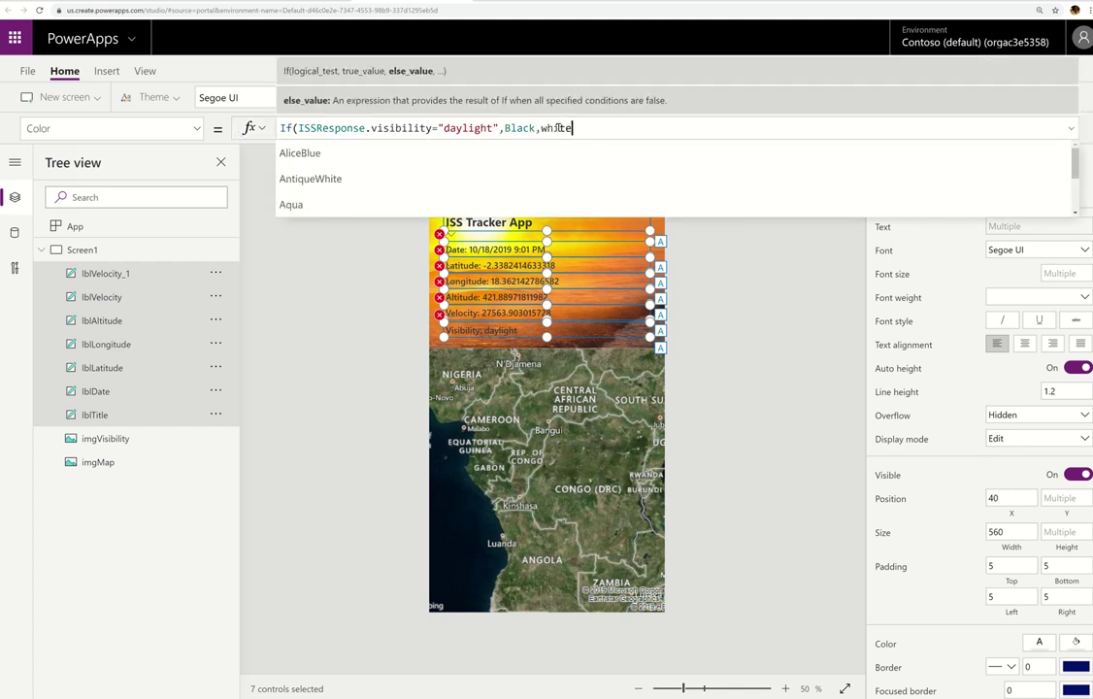
type(")")
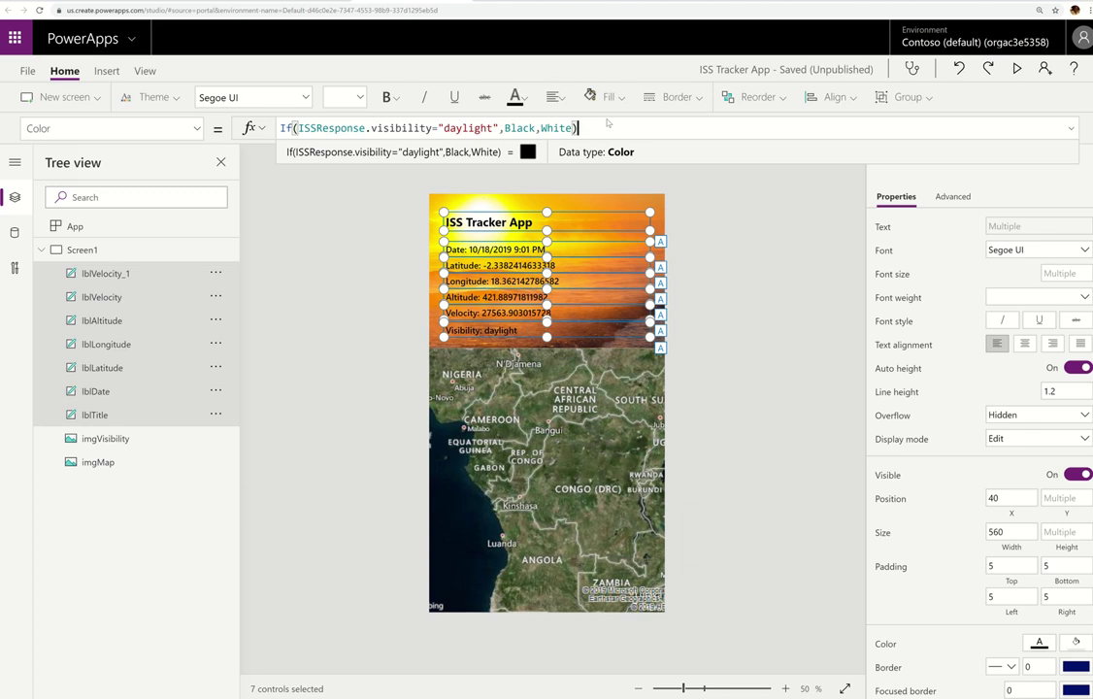
left_click(750, 264)
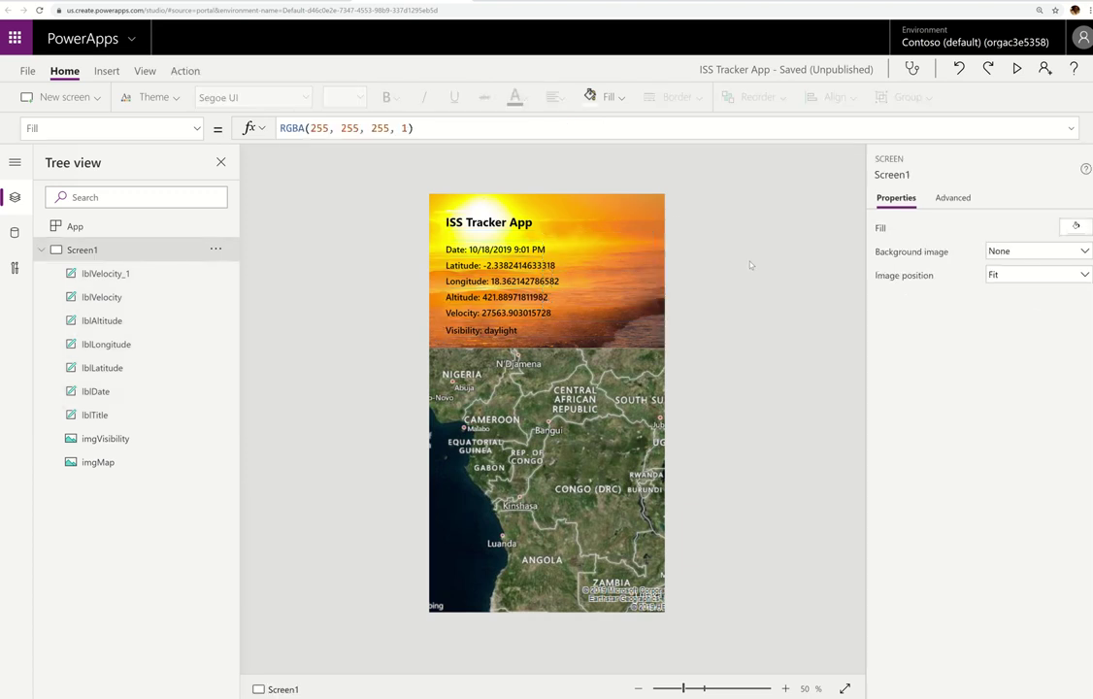
Select the six data labels from Visibility up to Date and set their width to 450
left_click(485, 330)
left_click(498, 313, "shift")
left_click(500, 298, "shift")
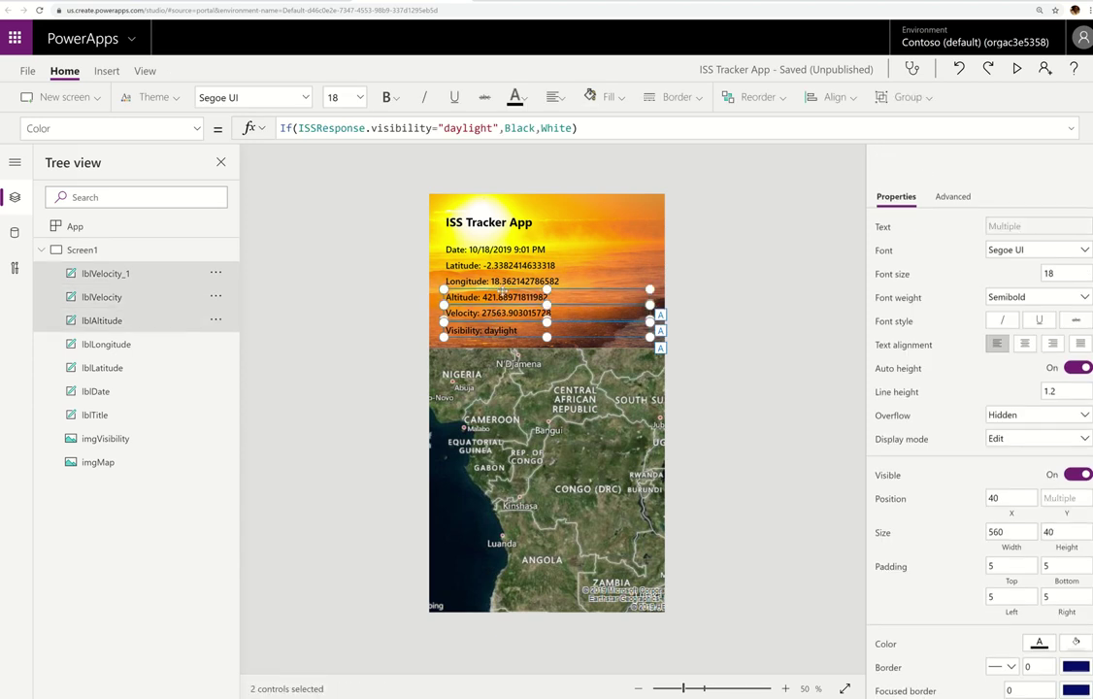
left_click(502, 281, "shift")
left_click(504, 265, "shift")
left_click(448, 250, "shift")
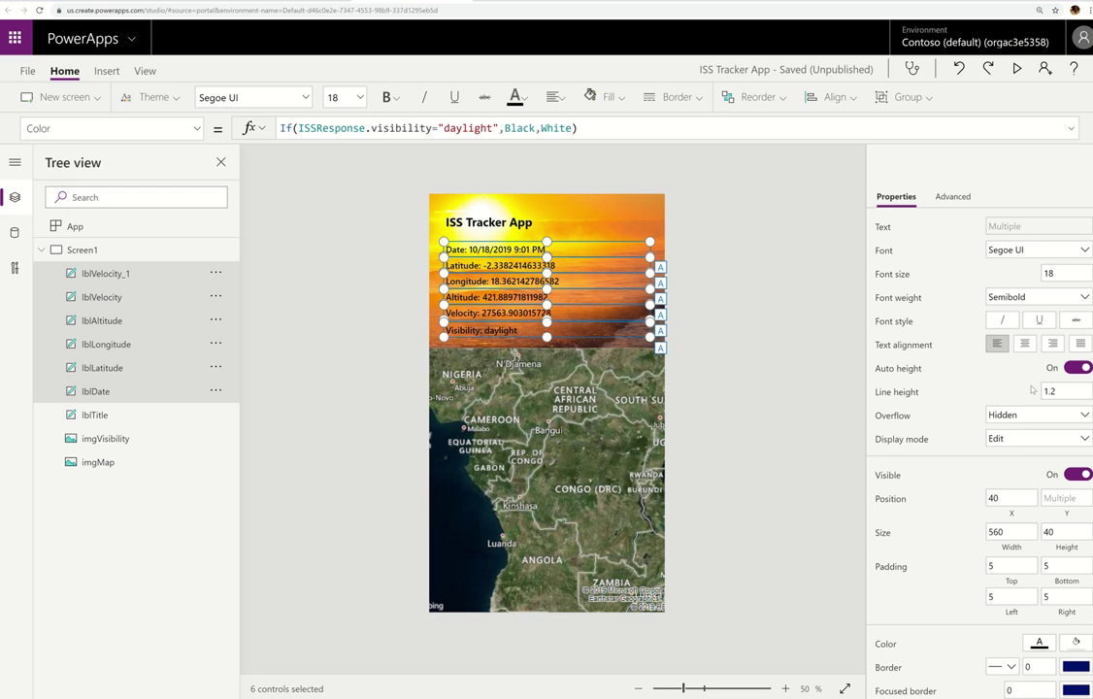
scroll(976, 381, "down", 3)
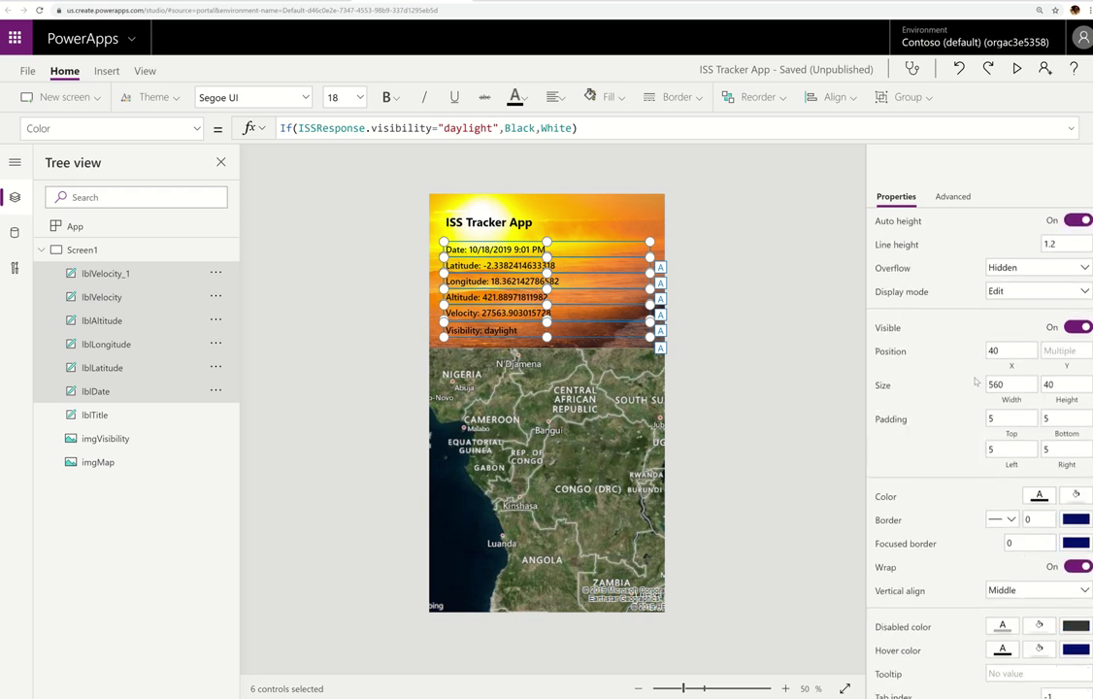
scroll(976, 382, "down", 1)
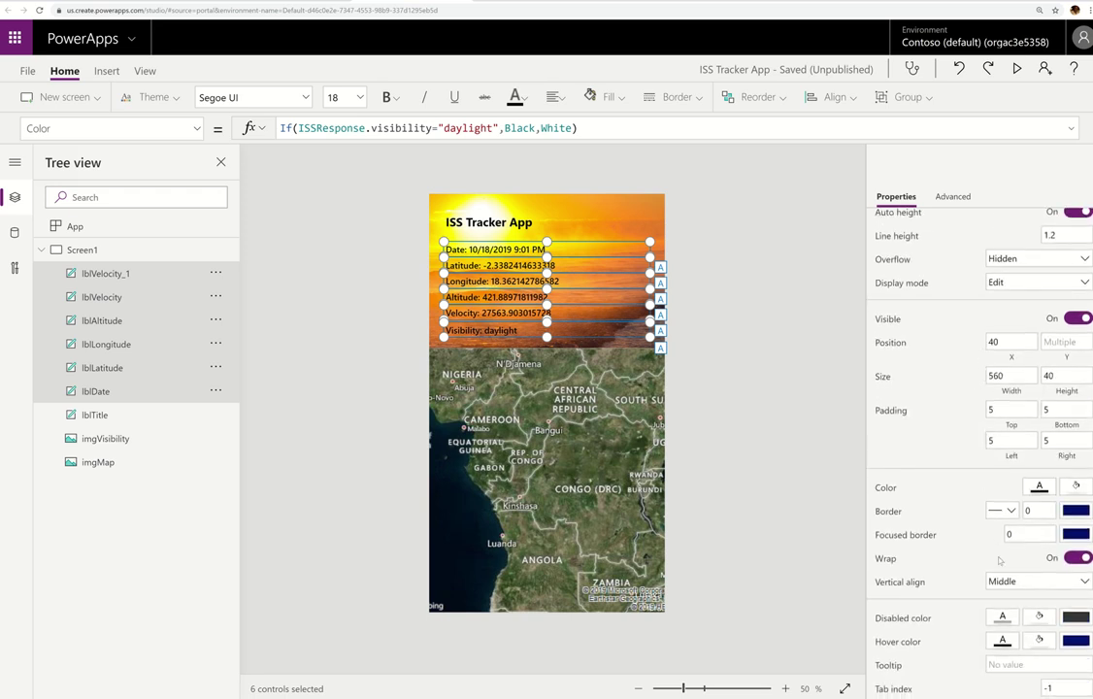
scroll(946, 534, "up", 3)
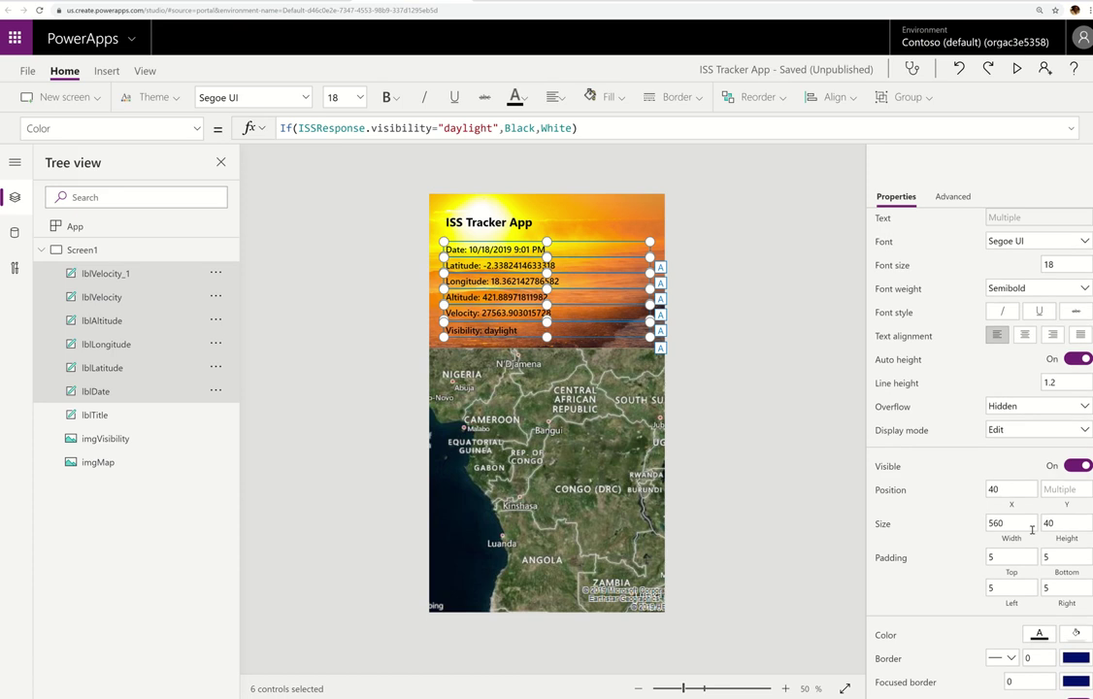
left_click(1013, 526)
type("450")
key("Tab")
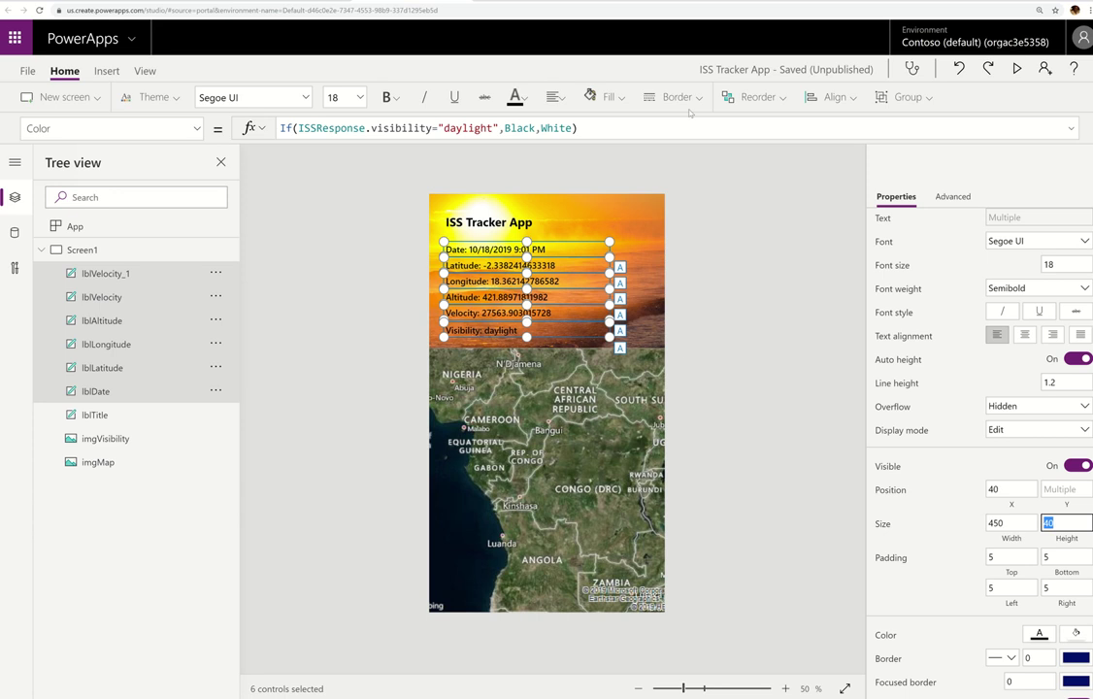
Indent the six labels to X 150, zoom to about 98%, and save the app
left_click(833, 97)
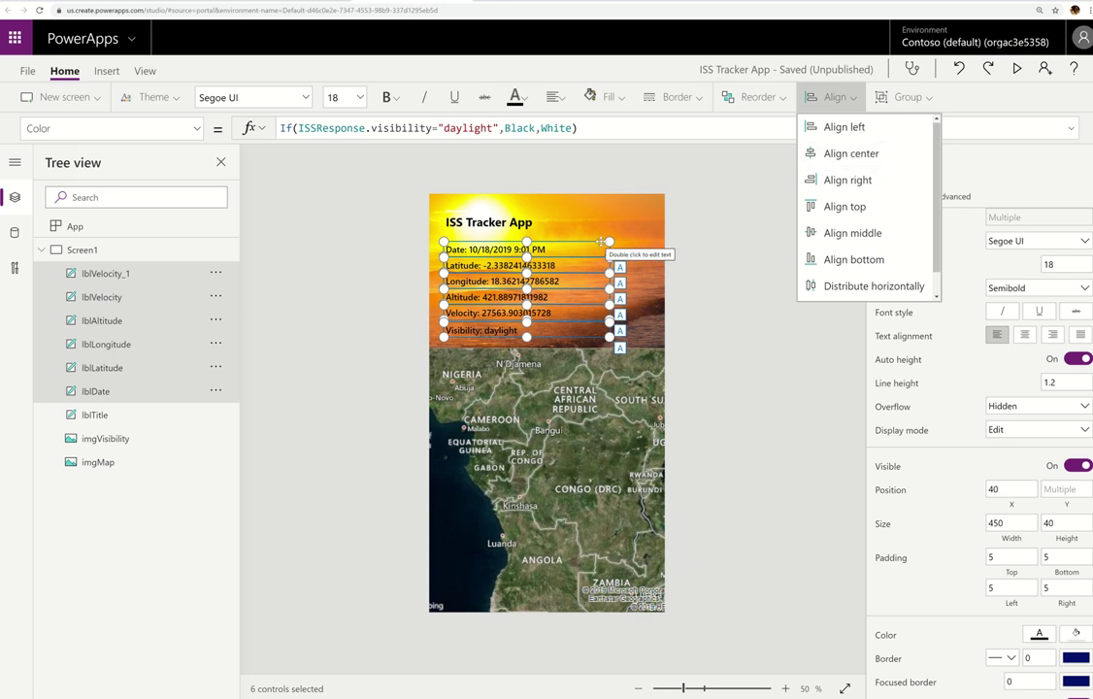
left_click_drag(601, 241, 639, 242)
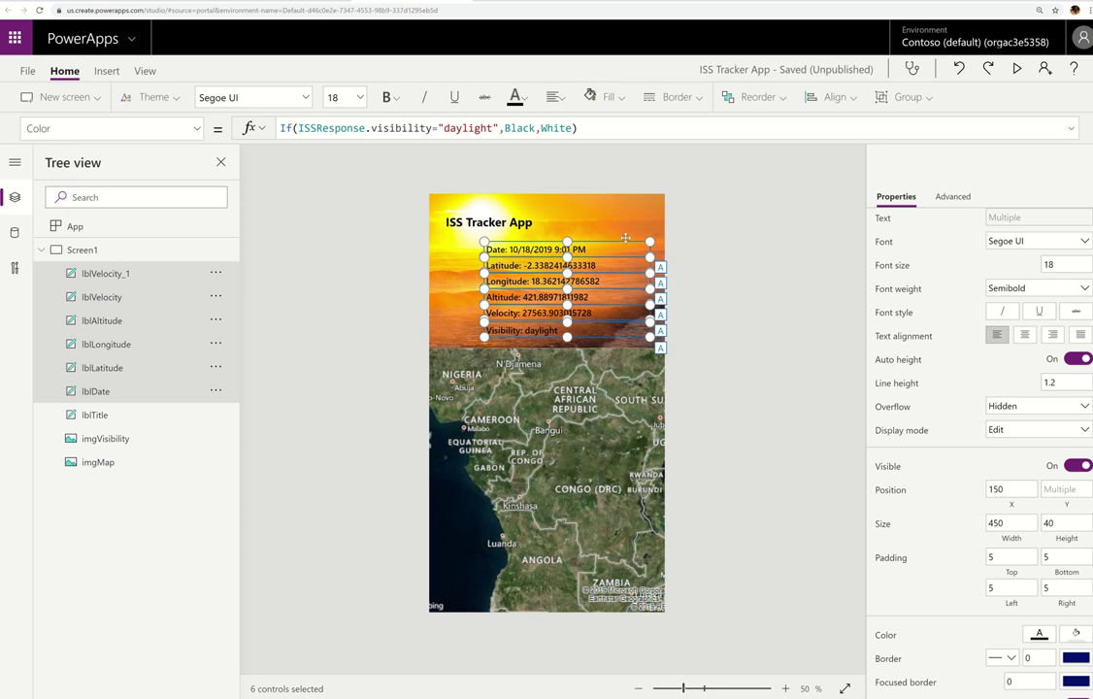
left_click(708, 689)
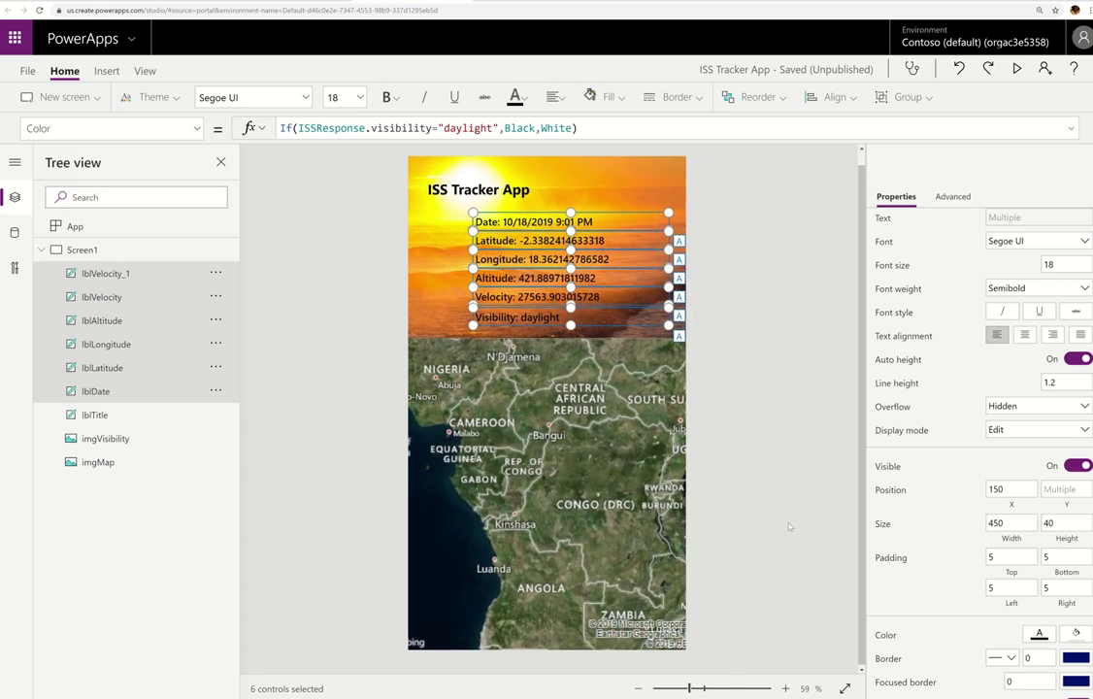
left_click(708, 688)
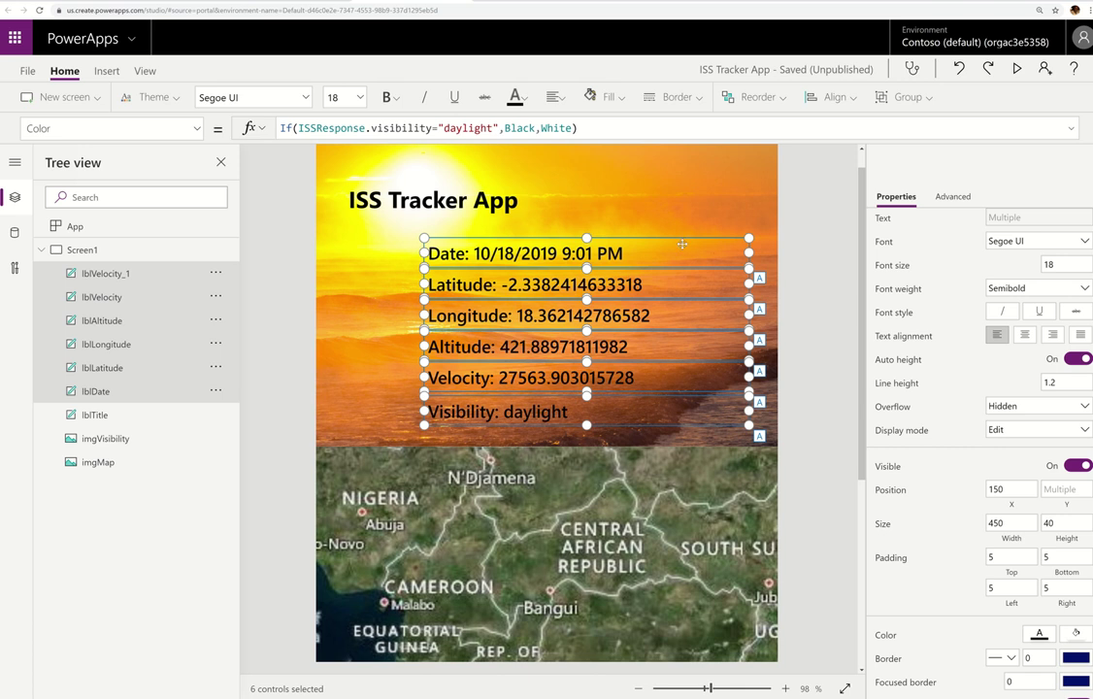
left_click(808, 252)
key("ctrl+s")
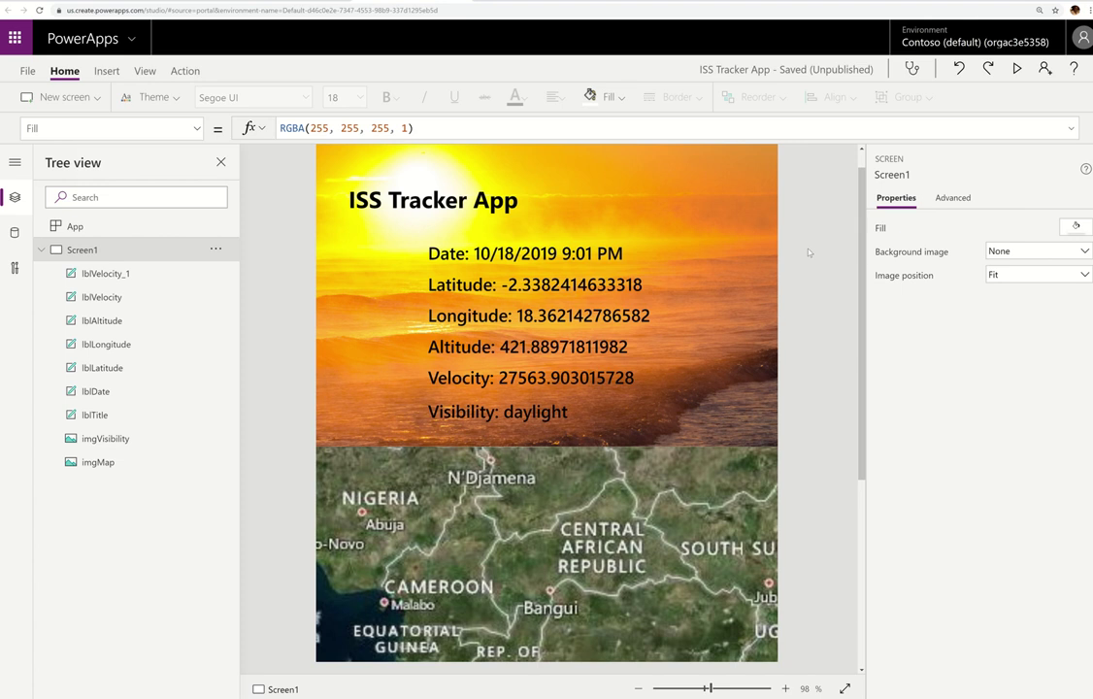
Publish this version of the ISS Tracker App, then close the editor and leave the page
left_click(27, 70)
left_click(209, 253)
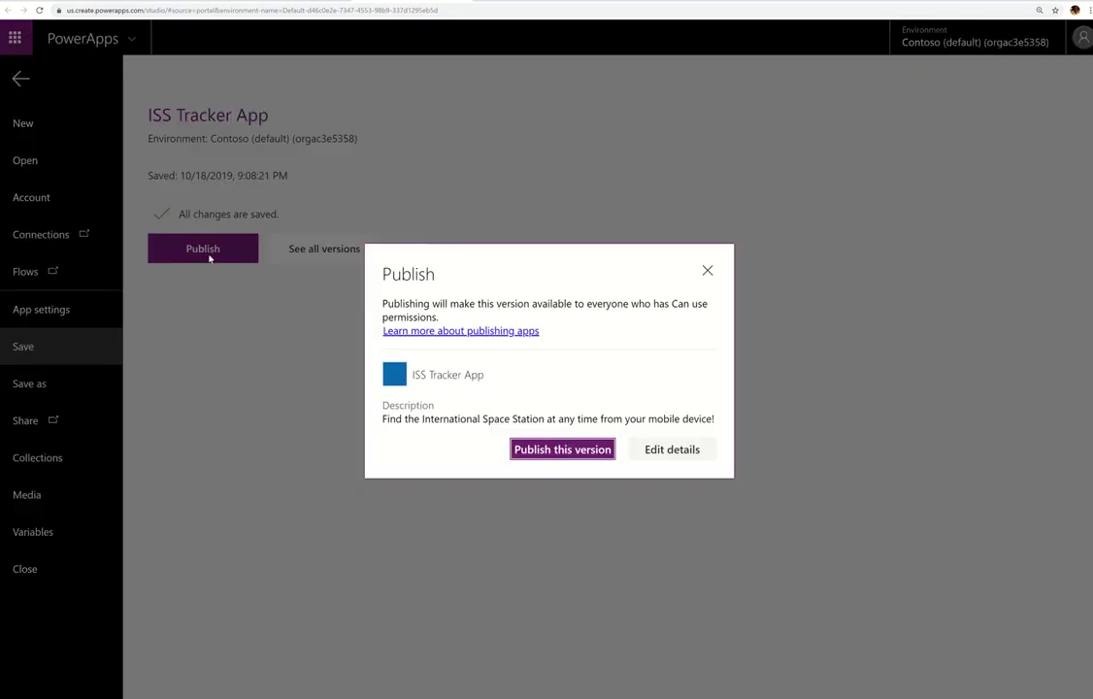
left_click(567, 447)
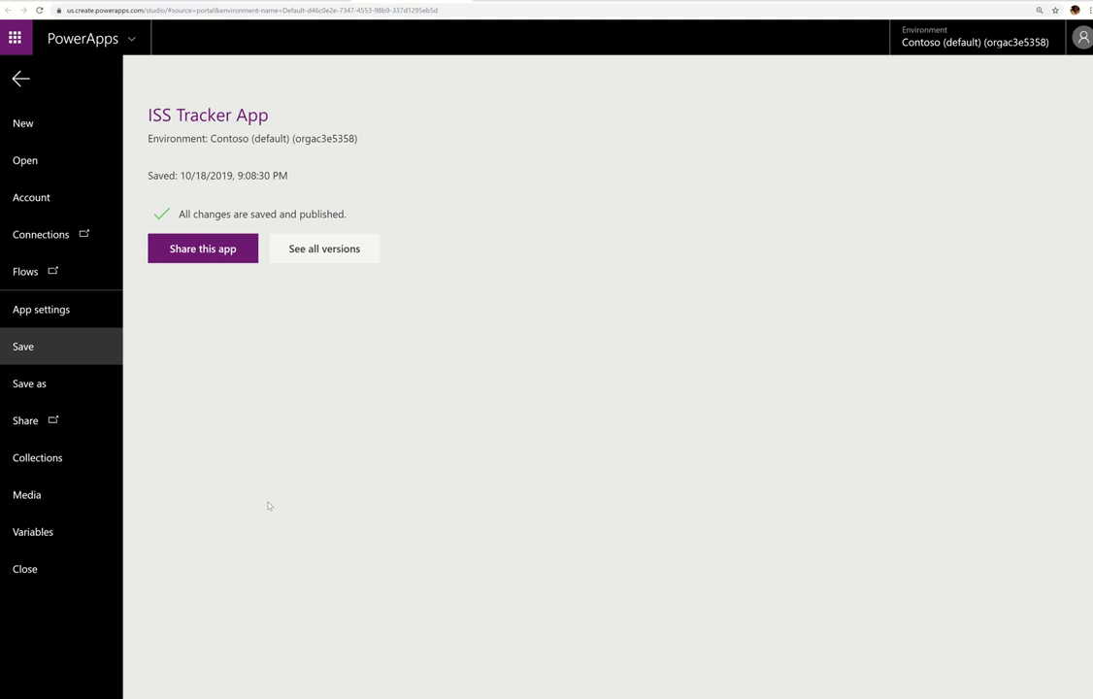
left_click(38, 578)
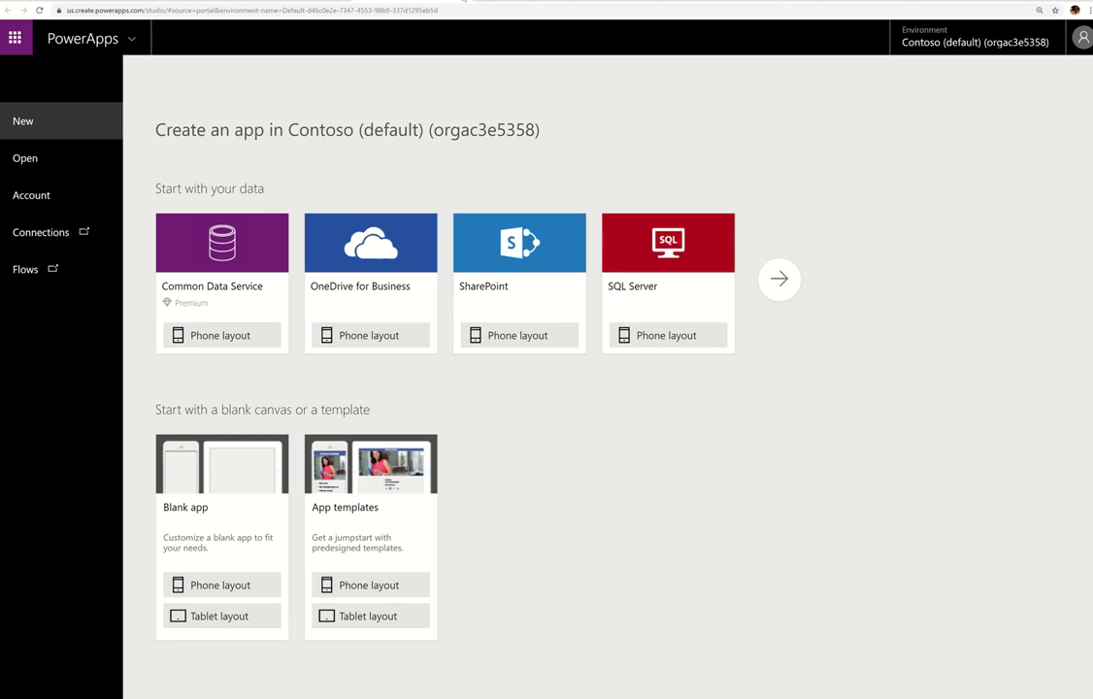
left_click(595, 66)
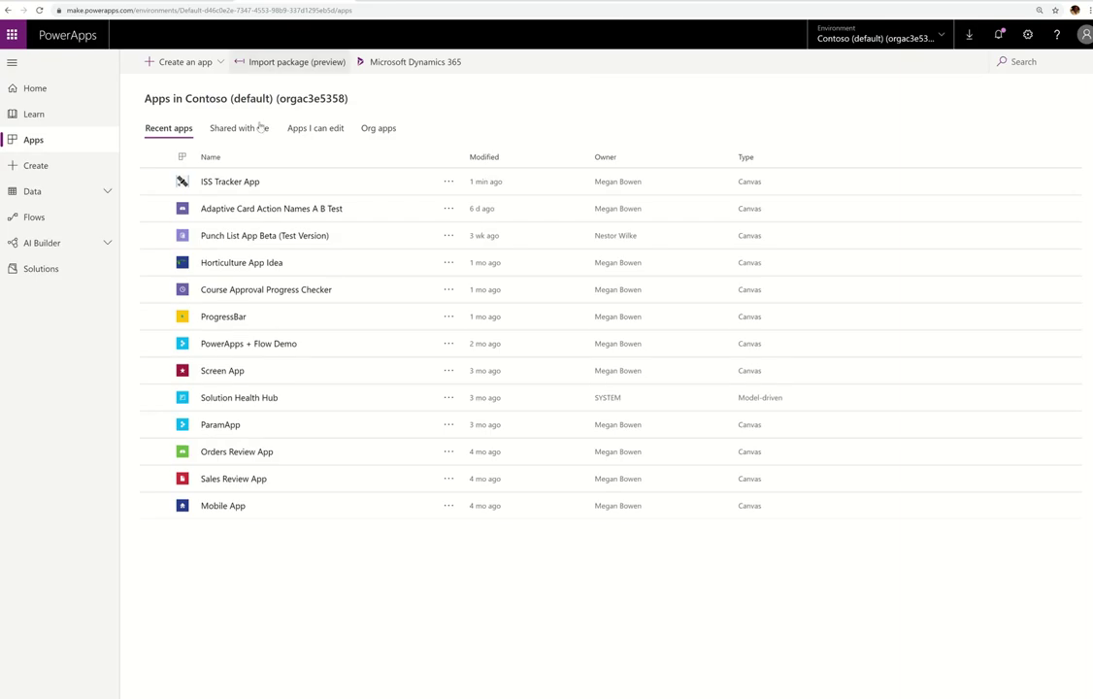
Run the ISS Tracker App from the Apps list, then switch to Microsoft Flow's My flows
left_click(225, 183)
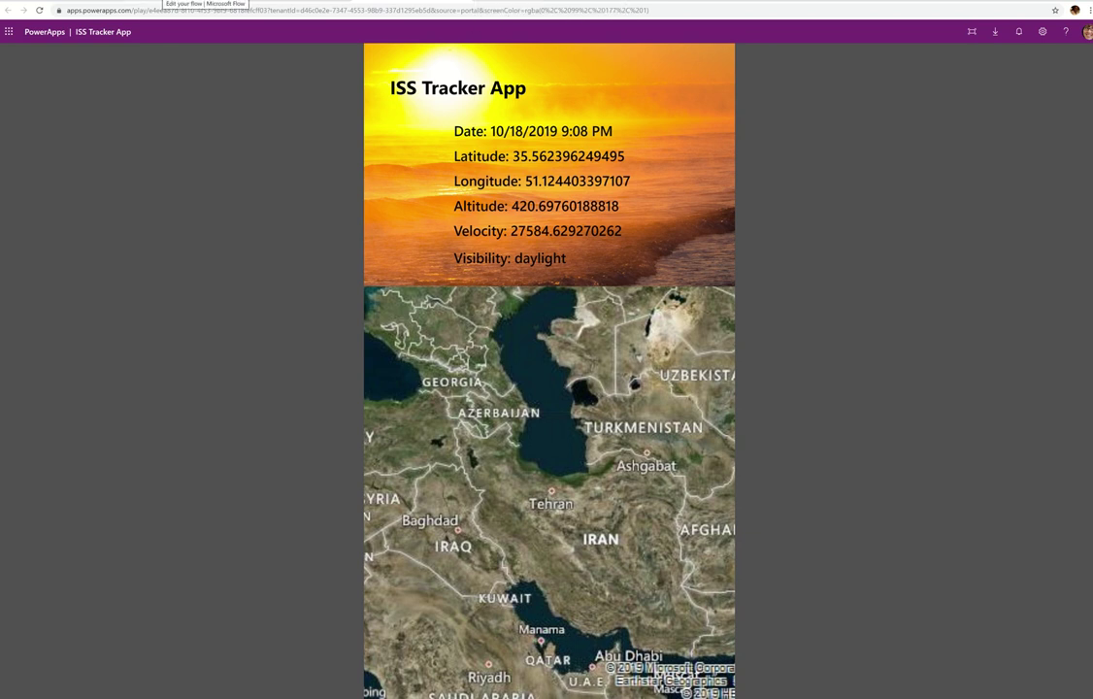
left_click(180, 1)
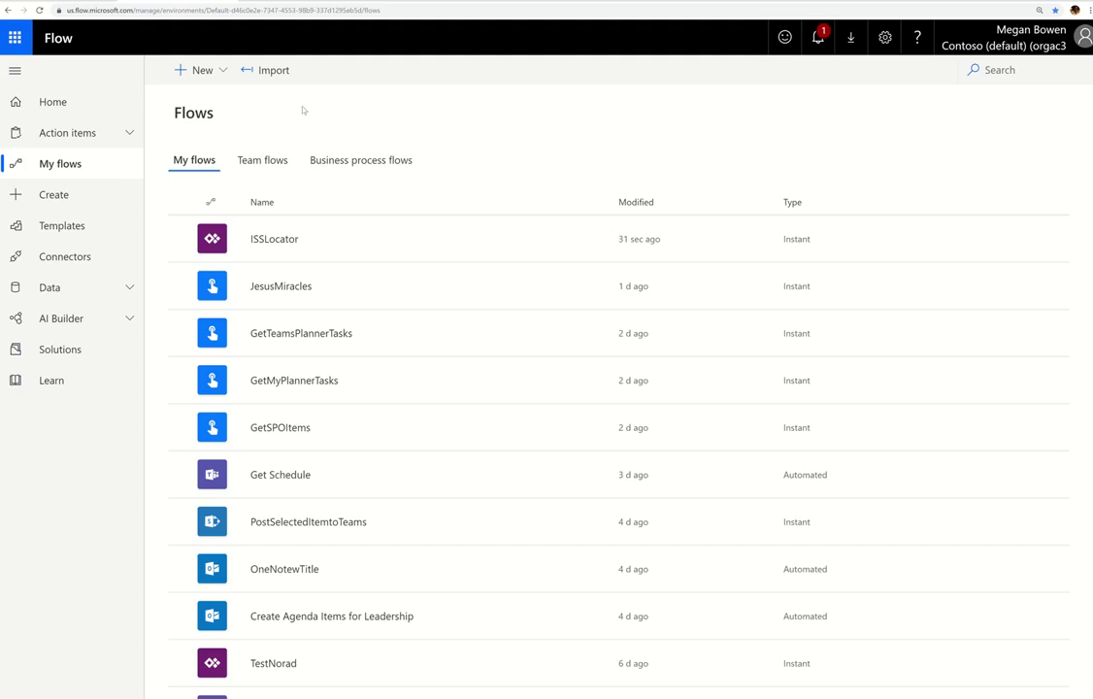
Edit ISSLocator with its HTTP and Parse JSON steps expanded, then switch to the wheretheiss.at docs
left_click(541, 243)
left_click(538, 243)
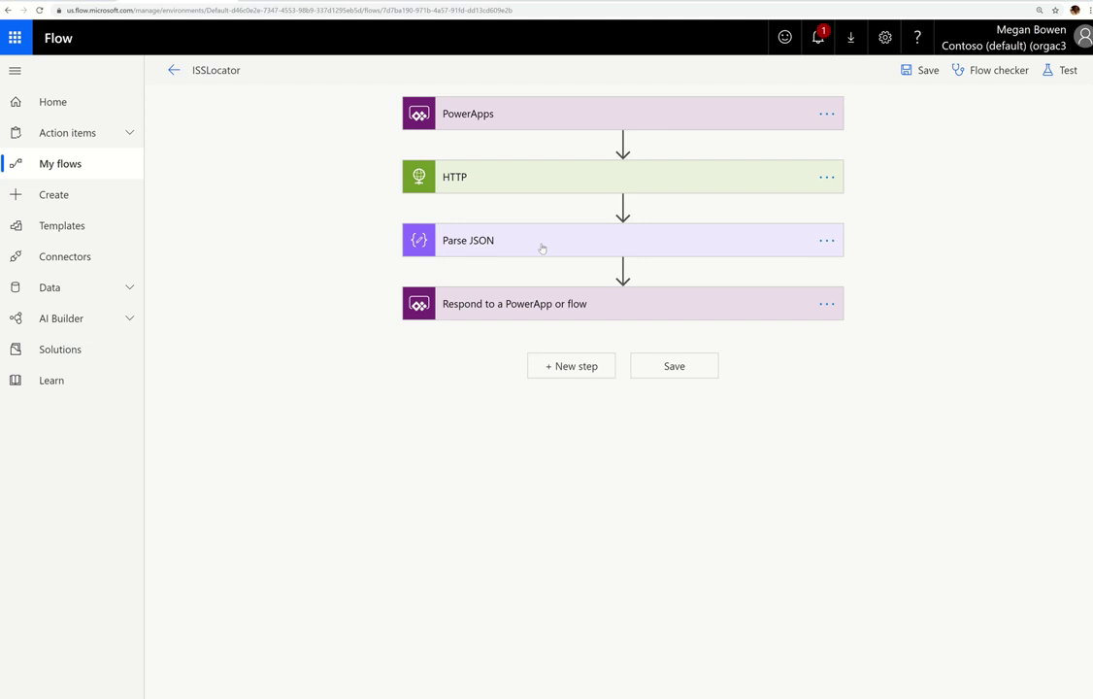
left_click(547, 180)
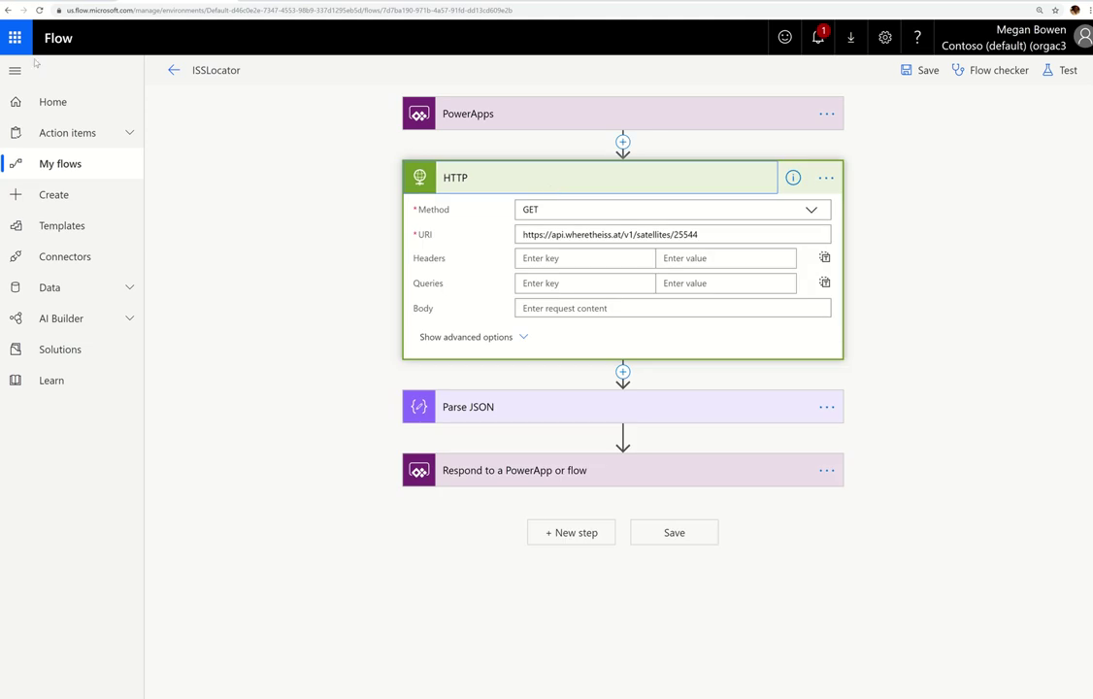
left_click(506, 408)
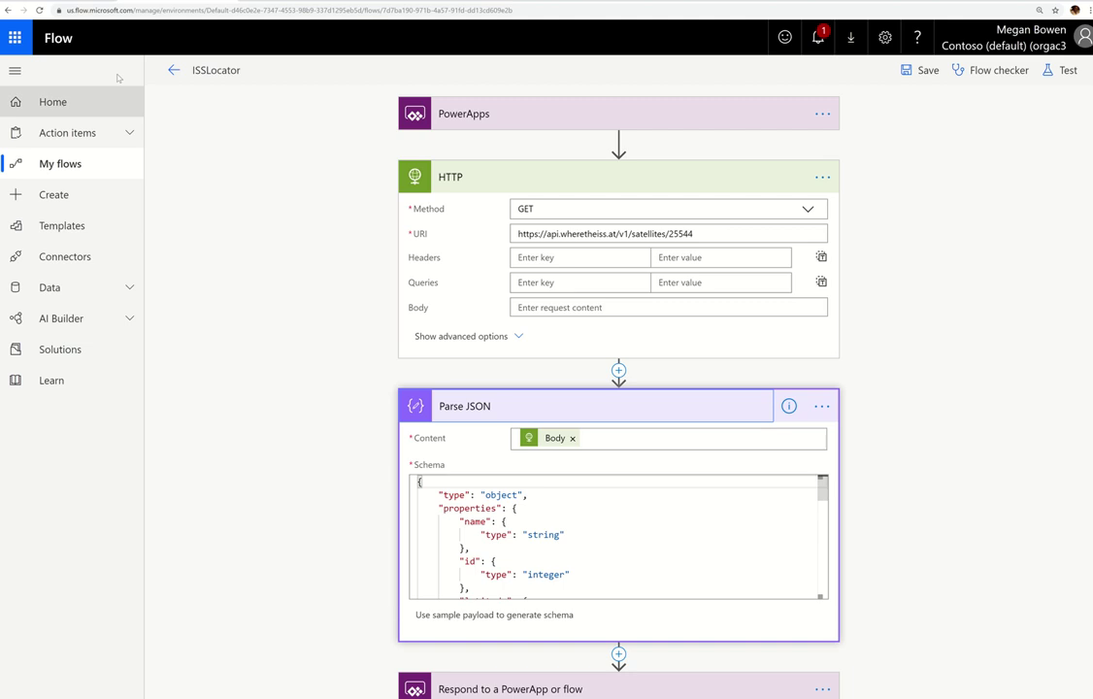
key("ctrl+Tab")
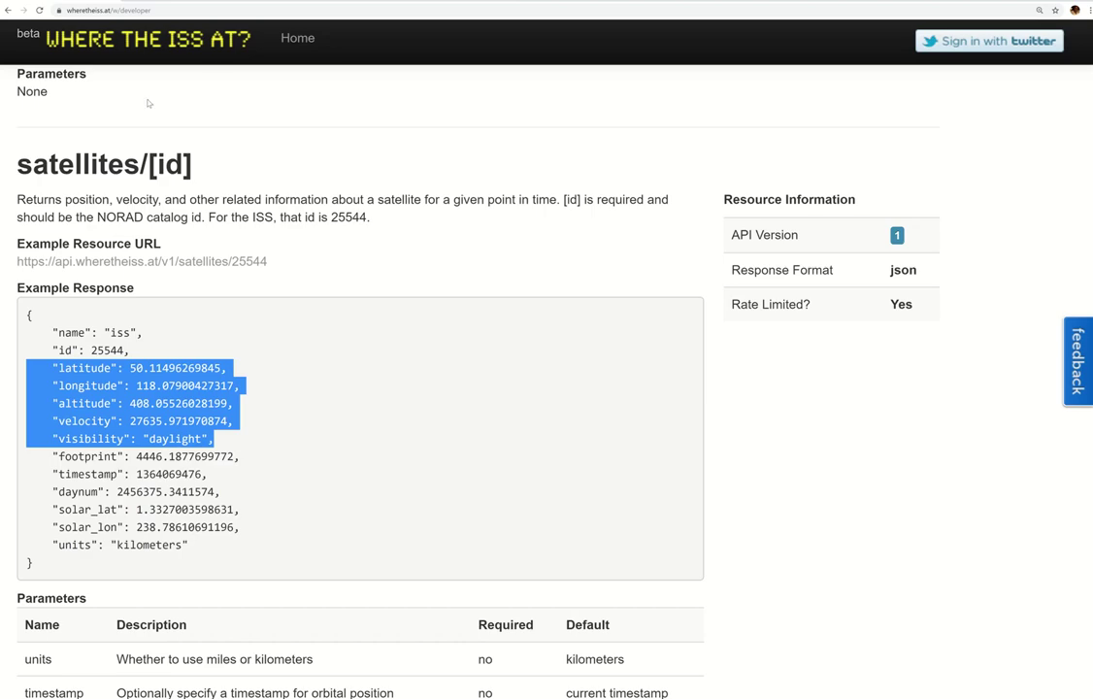
Review the REST API Documentation heading at the top, then return to the ISSLocator flow
scroll(419, 283, "up", 10)
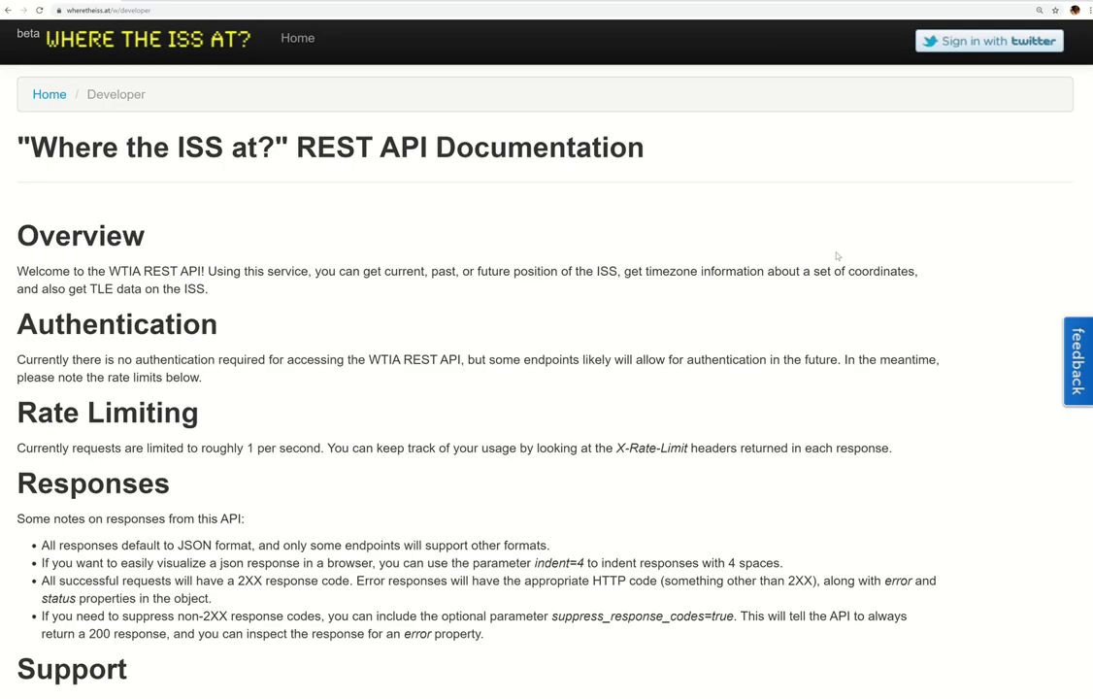
left_click_drag(294, 146, 653, 162)
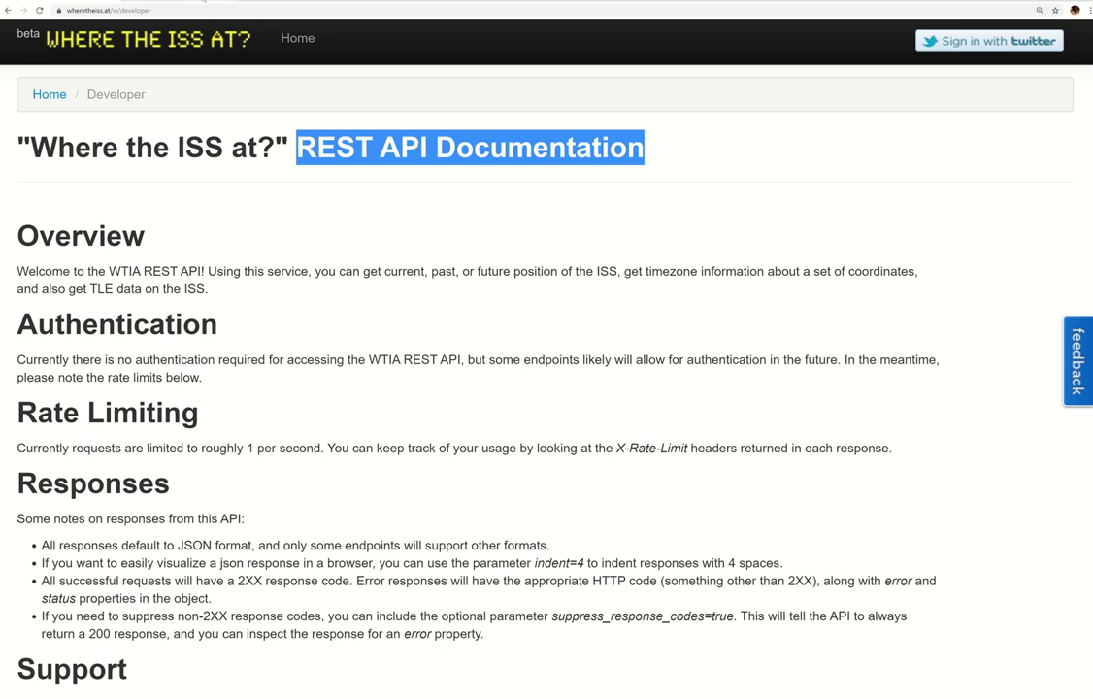
left_click(204, 2)
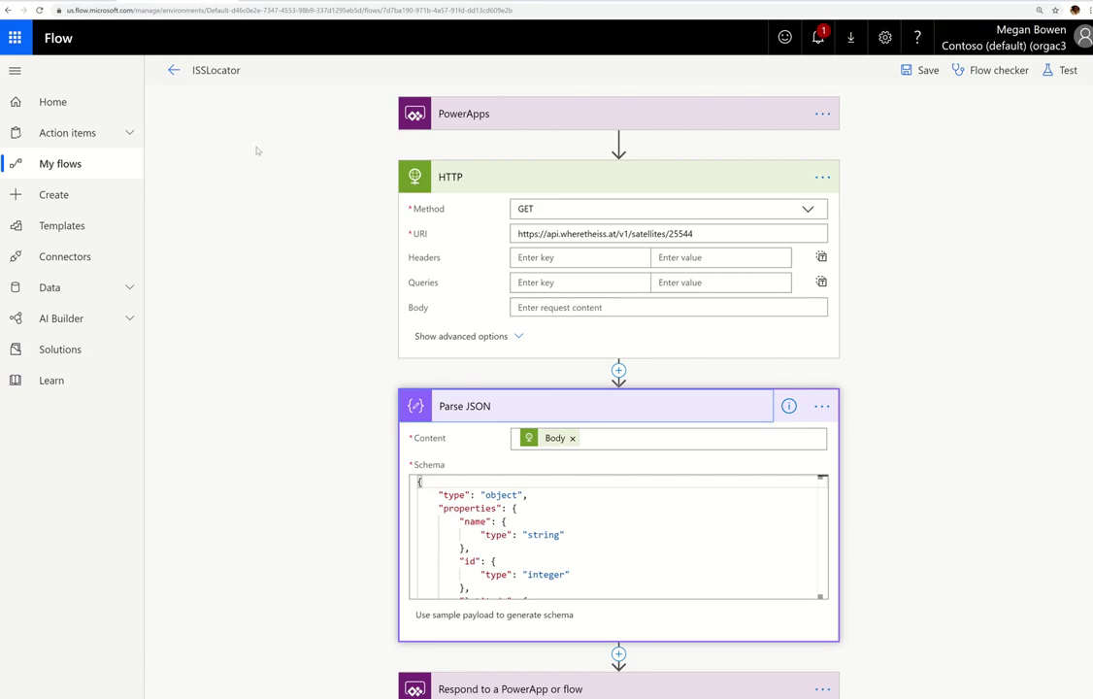